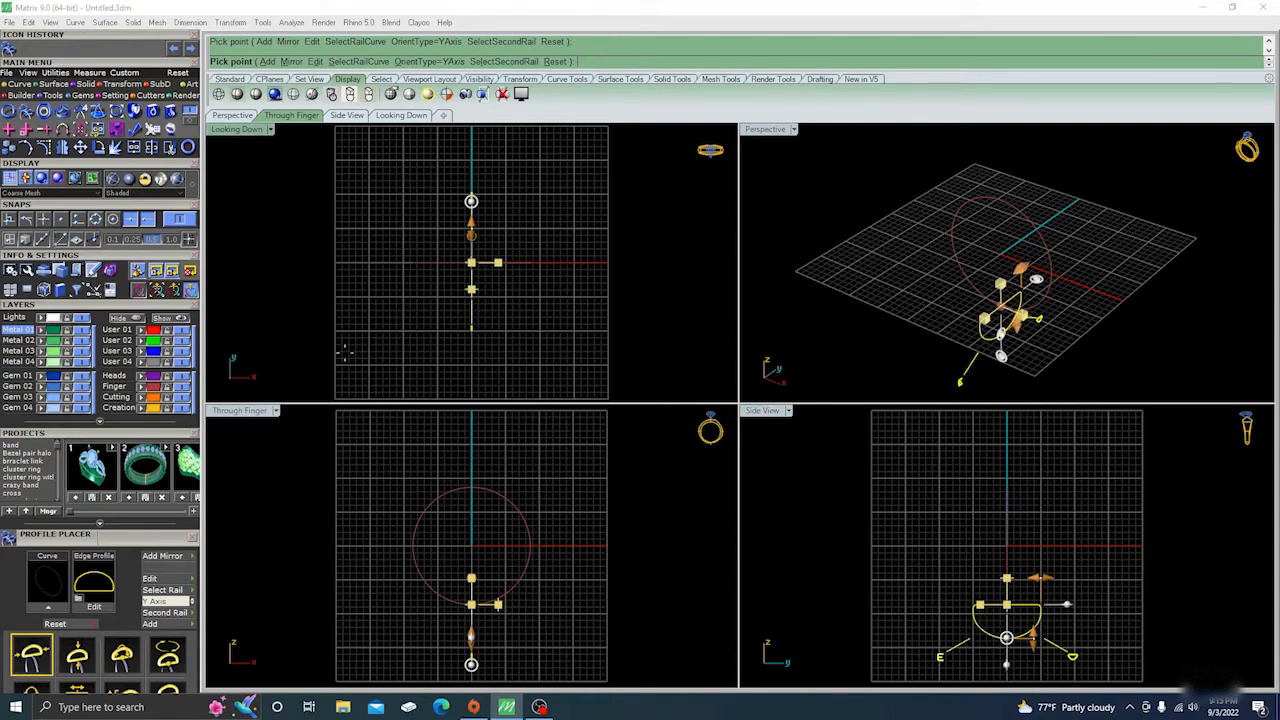
Open the half-round edge profile in the Profile Editor and reposition the editor window.
{"action": "left_click", "coordinate": [98, 608]}
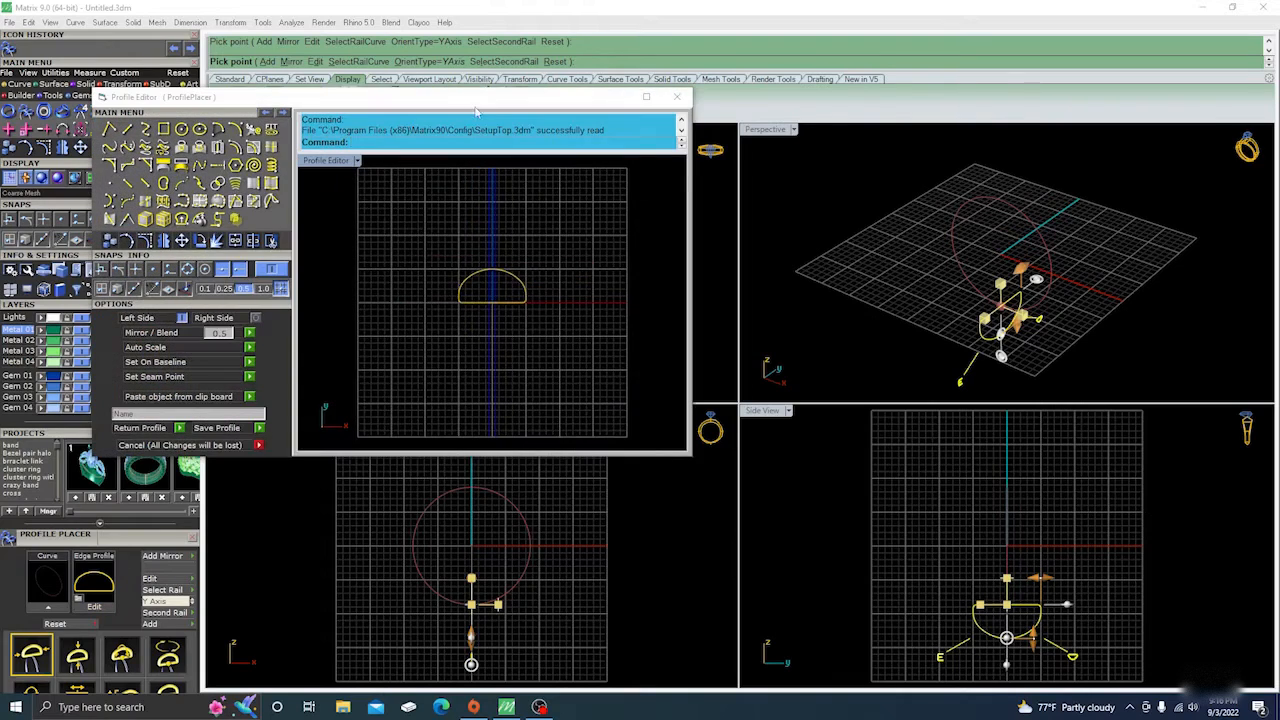
{"action": "left_click_drag", "start_coordinate": [427, 98], "coordinate": [644, 113]}
{"action": "scroll", "coordinate": [700, 296], "scroll_direction": "up", "scroll_amount": 3}
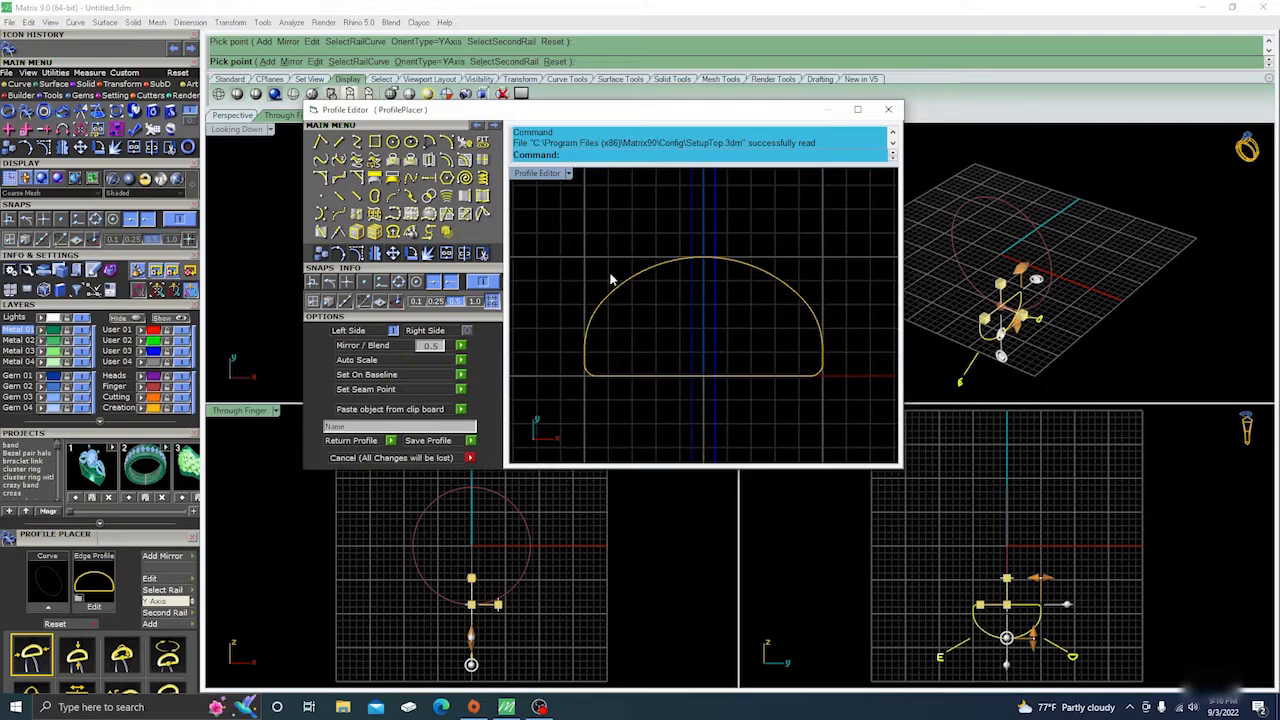
Display the half-round profile's control points and pull the two upper shoulder points outward and upward.
{"action": "left_click", "coordinate": [642, 276]}
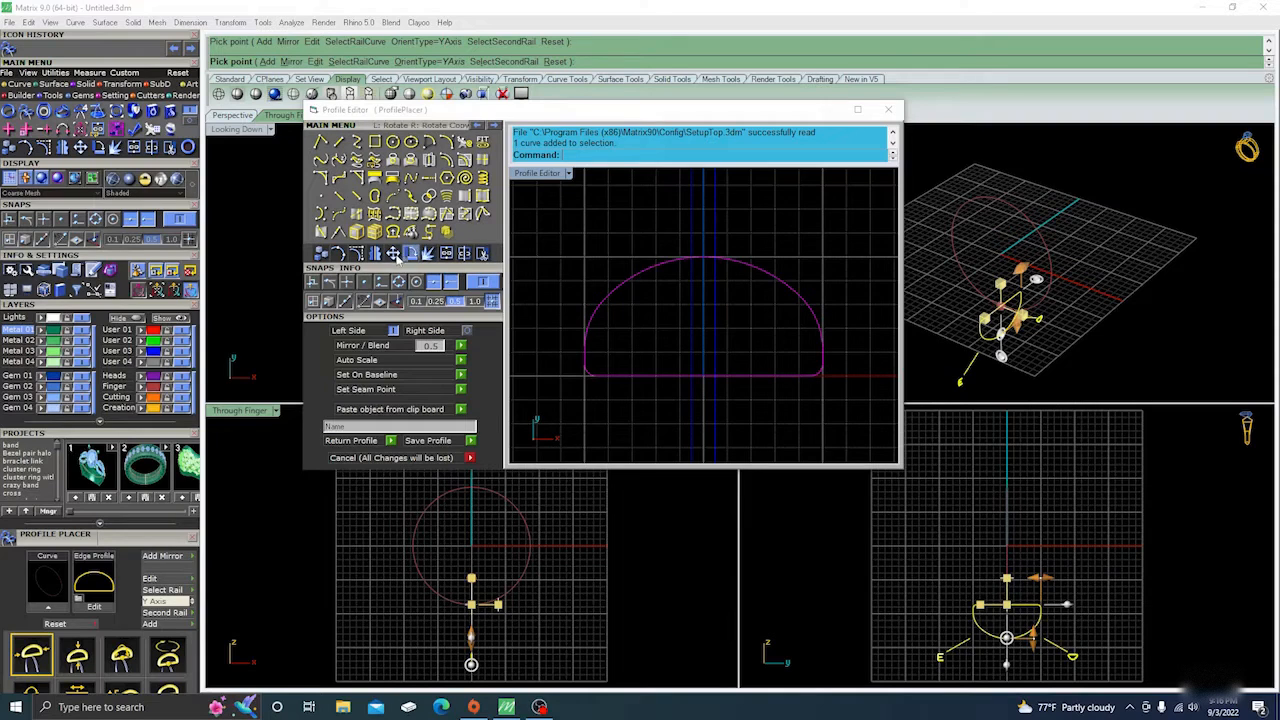
{"action": "left_click", "coordinate": [356, 252]}
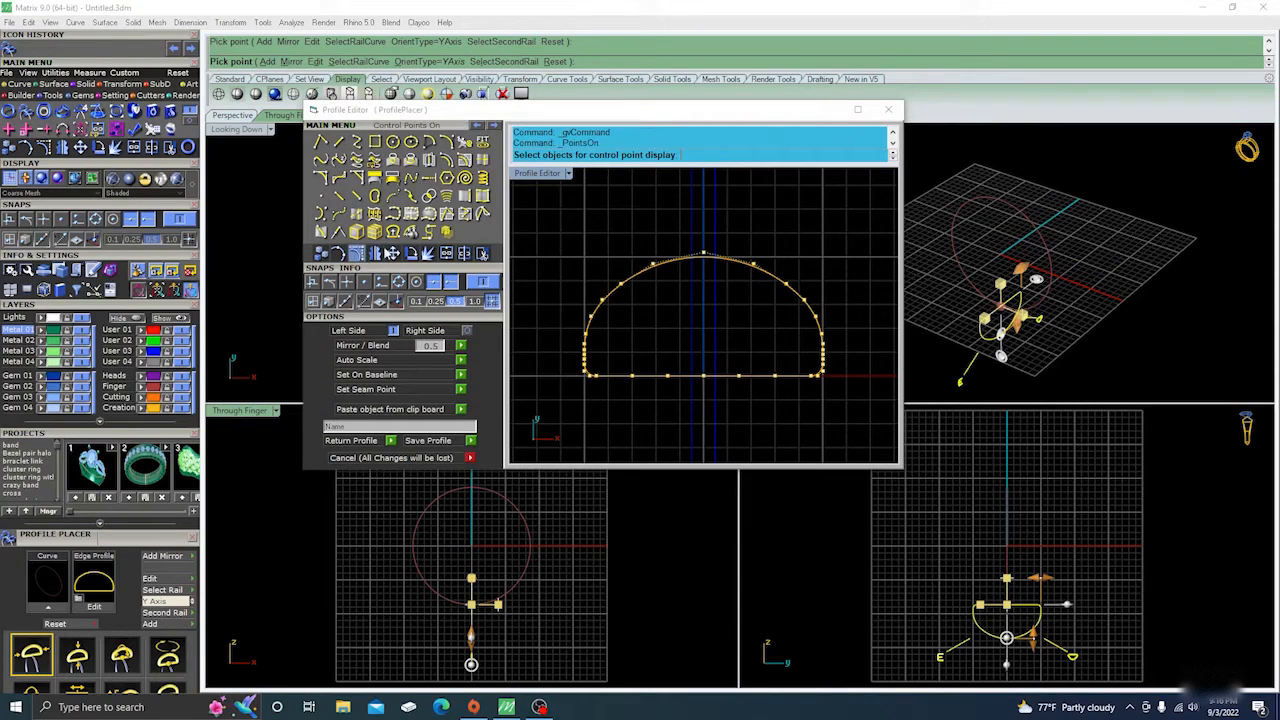
{"action": "left_click", "coordinate": [652, 265]}
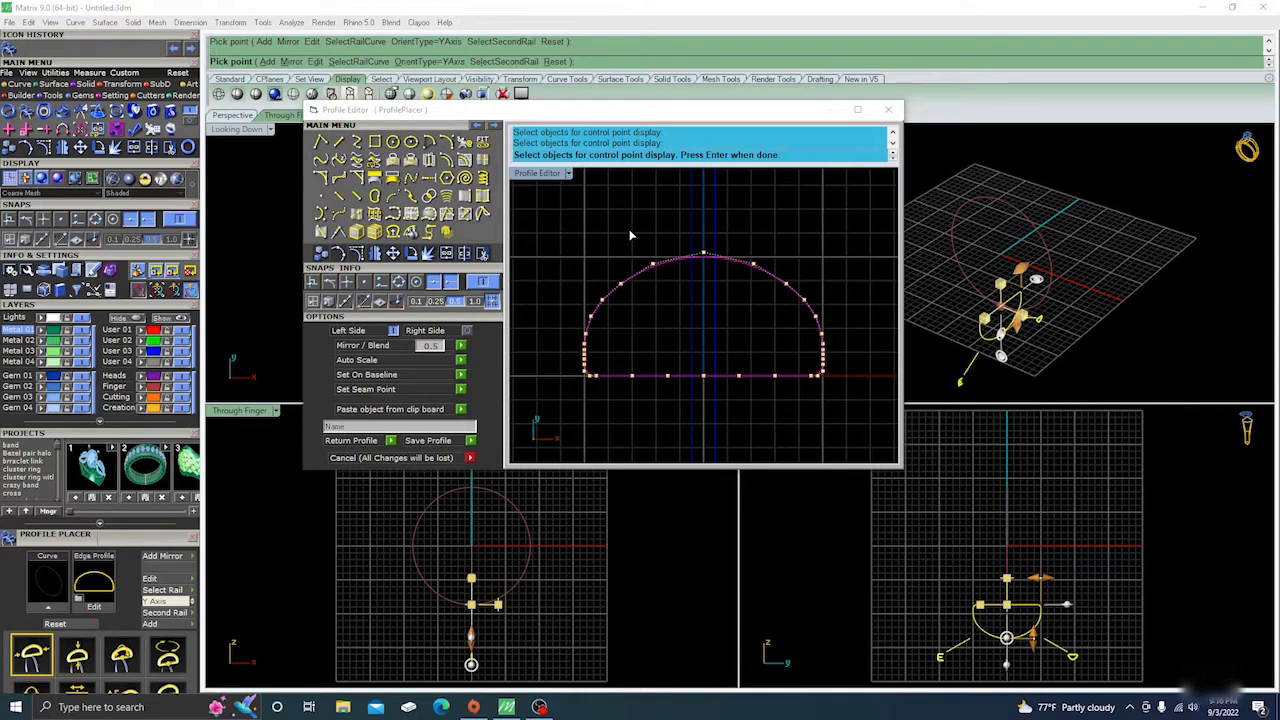
{"action": "key", "text": "Return"}
{"action": "left_click", "coordinate": [652, 264]}
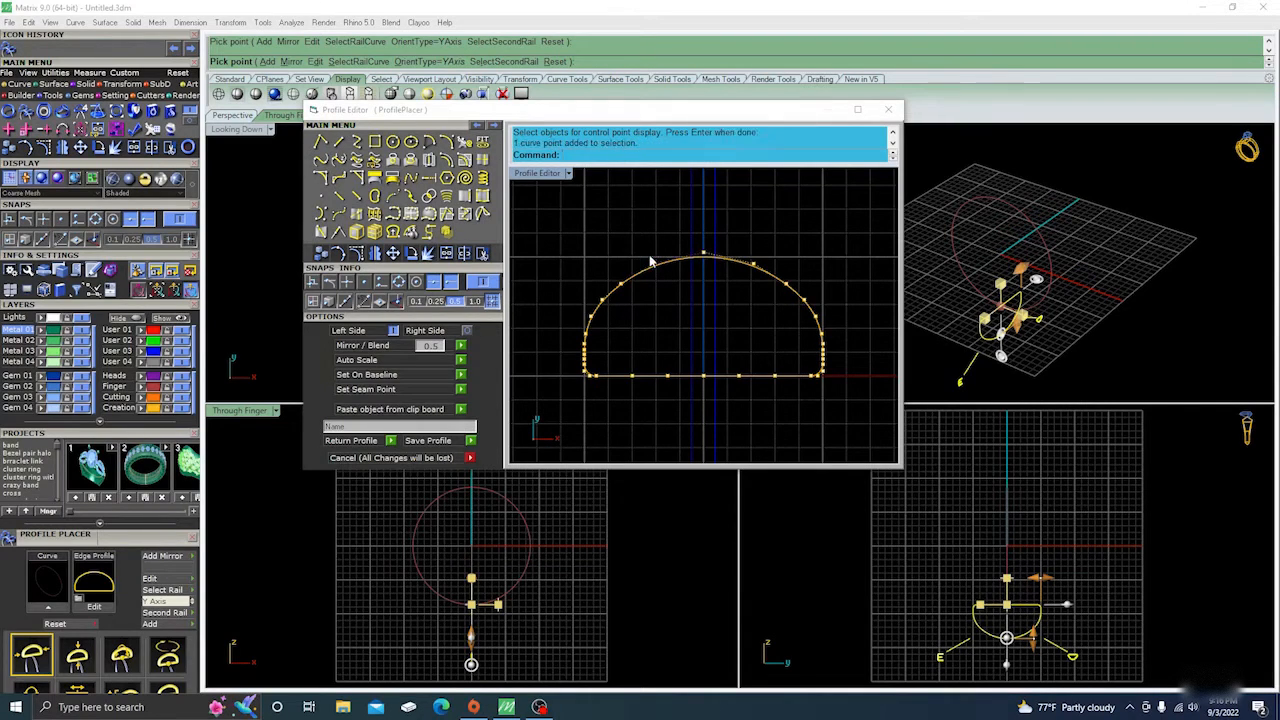
{"action": "left_click_drag", "start_coordinate": [651, 260], "coordinate": [632, 234]}
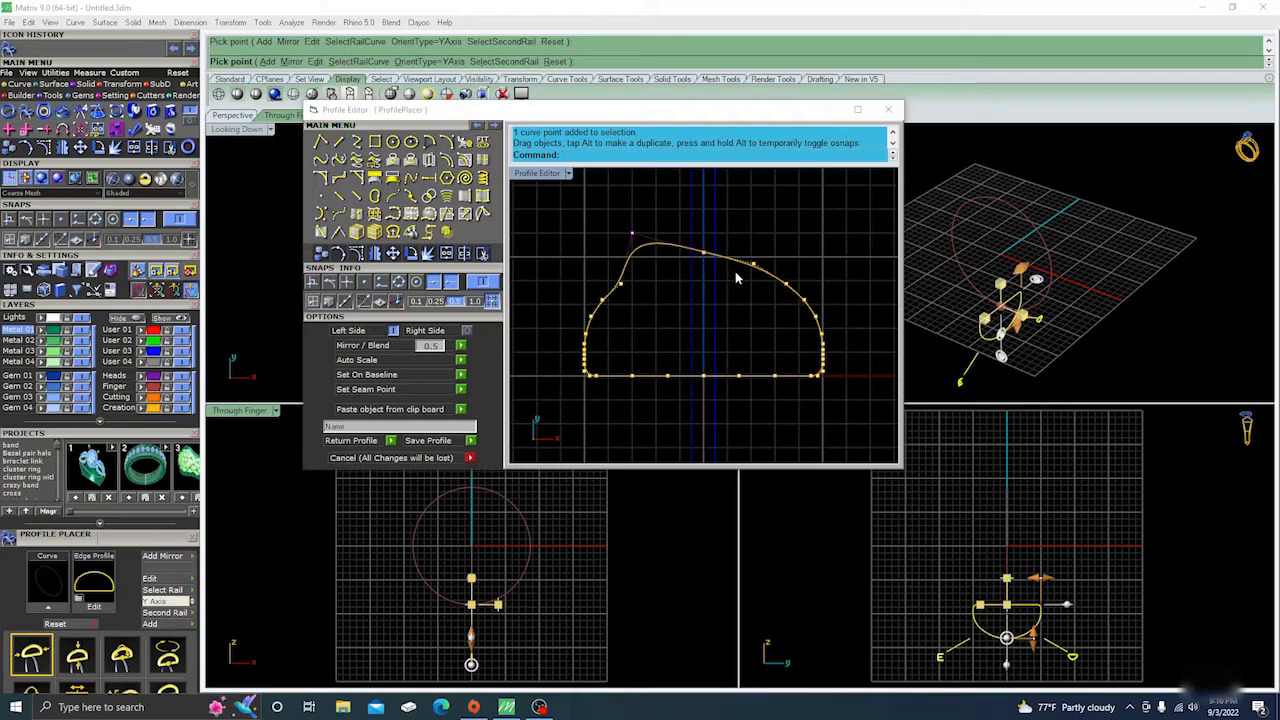
{"action": "left_click_drag", "start_coordinate": [737, 278], "coordinate": [765, 245]}
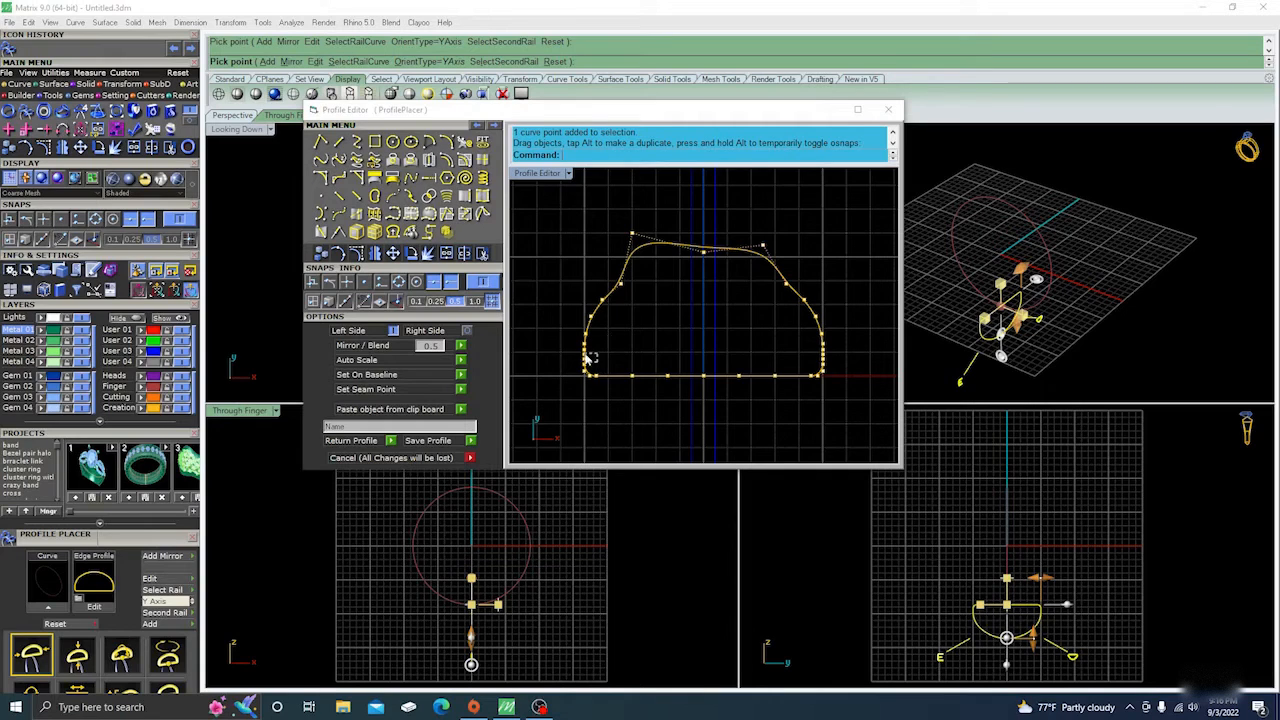
Delete the clustered control points at the two lower corners of the profile.
{"action": "left_click_drag", "start_coordinate": [591, 357], "coordinate": [571, 330]}
{"action": "key", "text": "Delete"}
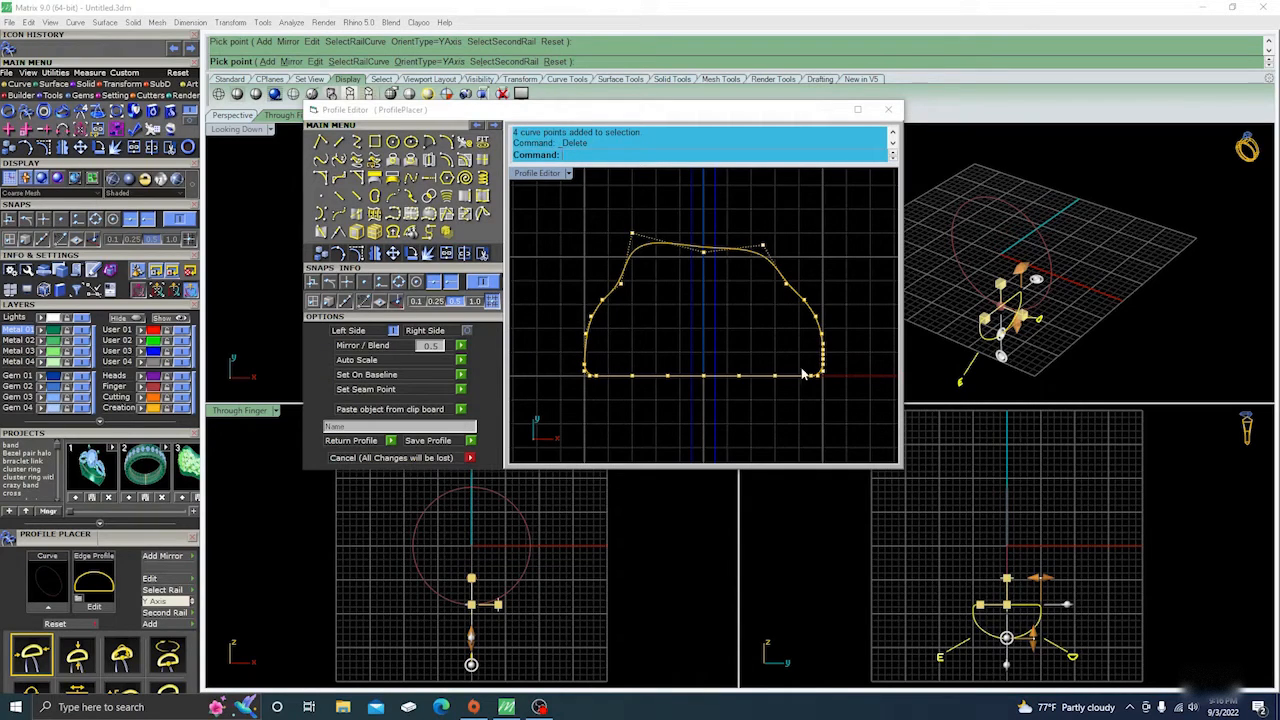
{"action": "left_click_drag", "start_coordinate": [806, 372], "coordinate": [838, 344]}
Check the seam point and direction of the reshaped profile curve with the curve seam command.
{"action": "left_click", "coordinate": [645, 251]}
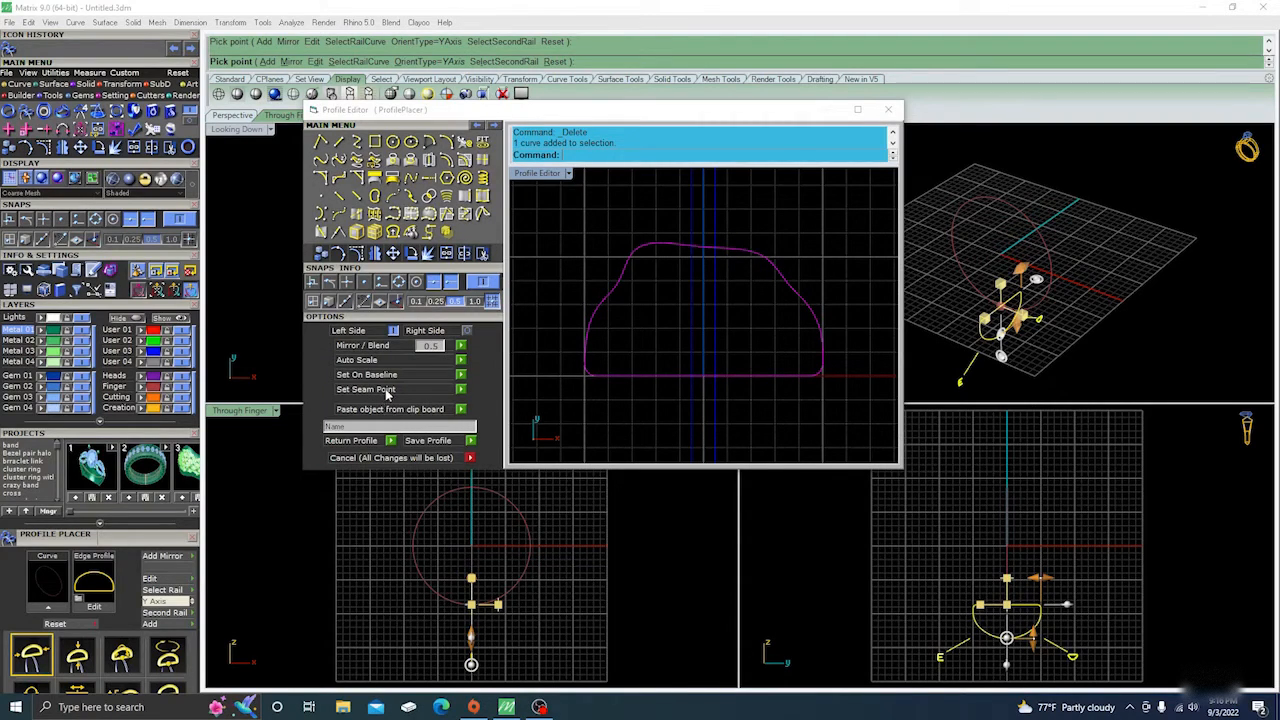
{"action": "left_click", "coordinate": [460, 391]}
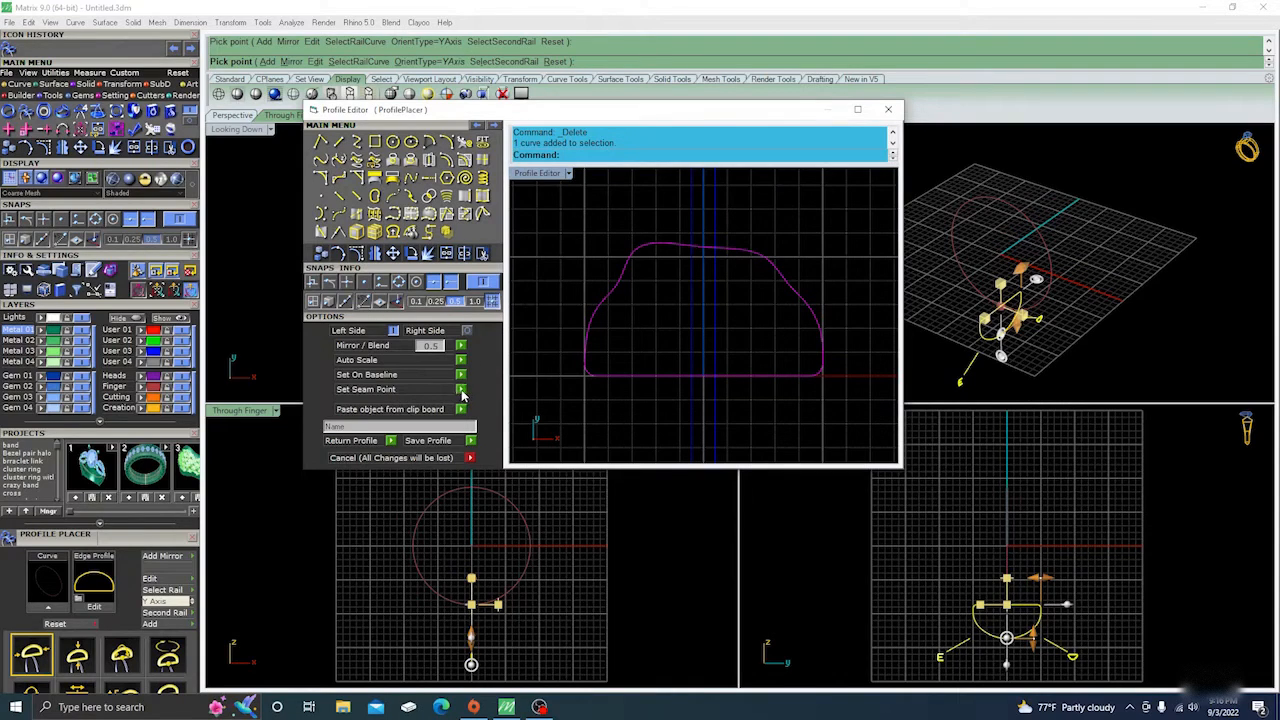
{"action": "left_click", "coordinate": [637, 289]}
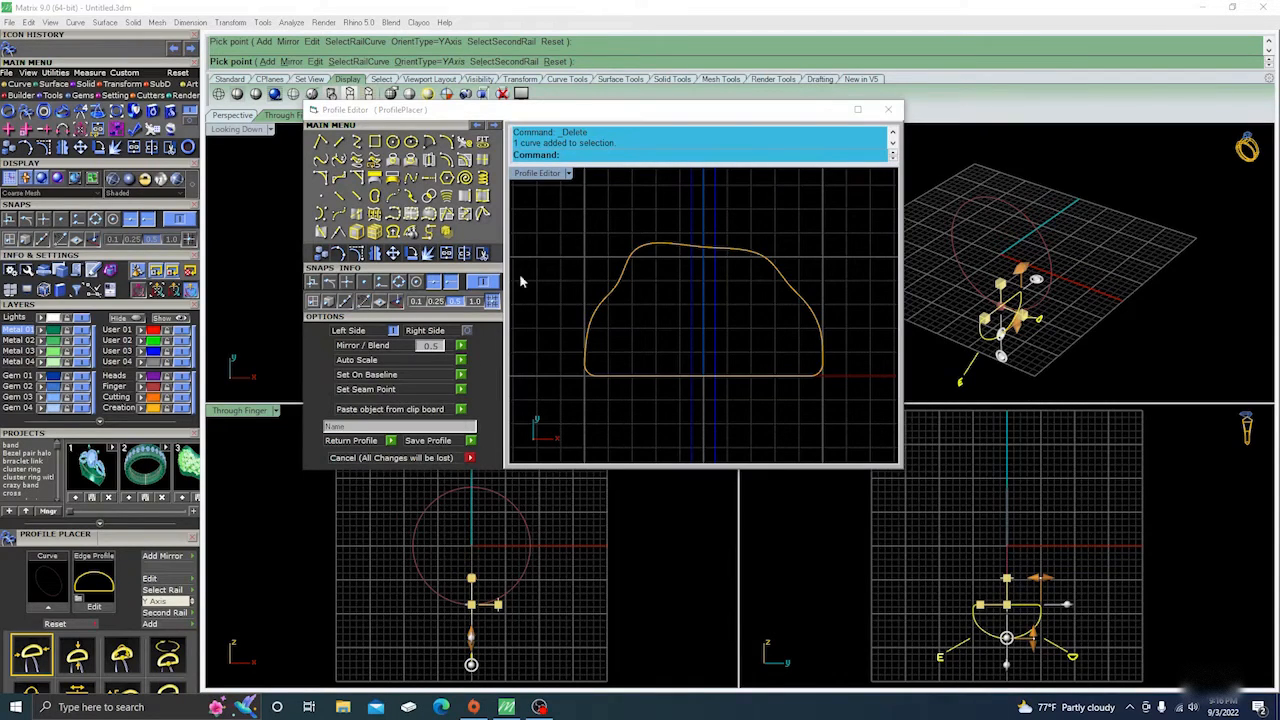
{"action": "left_click", "coordinate": [377, 197]}
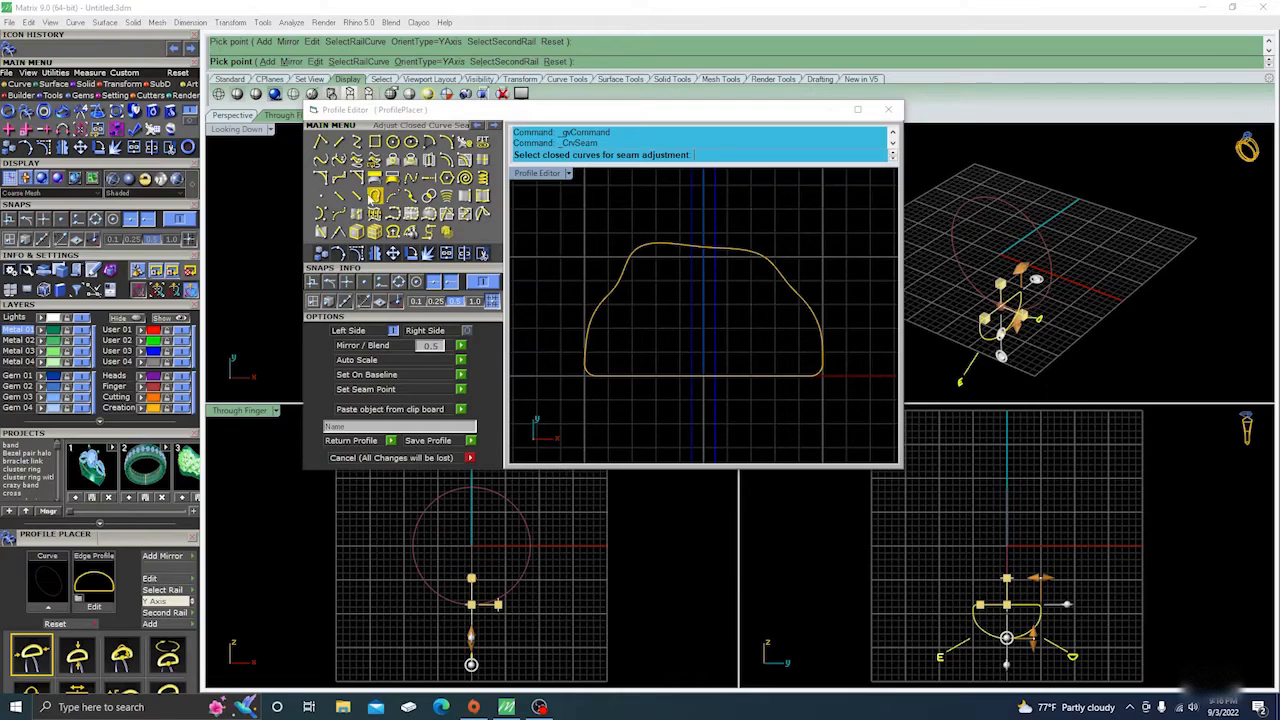
{"action": "left_click", "coordinate": [617, 290]}
{"action": "key", "text": "Return"}
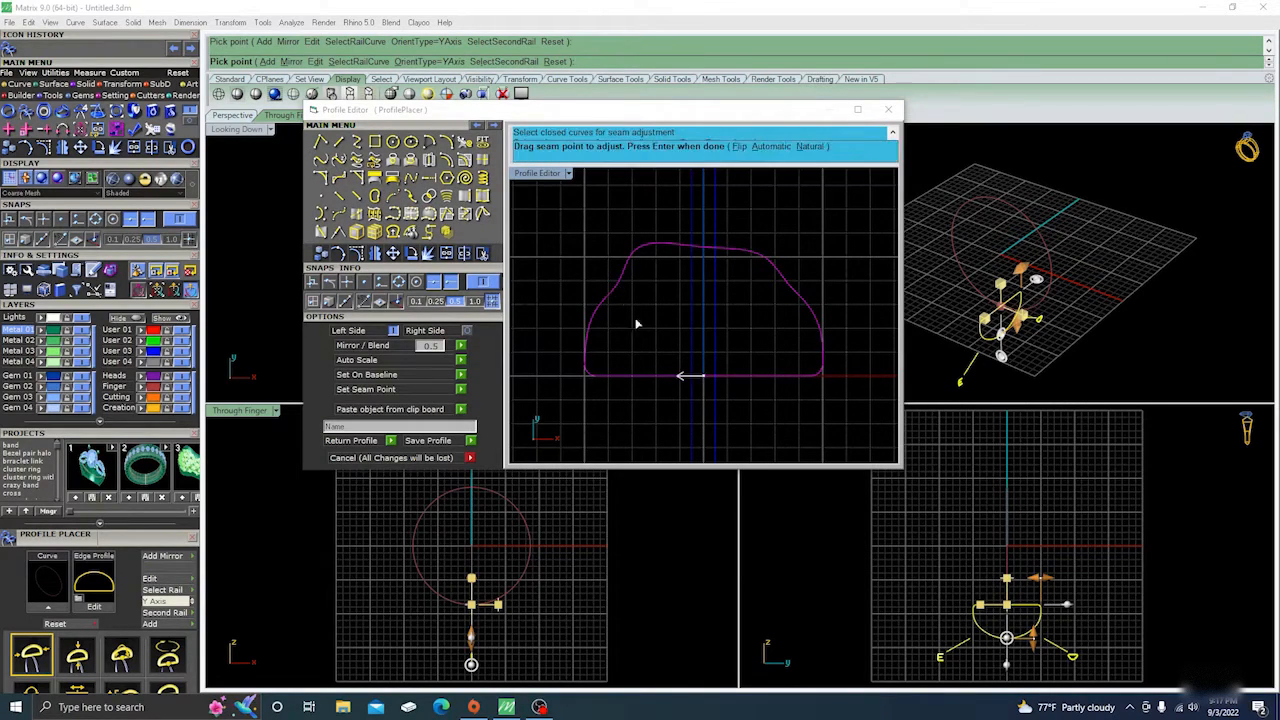
{"action": "key", "text": "Return"}
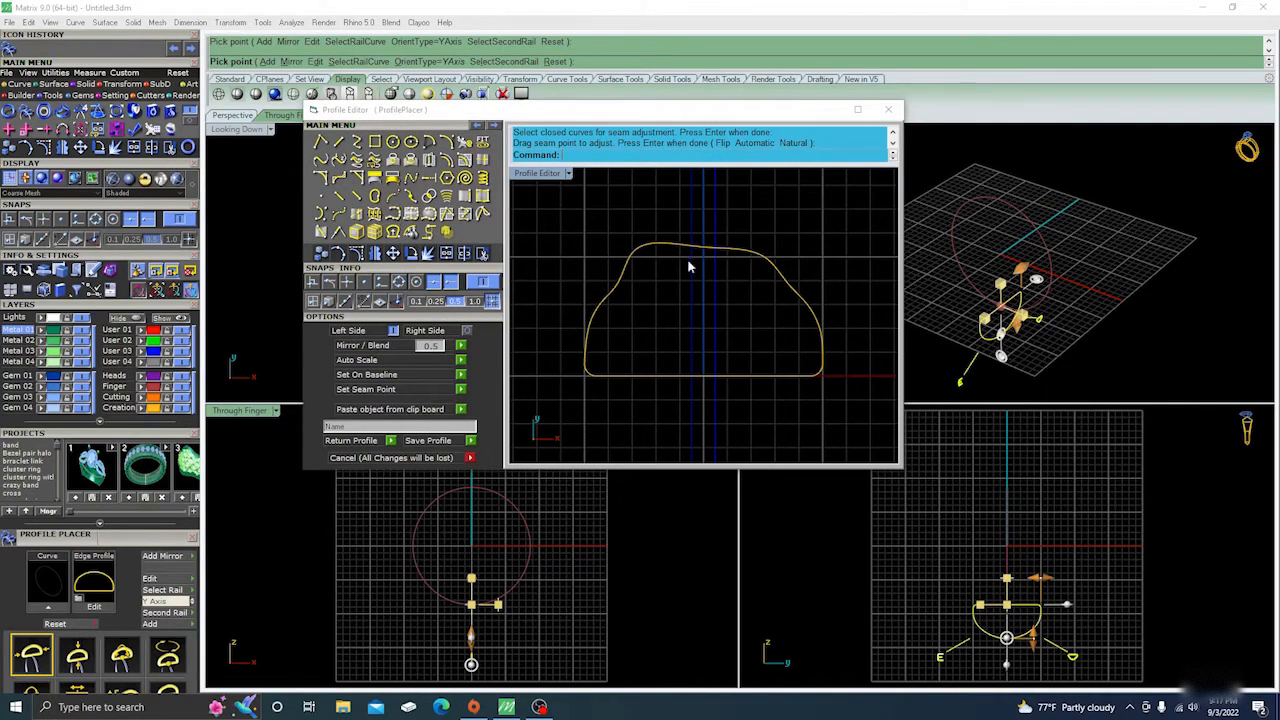
Delete the reshaped profile and draw the left half of a pointed profile as a polyline from the baseline to the centre axis.
{"action": "left_click_drag", "start_coordinate": [688, 267], "coordinate": [661, 230]}
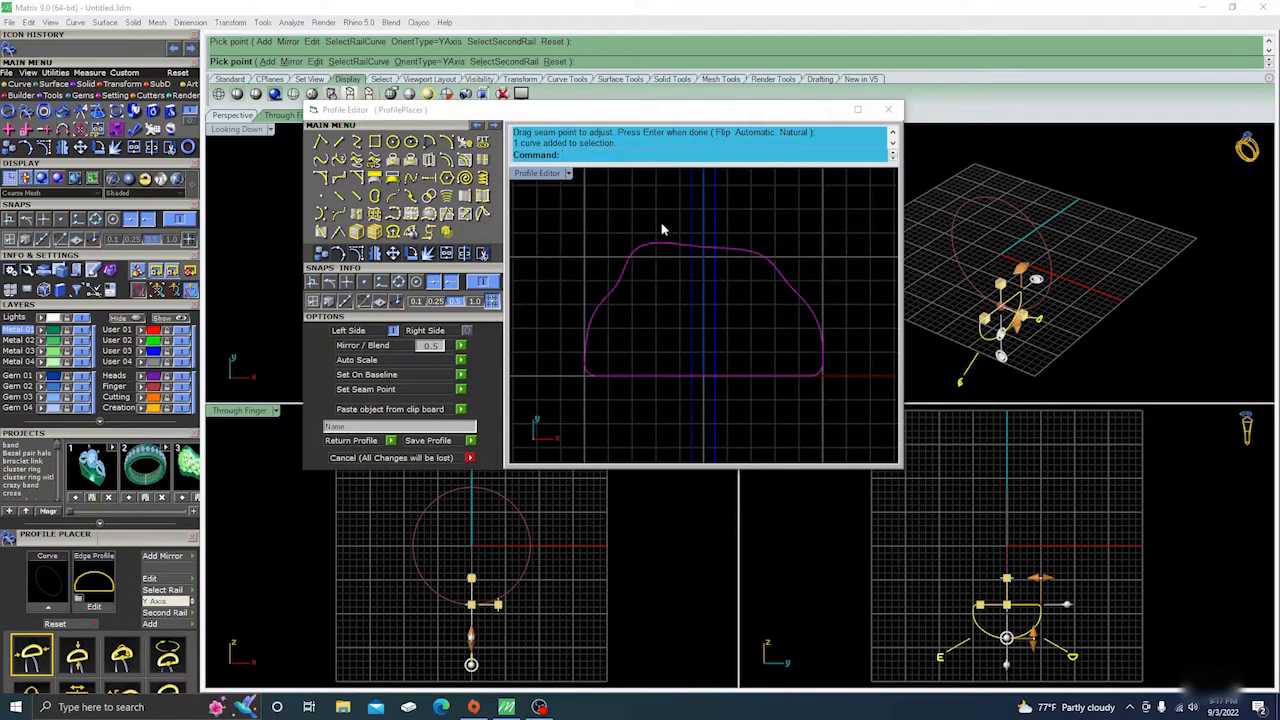
{"action": "key", "text": "Delete"}
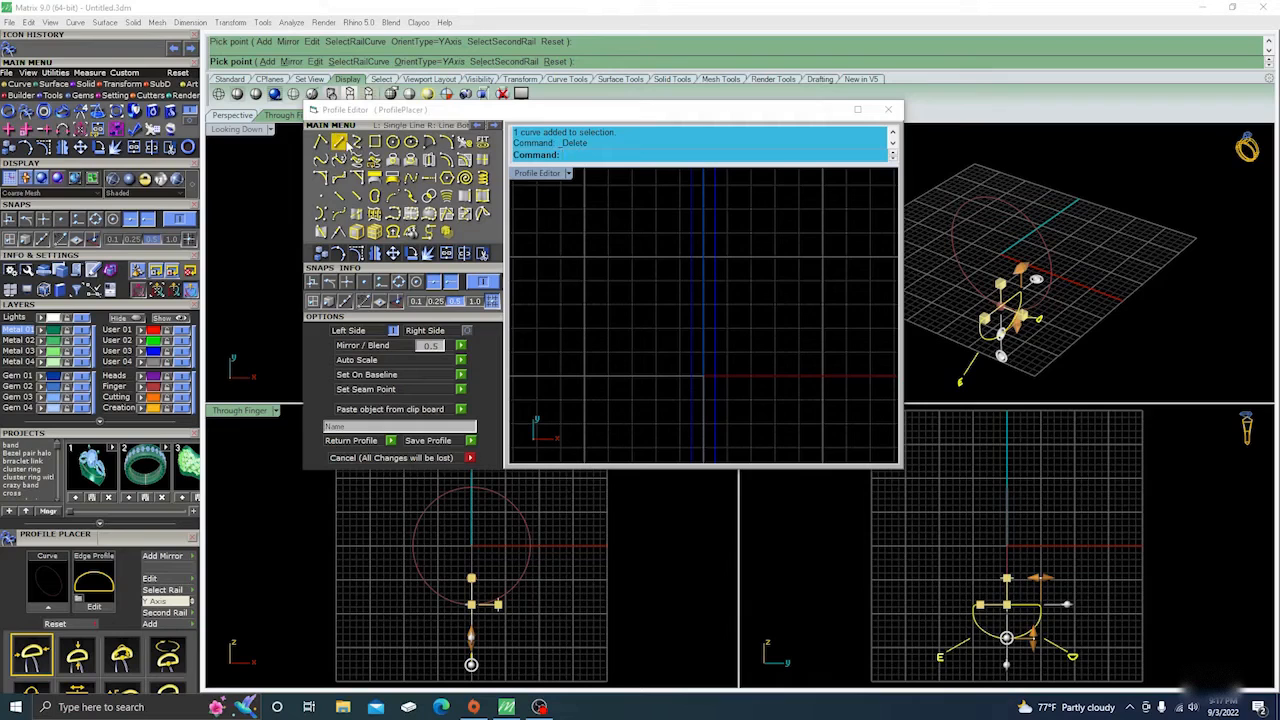
{"action": "left_click", "coordinate": [338, 143]}
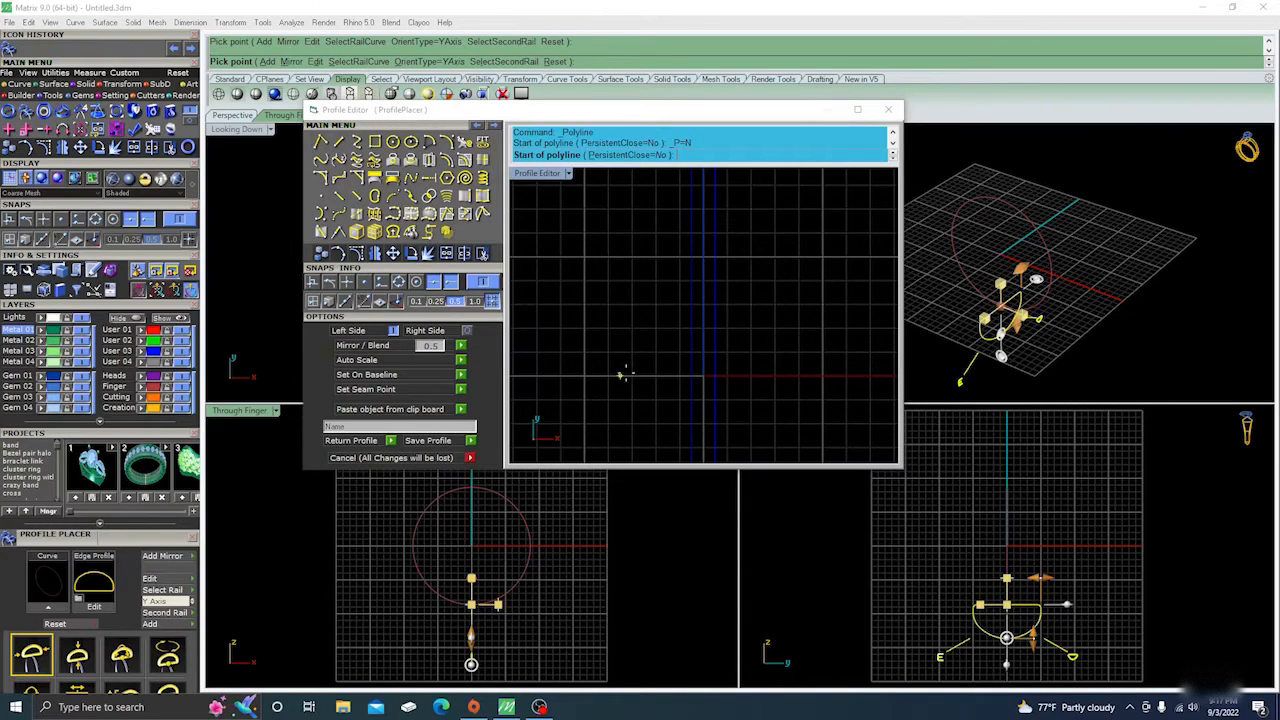
{"action": "left_click", "coordinate": [608, 376]}
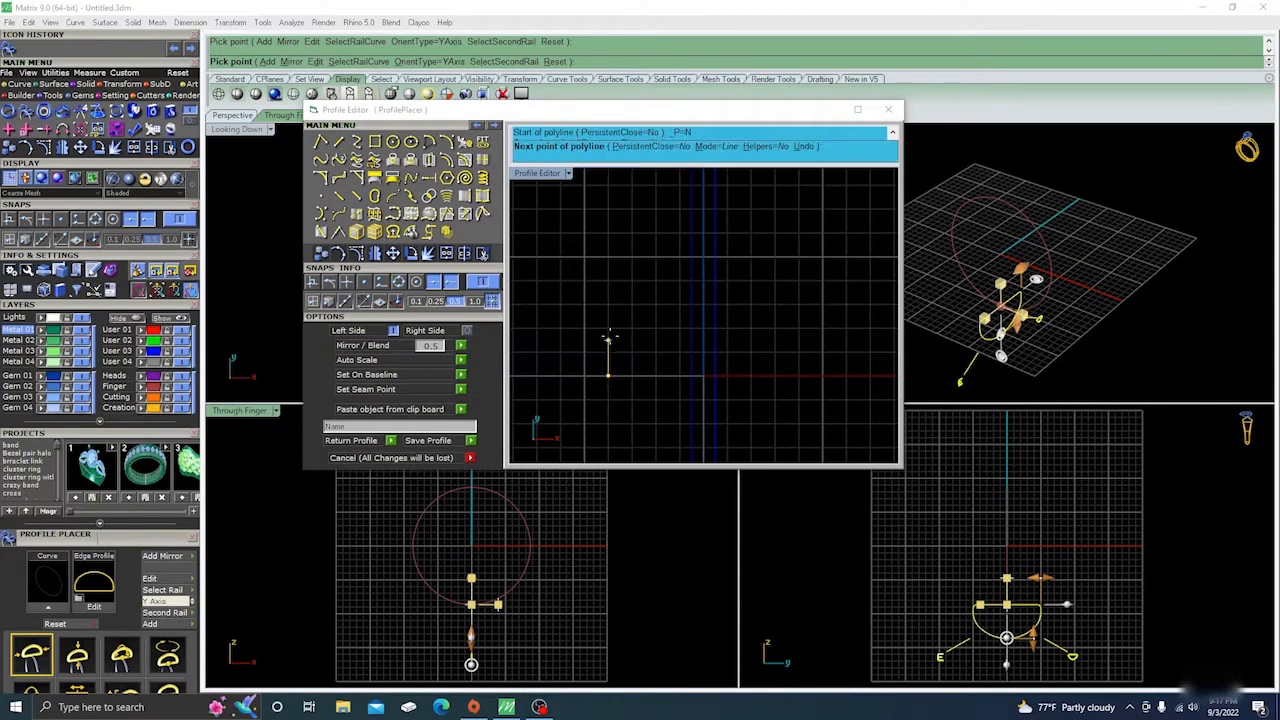
{"action": "left_click", "coordinate": [608, 330]}
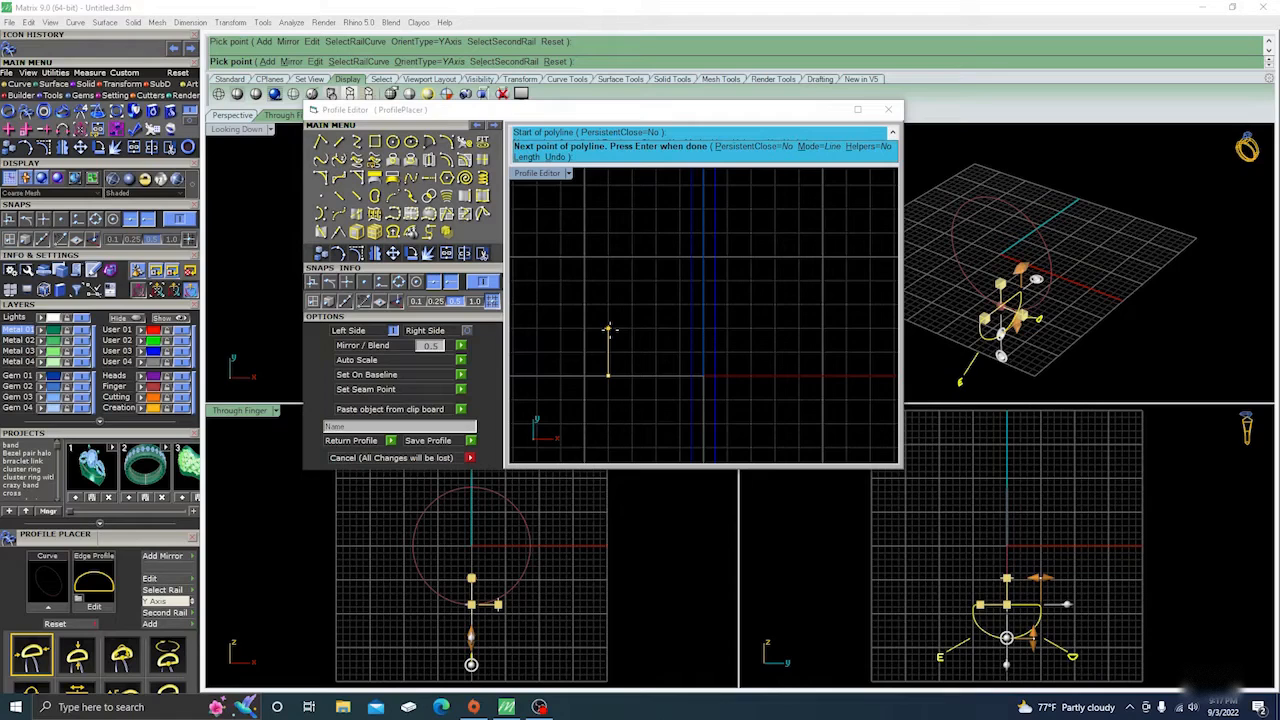
{"action": "left_click", "coordinate": [655, 303]}
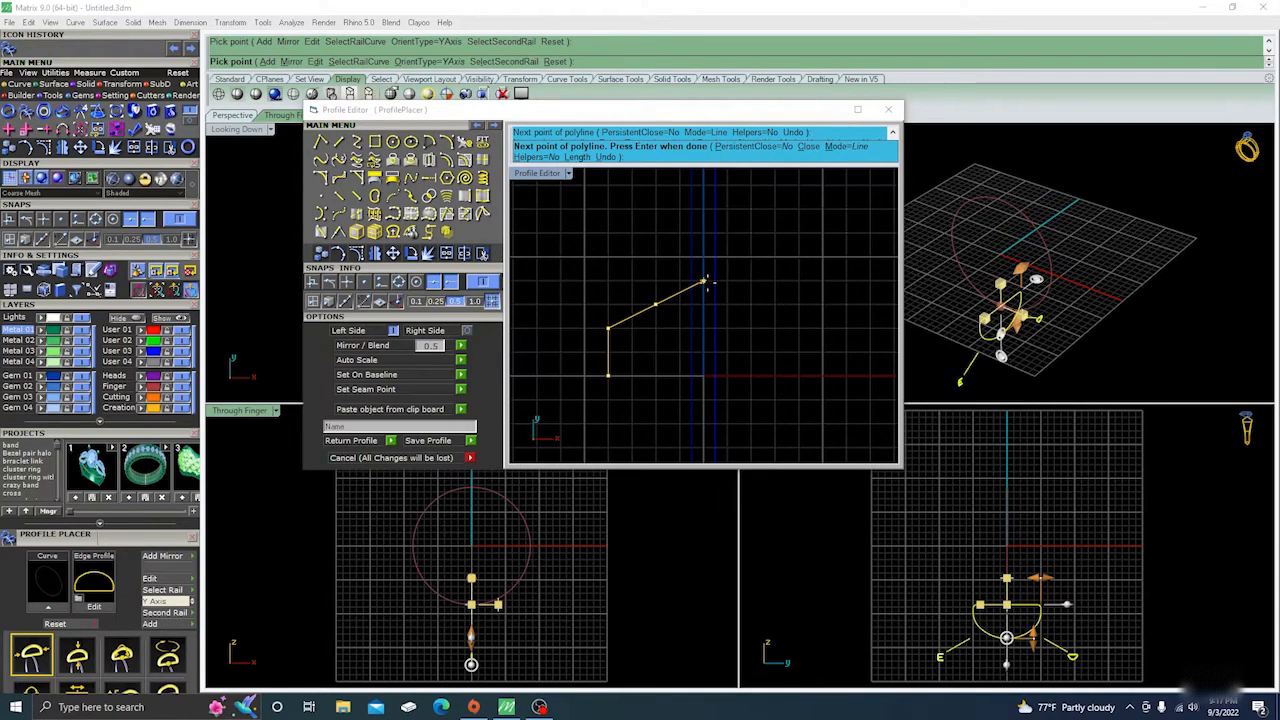
{"action": "left_click", "coordinate": [705, 282]}
{"action": "key", "text": "Return"}
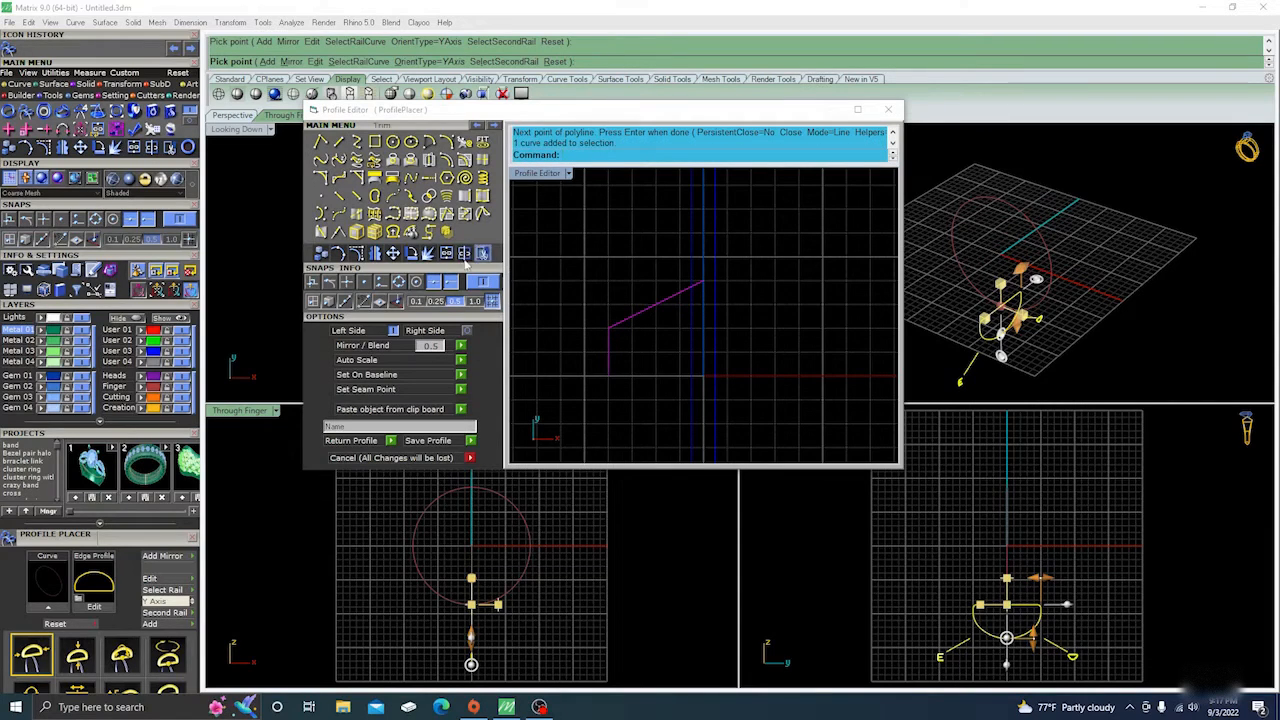
Mirror a copy of the half-profile polyline across the vertical axis, starting the mirror plane at 0,0,0.
{"action": "left_click", "coordinate": [377, 254]}
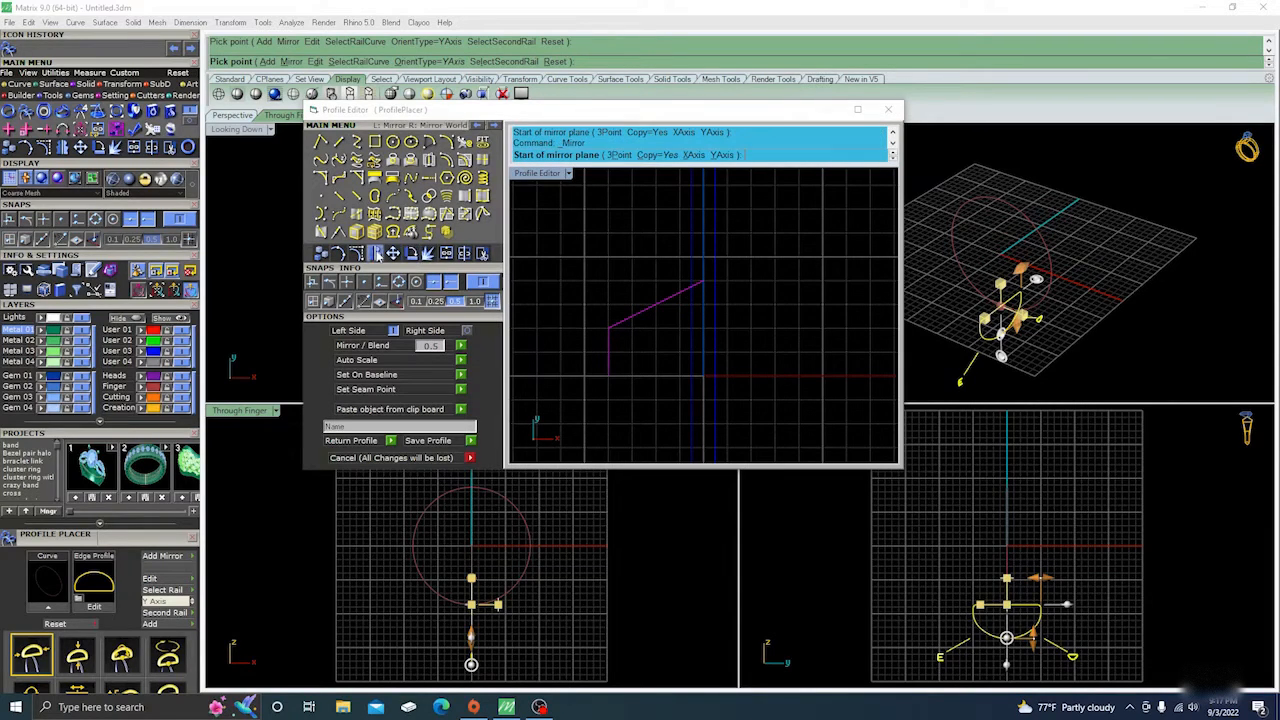
{"action": "type", "text": "0,0,0"}
{"action": "key", "text": "Return"}
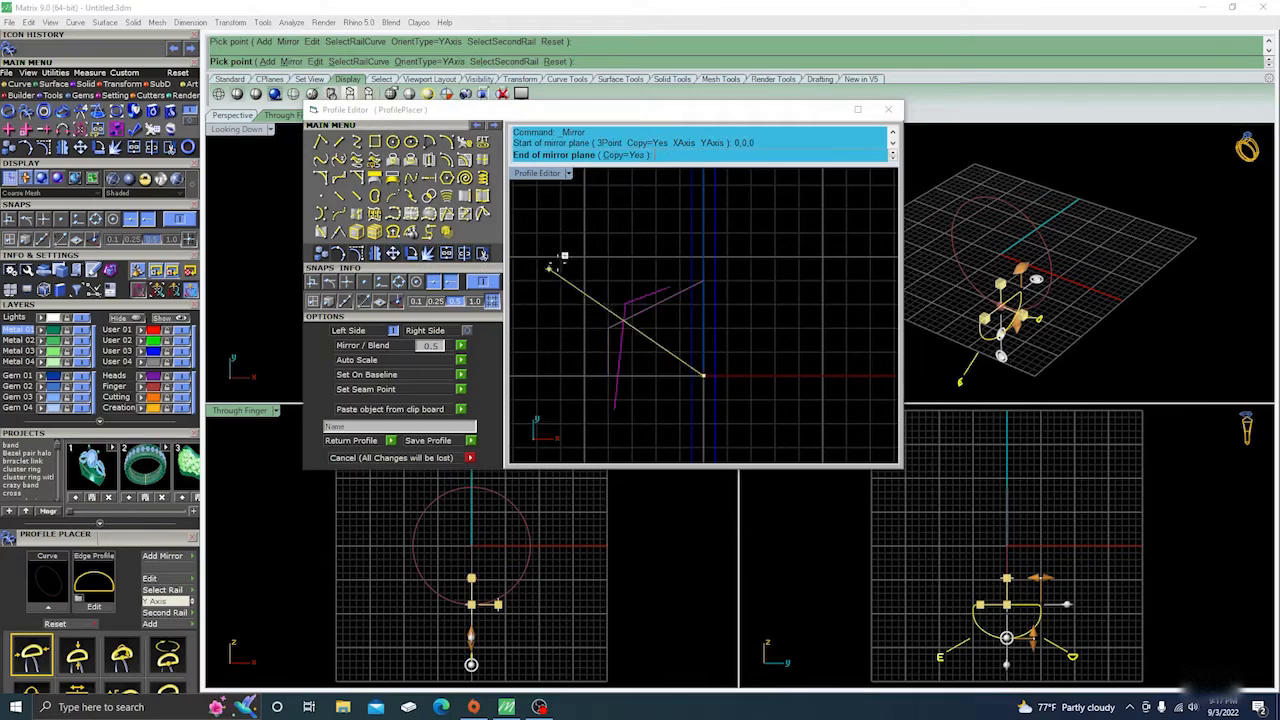
{"action": "left_click", "coordinate": [705, 244]}
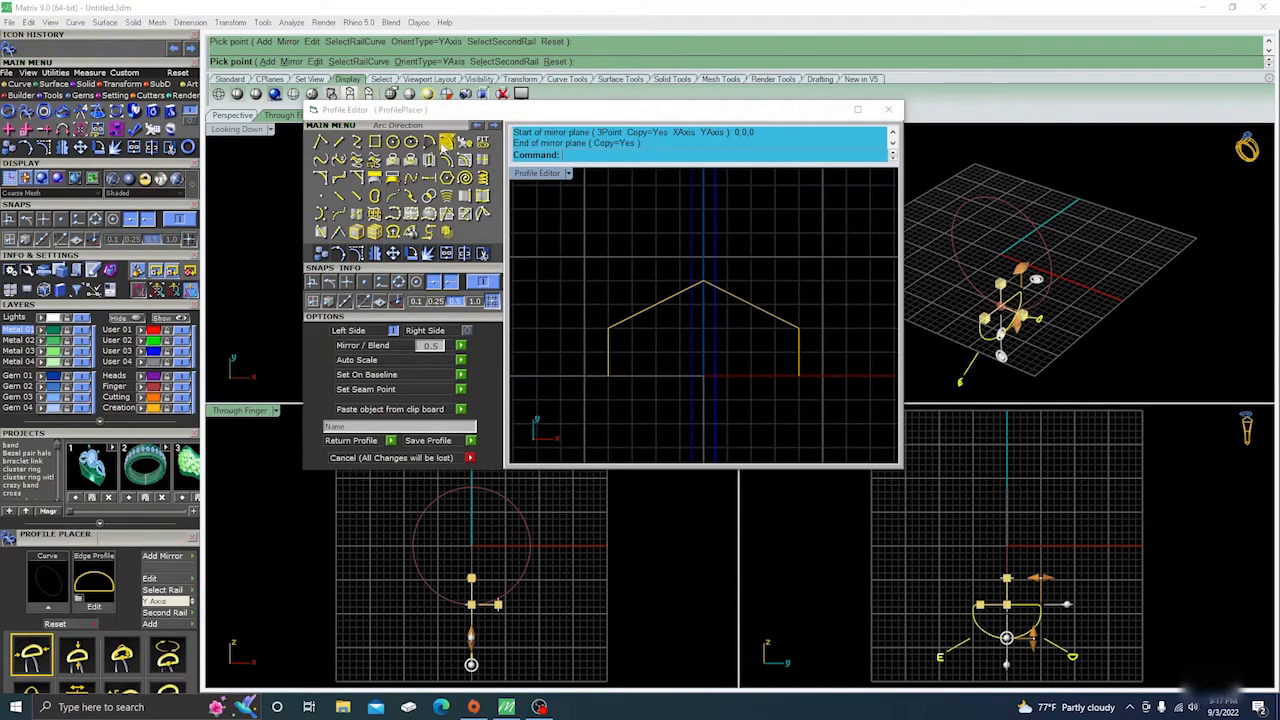
{"action": "left_click", "coordinate": [428, 143]}
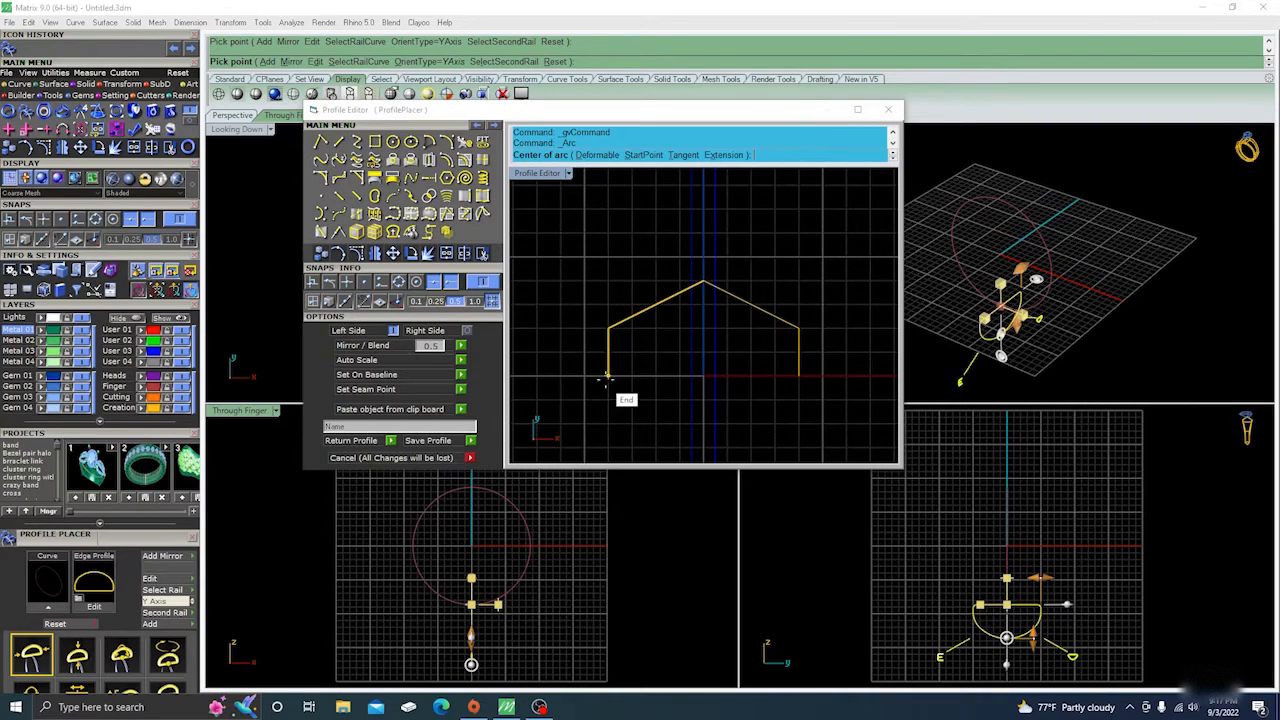
{"action": "left_click", "coordinate": [608, 376]}
{"action": "left_click", "coordinate": [797, 376]}
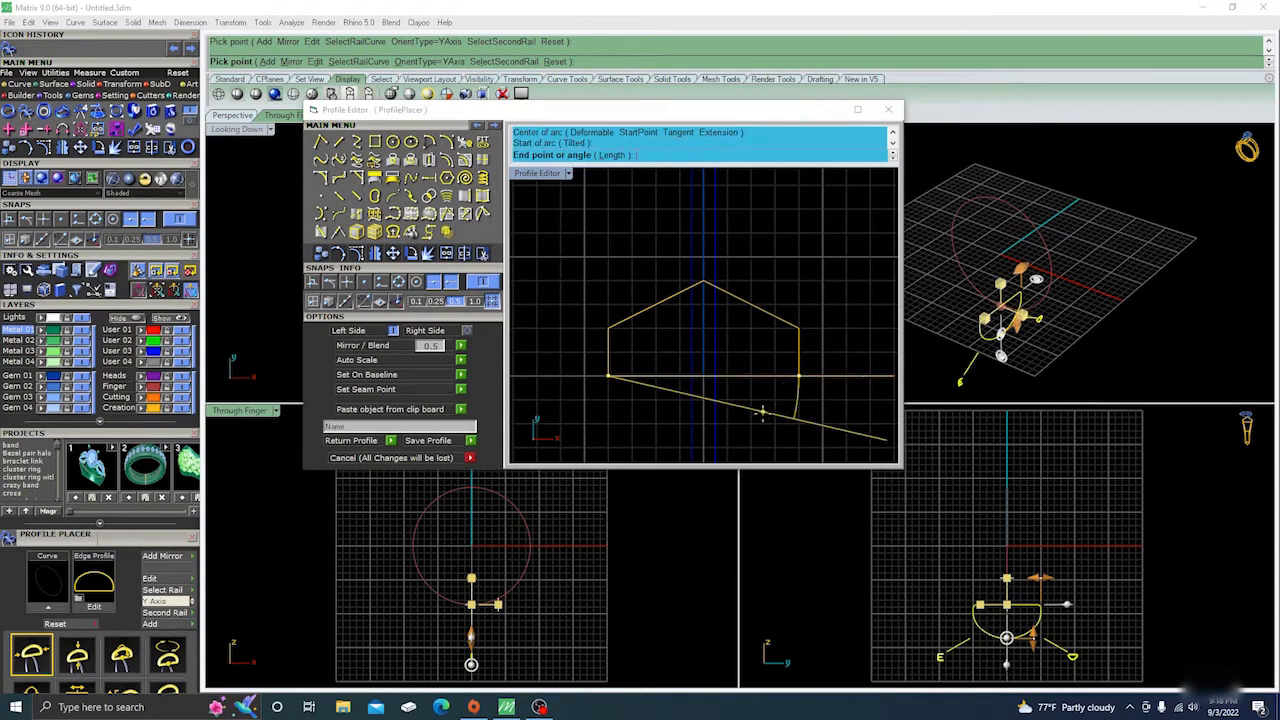
{"action": "key", "text": "Escape"}
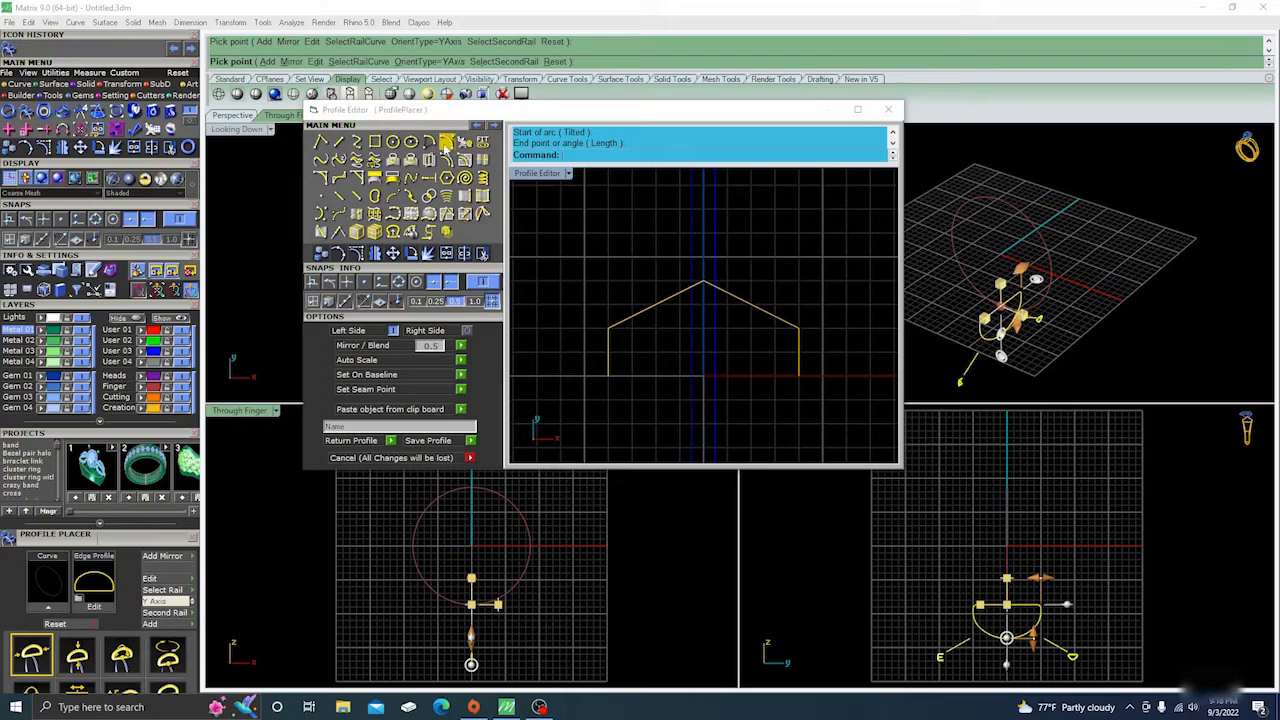
Close the profile's underside with a shallow downward-bulging direction arc between the lower endpoints, and join the three curves.
{"action": "left_click", "coordinate": [447, 141]}
{"action": "left_click", "coordinate": [609, 375]}
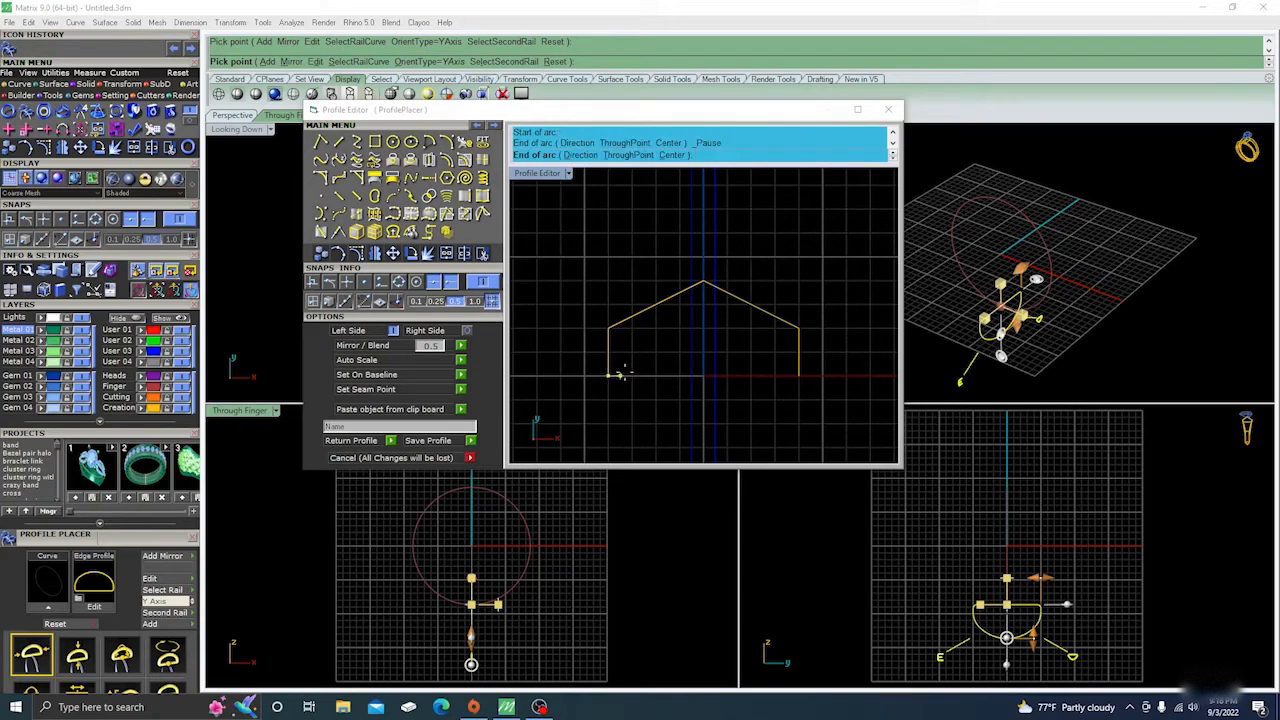
{"action": "left_click", "coordinate": [797, 377]}
{"action": "left_click", "coordinate": [765, 418]}
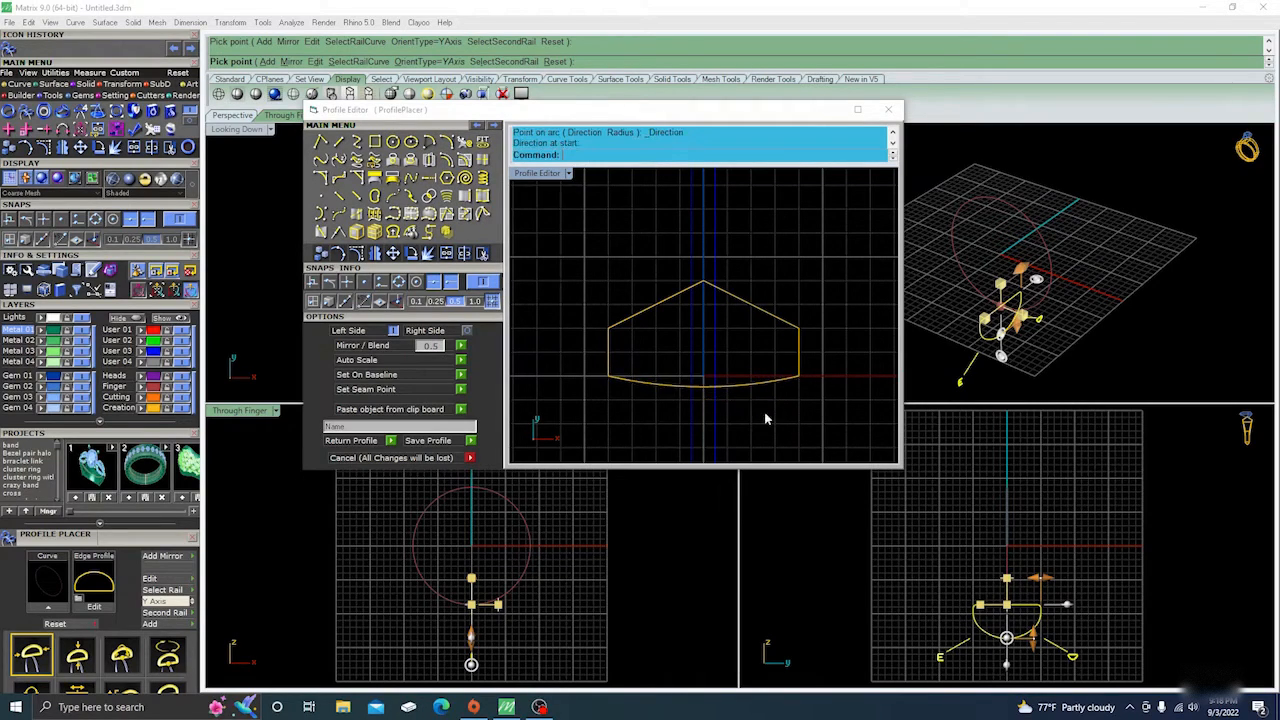
{"action": "left_click_drag", "start_coordinate": [566, 258], "coordinate": [830, 428]}
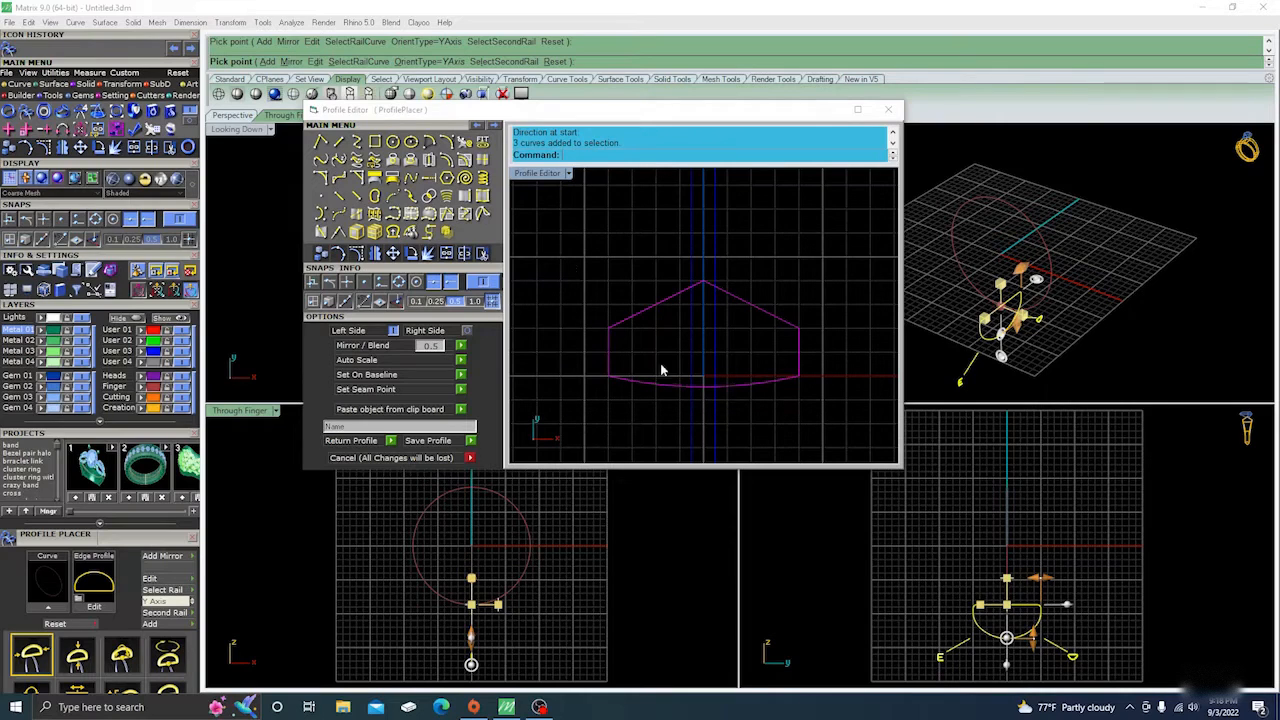
{"action": "left_click", "coordinate": [446, 253]}
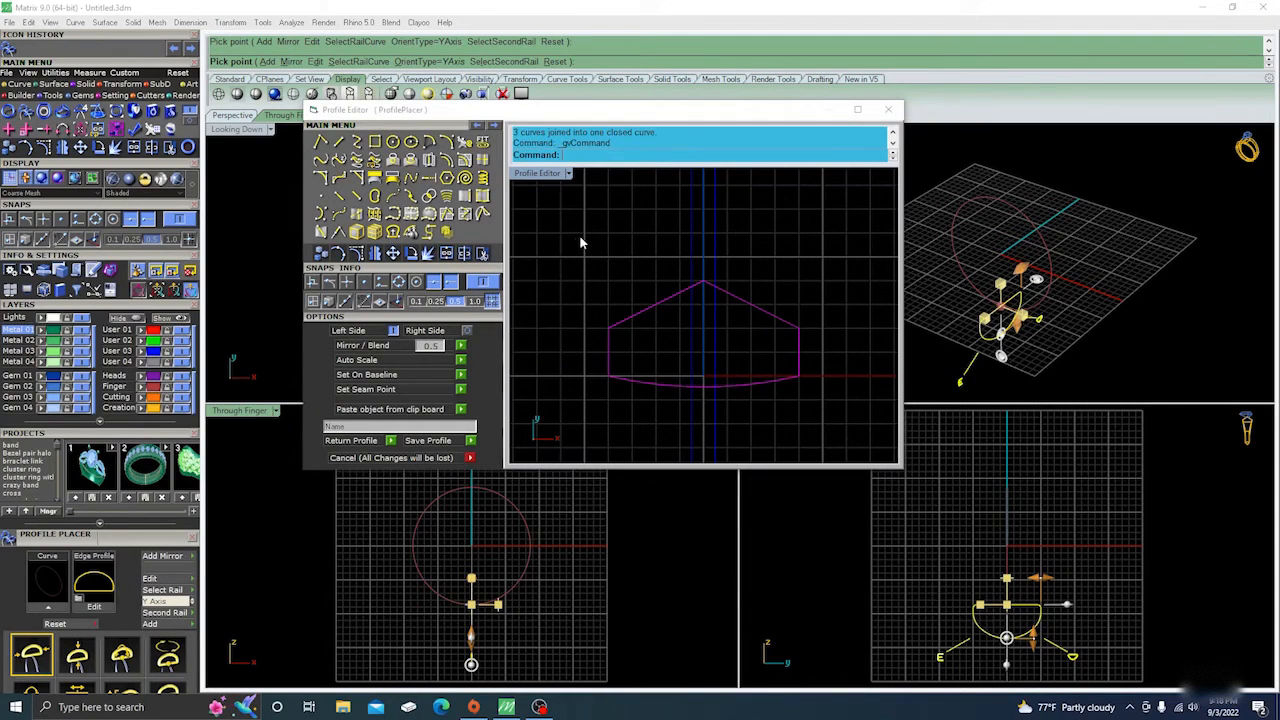
Move the closed profile's seam point to the middle of its bottom arc on the centre axis and close the Profile Editor.
{"action": "left_click", "coordinate": [624, 318]}
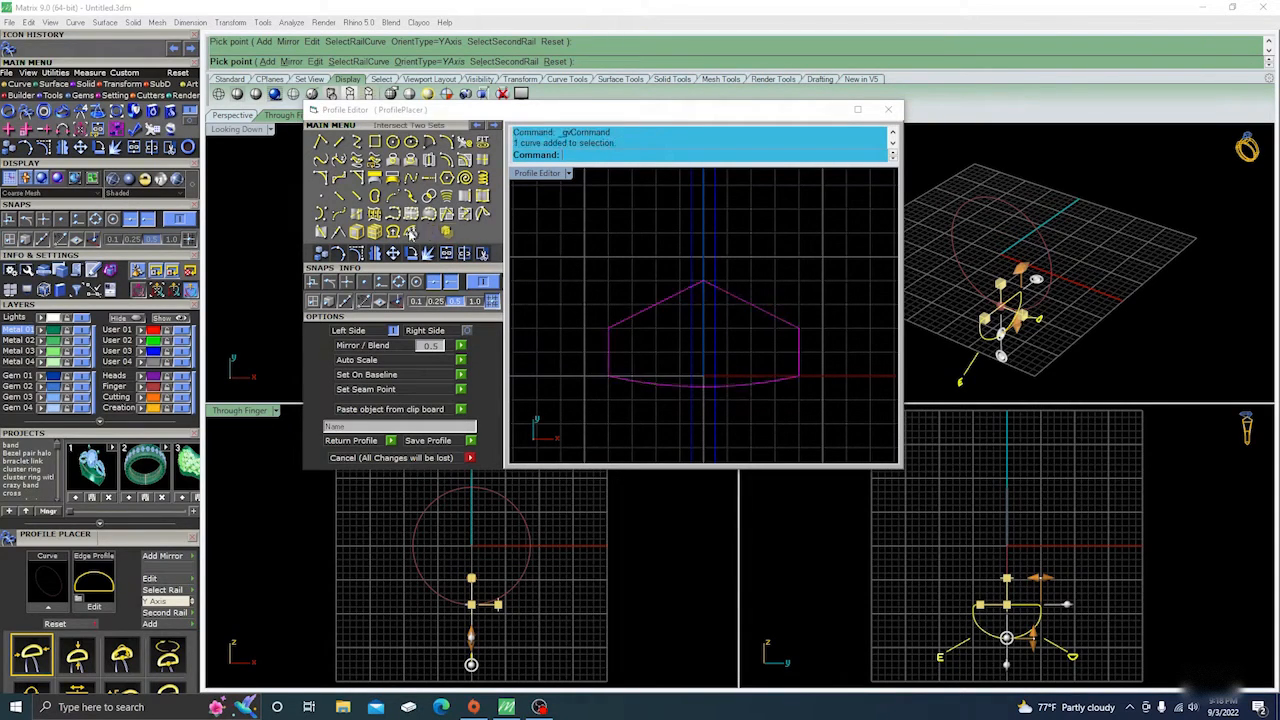
{"action": "left_click", "coordinate": [375, 197]}
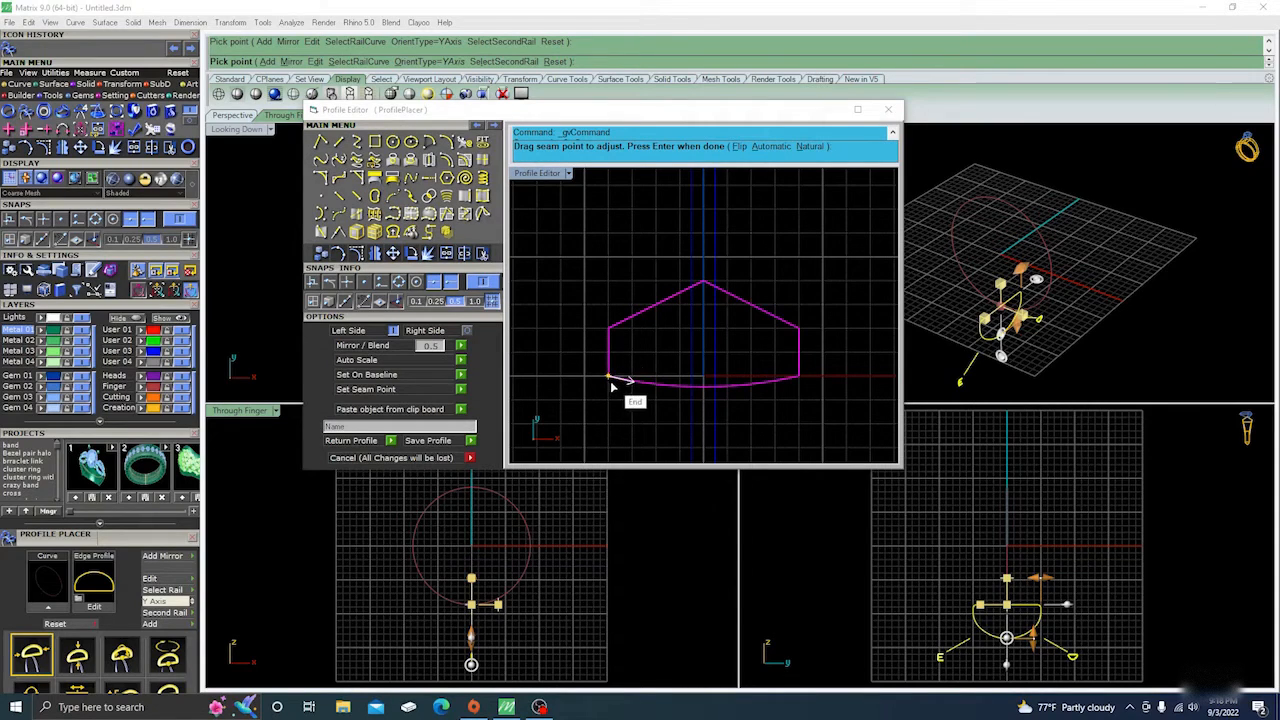
{"action": "left_click_drag", "start_coordinate": [612, 380], "coordinate": [706, 391]}
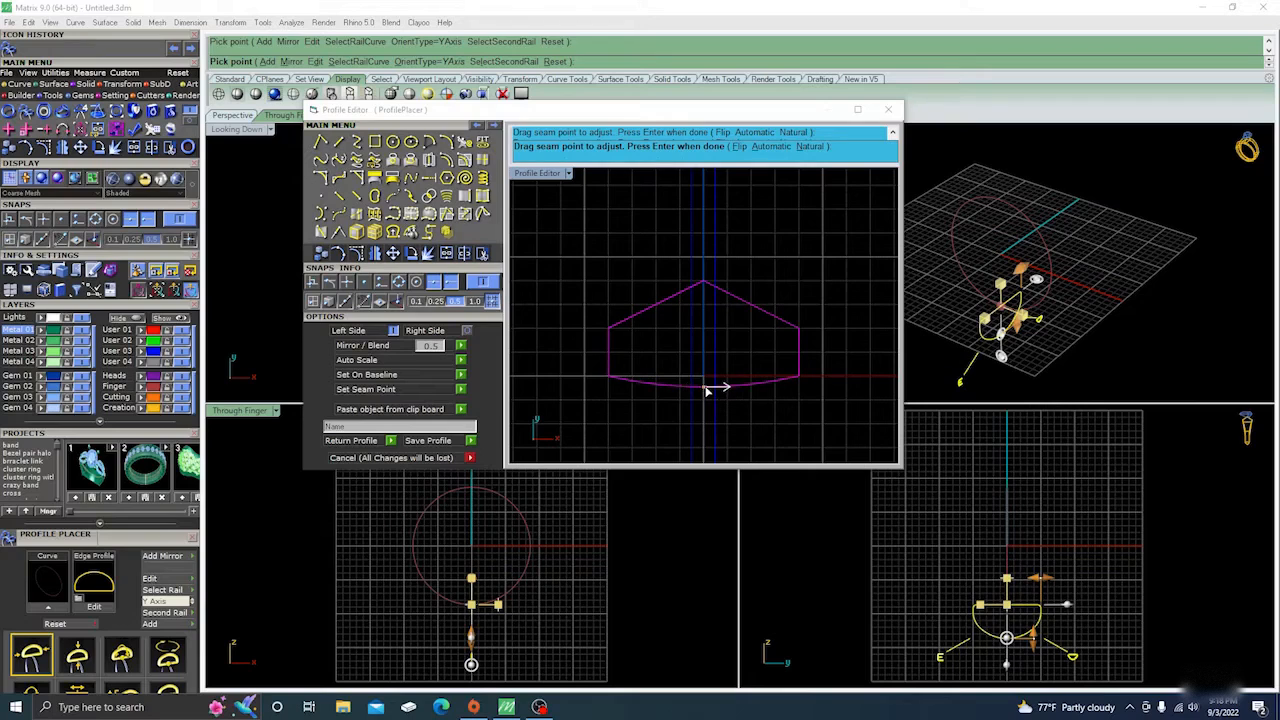
{"action": "left_click", "coordinate": [686, 389]}
{"action": "key", "text": "Return"}
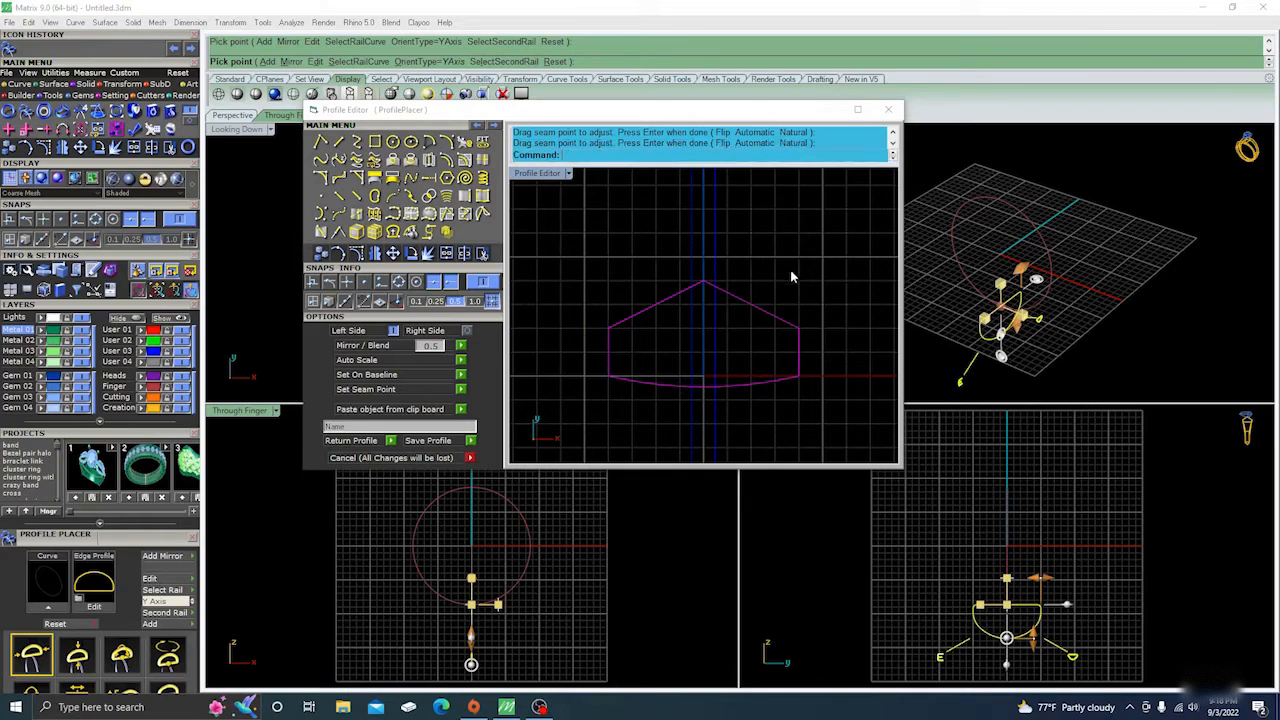
{"action": "left_click", "coordinate": [887, 110]}
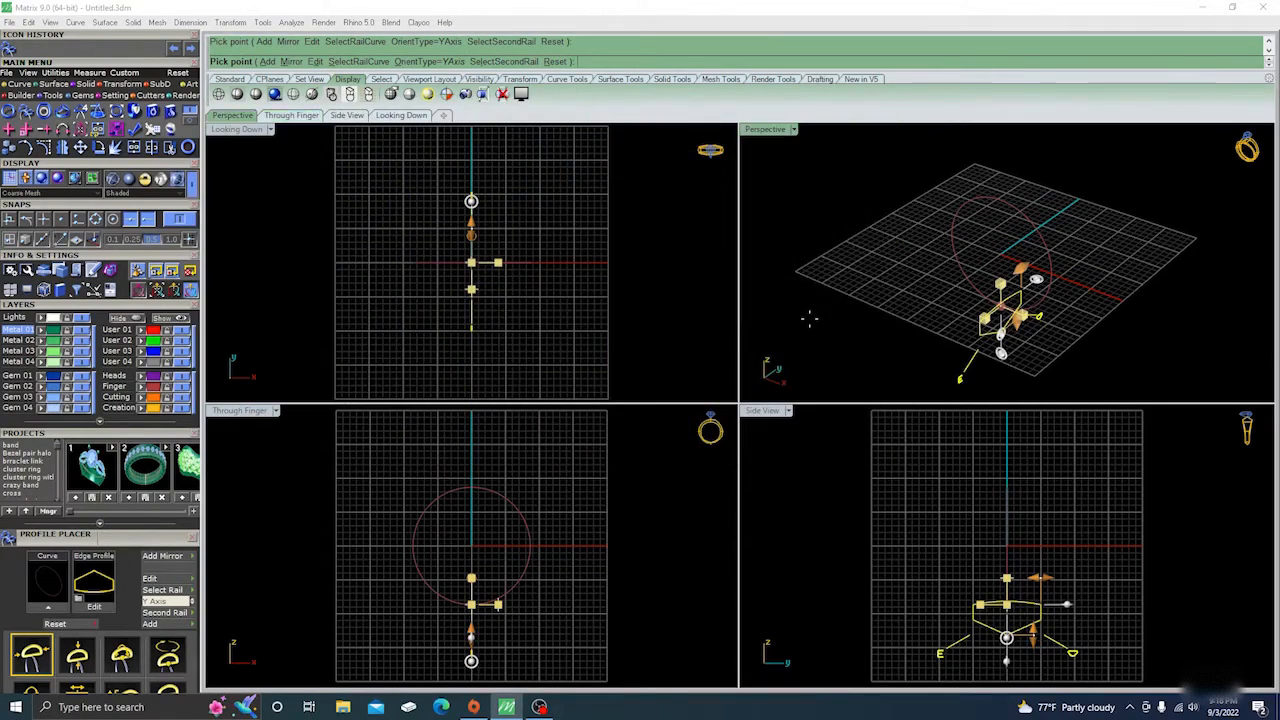
{"action": "left_click", "coordinate": [687, 323]}
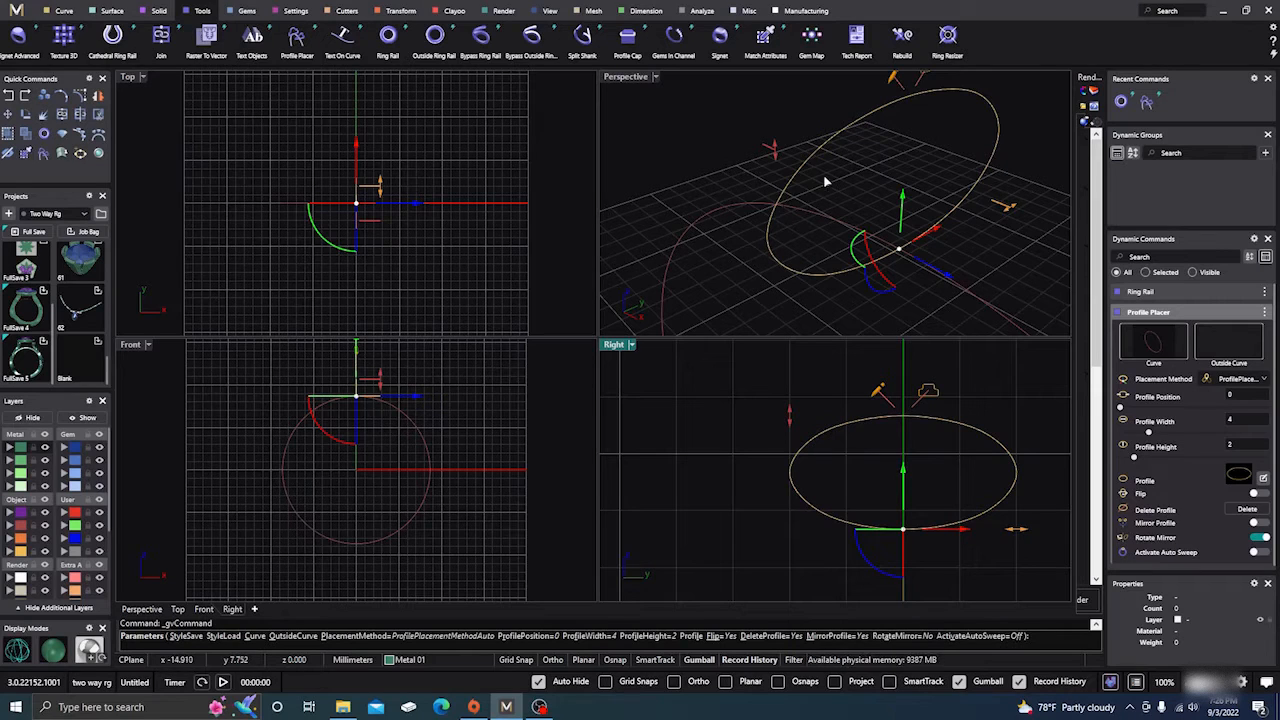
In MatrixGold, open the placed oval profile for editing and symmetrically move its upper shoulder point outward and the point beside the centre down.
{"action": "left_click", "coordinate": [1263, 480]}
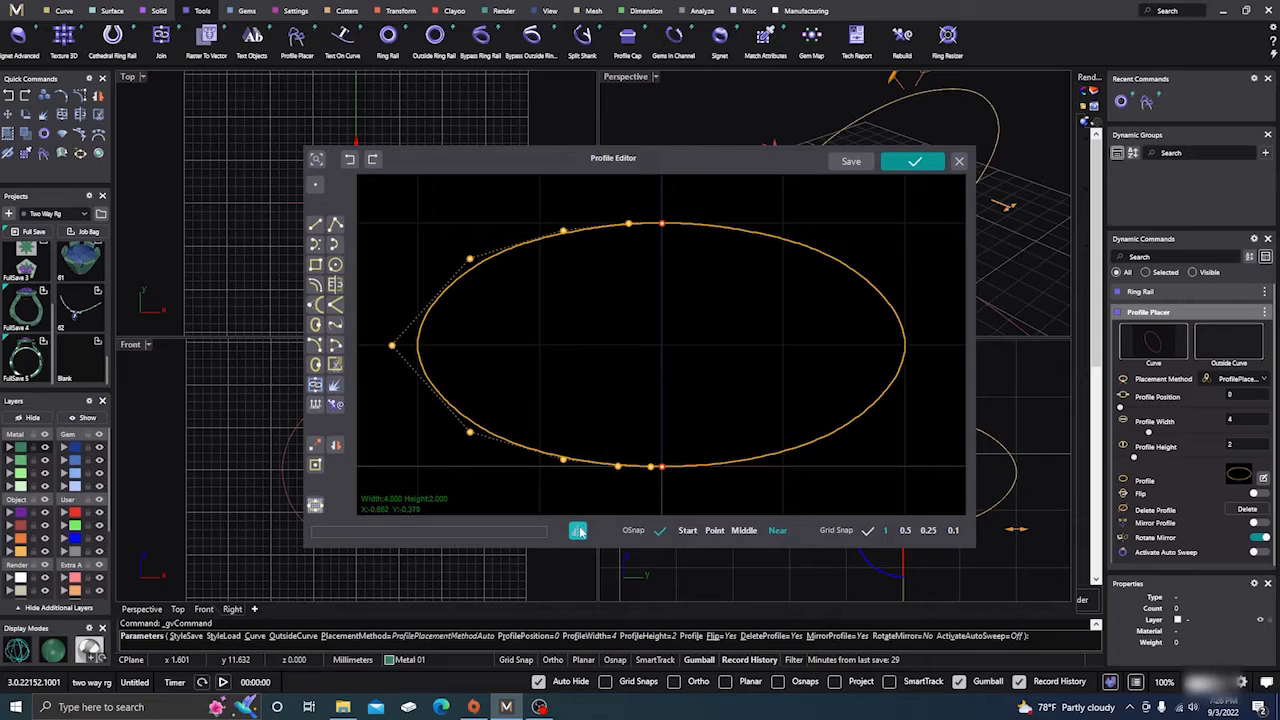
{"action": "left_click_drag", "start_coordinate": [507, 294], "coordinate": [450, 217]}
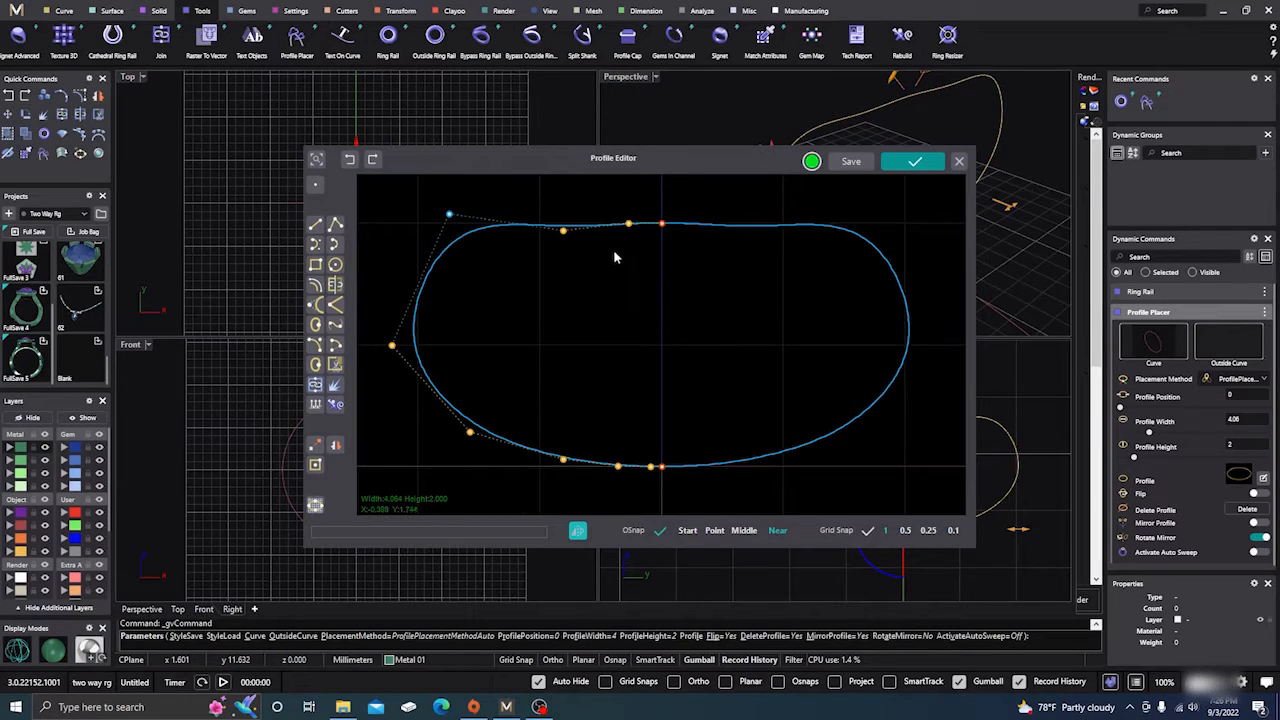
{"action": "left_click_drag", "start_coordinate": [614, 213], "coordinate": [615, 268]}
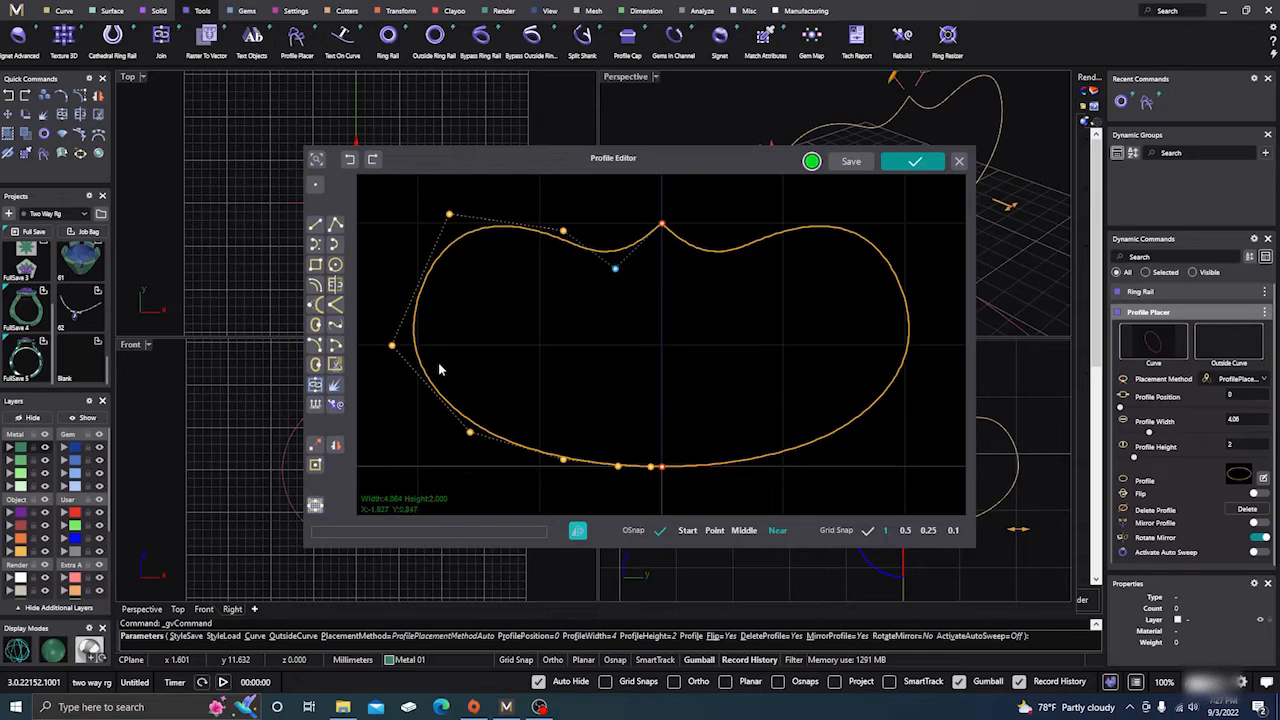
Delete the outermost side control point of the symmetric profile and deselect the curve.
{"action": "left_click_drag", "start_coordinate": [438, 370], "coordinate": [385, 326]}
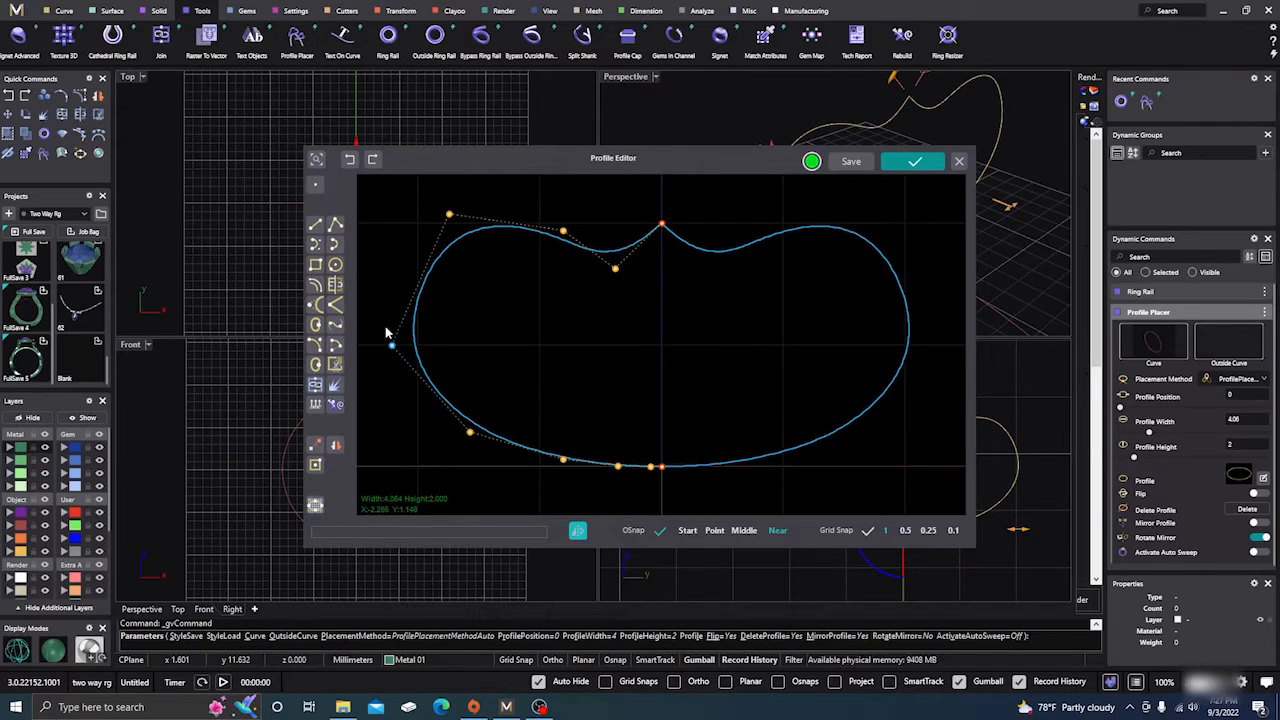
{"action": "key", "text": "Delete"}
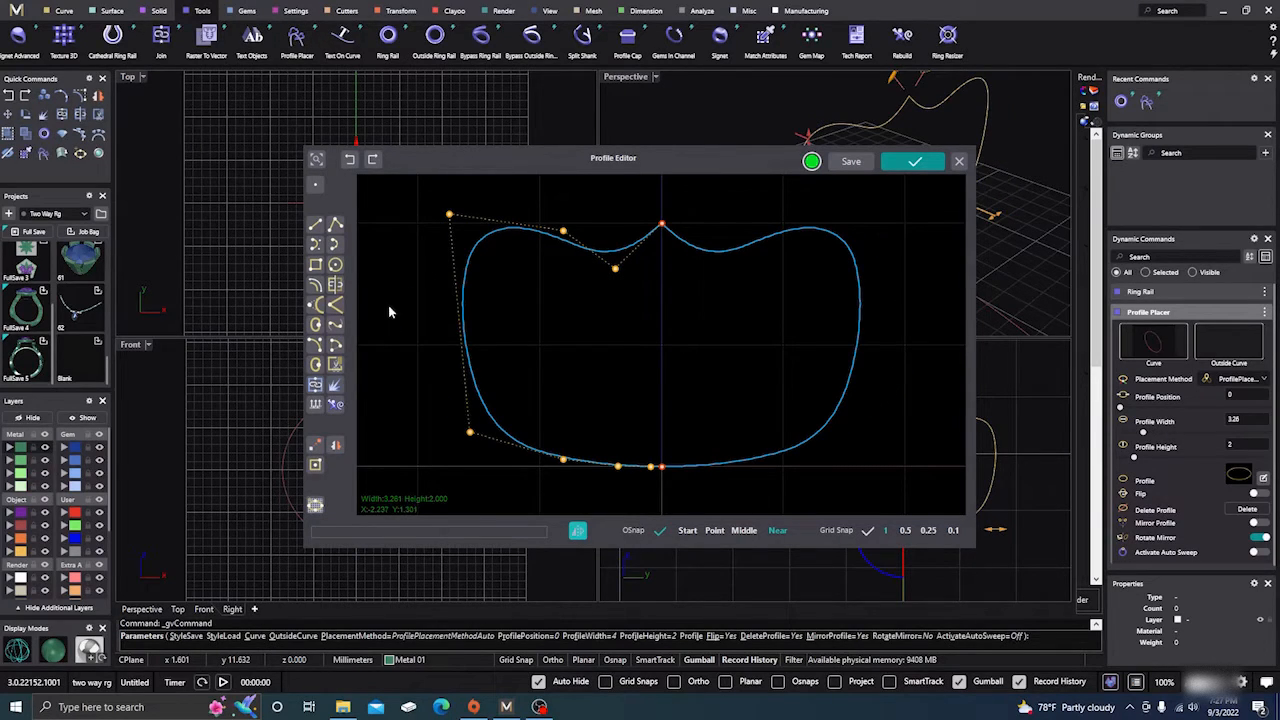
{"action": "left_click", "coordinate": [395, 299]}
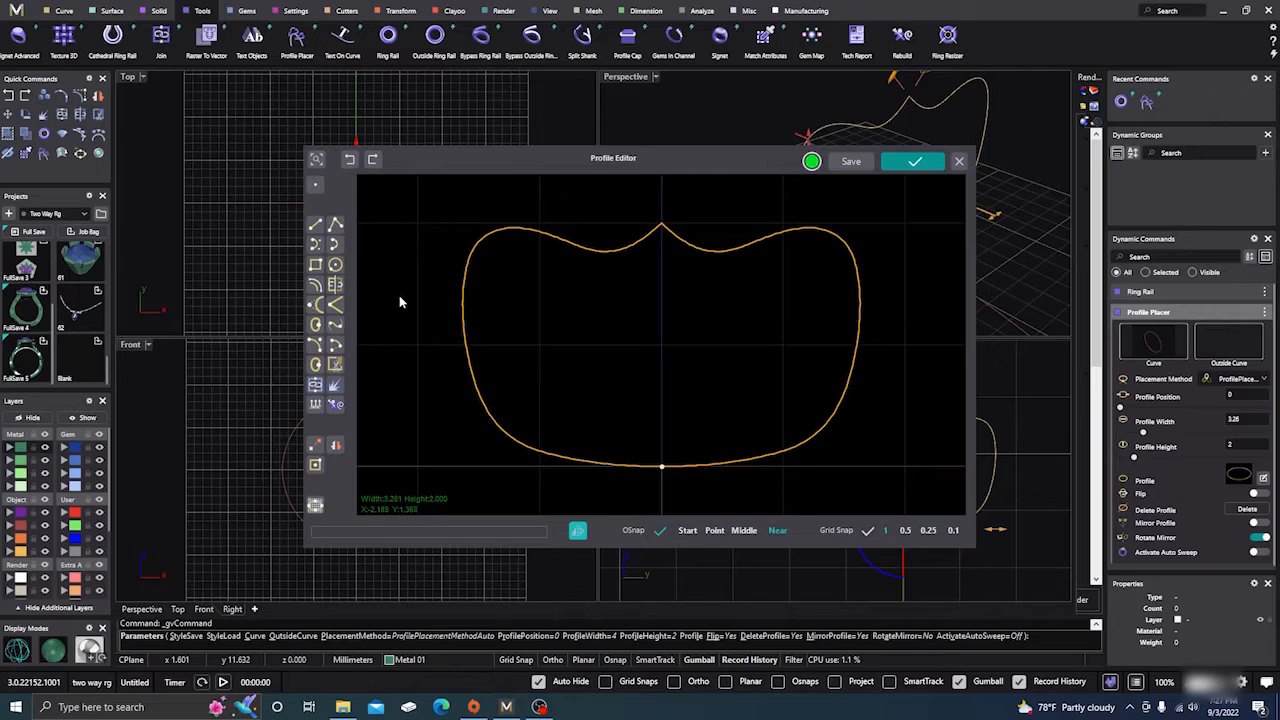
Draw a circle about 0.6 mm in diameter straddling the profile's left side just above mid-height.
{"action": "left_click", "coordinate": [335, 266]}
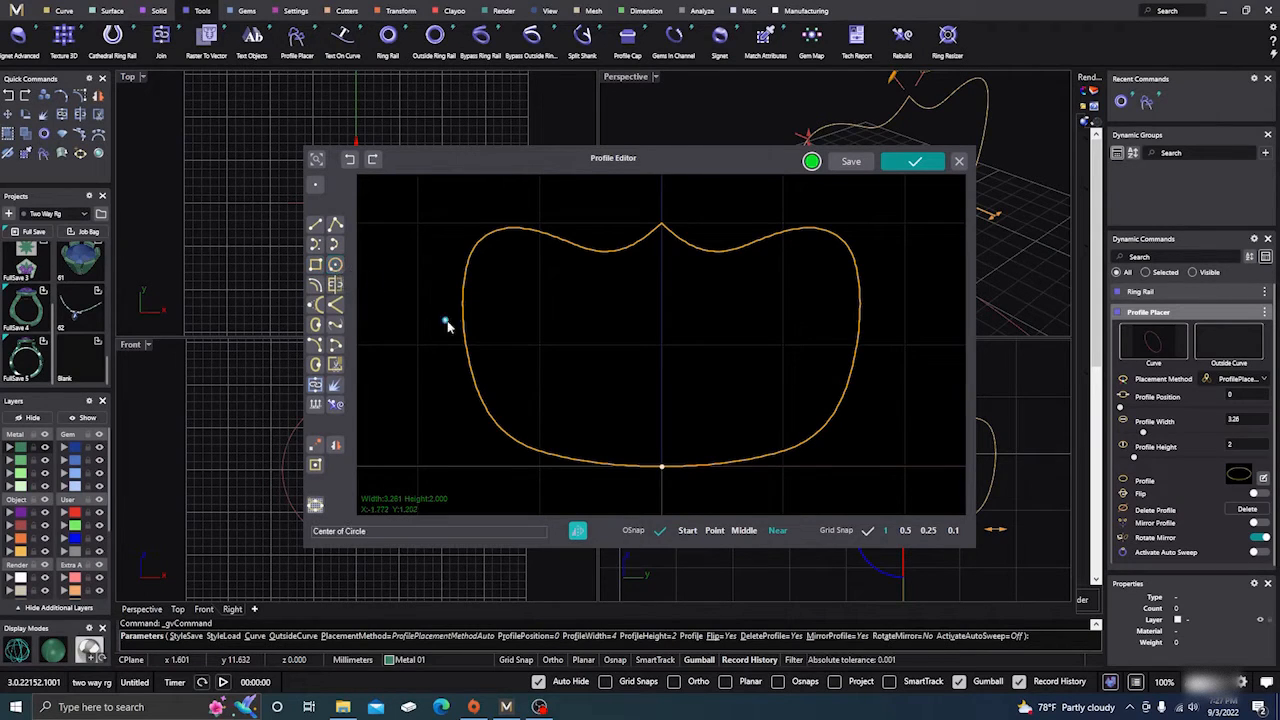
{"action": "left_click", "coordinate": [475, 330]}
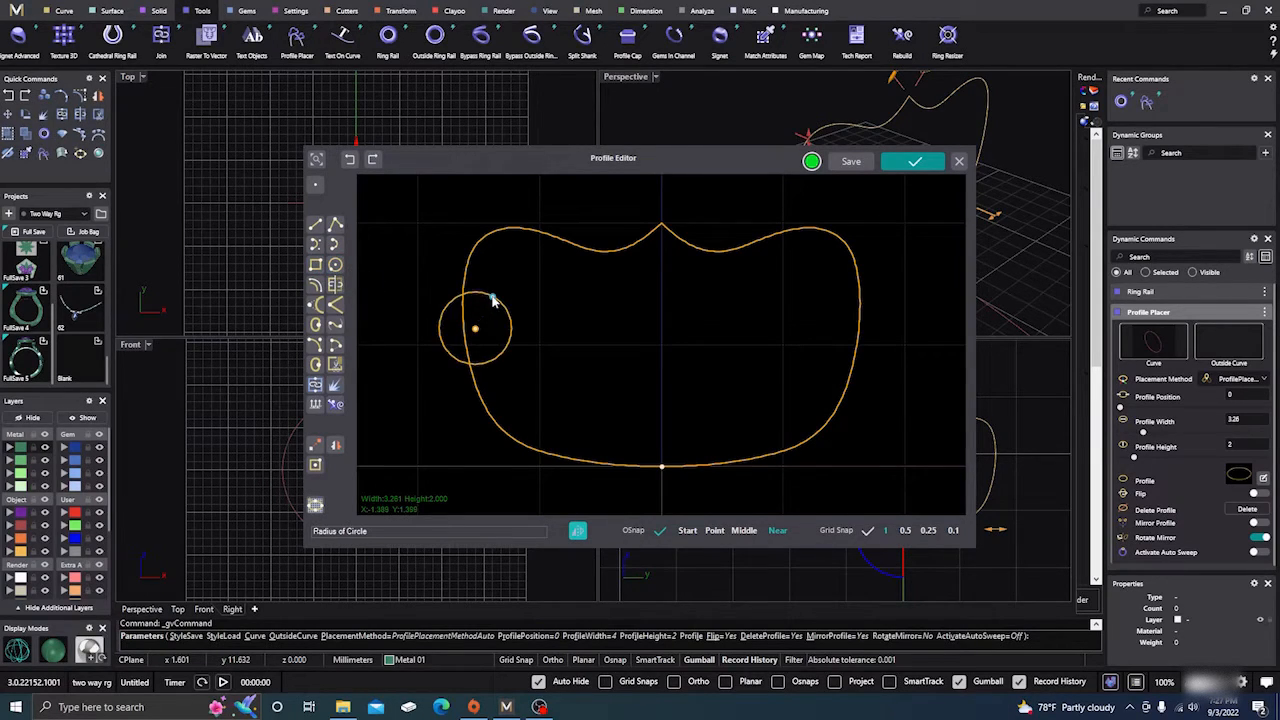
{"action": "left_click", "coordinate": [493, 297]}
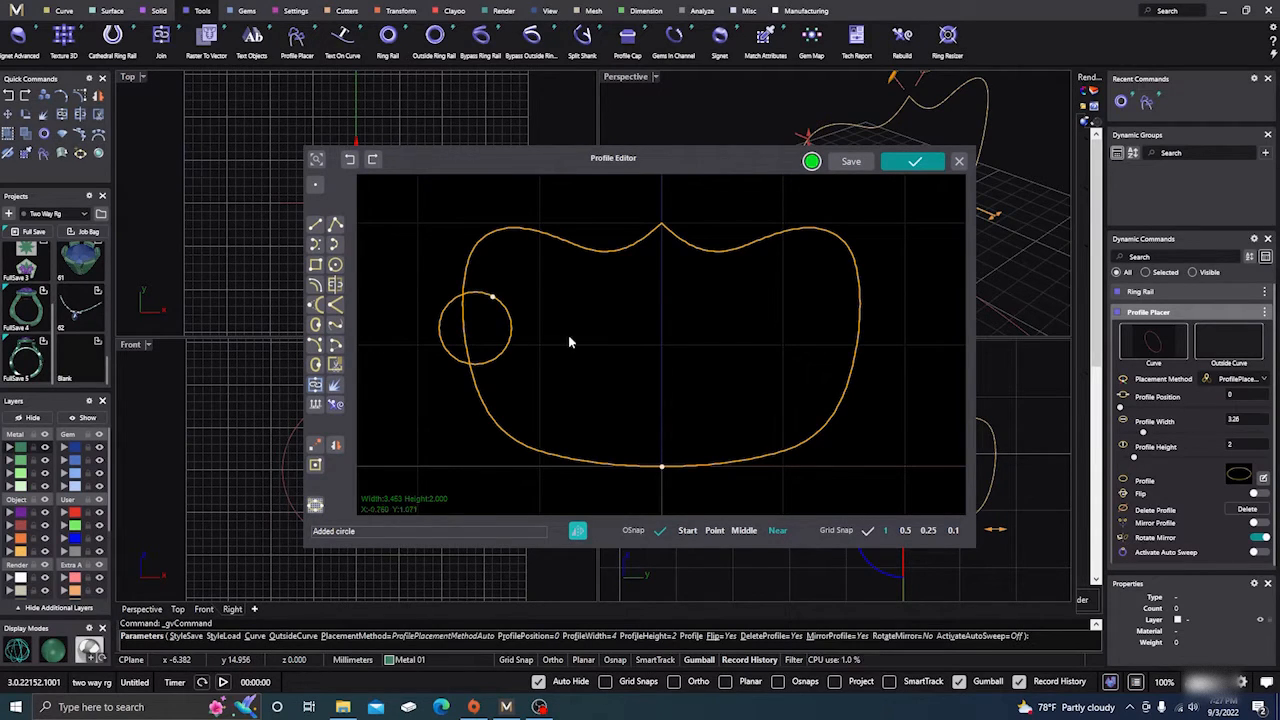
Split the profile curve using the circle as the cutting object and delete the profile segment inside the circle.
{"action": "left_click", "coordinate": [336, 285]}
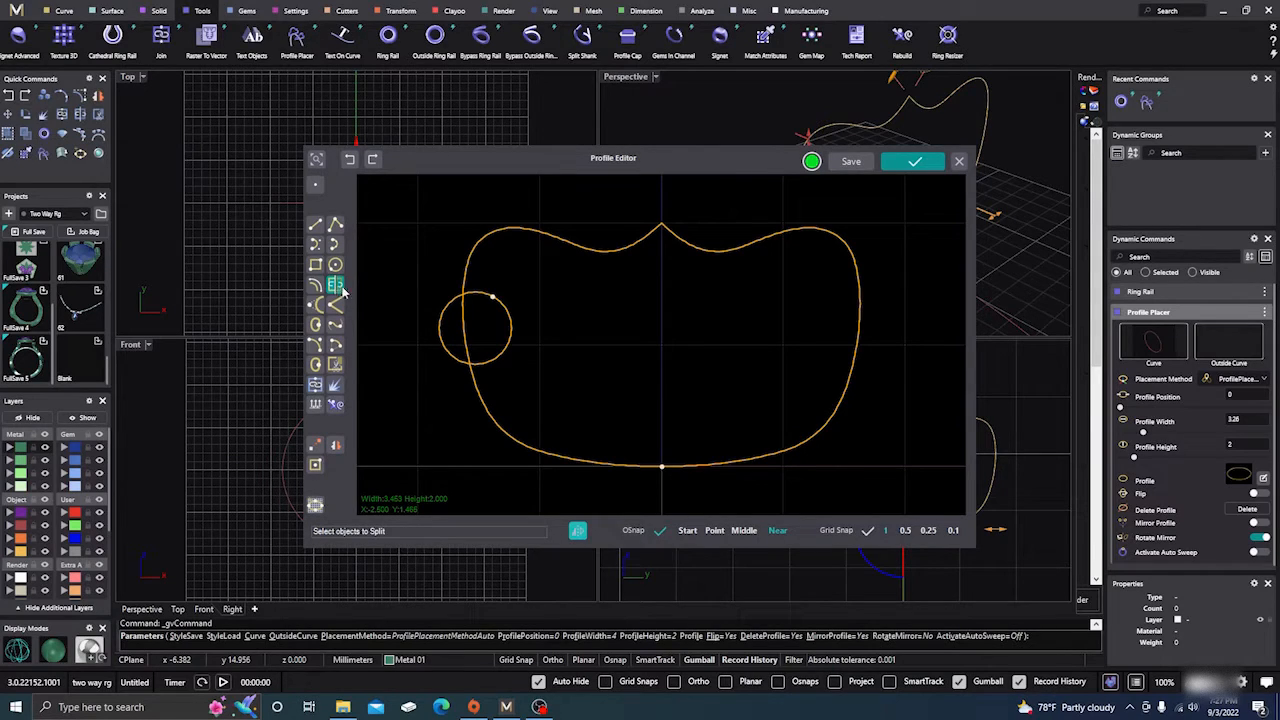
{"action": "left_click", "coordinate": [464, 326]}
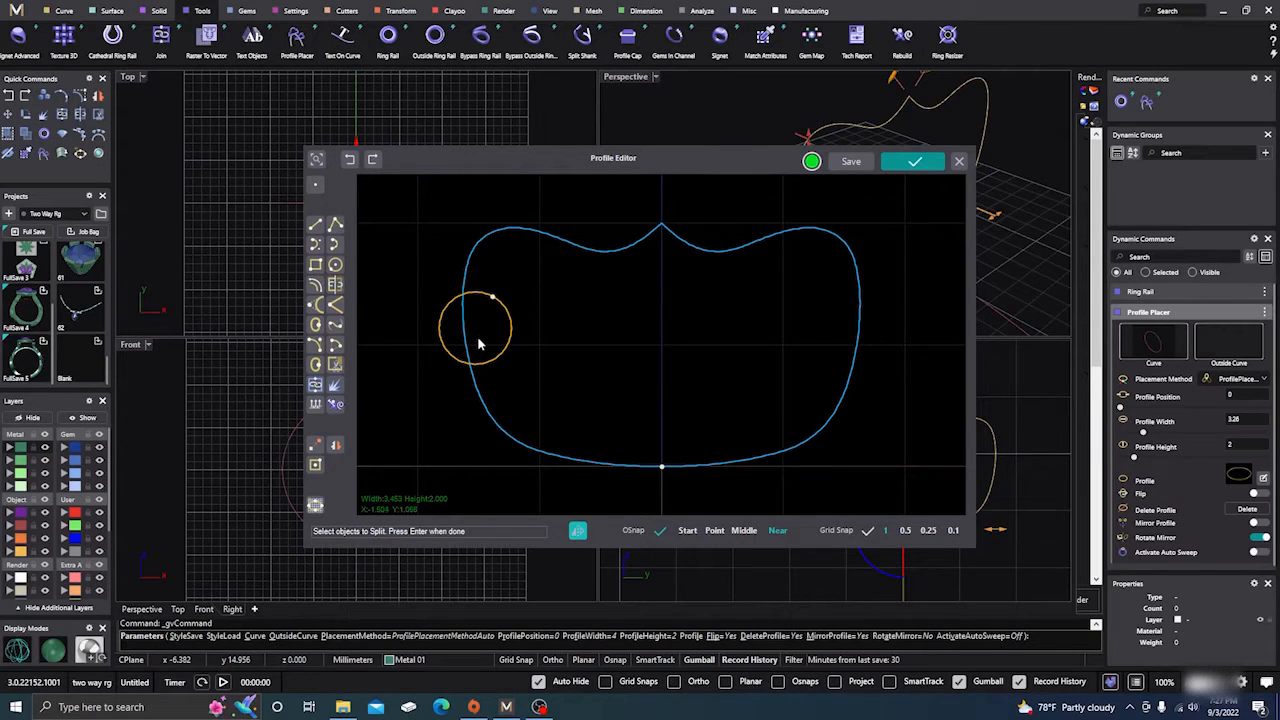
{"action": "key", "text": "Return"}
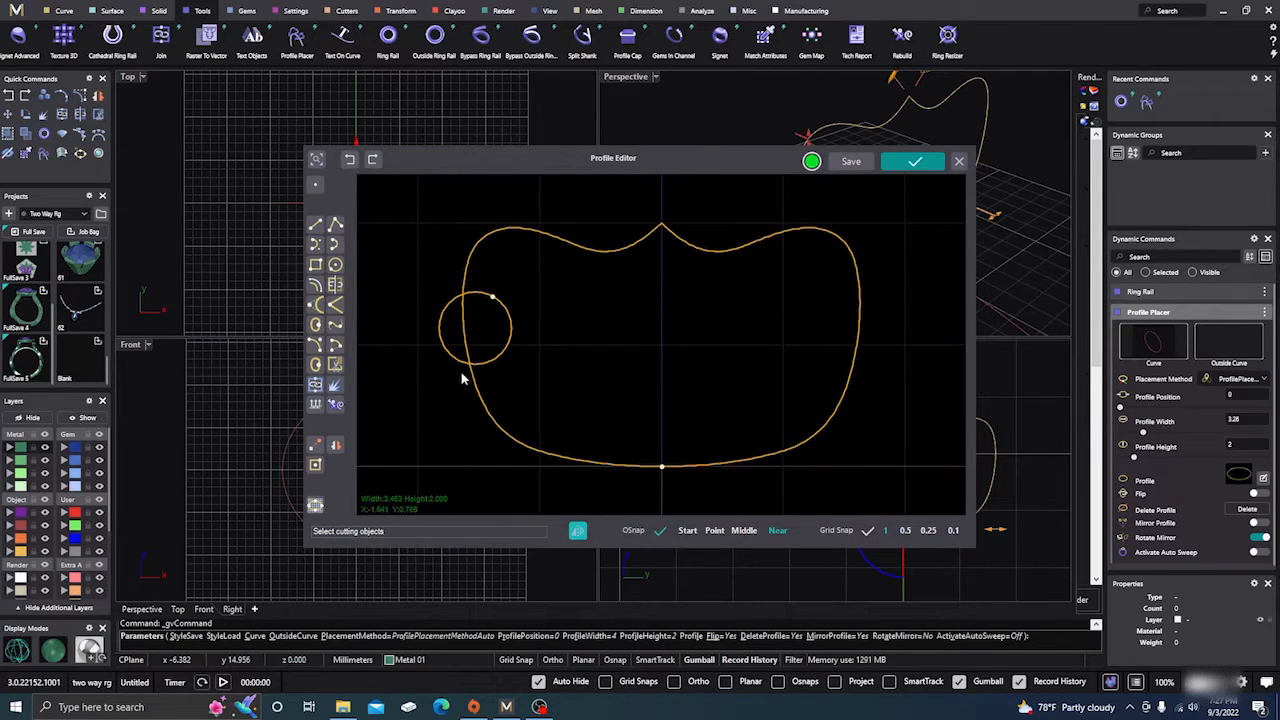
{"action": "left_click", "coordinate": [465, 337]}
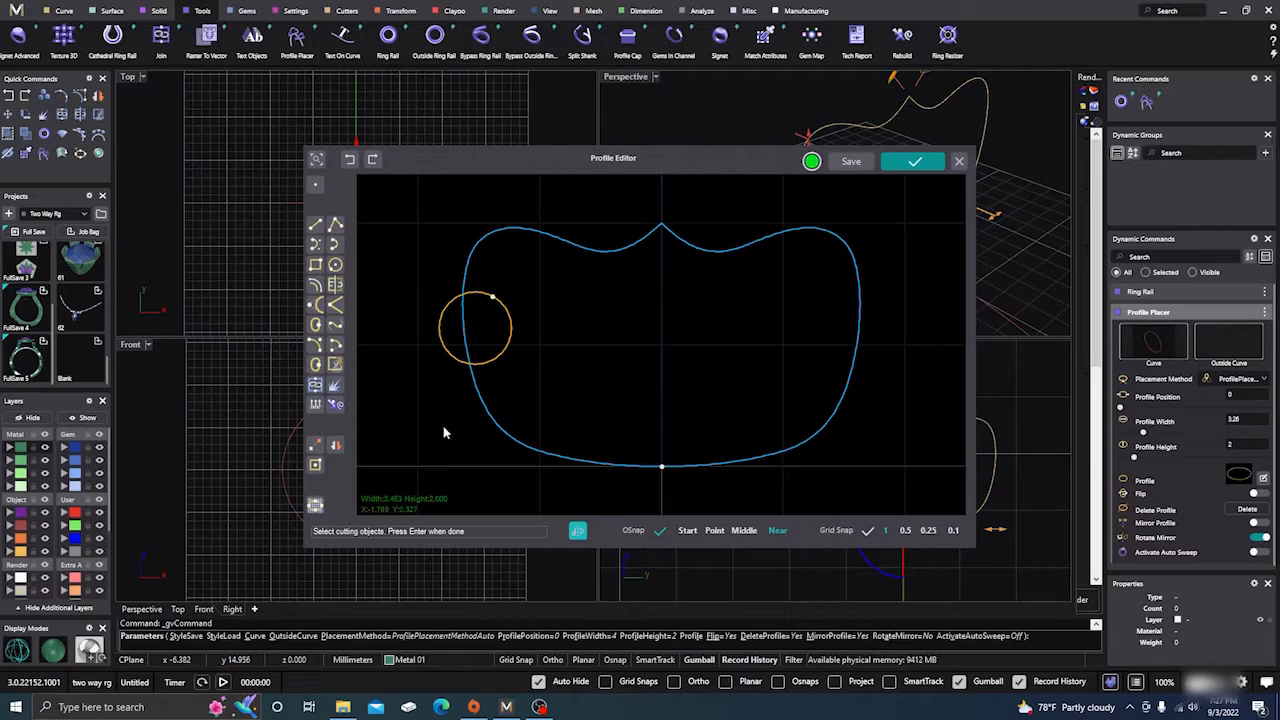
{"action": "left_click", "coordinate": [452, 358]}
{"action": "left_click", "coordinate": [488, 418]}
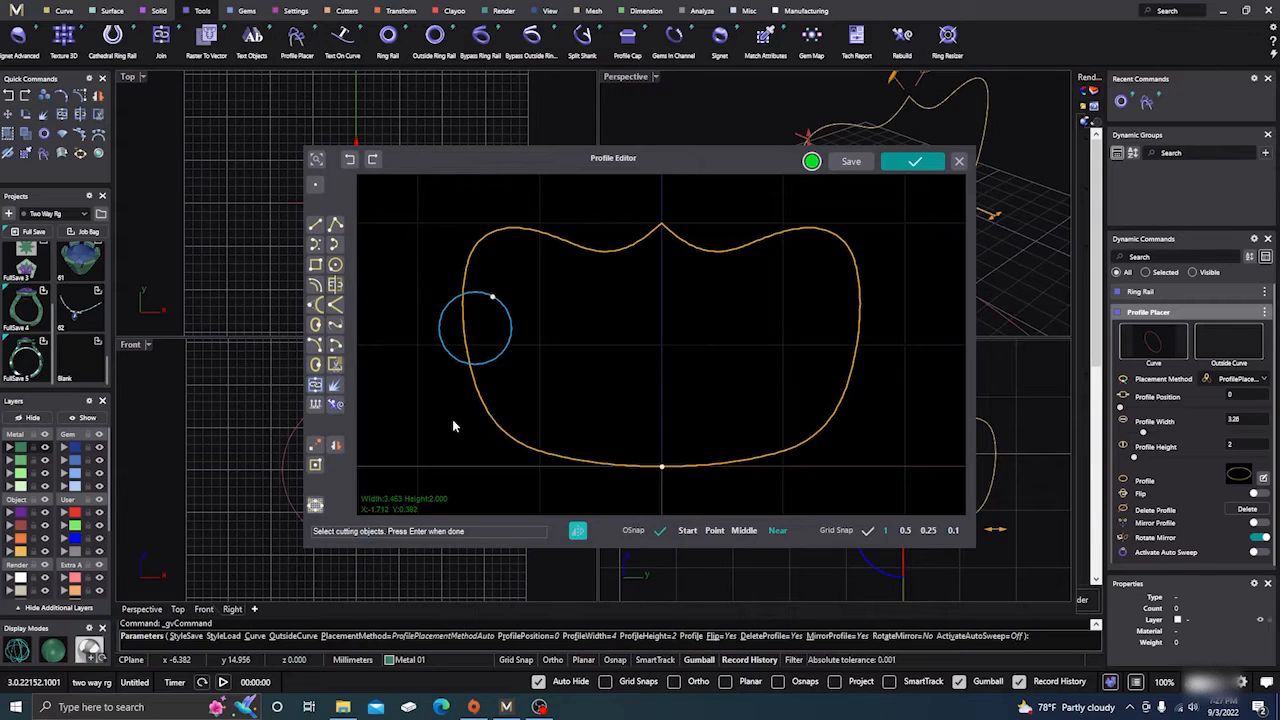
{"action": "key", "text": "Return"}
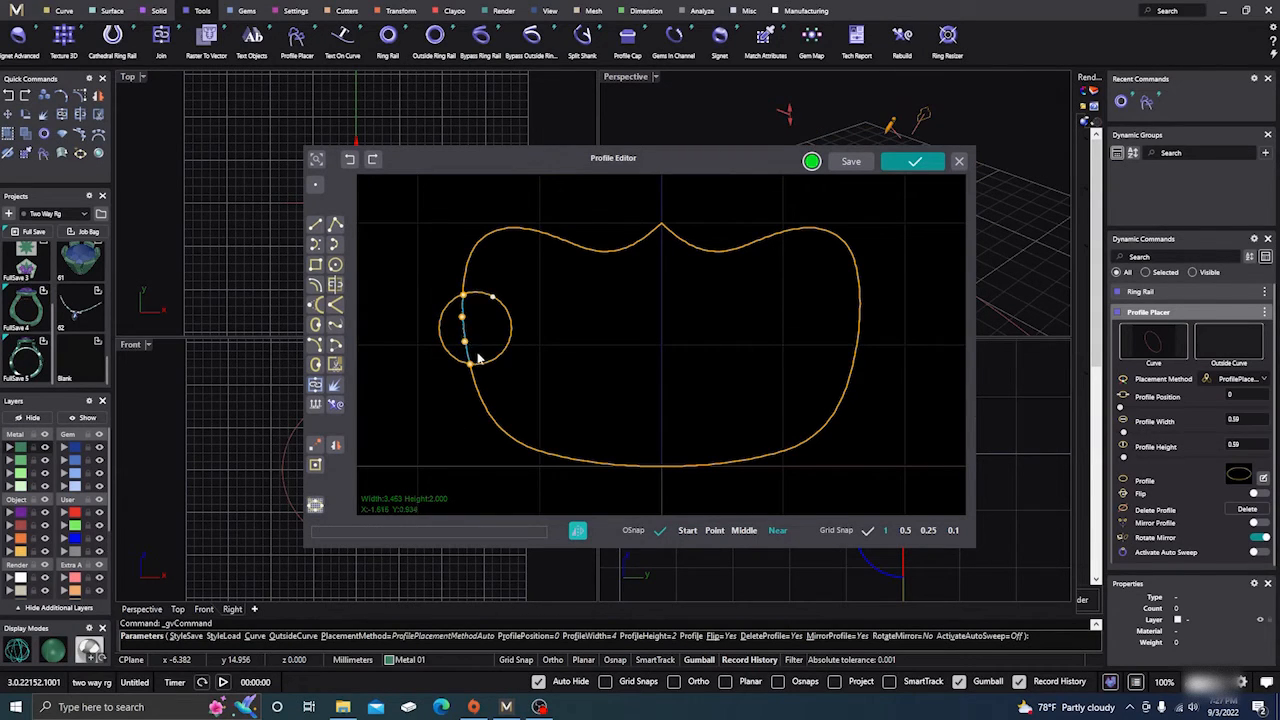
{"action": "left_click", "coordinate": [486, 367]}
Split the circle using the profile as the cutting object and delete the arc on the inner side of the profile.
{"action": "left_click", "coordinate": [336, 285]}
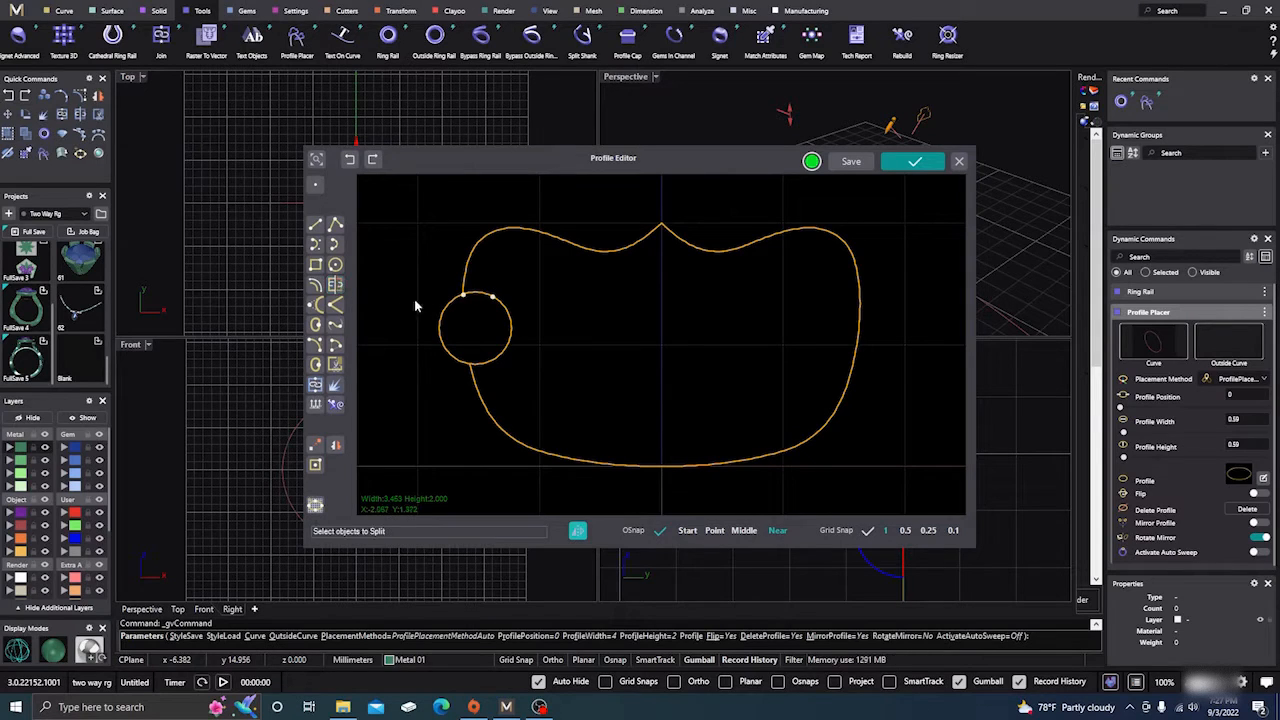
{"action": "left_click", "coordinate": [501, 359]}
{"action": "key", "text": "Return"}
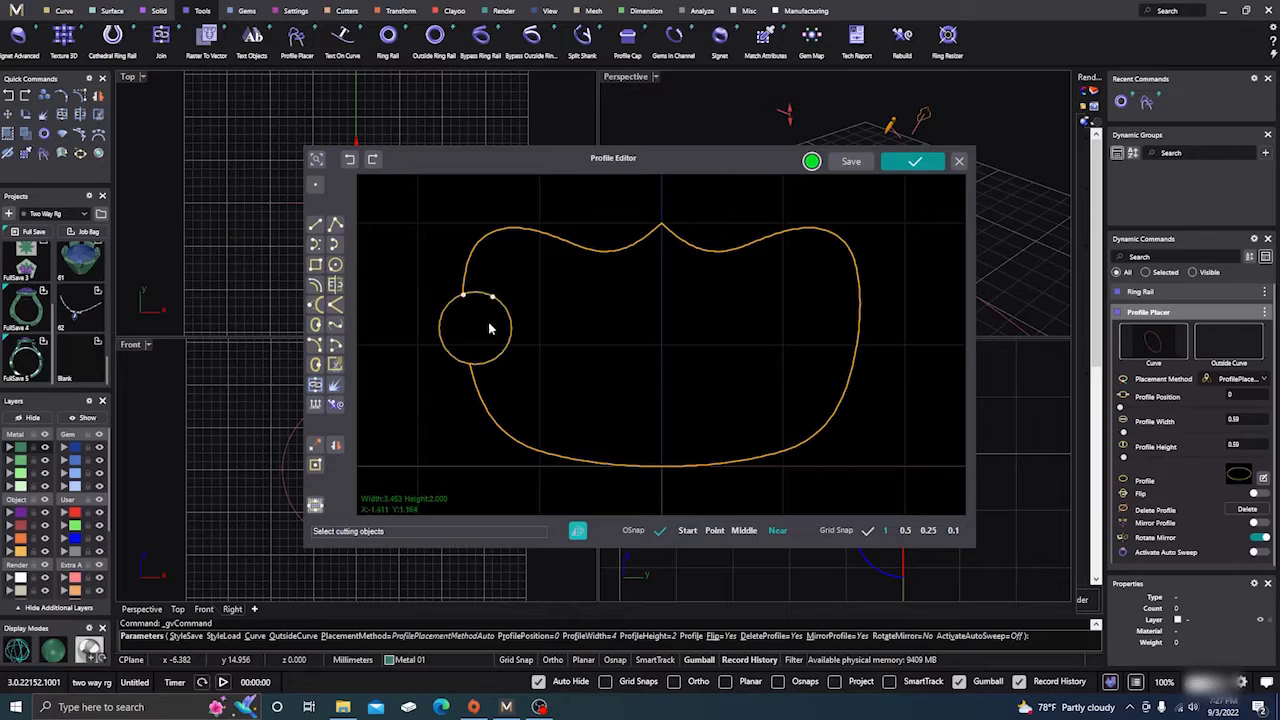
{"action": "left_click", "coordinate": [474, 262]}
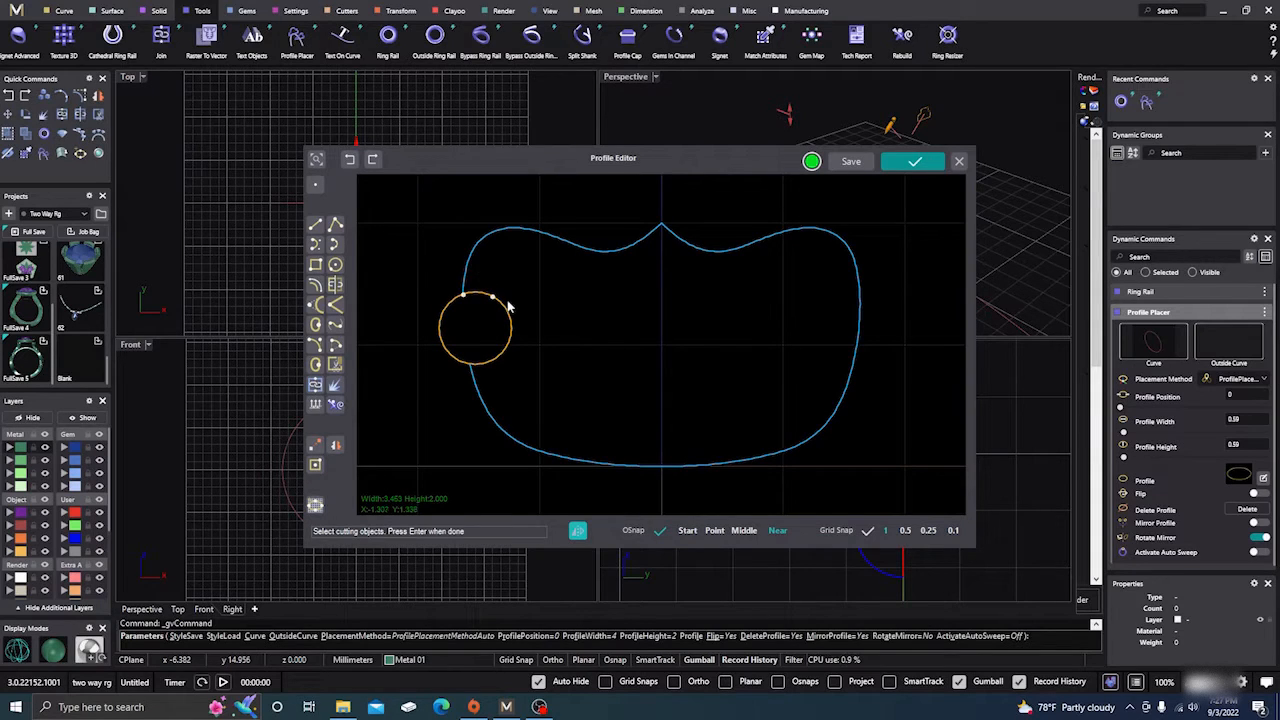
{"action": "key", "text": "Return"}
{"action": "left_click", "coordinate": [507, 336]}
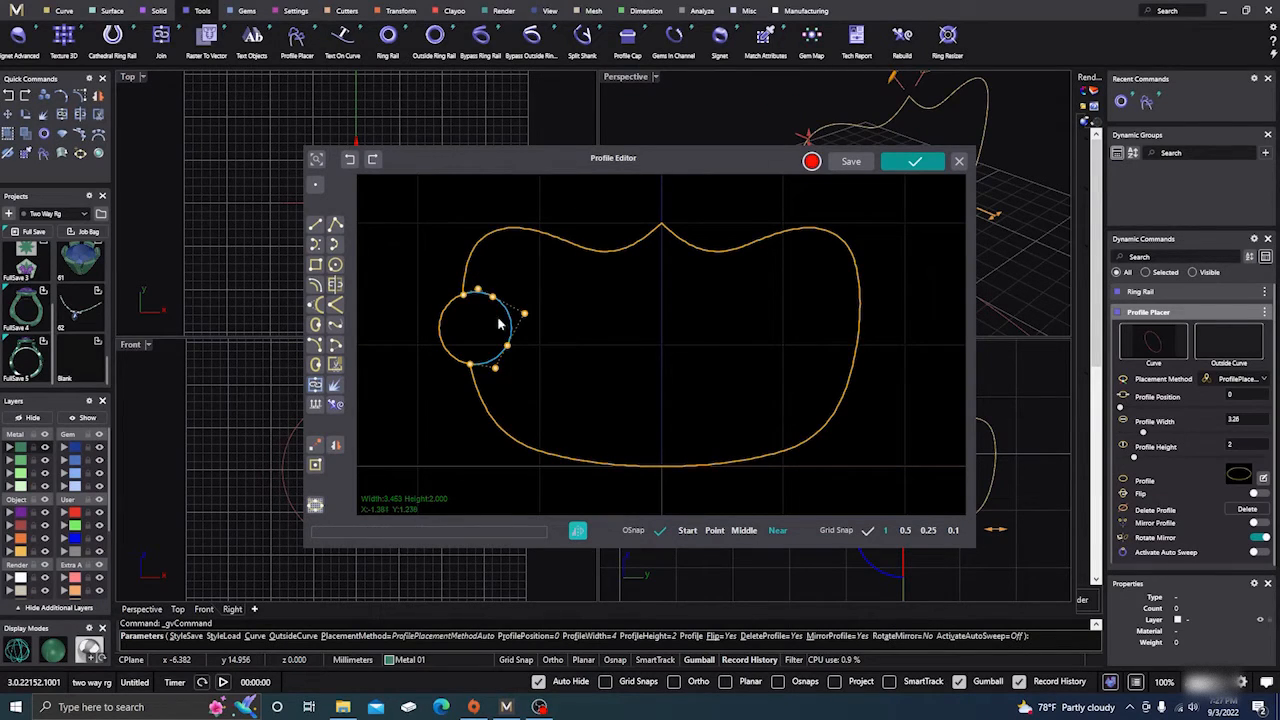
{"action": "key", "text": "Delete"}
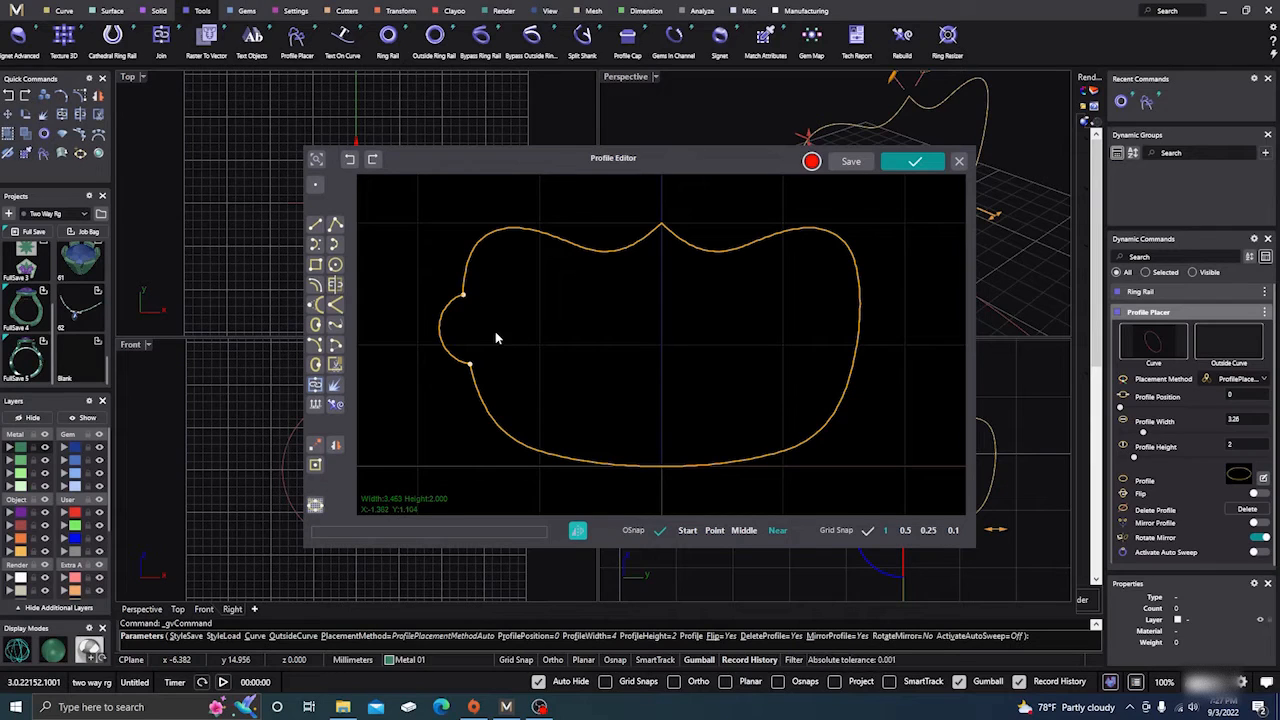
Select the open profile curve and the remaining side arc, and join them into one closed profile.
{"action": "left_click", "coordinate": [514, 441]}
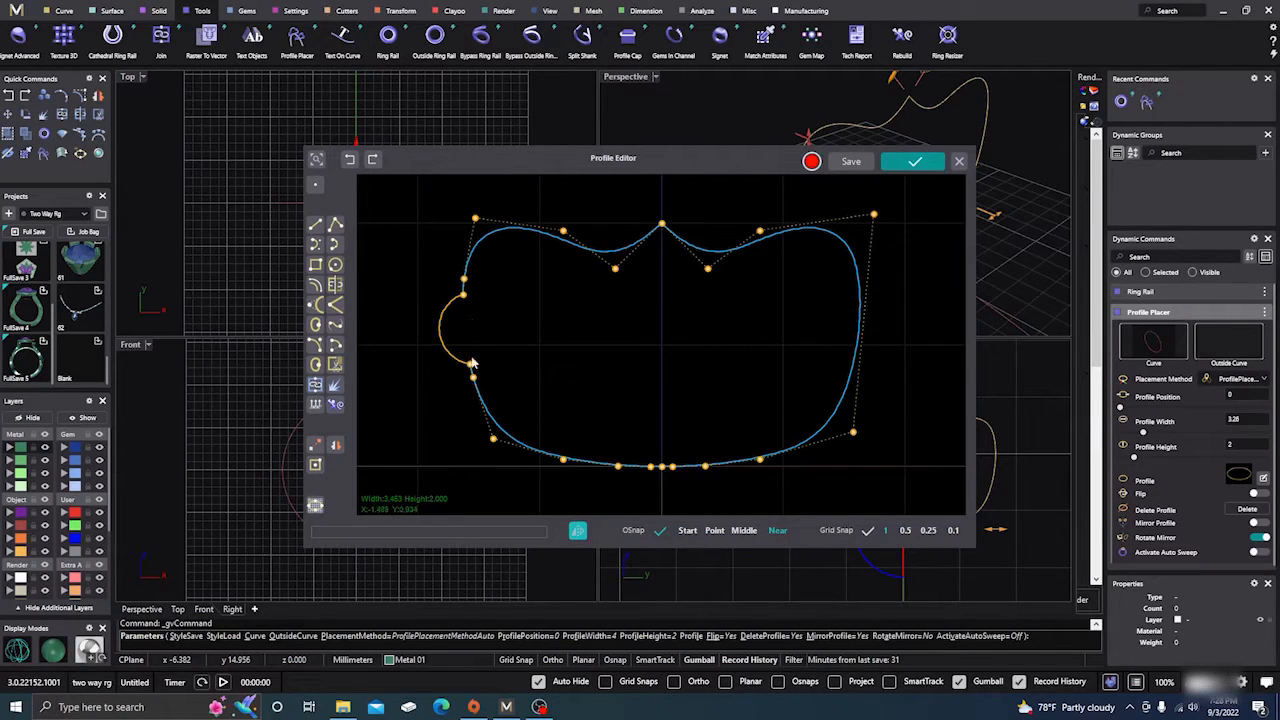
{"action": "left_click", "coordinate": [448, 410]}
{"action": "left_click_drag", "start_coordinate": [409, 480], "coordinate": [460, 376]}
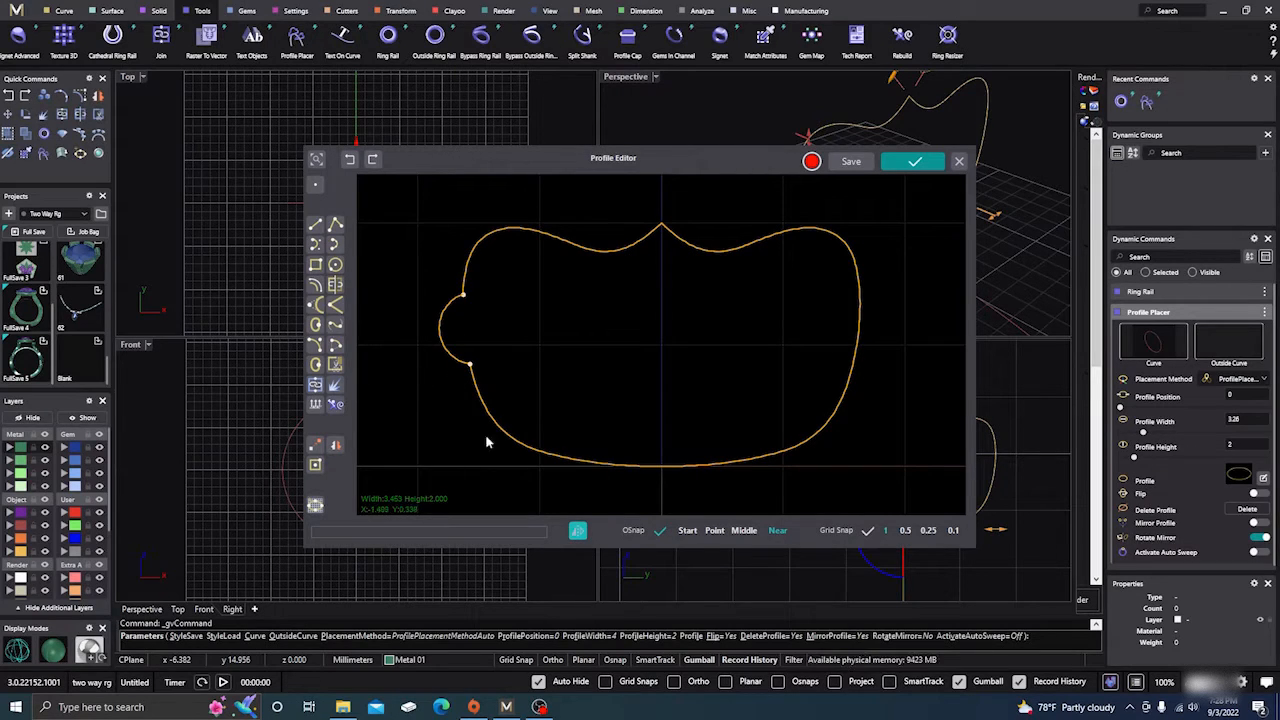
{"action": "left_click_drag", "start_coordinate": [537, 440], "coordinate": [535, 438]}
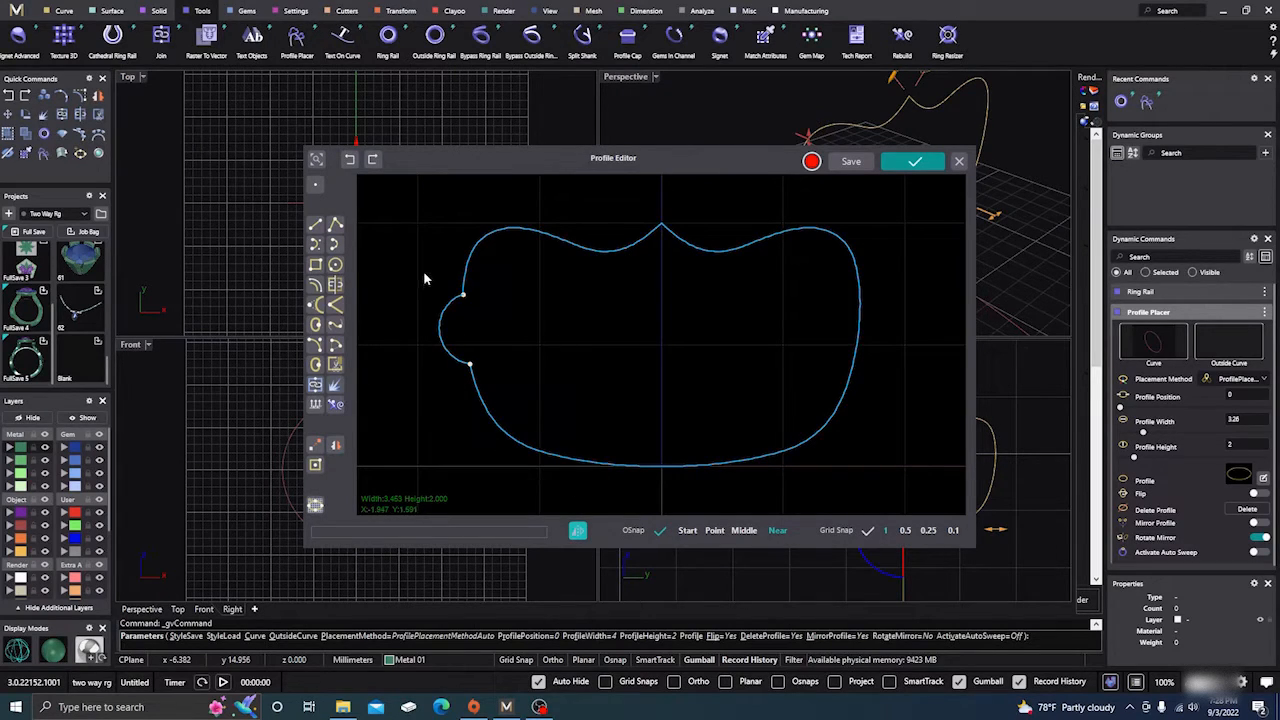
{"action": "left_click", "coordinate": [316, 388]}
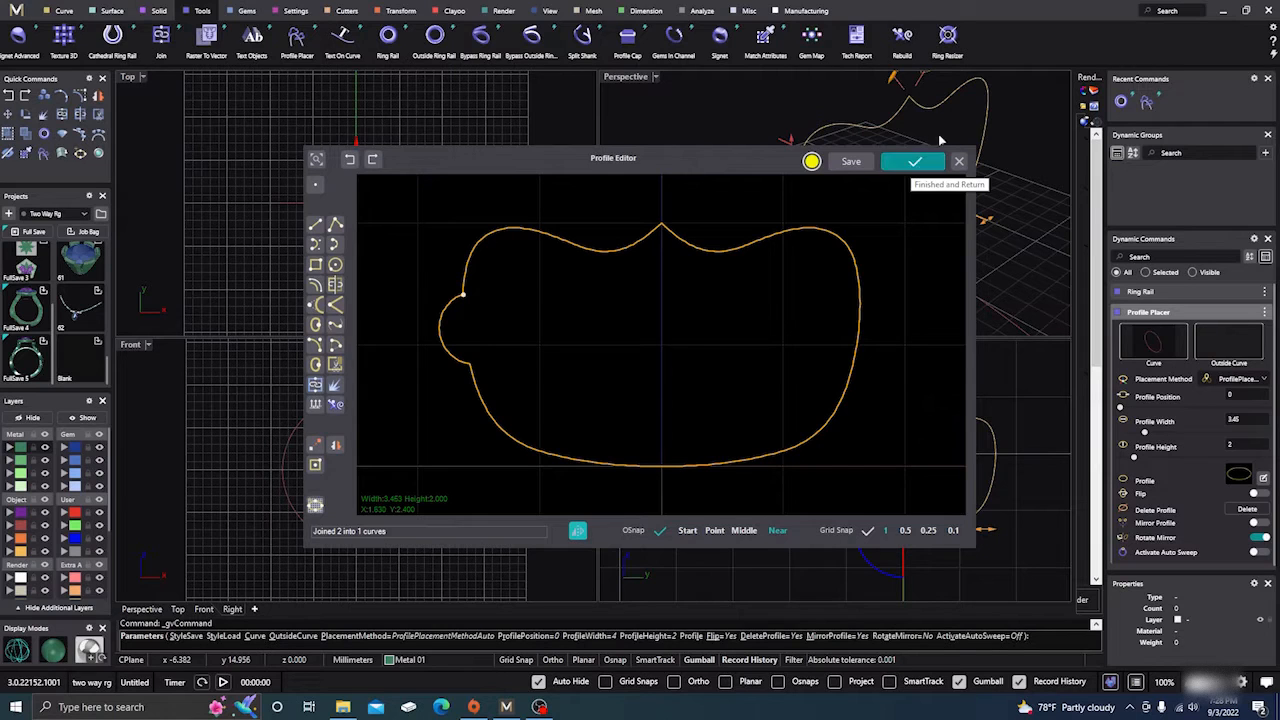
Move the Profile Editor clear of the viewports and pull the joined profile's upper-right control point down and inward, to about 3.28 mm overall width.
{"action": "left_click_drag", "start_coordinate": [748, 159], "coordinate": [564, 203]}
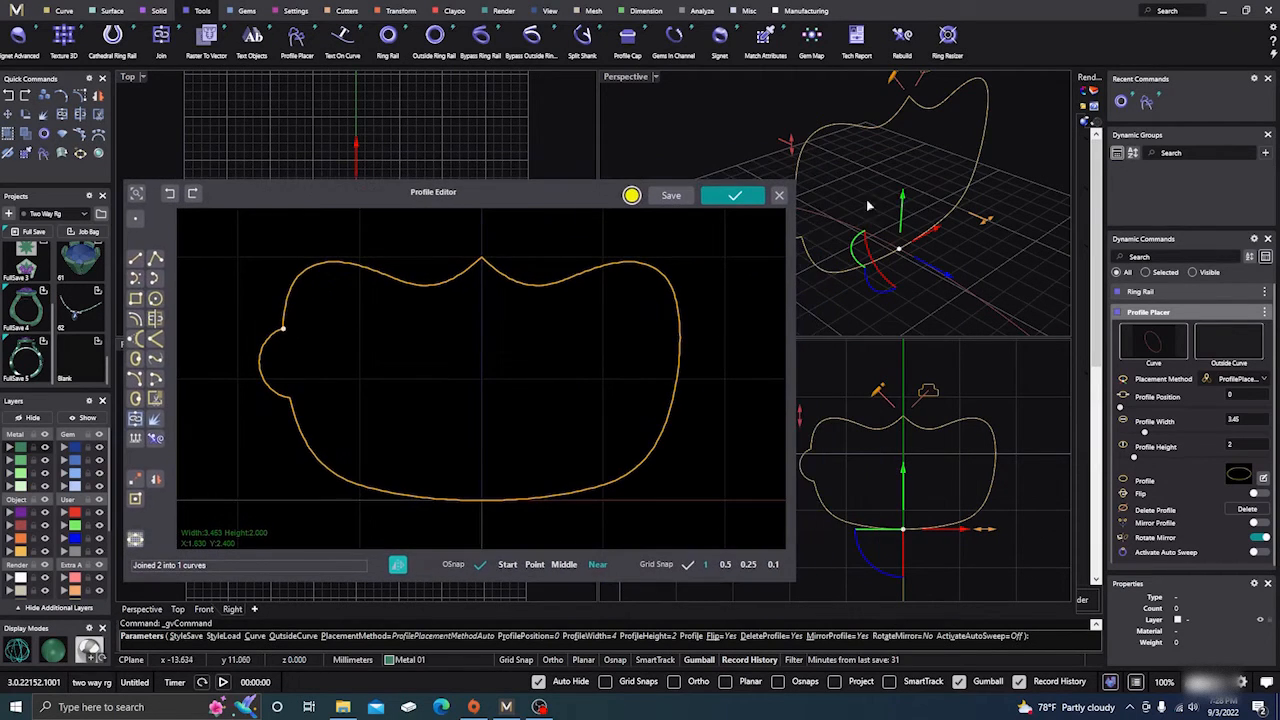
{"action": "scroll", "coordinate": [976, 214], "scroll_direction": "down", "scroll_amount": 5}
{"action": "right_click_drag", "start_coordinate": [984, 222], "coordinate": [956, 201]}
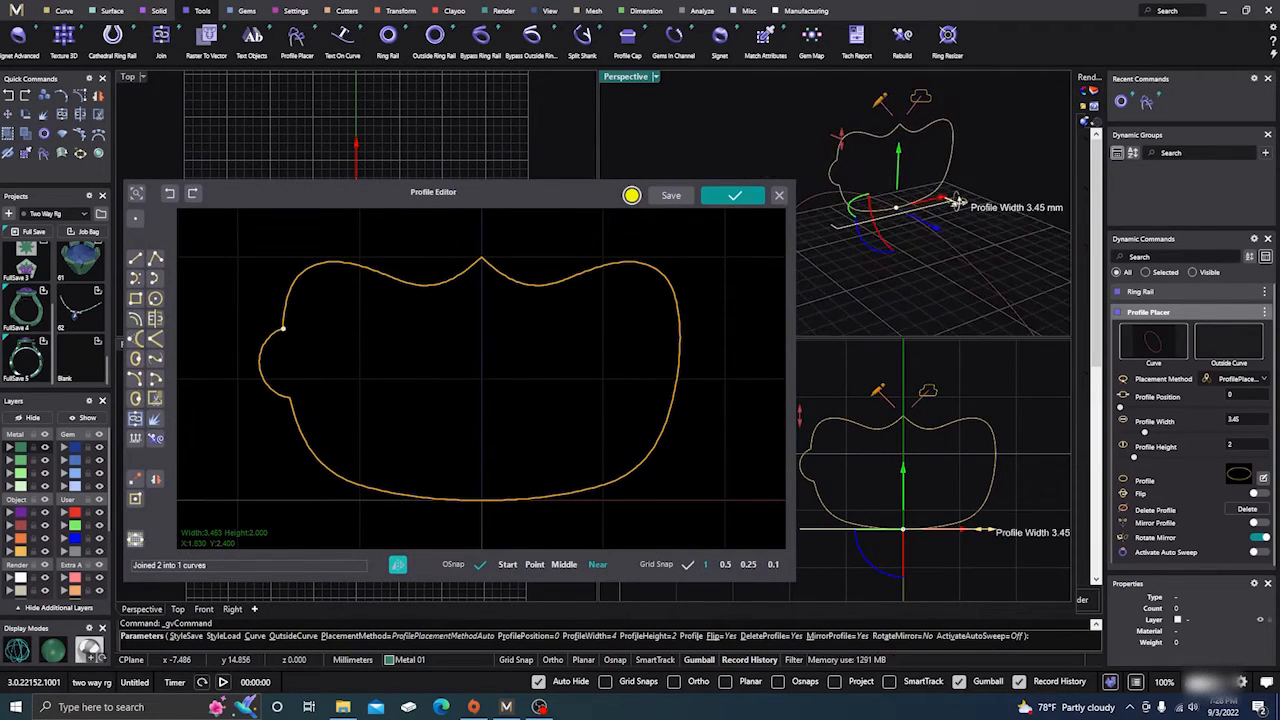
{"action": "left_click", "coordinate": [546, 287]}
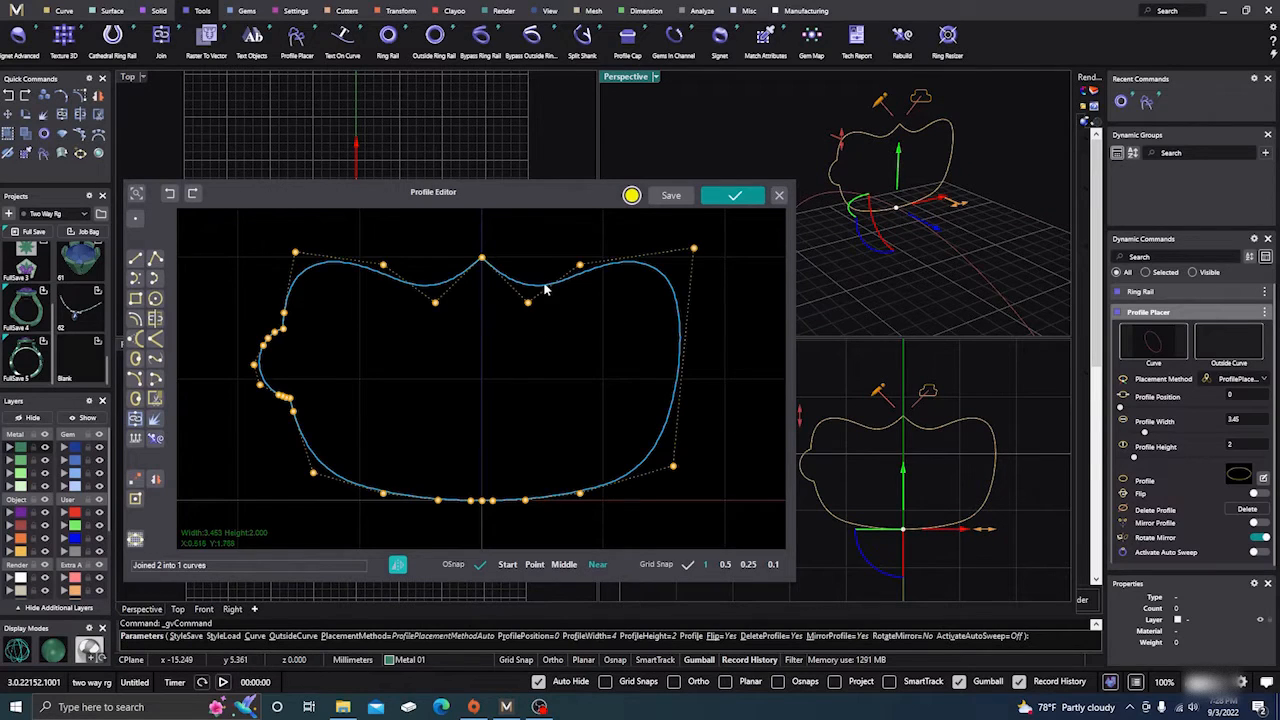
{"action": "left_click_drag", "start_coordinate": [665, 236], "coordinate": [651, 308]}
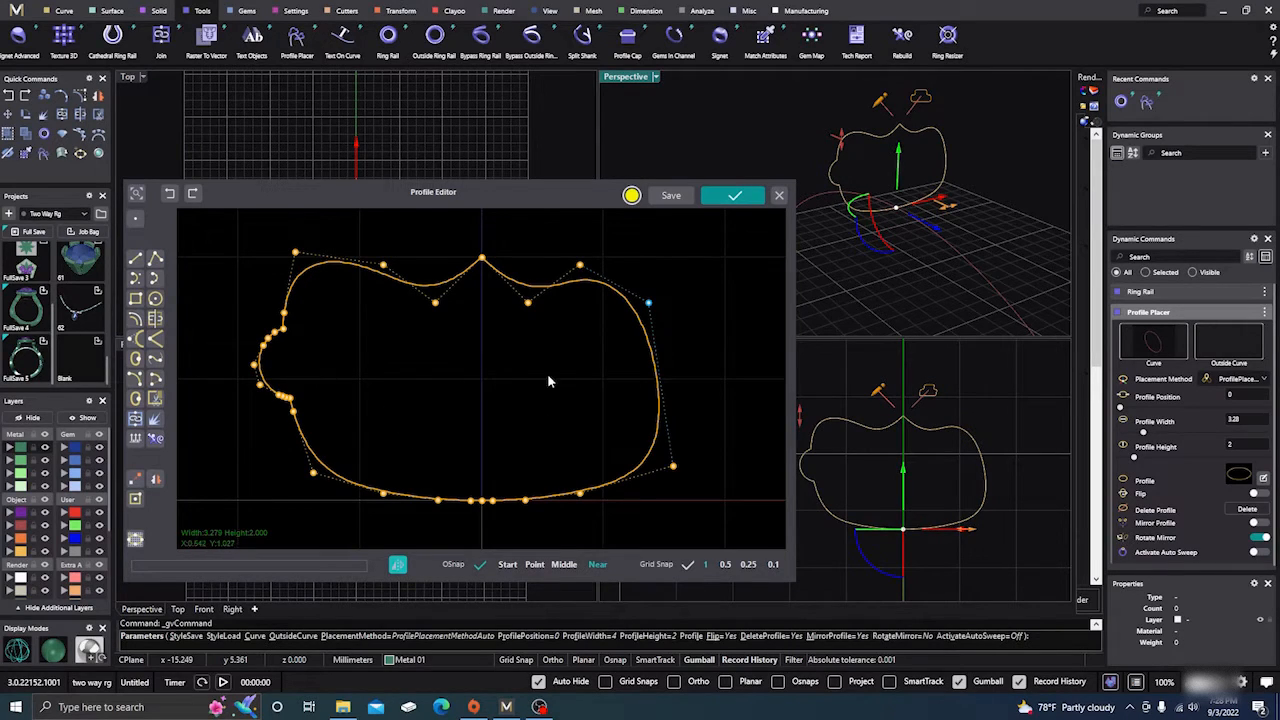
{"action": "key", "text": "Escape"}
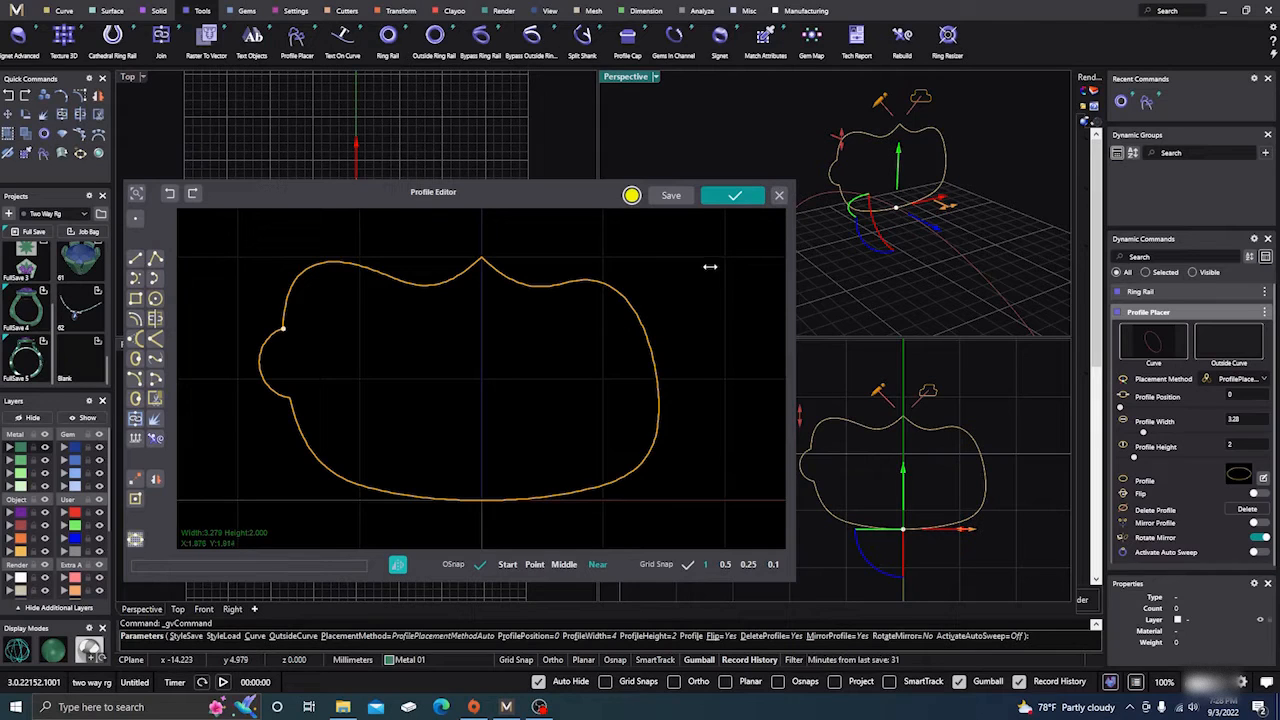
Open the save prompt for the custom profile, cancel it, and close the Profile Editor without applying the edits.
{"action": "left_click", "coordinate": [672, 195]}
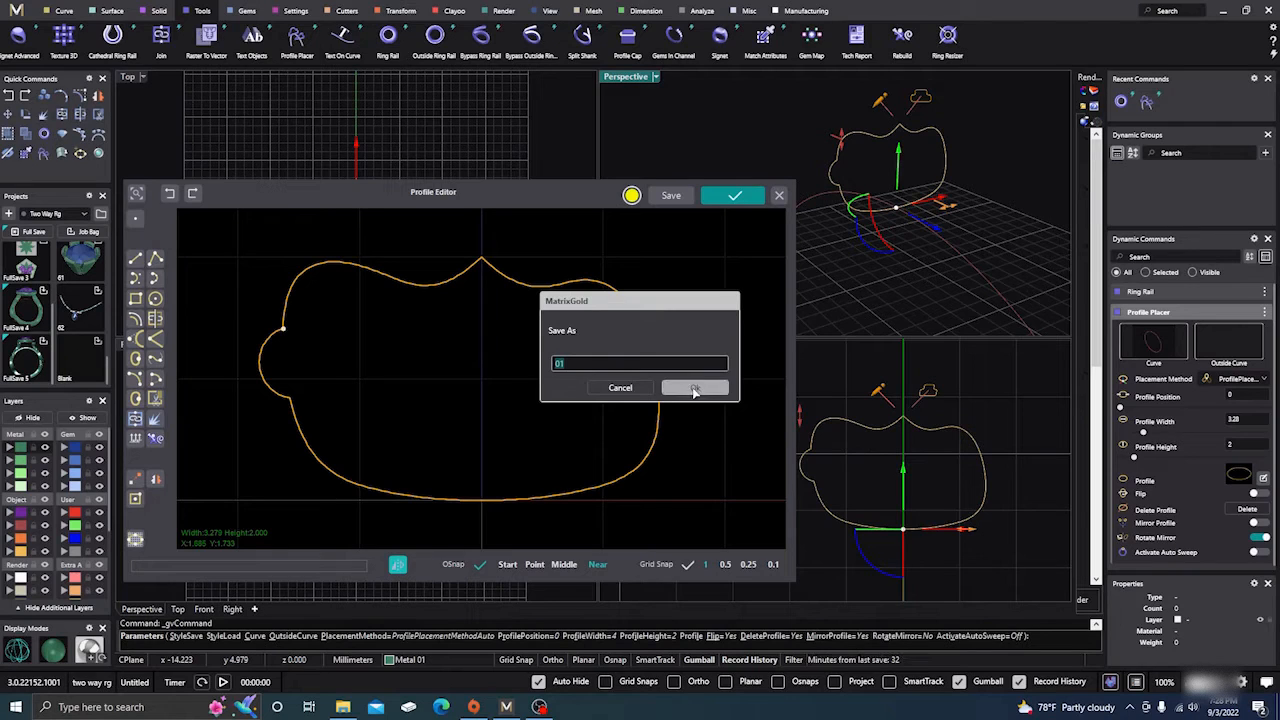
{"action": "left_click", "coordinate": [620, 388]}
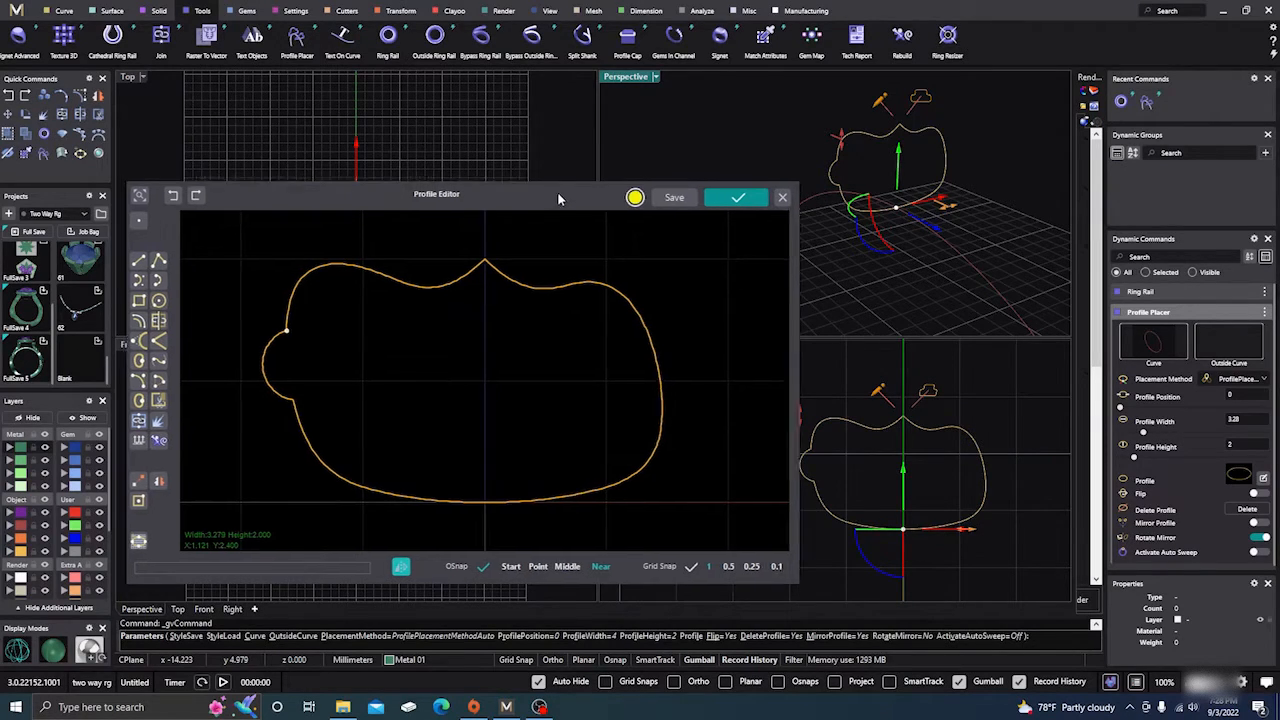
{"action": "left_click_drag", "start_coordinate": [557, 191], "coordinate": [635, 189]}
{"action": "left_click", "coordinate": [857, 193]}
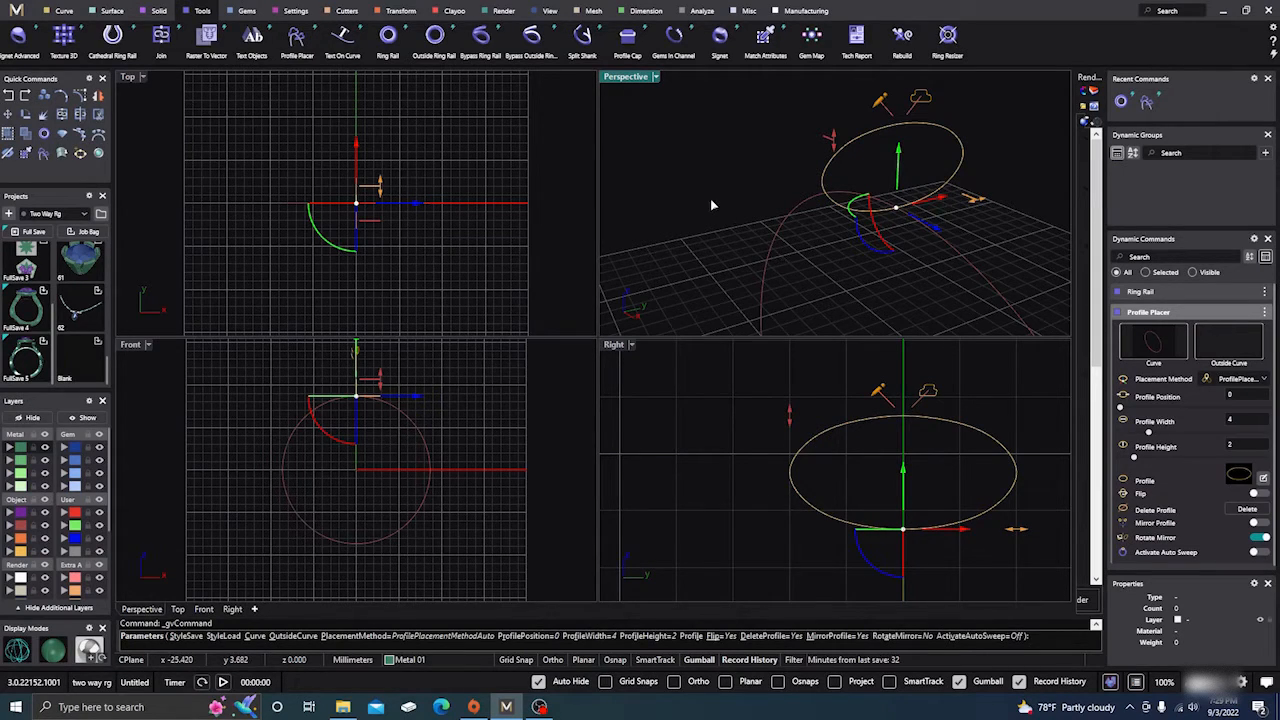
Enable Use Legacy Profile Editor in the Dynamic Commands preferences and close the preferences.
{"action": "scroll", "coordinate": [711, 199], "scroll_direction": "down", "scroll_amount": 3}
{"action": "right_click_drag", "start_coordinate": [824, 270], "coordinate": [828, 269]}
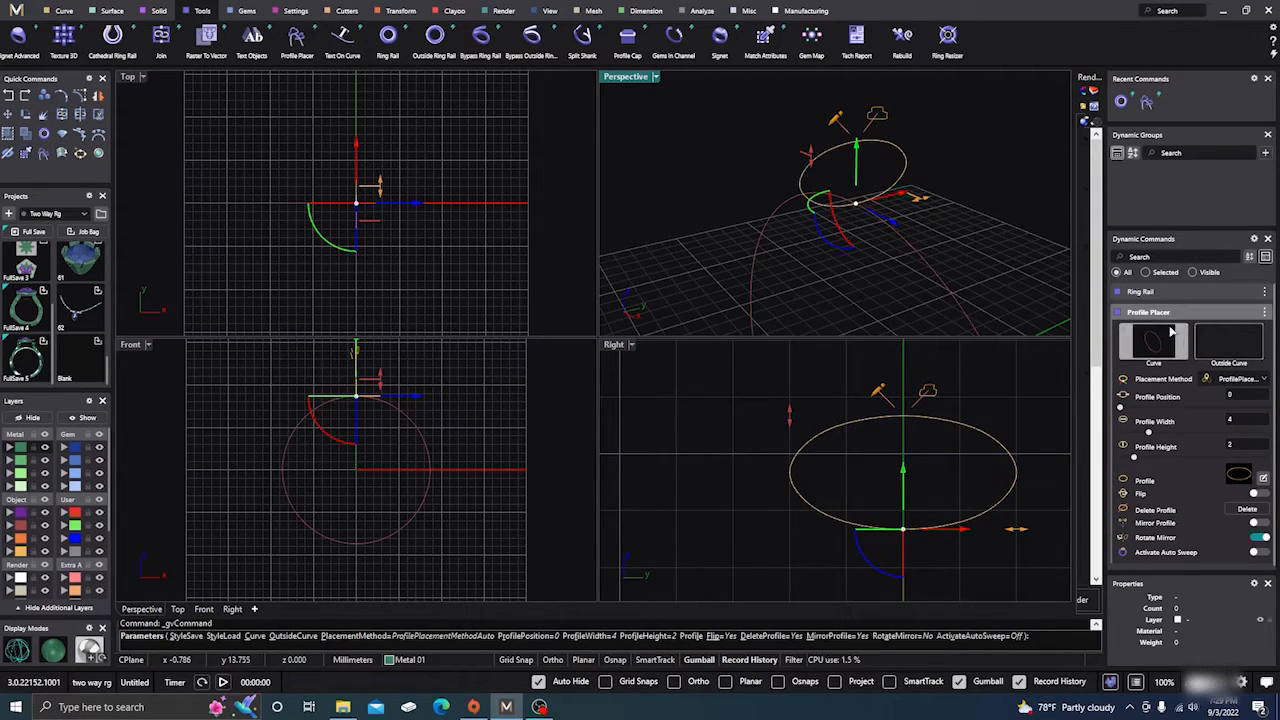
{"action": "left_click", "coordinate": [1254, 241]}
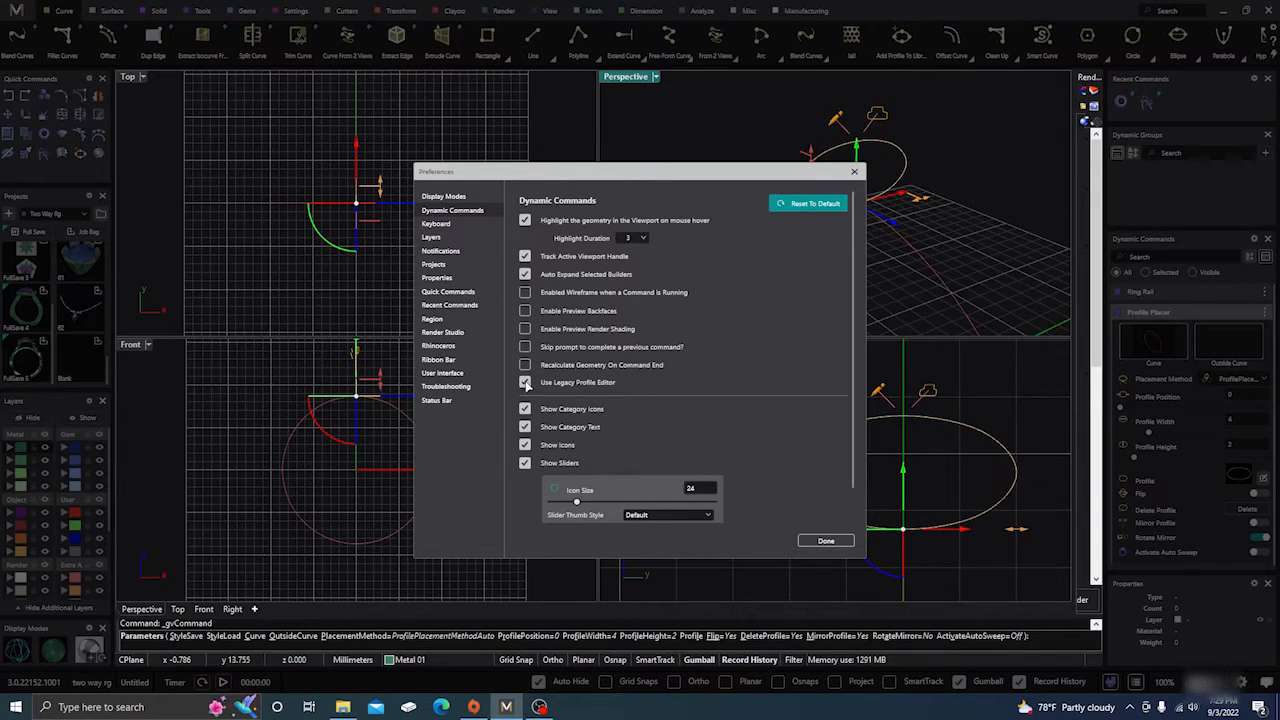
{"action": "left_click", "coordinate": [826, 540]}
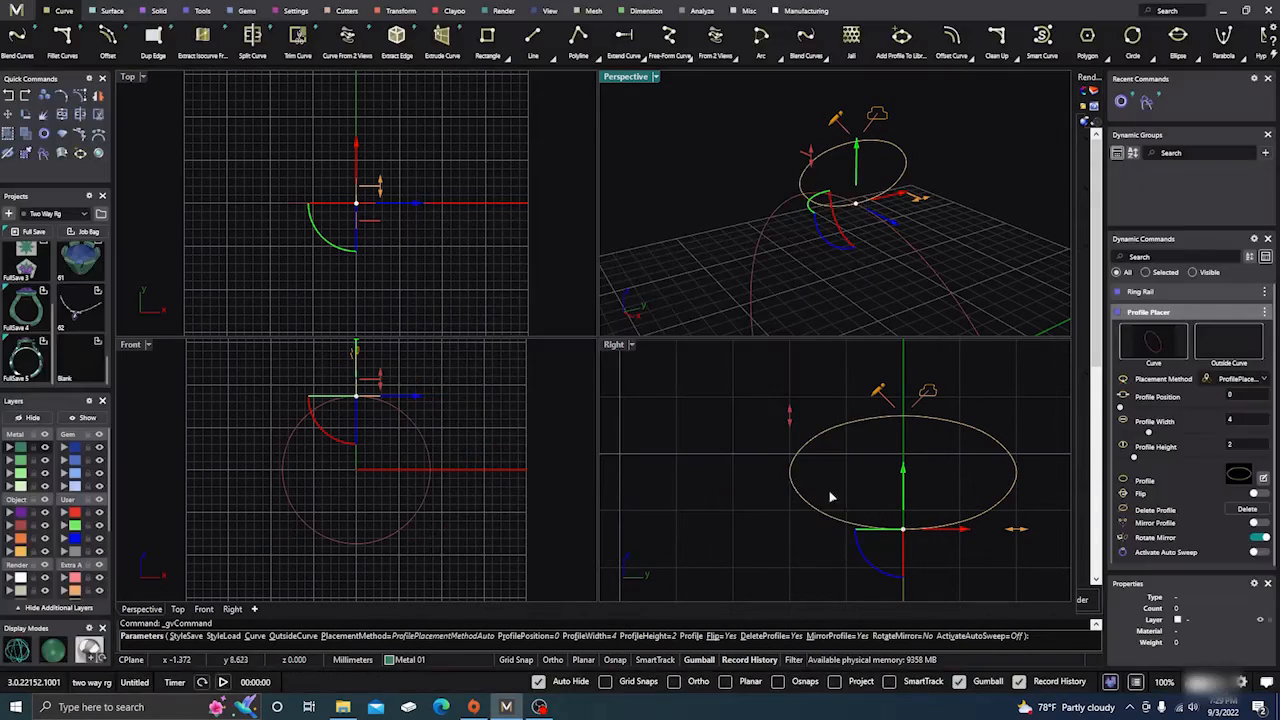
Open the profile in the legacy editor and pull two upper-left control points outward and up, to about 4.04 by 2.49 mm overall.
{"action": "left_click", "coordinate": [1262, 479]}
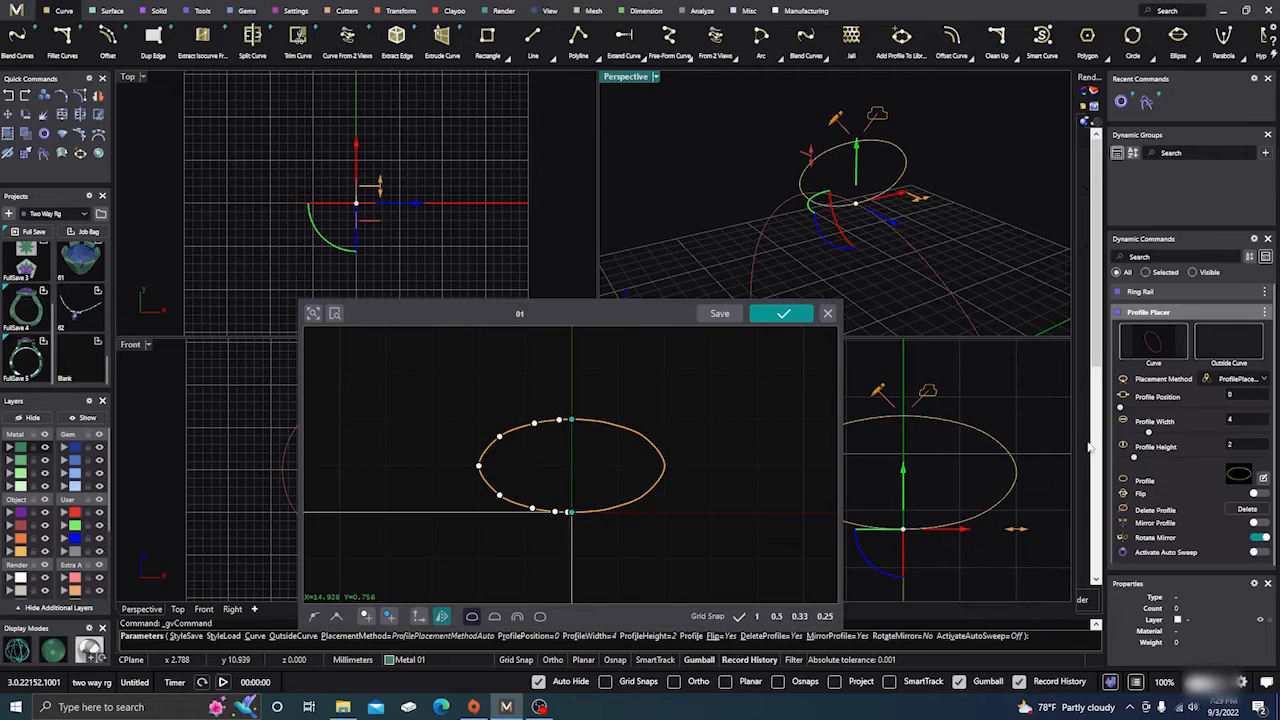
{"action": "left_click_drag", "start_coordinate": [647, 309], "coordinate": [685, 235]}
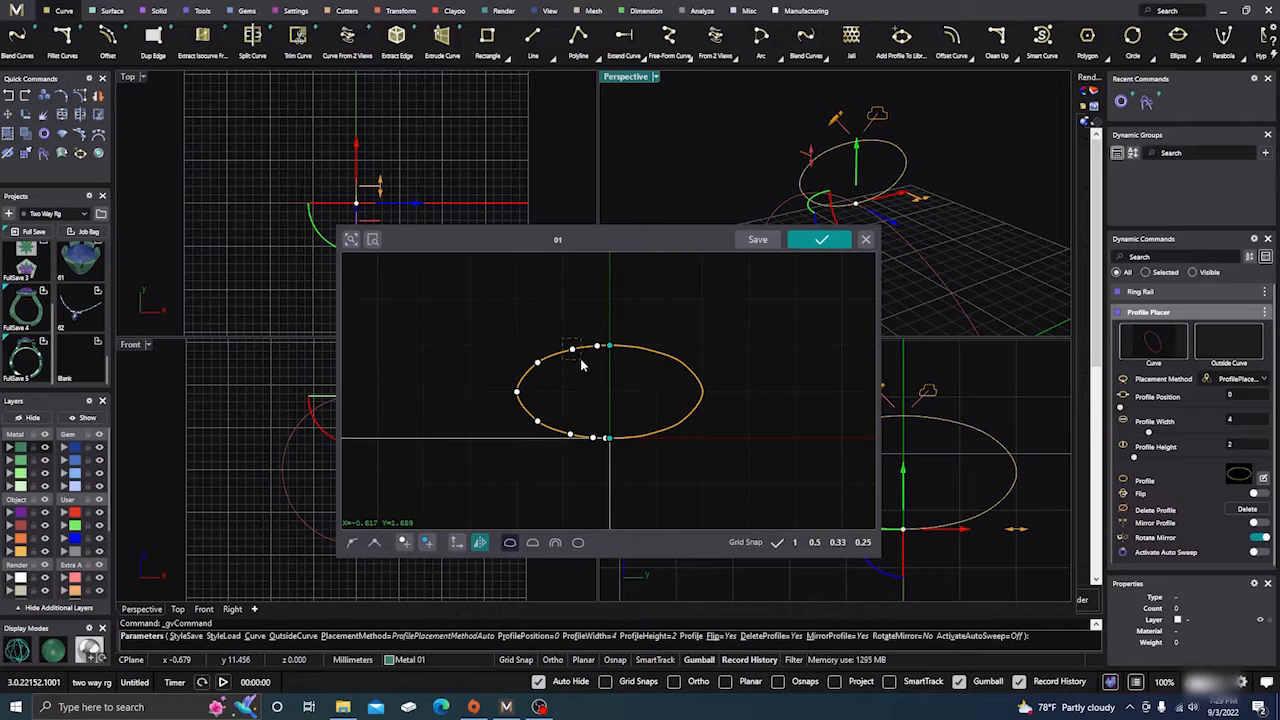
{"action": "left_click_drag", "start_coordinate": [572, 348], "coordinate": [526, 356]}
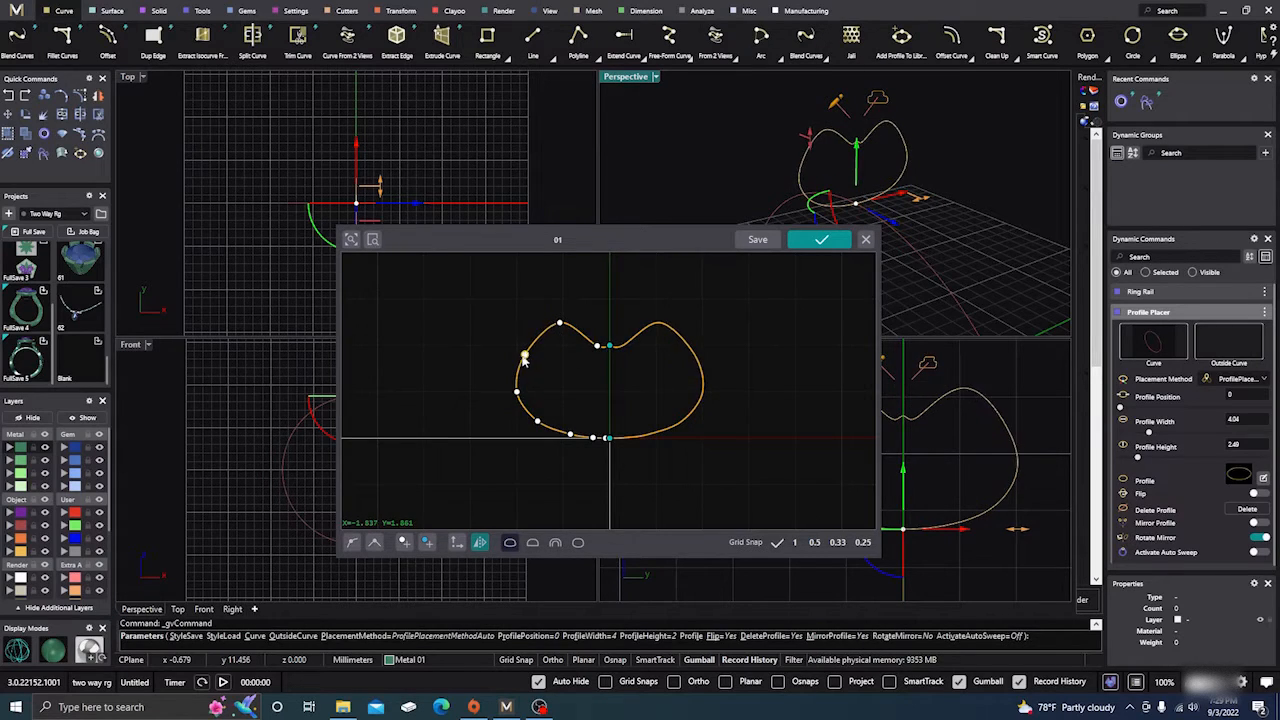
Insert kinks for a pointed top peak and side fin, then a smooth point at the fin's lower corner, about 5.9 by 3.08 mm overall.
{"action": "left_click", "coordinate": [427, 542]}
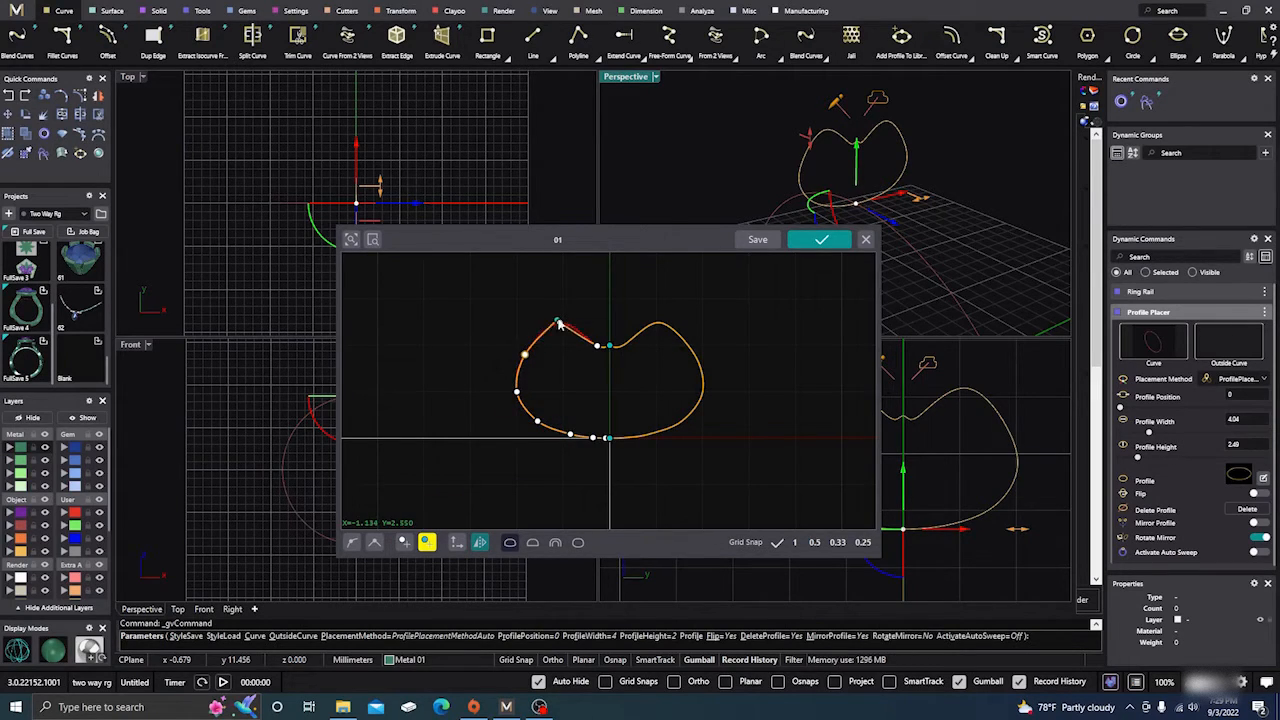
{"action": "left_click_drag", "start_coordinate": [560, 323], "coordinate": [590, 297]}
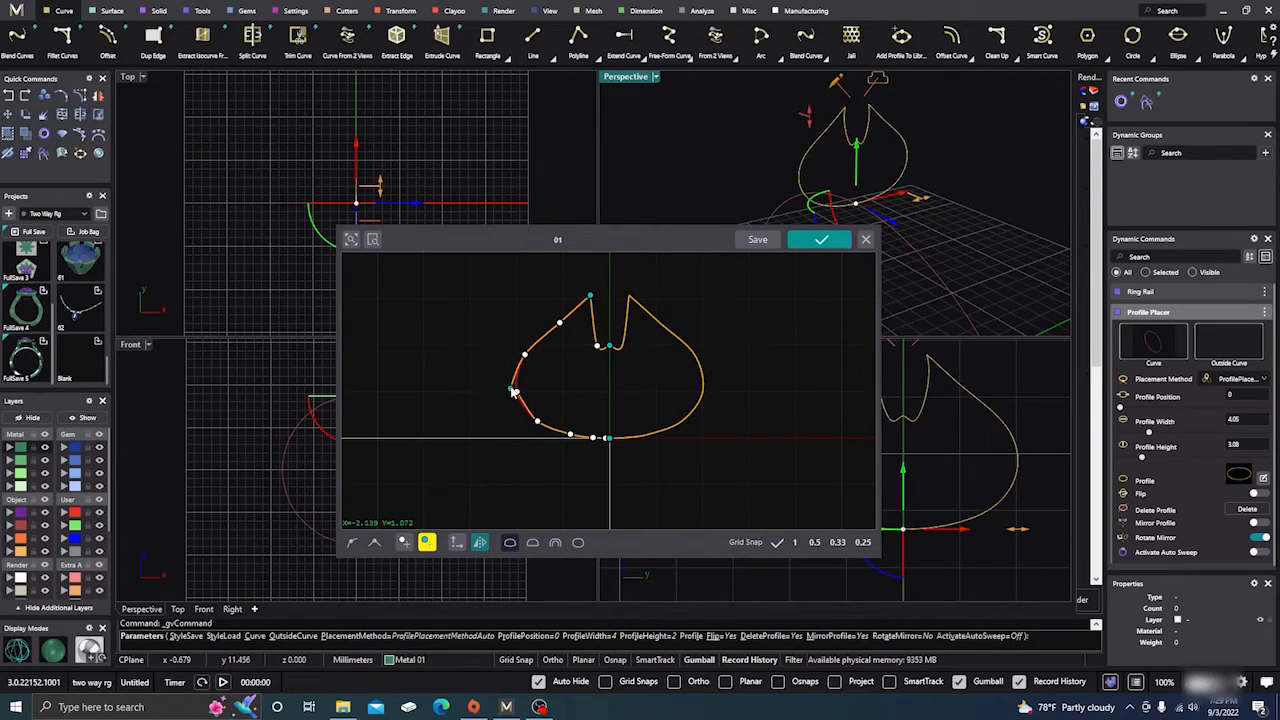
{"action": "left_click_drag", "start_coordinate": [518, 372], "coordinate": [476, 372]}
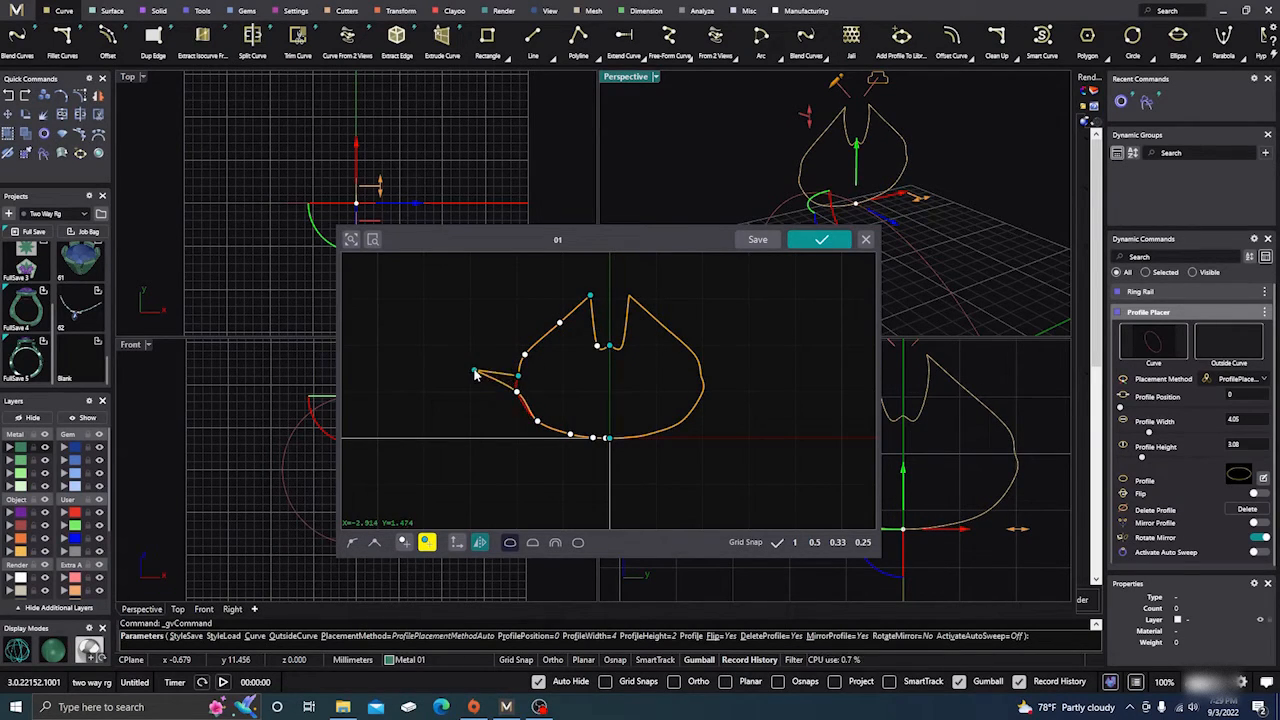
{"action": "left_click", "coordinate": [474, 371]}
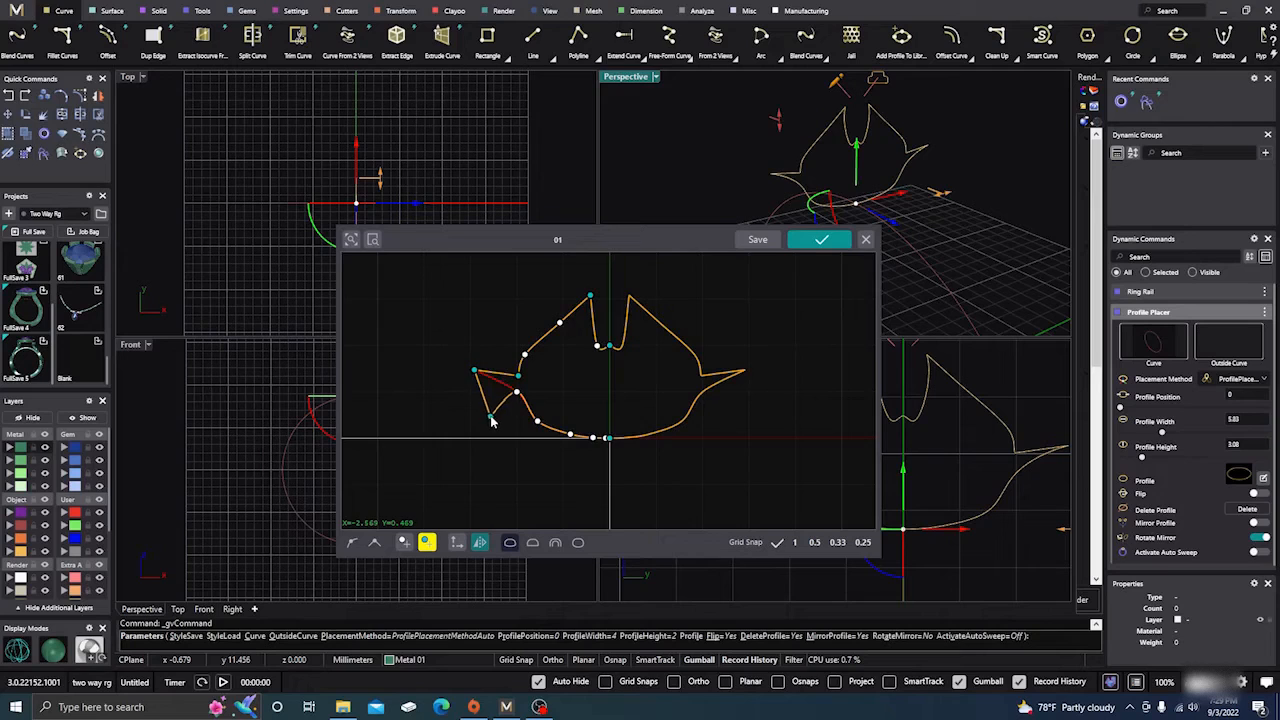
{"action": "left_click", "coordinate": [406, 543]}
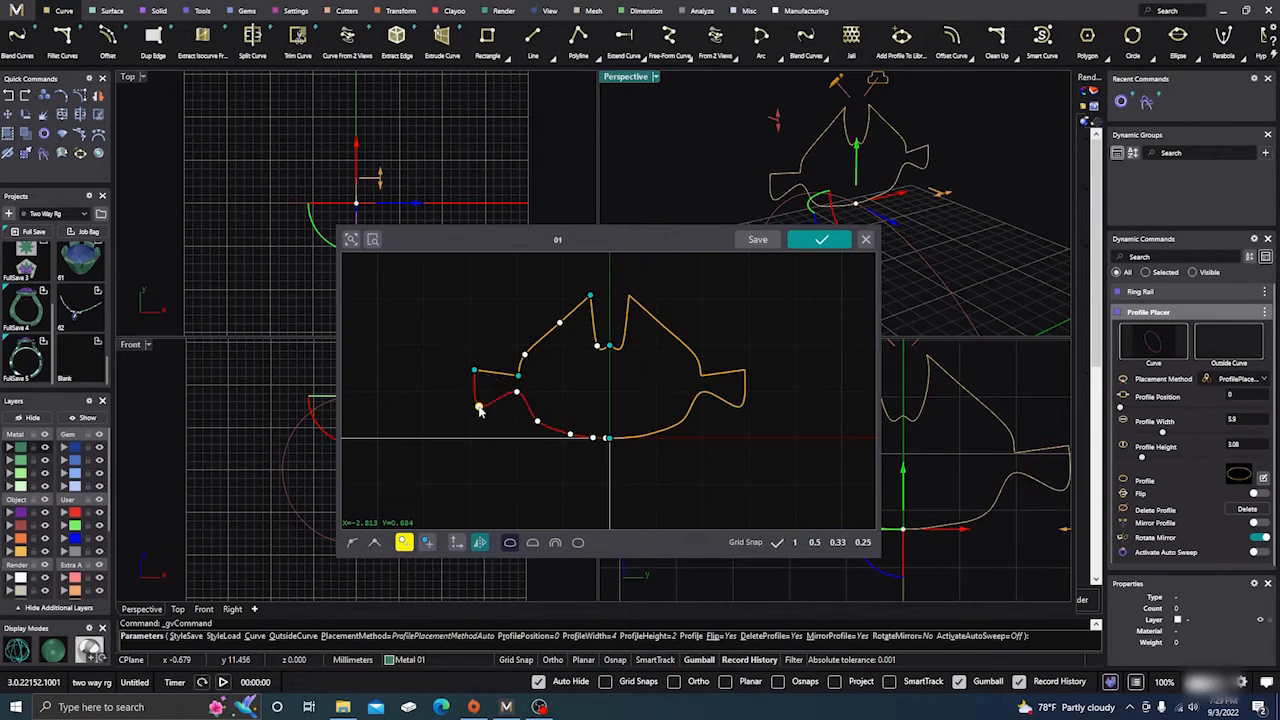
{"action": "left_click", "coordinate": [479, 408]}
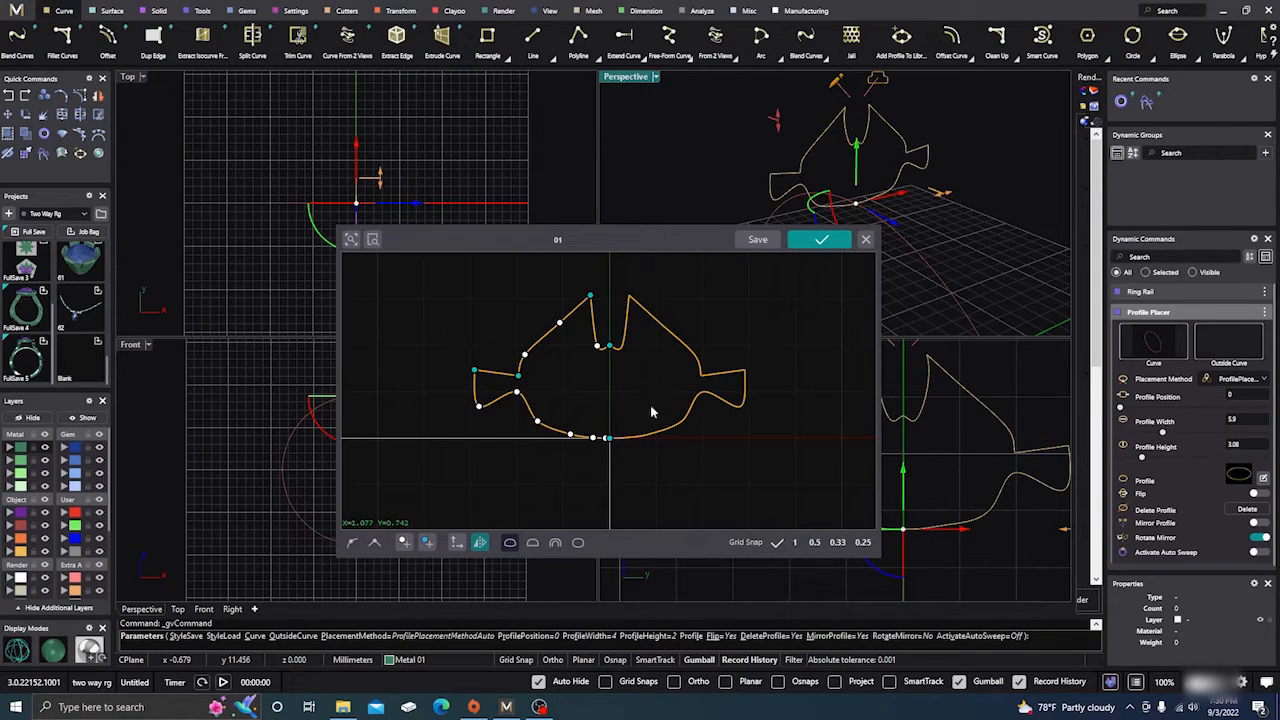
Open the save prompt for the finned profile, cancel it, and close the legacy editor without applying the changes.
{"action": "left_click_drag", "start_coordinate": [698, 243], "coordinate": [668, 253]}
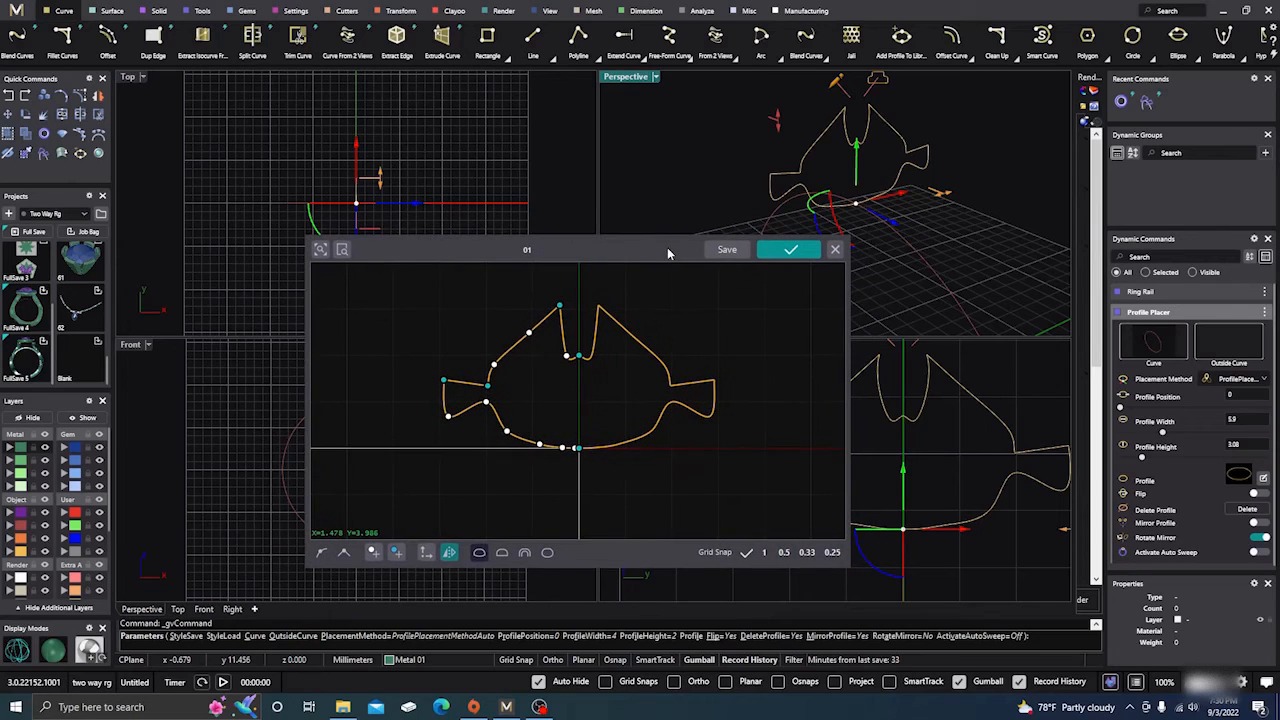
{"action": "left_click", "coordinate": [727, 250]}
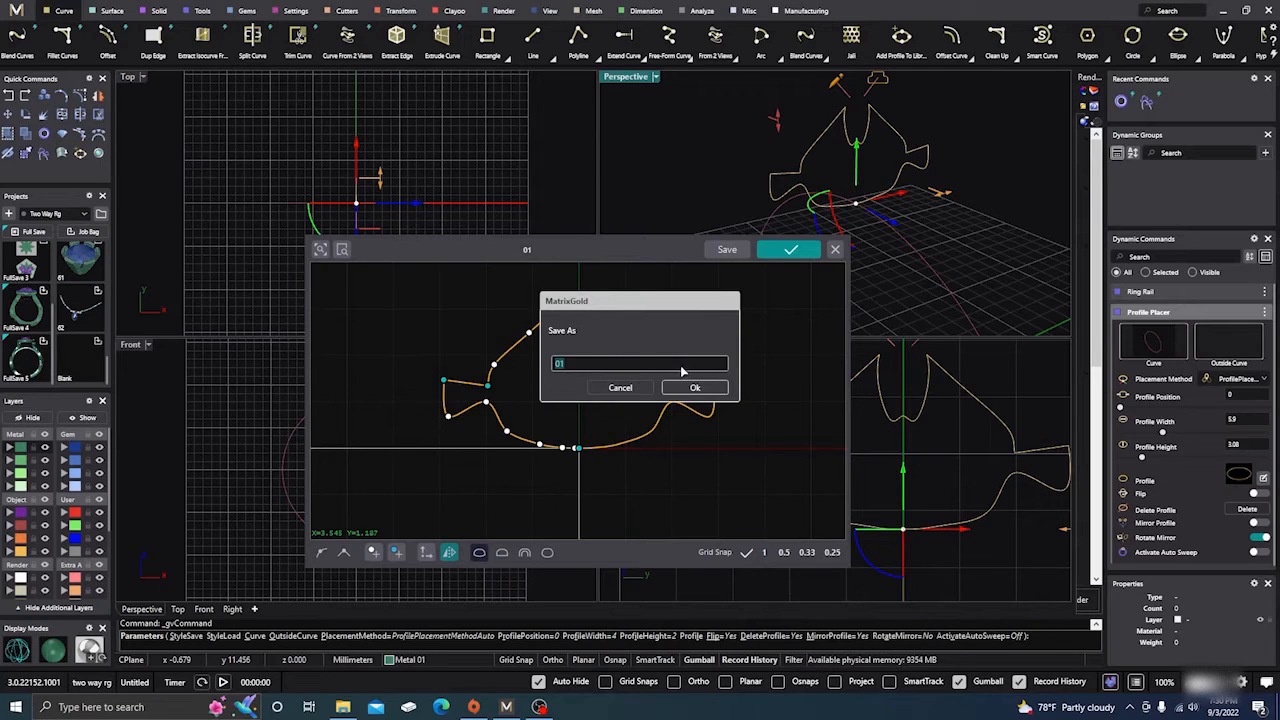
{"action": "left_click", "coordinate": [620, 388]}
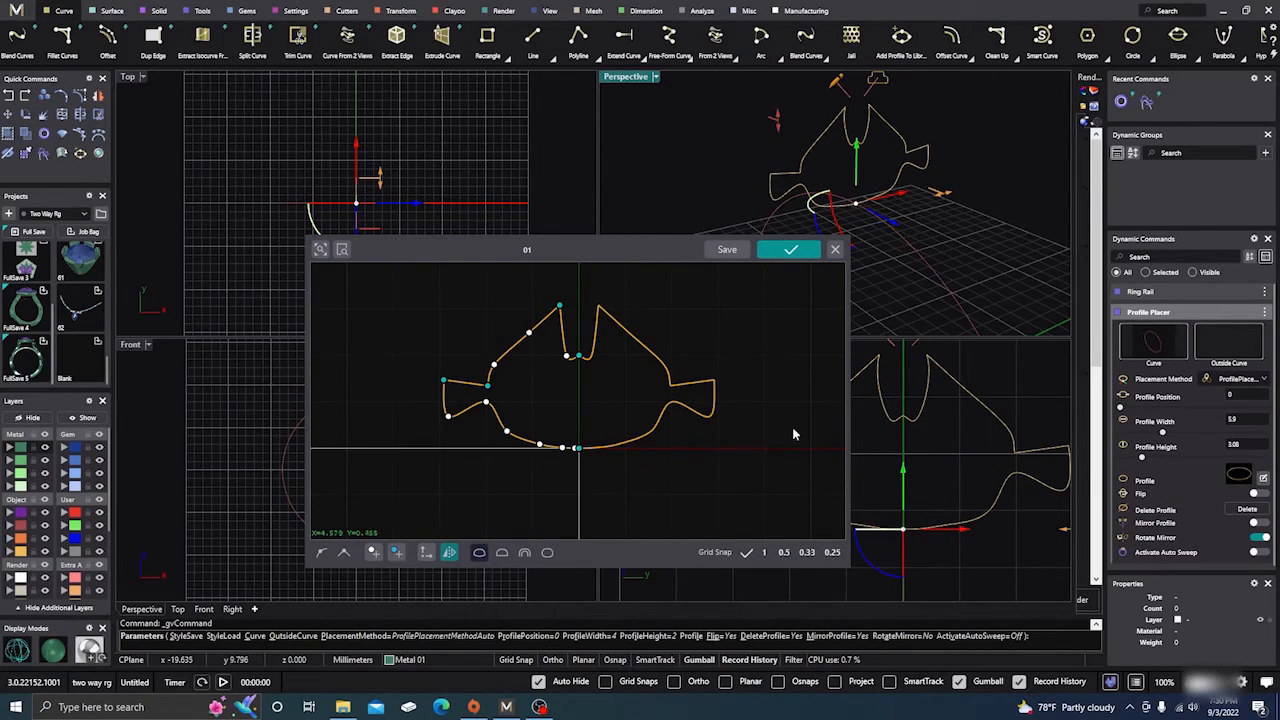
{"action": "left_click", "coordinate": [836, 251]}
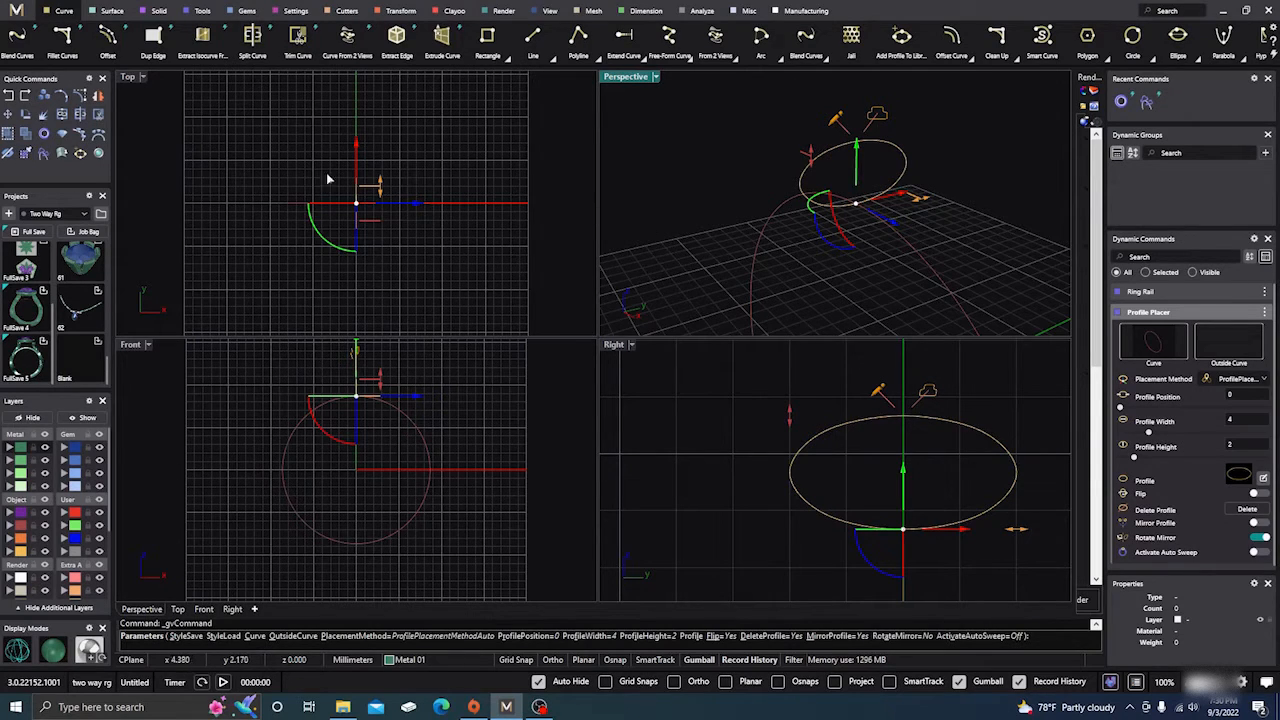
Leave the Profile Placer command, then select the ring rail and the profile and delete both.
{"action": "left_click", "coordinate": [242, 138]}
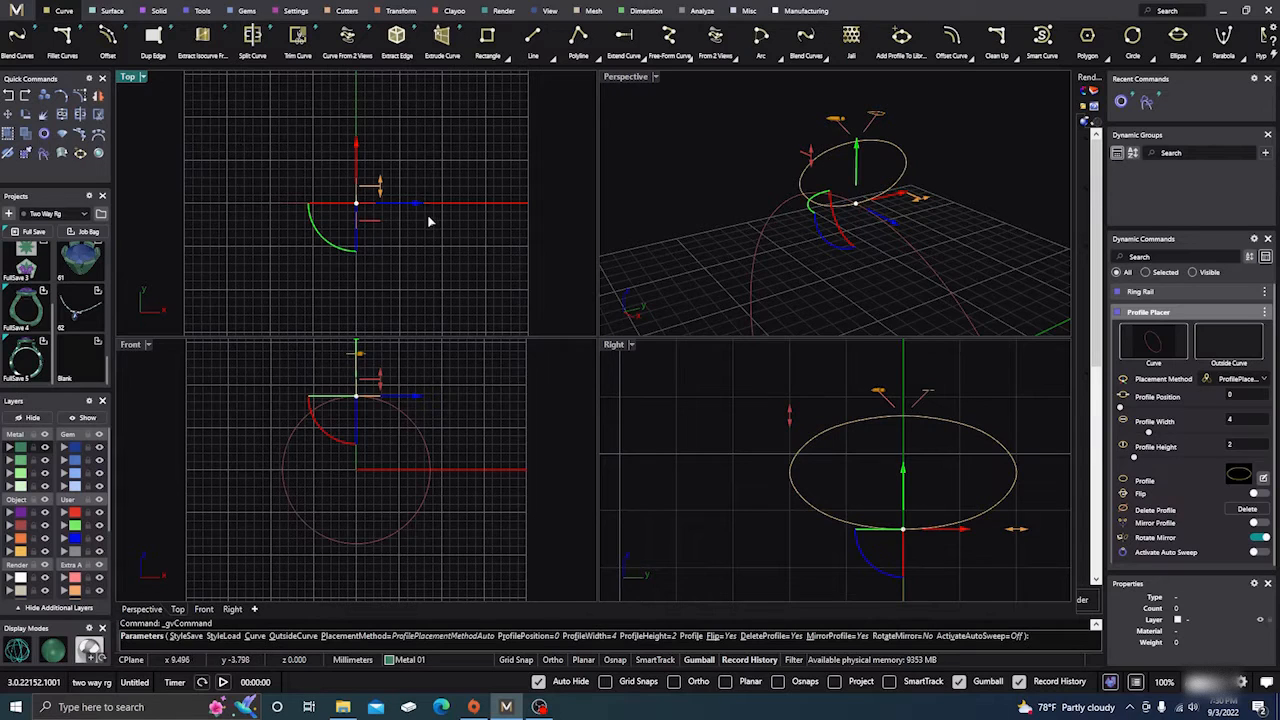
{"action": "right_click", "coordinate": [444, 241]}
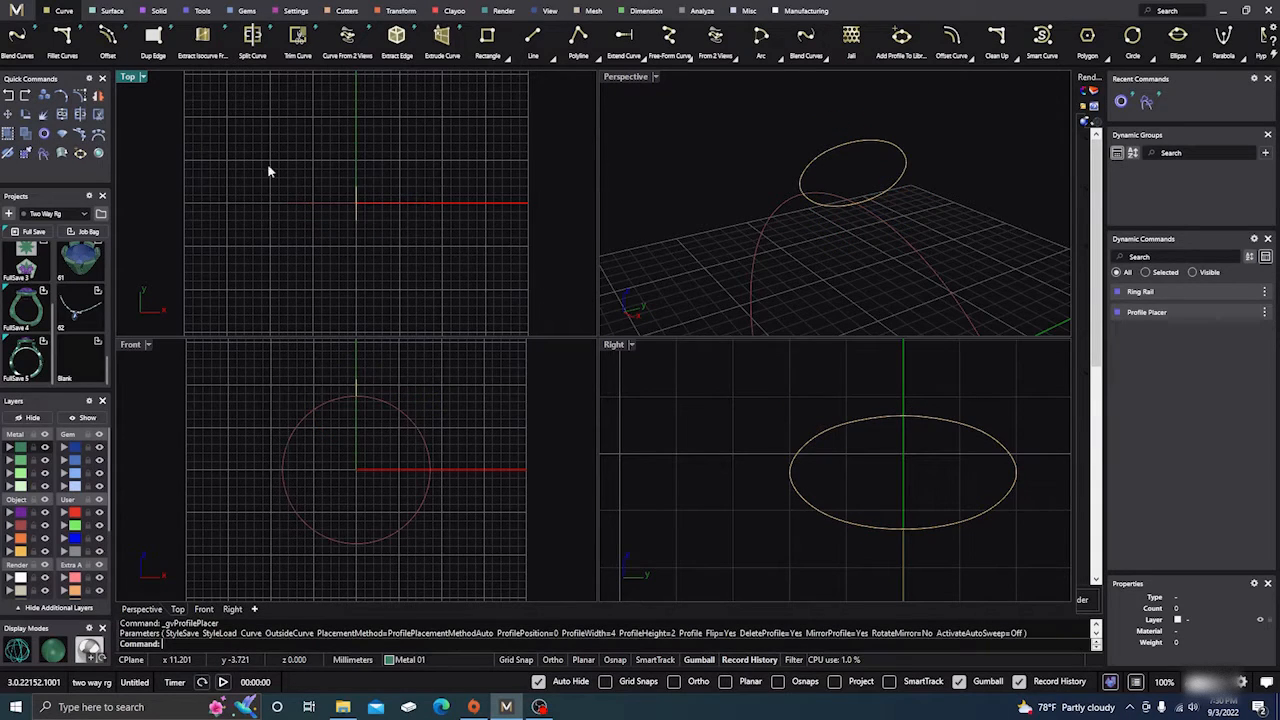
{"action": "left_click_drag", "start_coordinate": [262, 137], "coordinate": [476, 270]}
{"action": "key", "text": "Delete"}
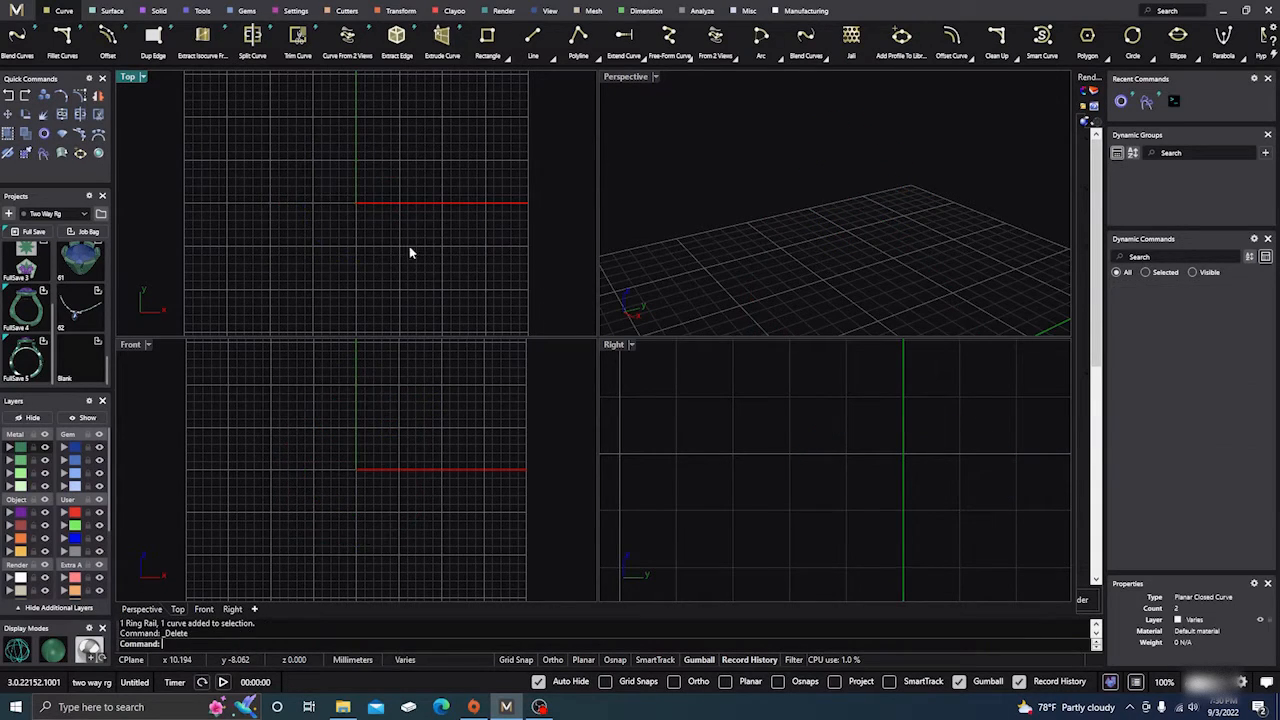
In a maximized Top view with Grid Snaps on, draw a vertical line about 1 mm long upward from -5, 0.
{"action": "double_click", "coordinate": [129, 77]}
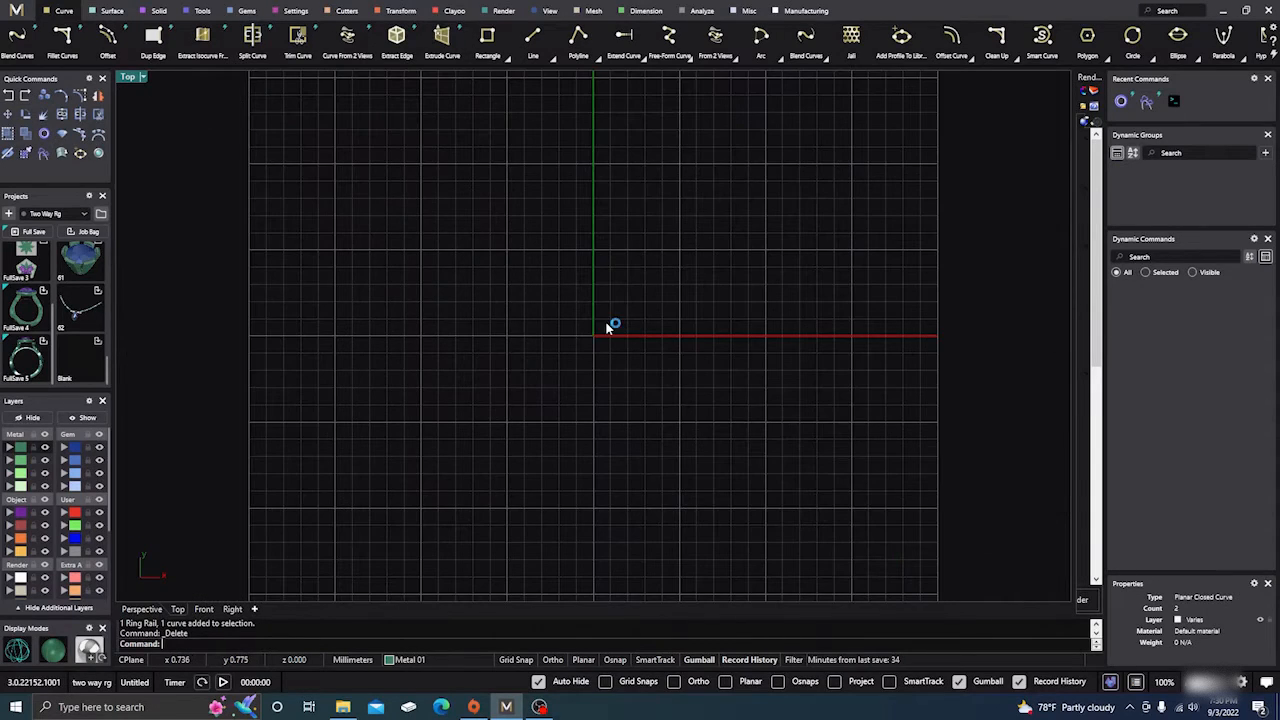
{"action": "right_click_drag", "start_coordinate": [609, 326], "coordinate": [584, 329]}
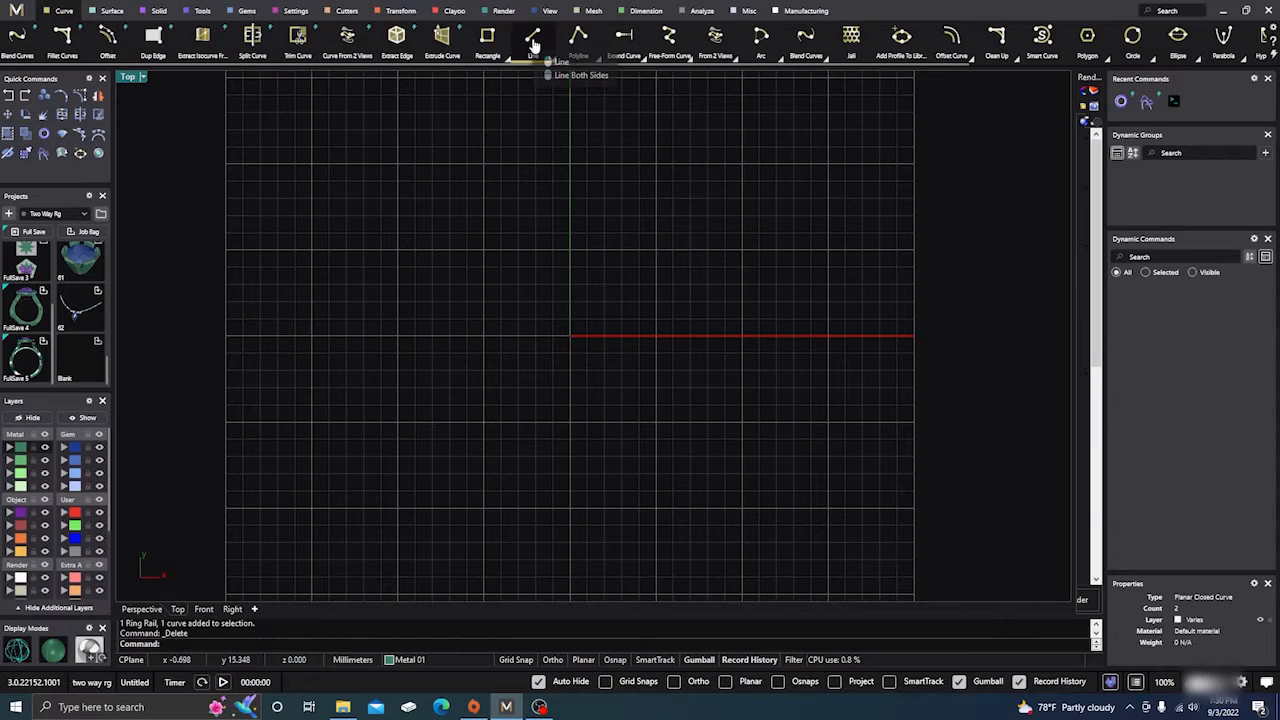
{"action": "left_click", "coordinate": [533, 44]}
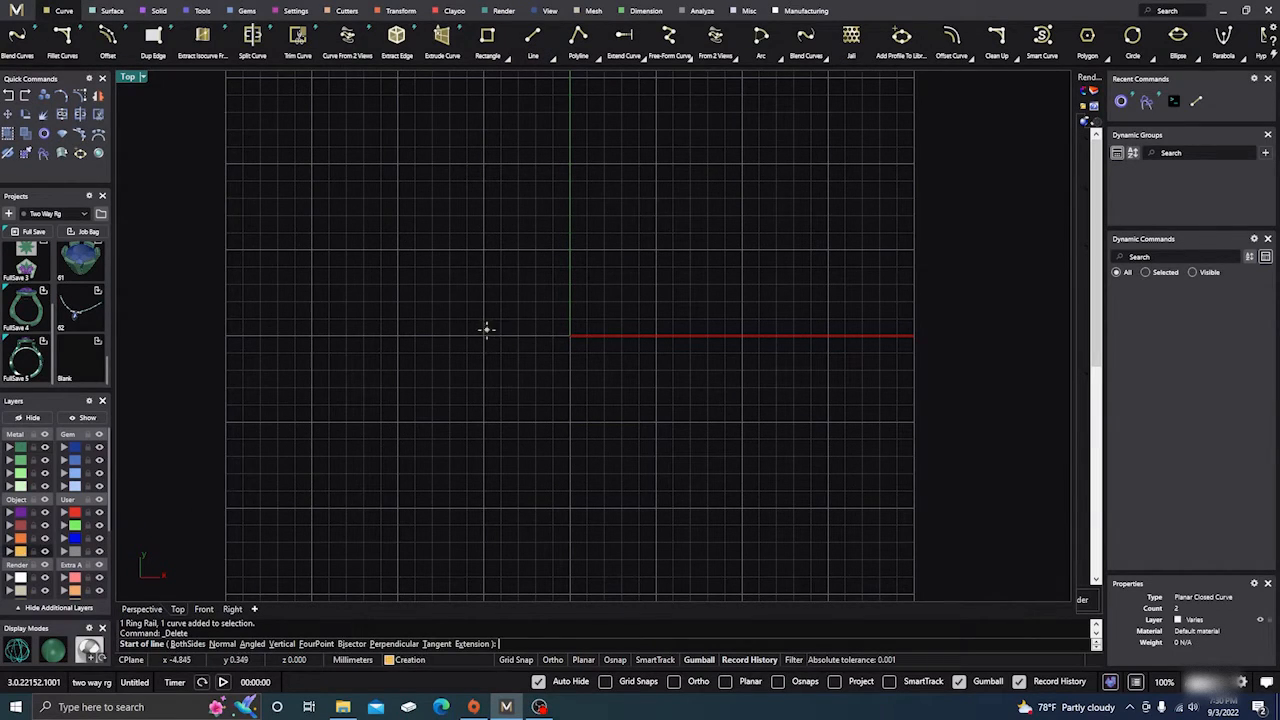
{"action": "left_click", "coordinate": [605, 682]}
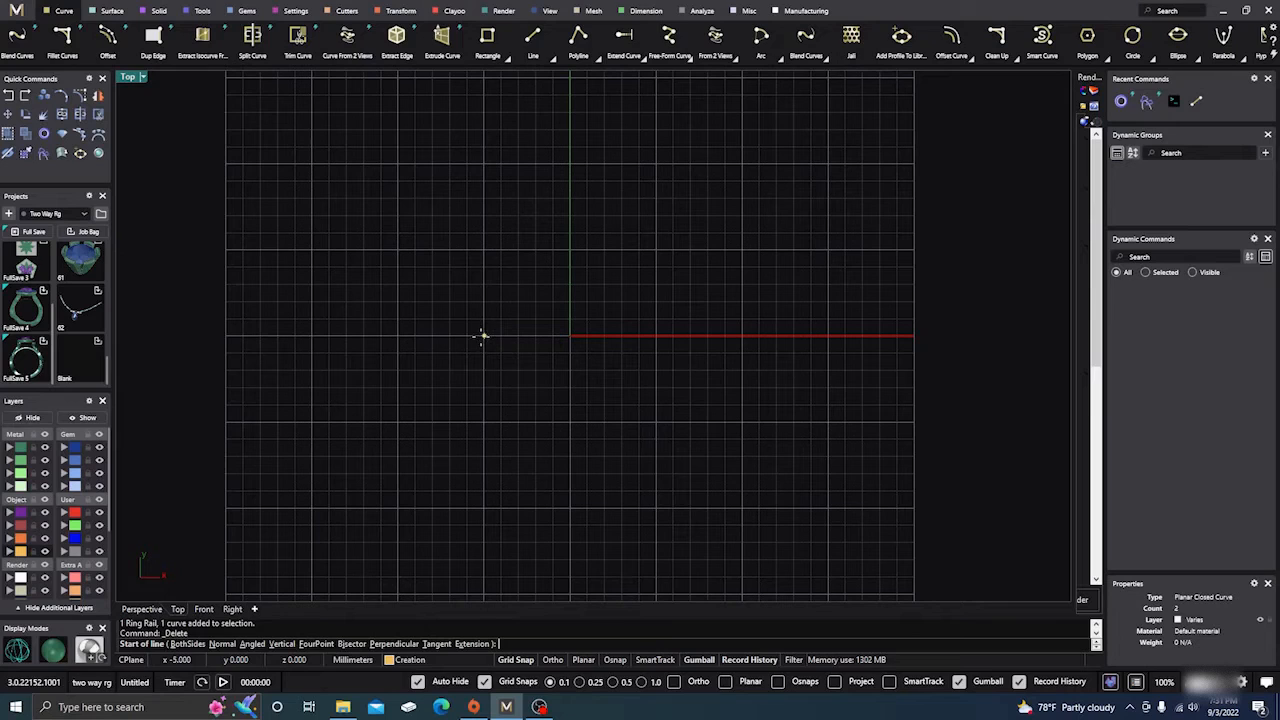
{"action": "left_click", "coordinate": [483, 336]}
{"action": "left_click", "coordinate": [482, 318]}
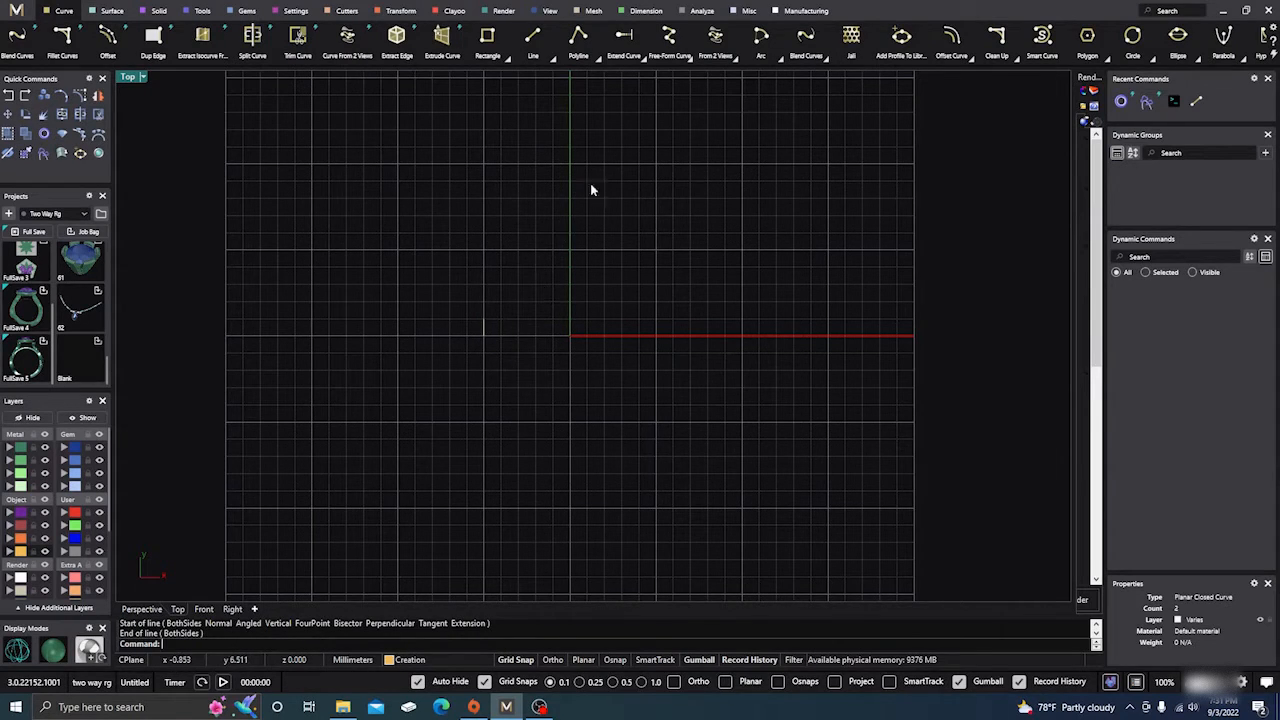
Draw a circle centred at about -4, 2 that passes through the upper end of the short vertical line.
{"action": "left_click", "coordinate": [1132, 36]}
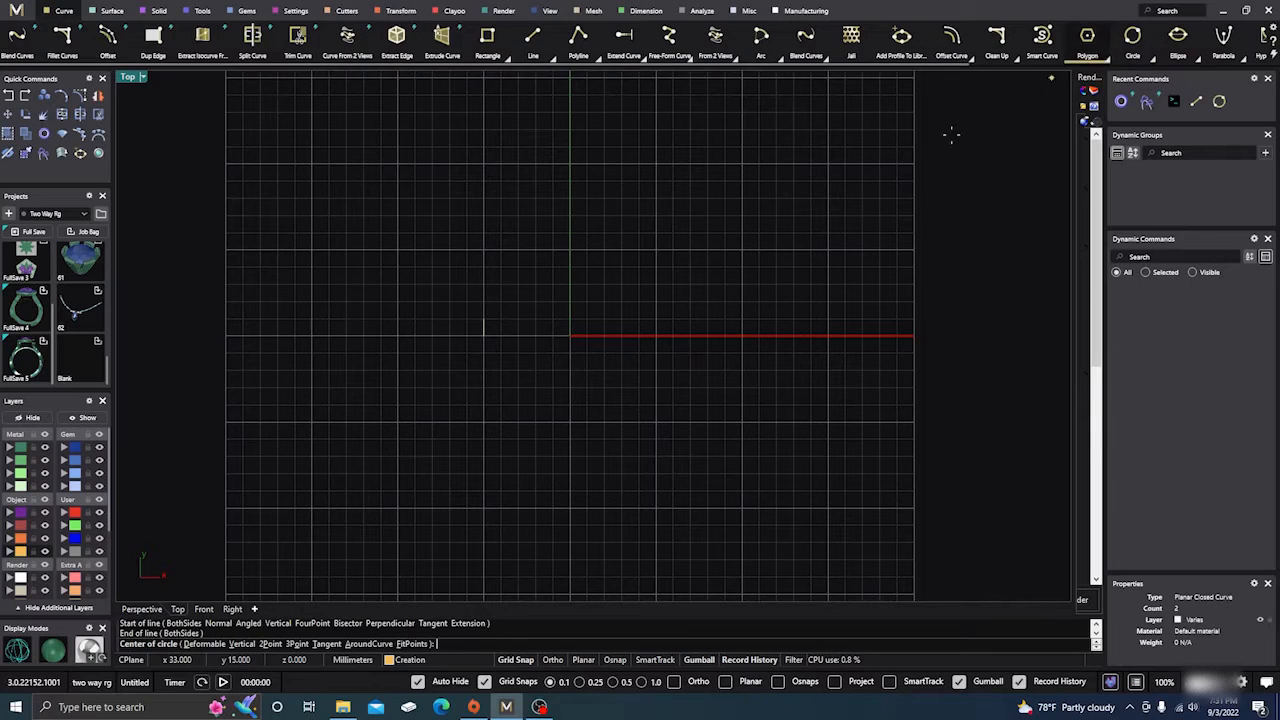
{"action": "left_click", "coordinate": [500, 303]}
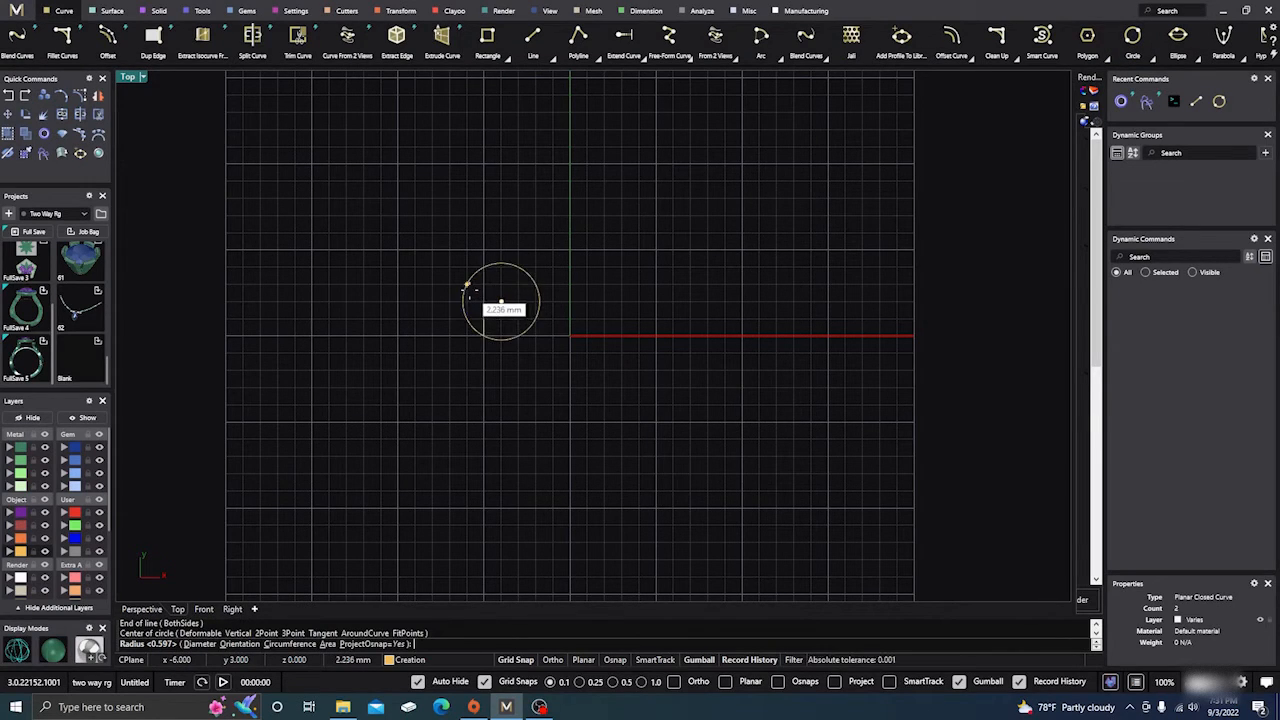
{"action": "key", "text": "Return"}
{"action": "scroll", "coordinate": [490, 300], "scroll_direction": "up", "scroll_amount": 10}
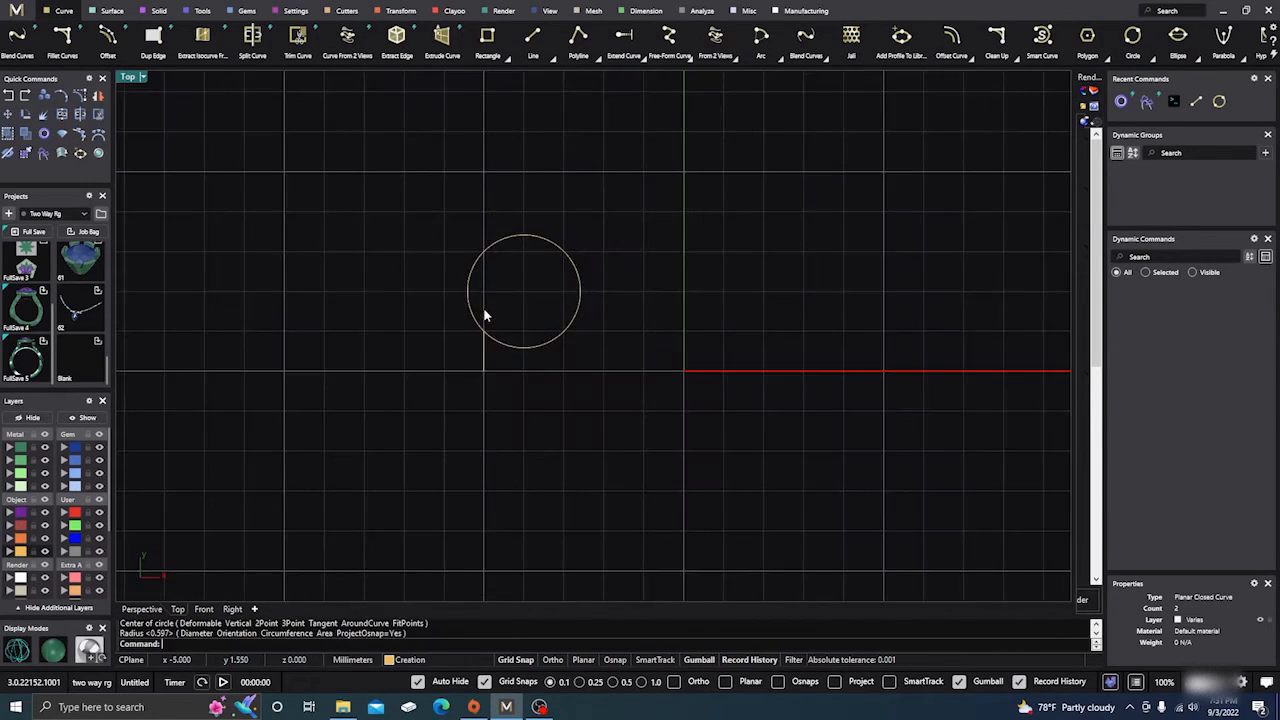
{"action": "scroll", "coordinate": [502, 326], "scroll_direction": "down", "scroll_amount": 2}
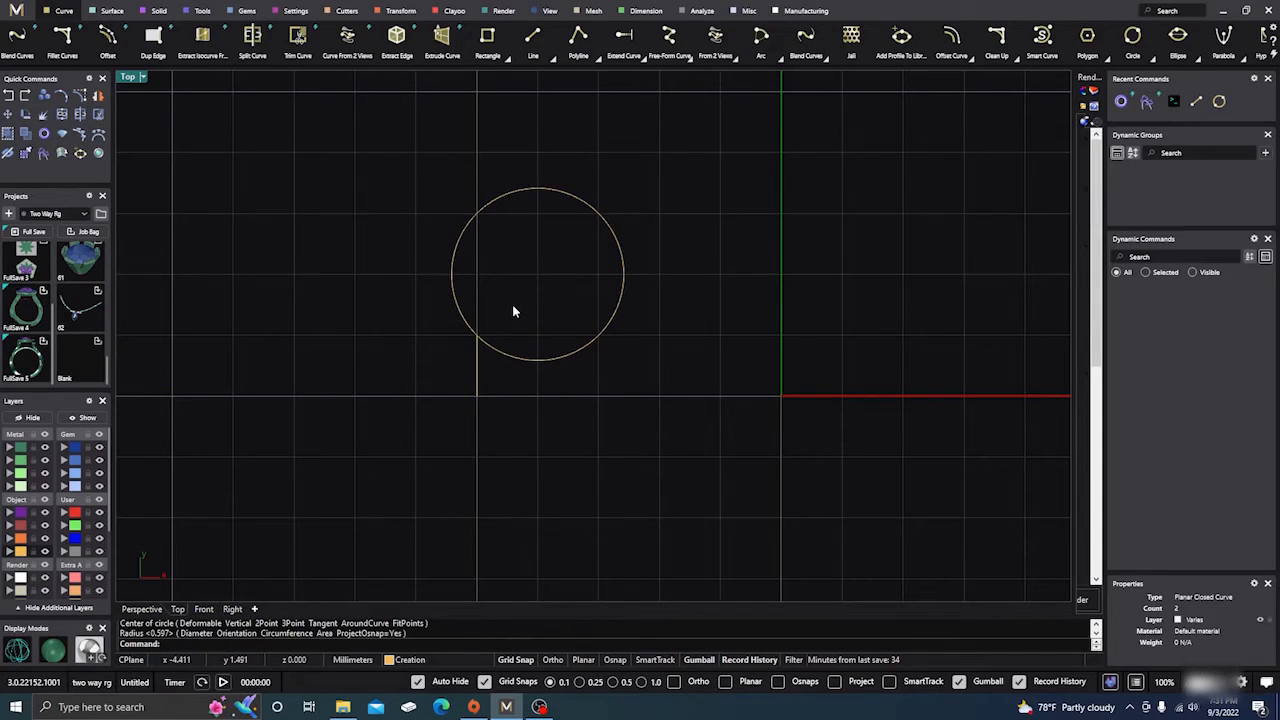
{"action": "scroll", "coordinate": [510, 305], "scroll_direction": "down", "scroll_amount": 8}
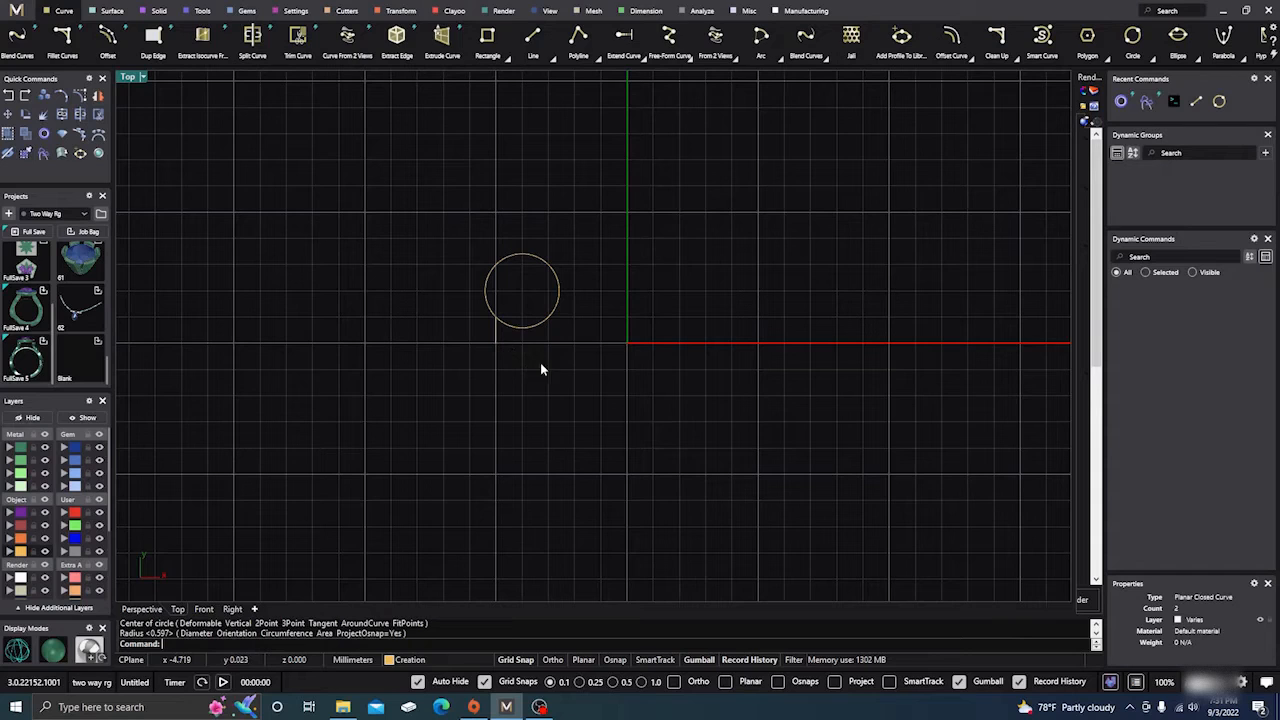
Mirror the short vertical line and the circle across the Y axis through 0,0,0, keeping the originals.
{"action": "left_click_drag", "start_coordinate": [577, 360], "coordinate": [411, 228]}
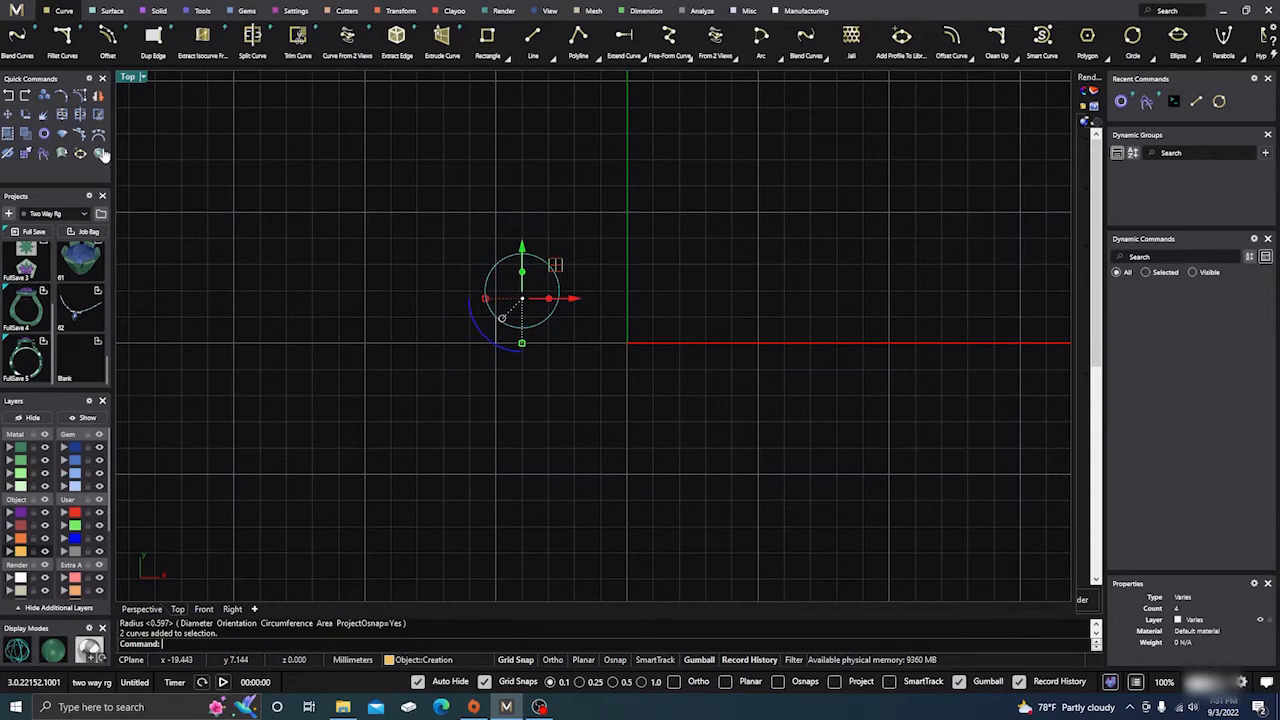
{"action": "left_click", "coordinate": [71, 114]}
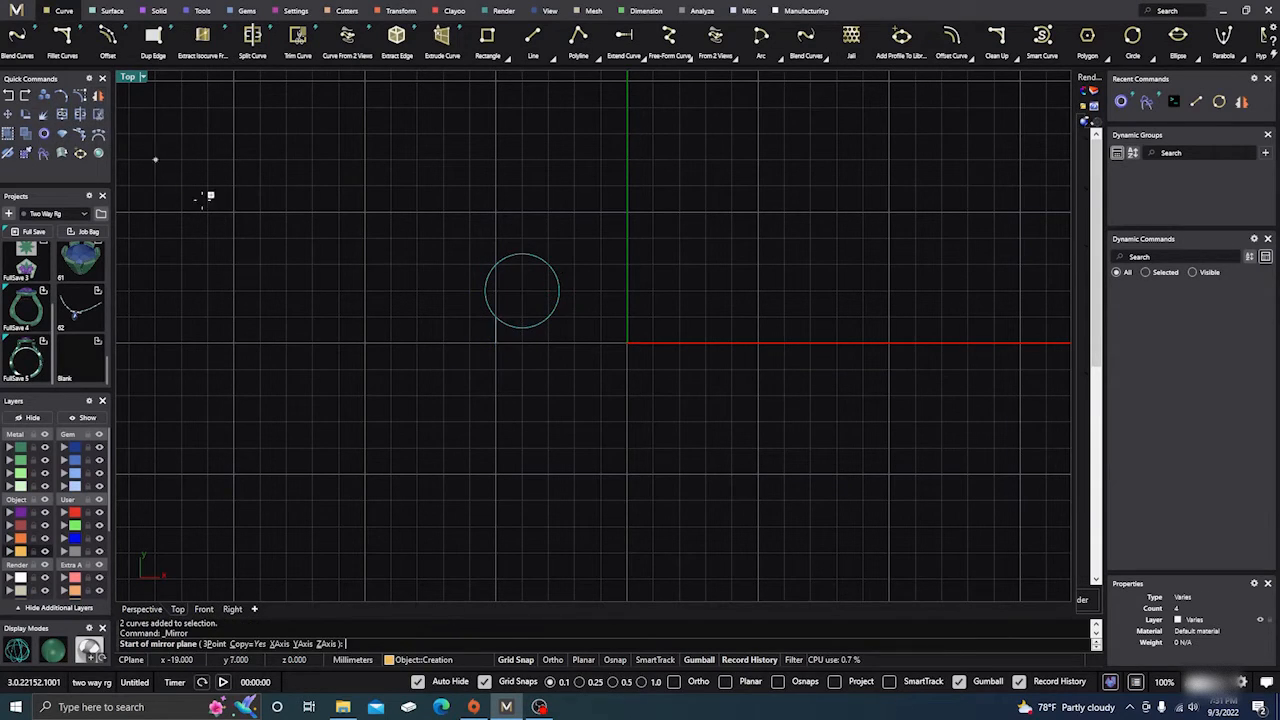
{"action": "type", "text": "0,0,0"}
{"action": "key", "text": "Return"}
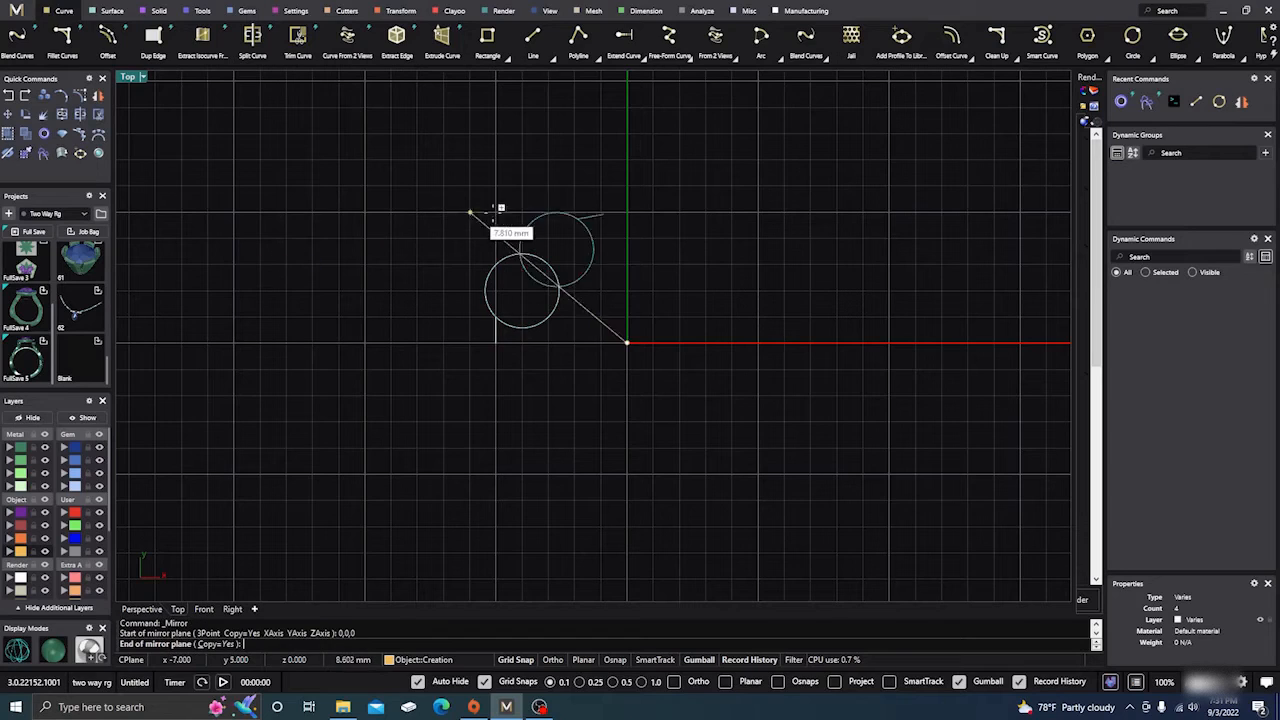
{"action": "left_click", "coordinate": [627, 180]}
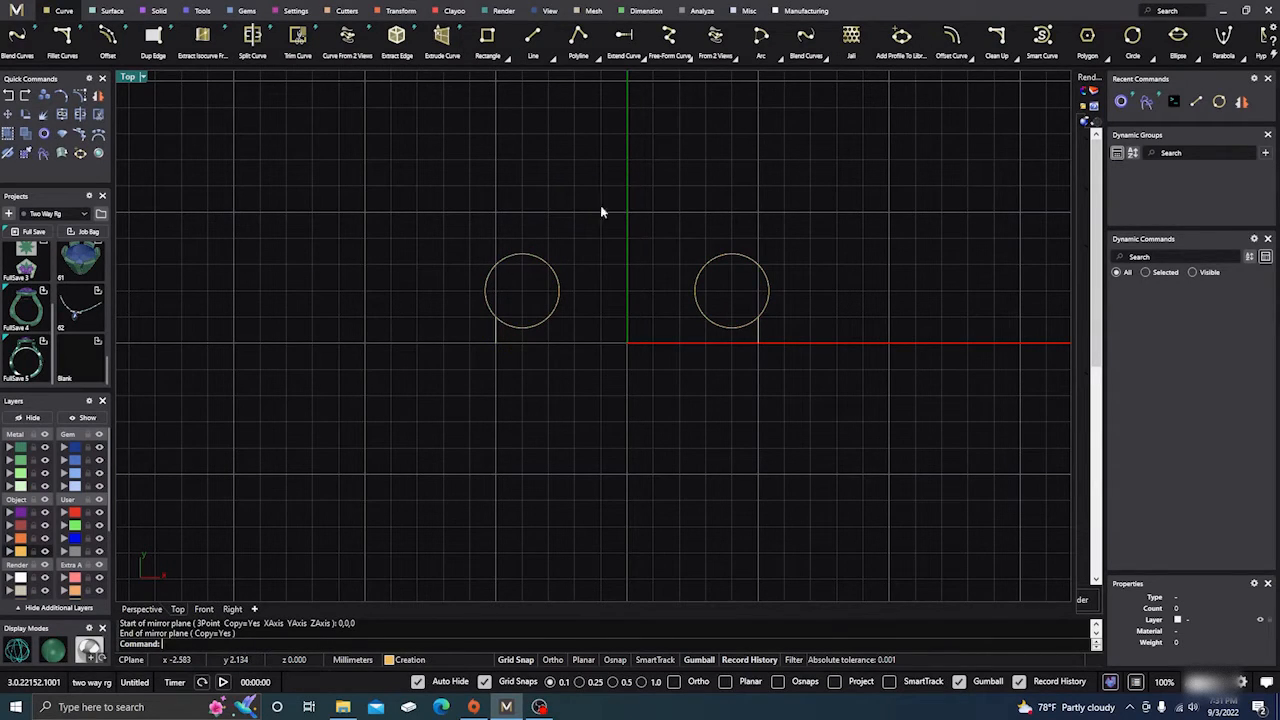
With object snaps on and Quad added, draw a start-end-direction arc between the circles' top quadrants, bulging upward to about y = 5.
{"action": "left_click", "coordinate": [777, 58]}
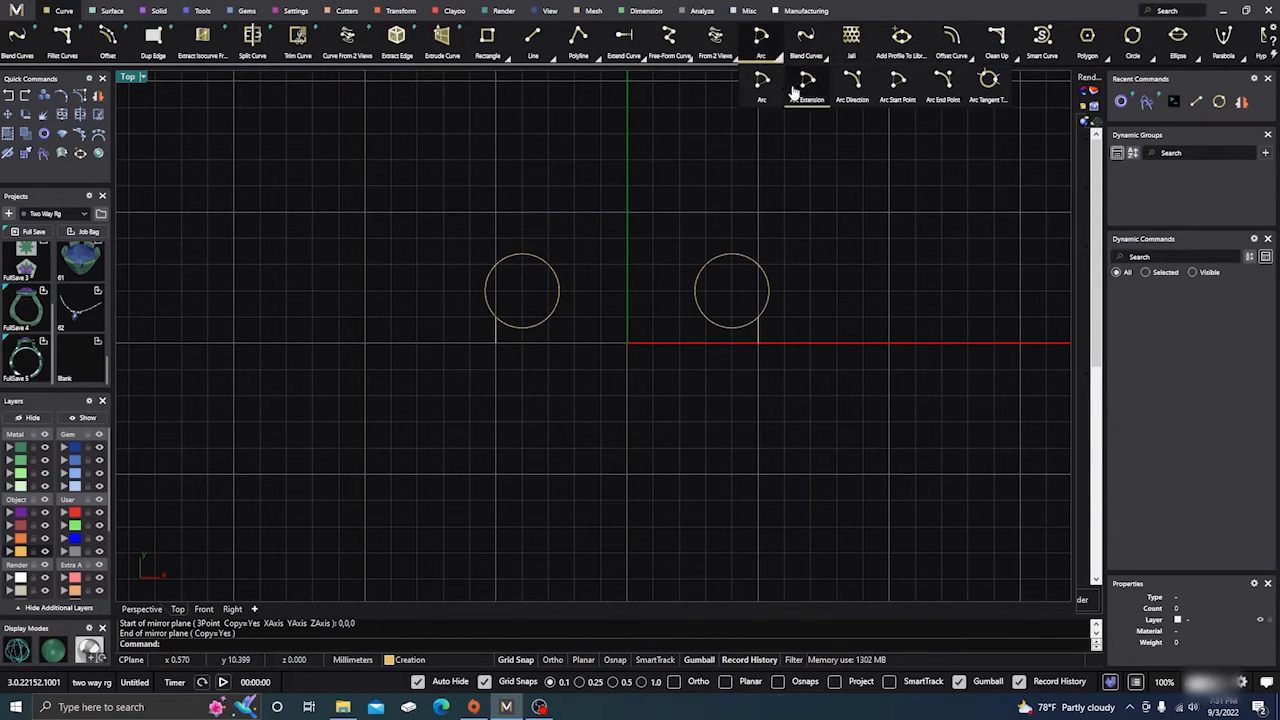
{"action": "left_click", "coordinate": [856, 88]}
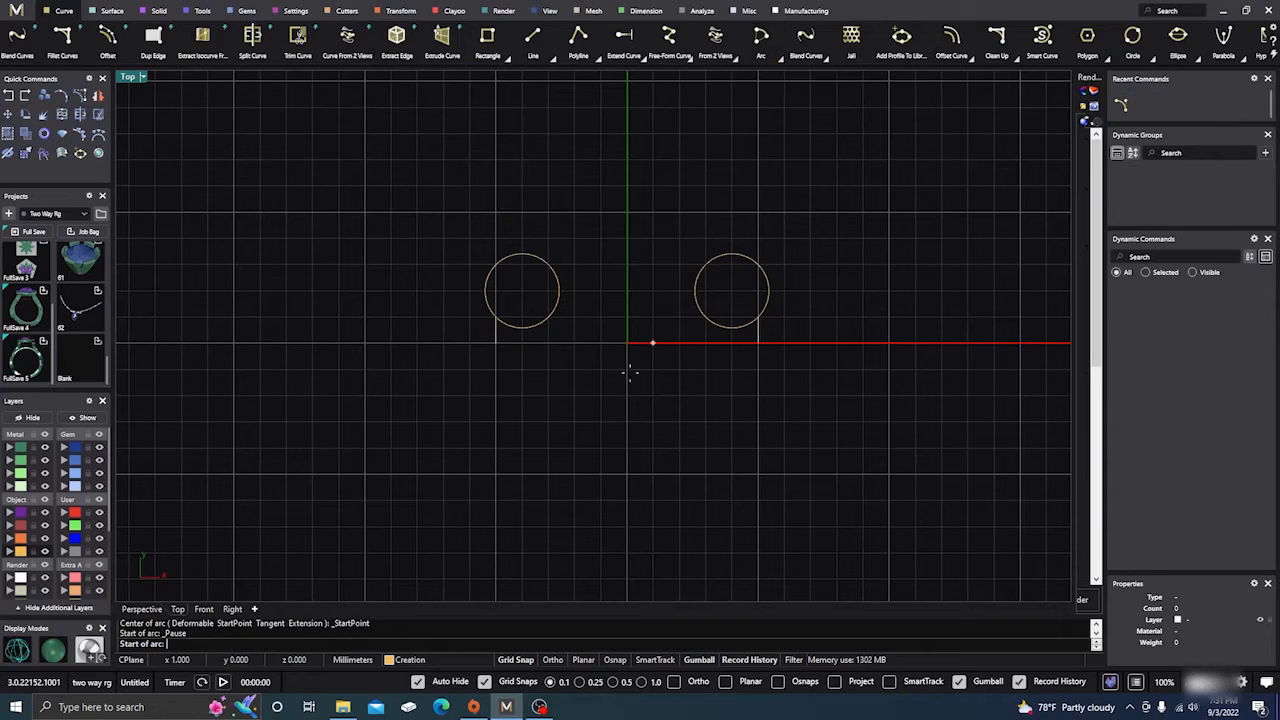
{"action": "left_click", "coordinate": [610, 662]}
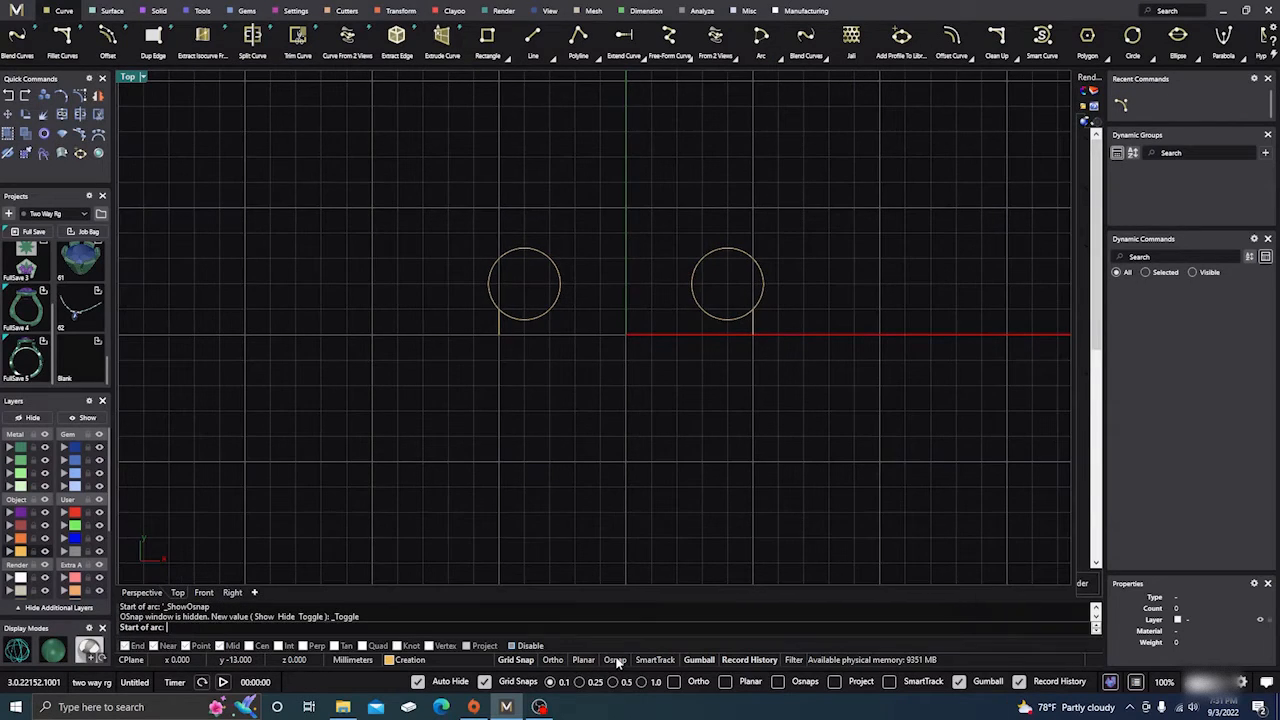
{"action": "left_click", "coordinate": [511, 646]}
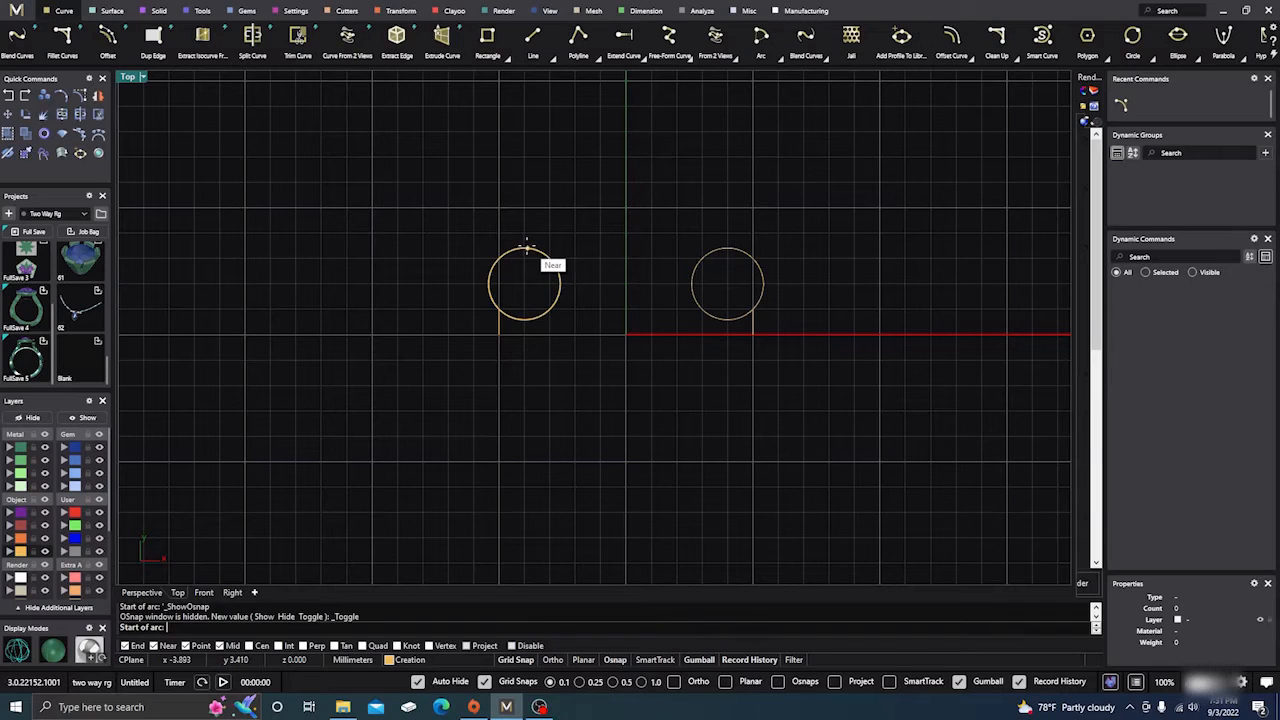
{"action": "left_click", "coordinate": [364, 646]}
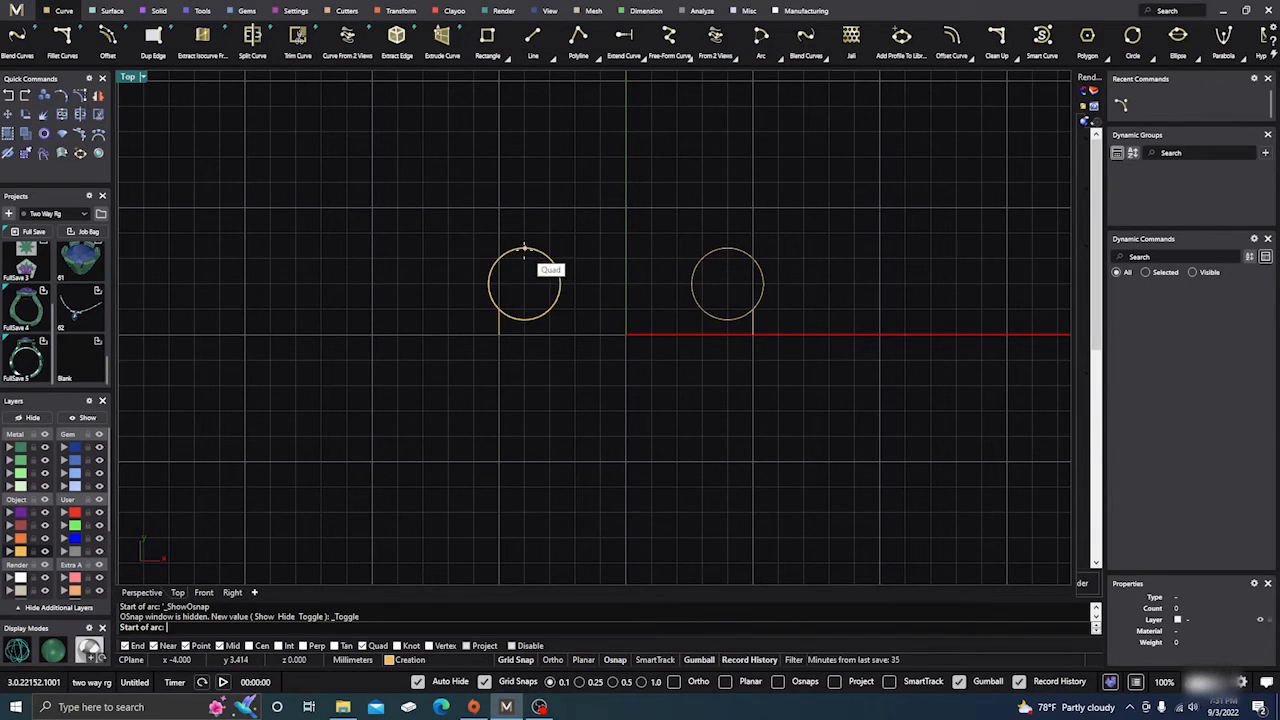
{"action": "left_click", "coordinate": [525, 248]}
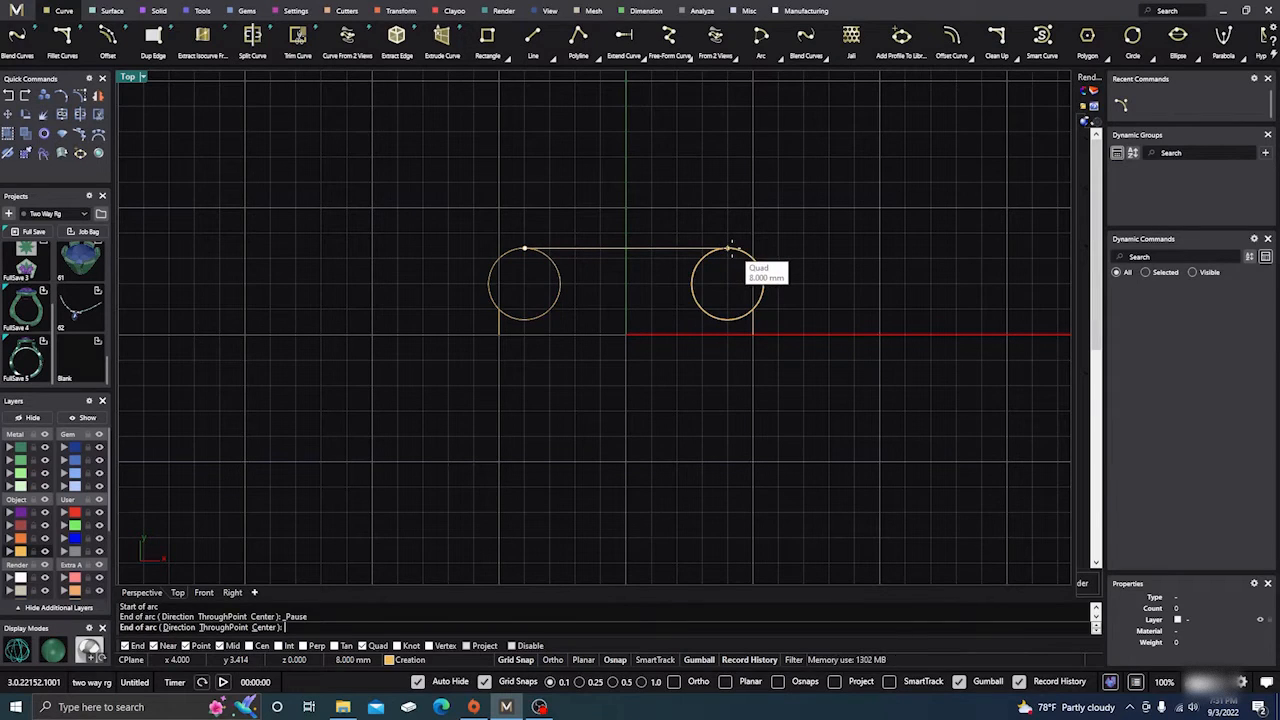
{"action": "left_click", "coordinate": [728, 248]}
{"action": "left_click", "coordinate": [652, 133]}
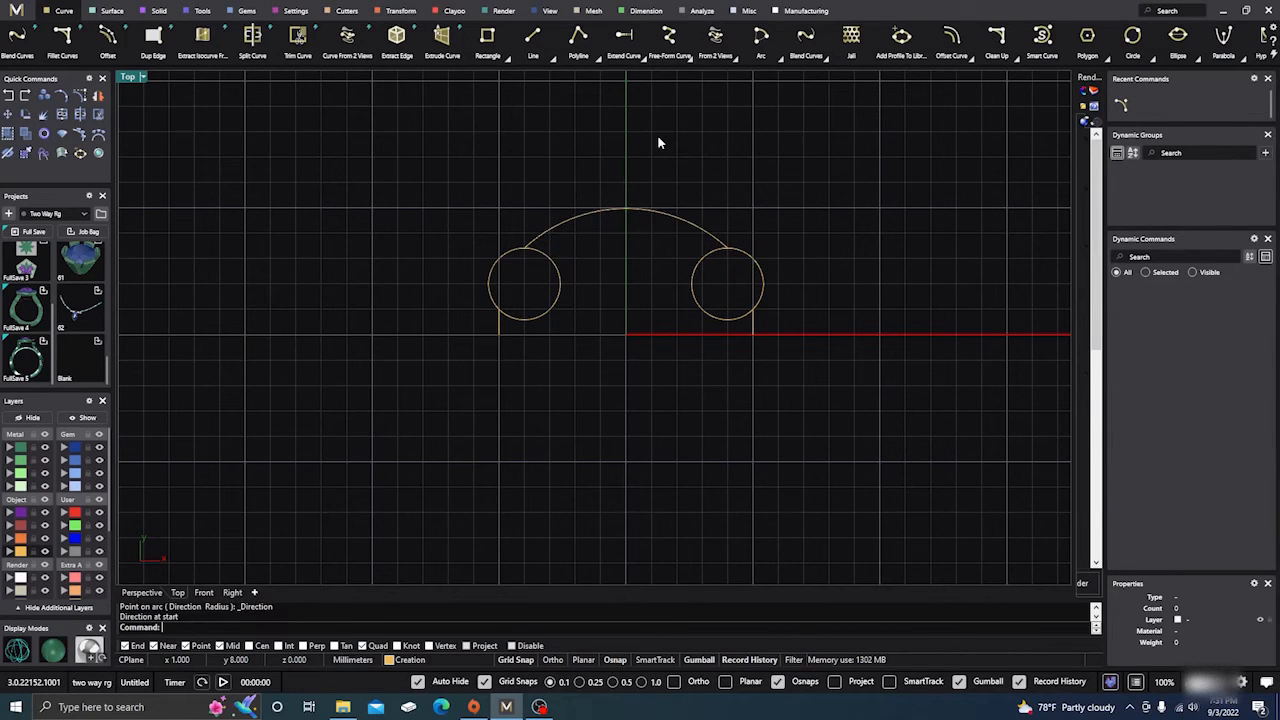
Draw a second direction arc joining the lower ends of the two vertical lines, bowed slightly below the X axis.
{"action": "right_click", "coordinate": [596, 371]}
{"action": "left_click", "coordinate": [499, 334]}
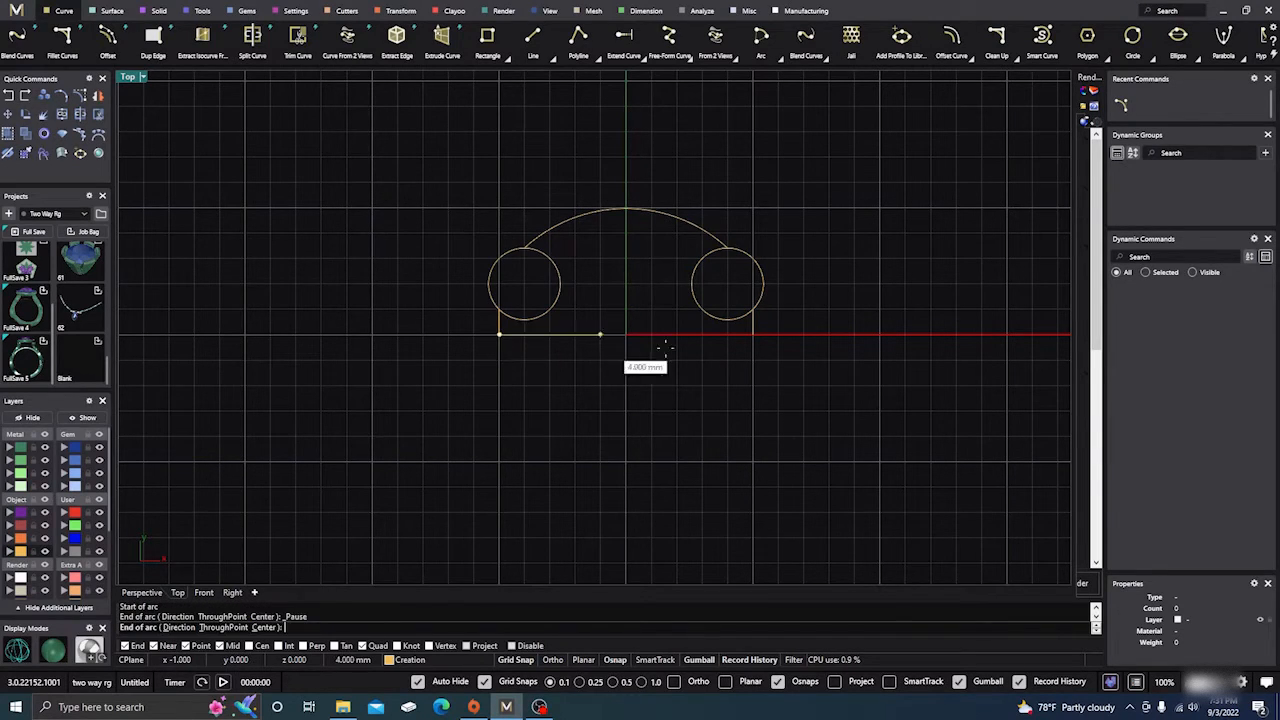
{"action": "left_click", "coordinate": [753, 334]}
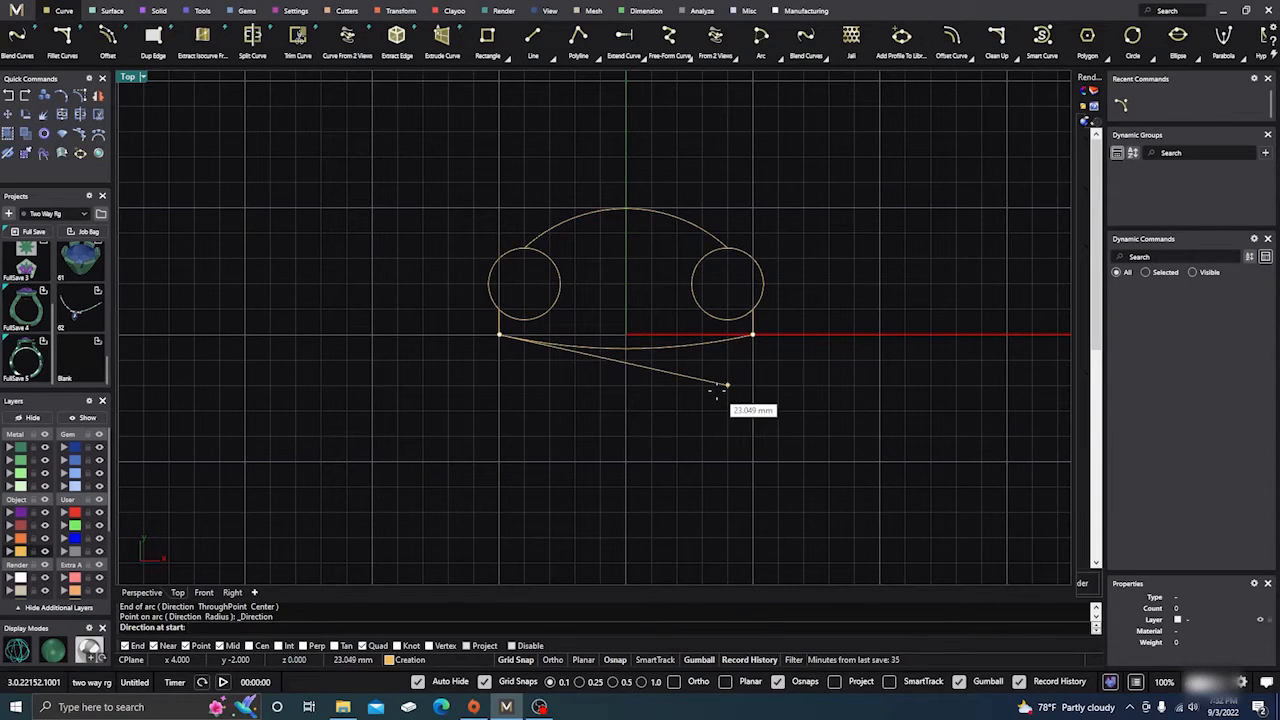
{"action": "left_click", "coordinate": [717, 397]}
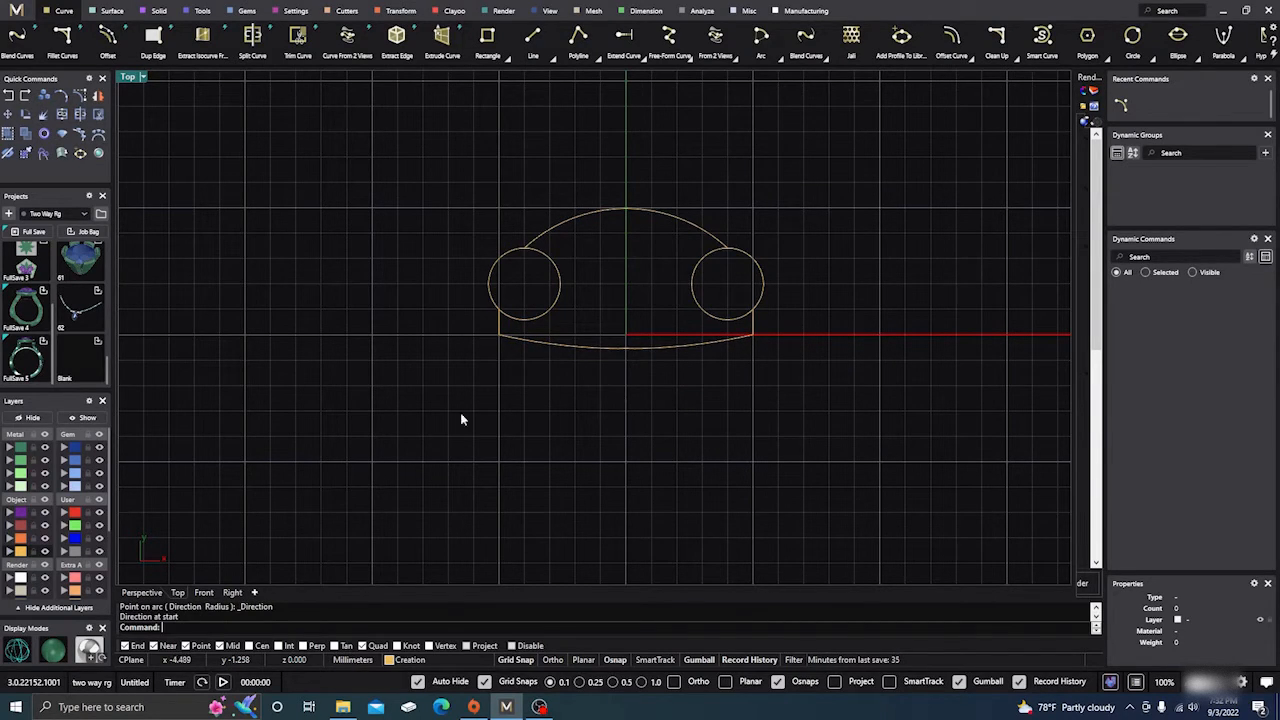
Trim away the inner portions of both circles, using all the profile curves as cutting objects, and accept the broken history.
{"action": "mouse_move", "coordinate": [416, 430]}
{"action": "left_mouse_down"}
{"action": "mouse_move", "coordinate": [603, 229]}
{"action": "mouse_move", "coordinate": [844, 181]}
{"action": "left_mouse_up"}
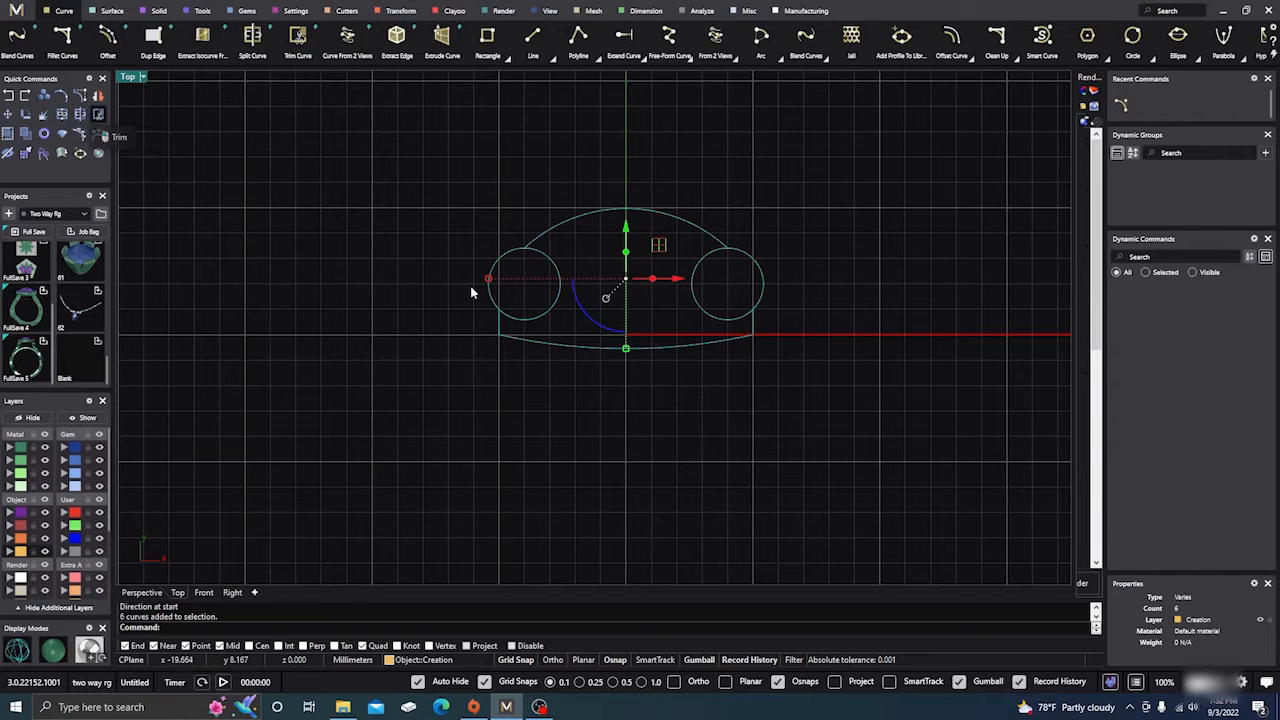
{"action": "left_click", "coordinate": [546, 274]}
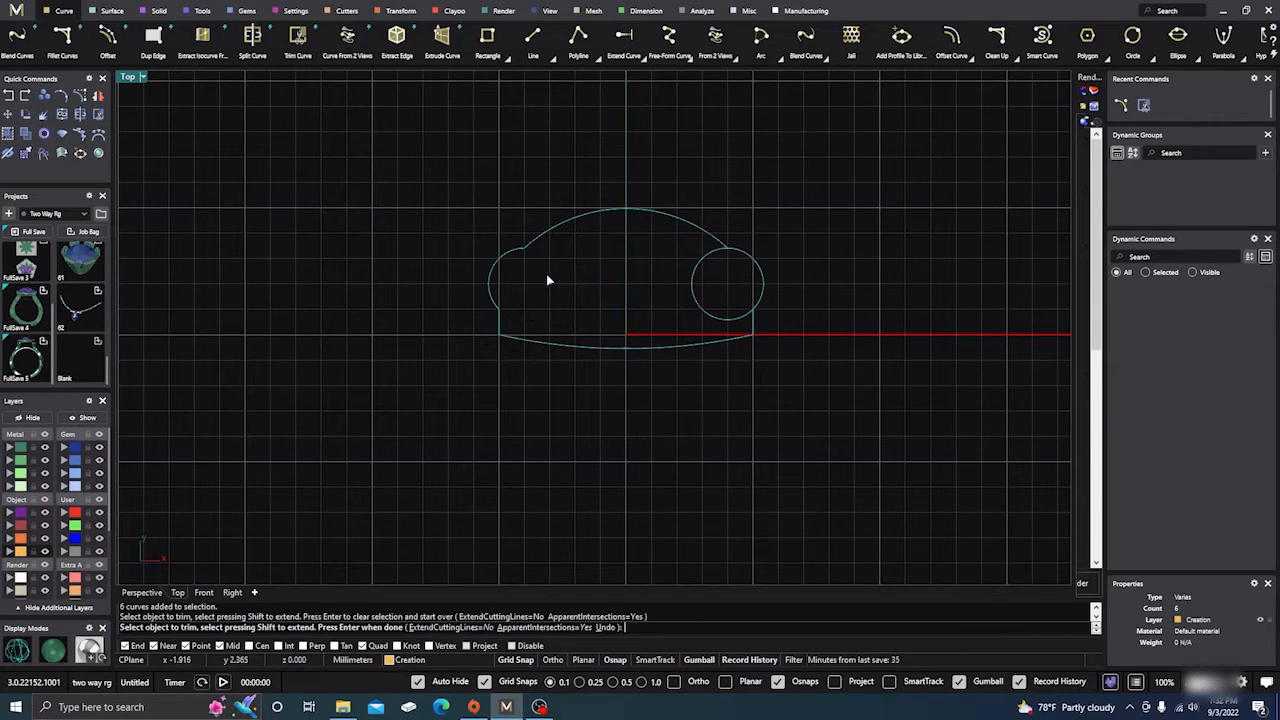
{"action": "left_click", "coordinate": [673, 271]}
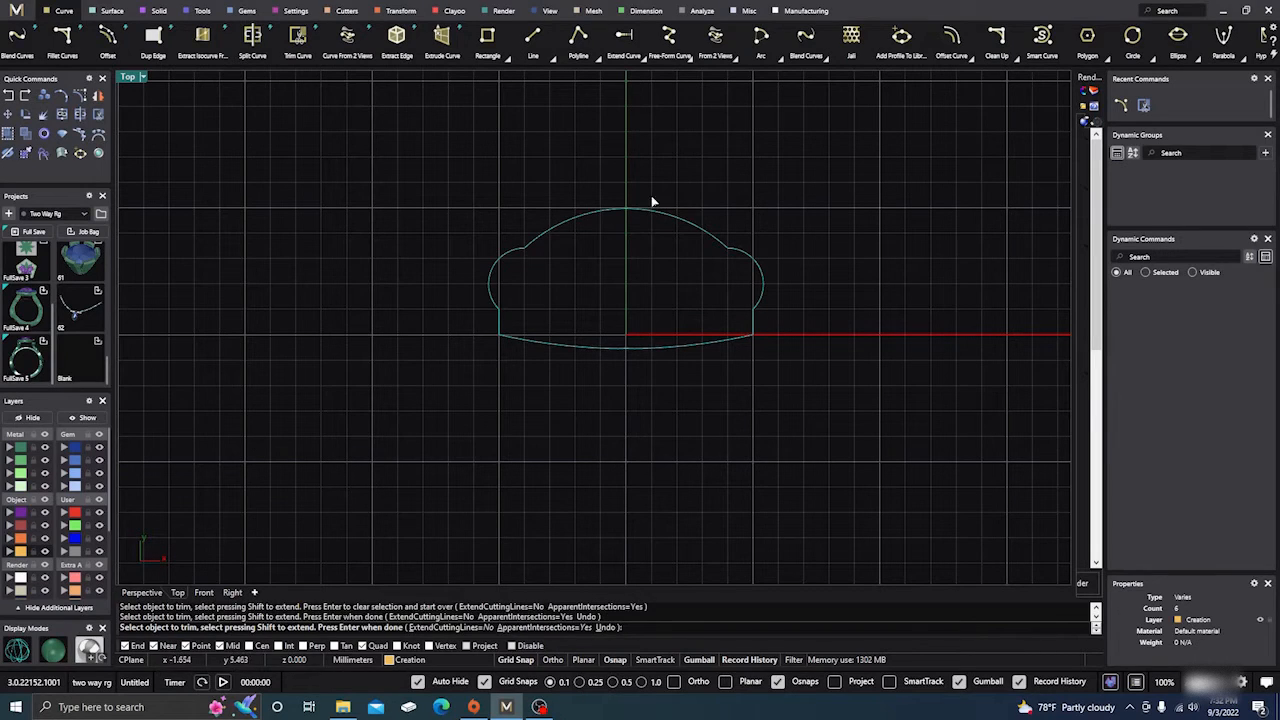
{"action": "key", "text": "Return"}
{"action": "key", "text": "Return"}
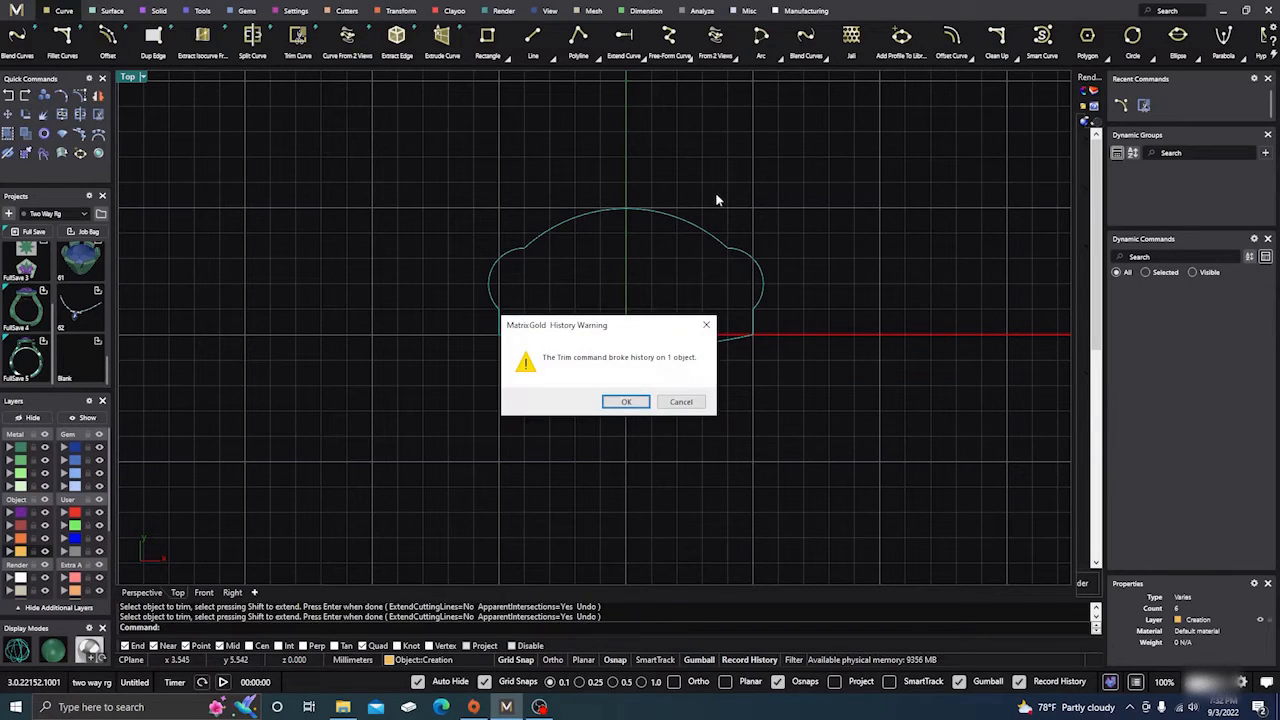
{"action": "left_click", "coordinate": [626, 402]}
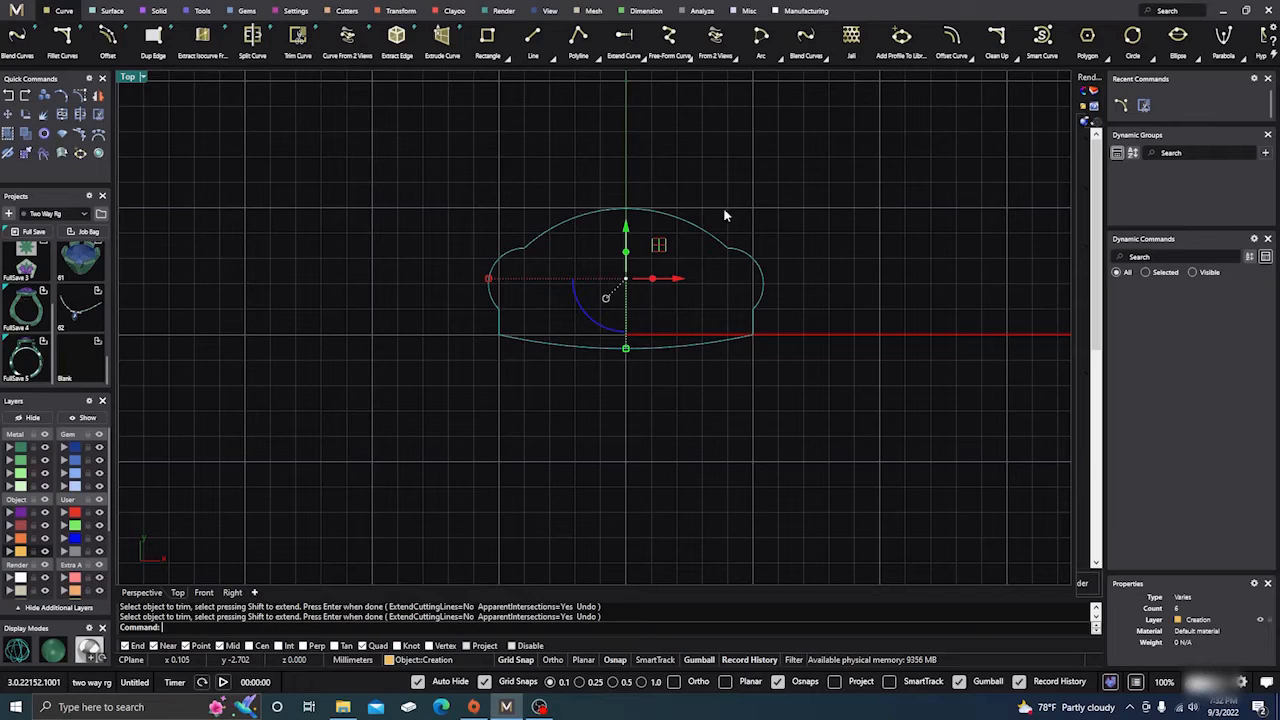
{"action": "key", "text": "Escape"}
Try to apply Fillet Corners to all the separate curves of the profile outline.
{"action": "scroll", "coordinate": [680, 238], "scroll_direction": "up", "scroll_amount": 2}
{"action": "scroll", "coordinate": [640, 275], "scroll_direction": "up", "scroll_amount": 1}
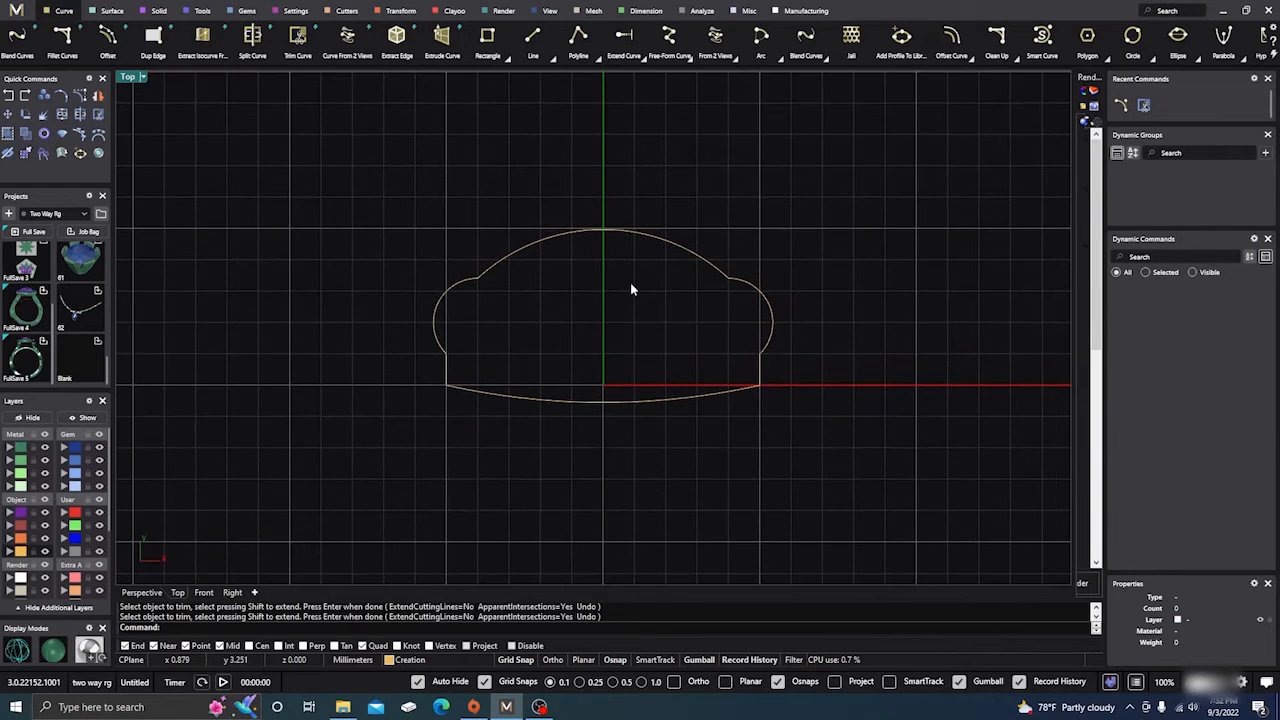
{"action": "scroll", "coordinate": [476, 286], "scroll_direction": "up", "scroll_amount": 3}
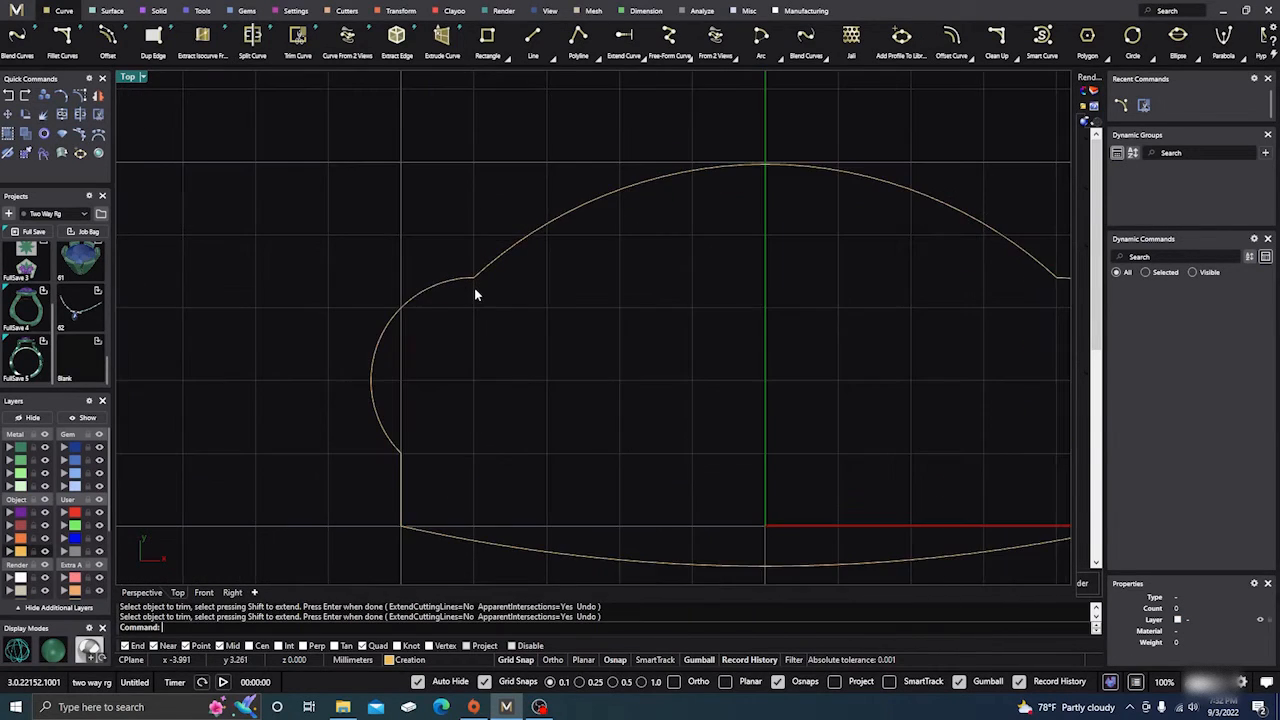
{"action": "scroll", "coordinate": [474, 288], "scroll_direction": "down", "scroll_amount": 3}
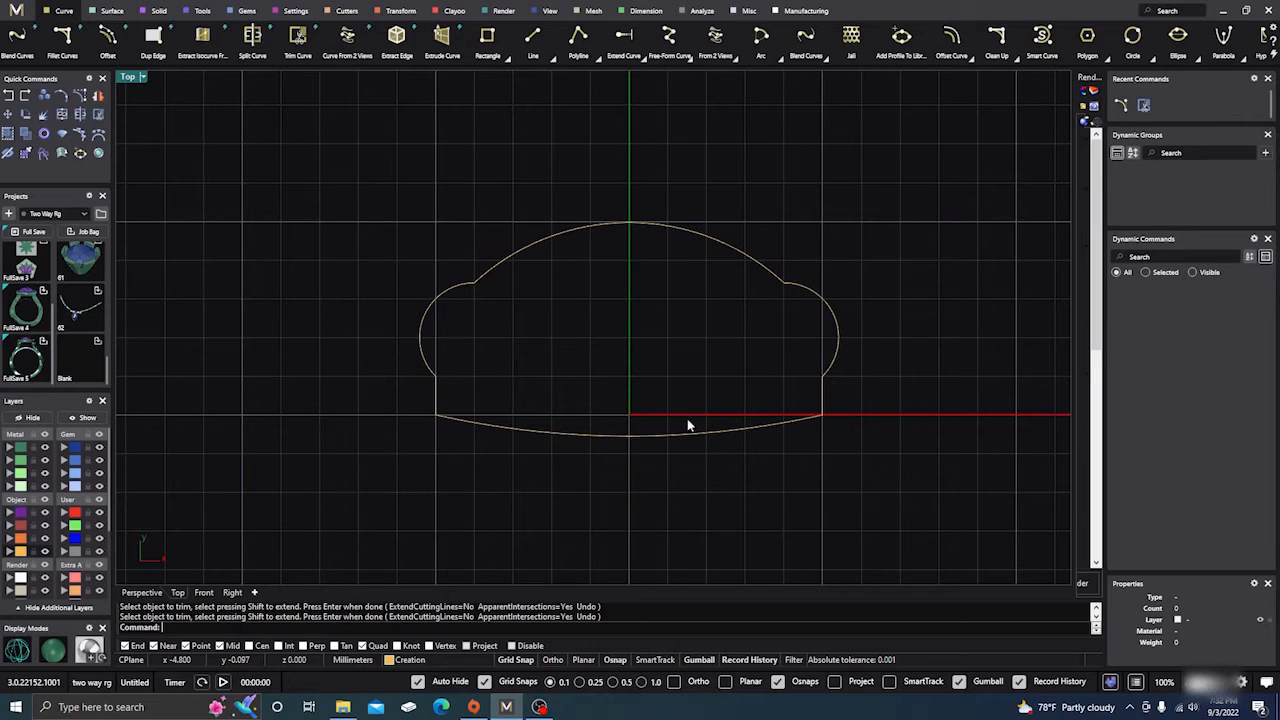
{"action": "left_click", "coordinate": [1017, 61]}
{"action": "left_click", "coordinate": [1042, 83]}
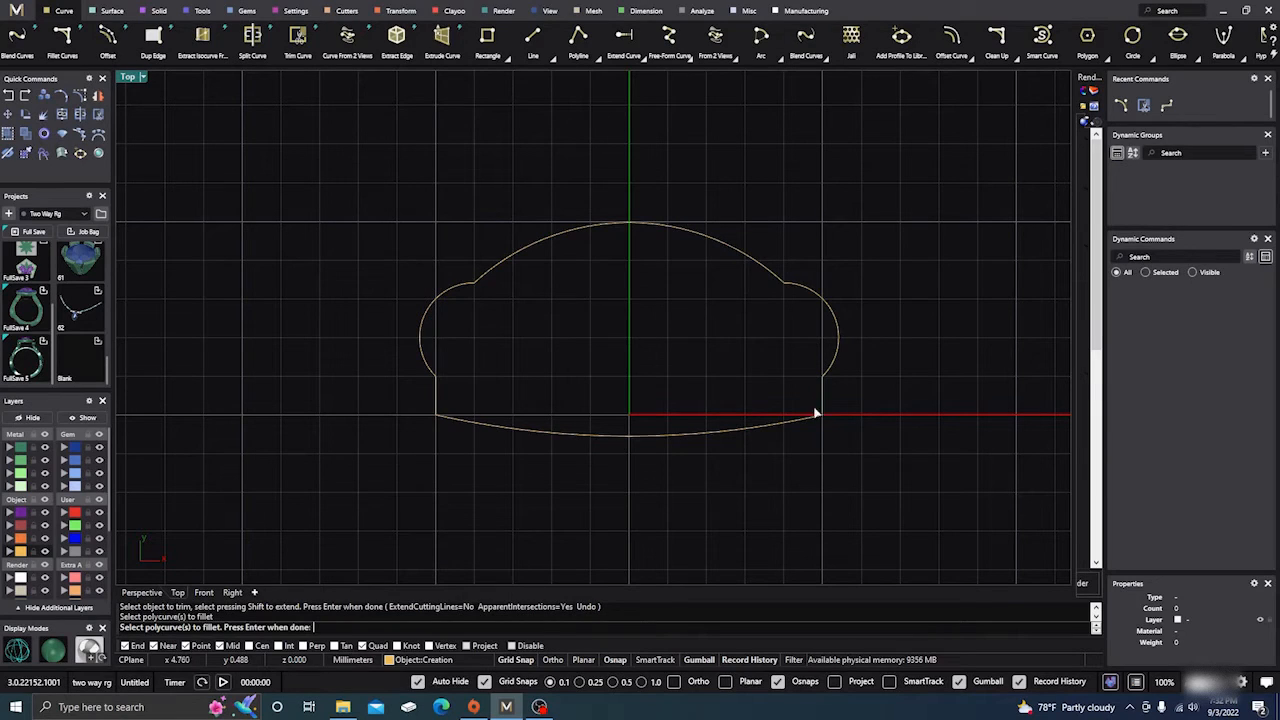
{"action": "left_click_drag", "start_coordinate": [869, 459], "coordinate": [365, 160]}
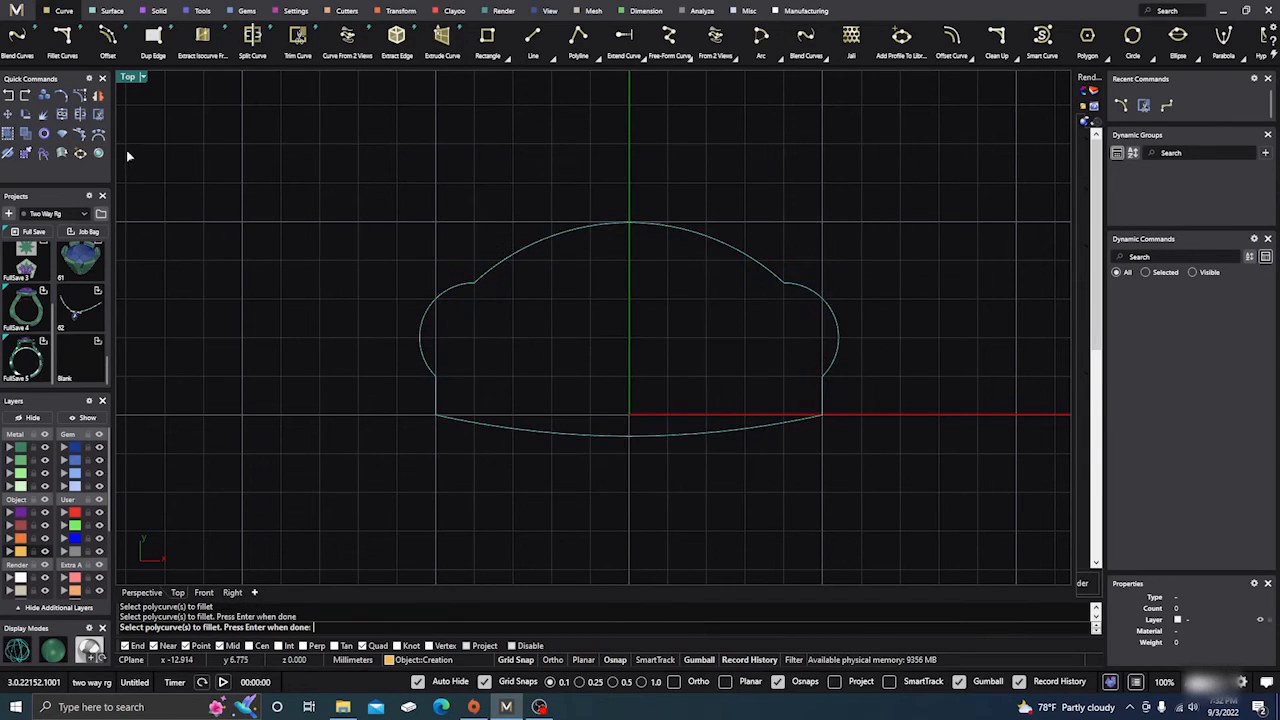
{"action": "key", "text": "Return"}
{"action": "key", "text": "Return"}
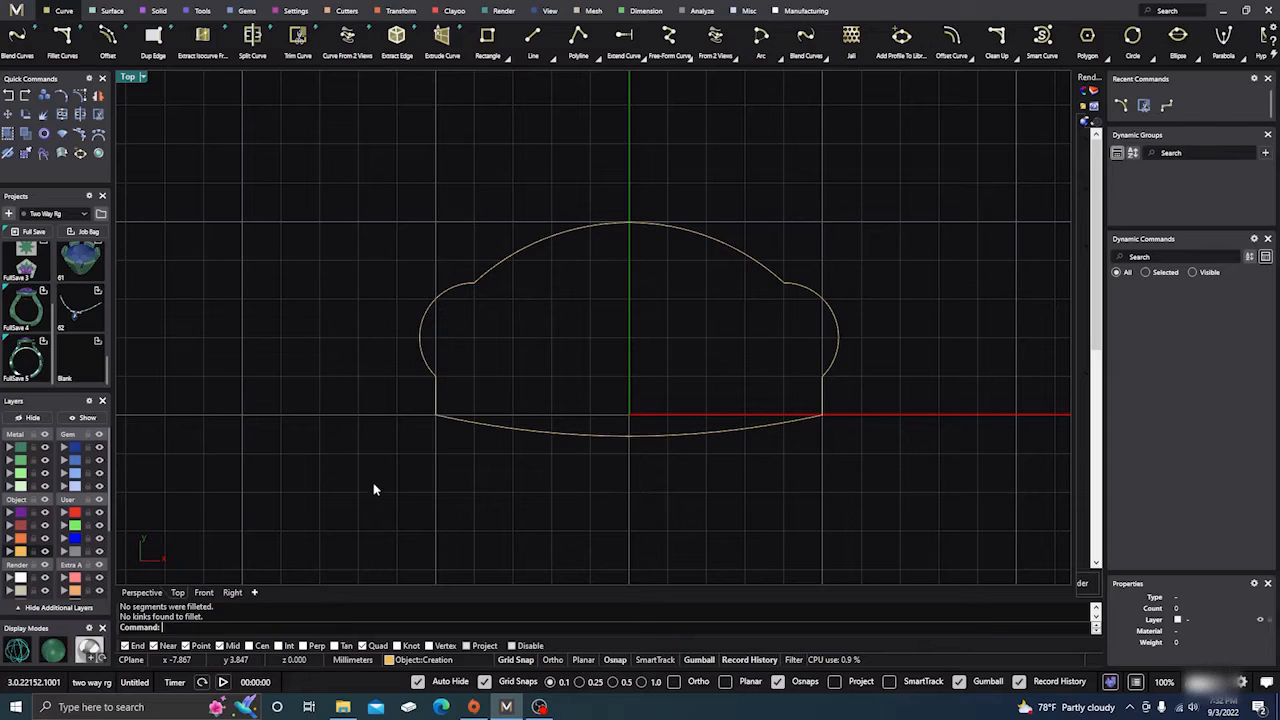
Join all six outline curves into one closed curve and accept the broken history.
{"action": "left_click_drag", "start_coordinate": [371, 476], "coordinate": [893, 207]}
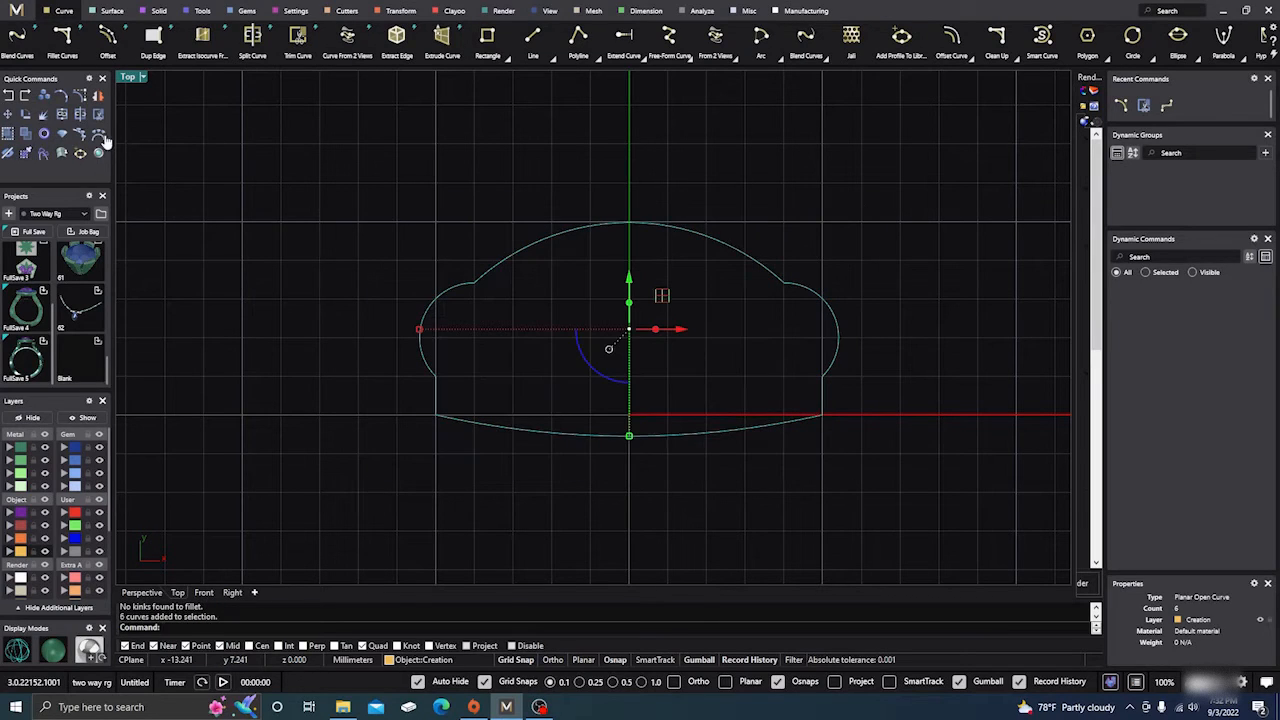
{"action": "left_click", "coordinate": [62, 115]}
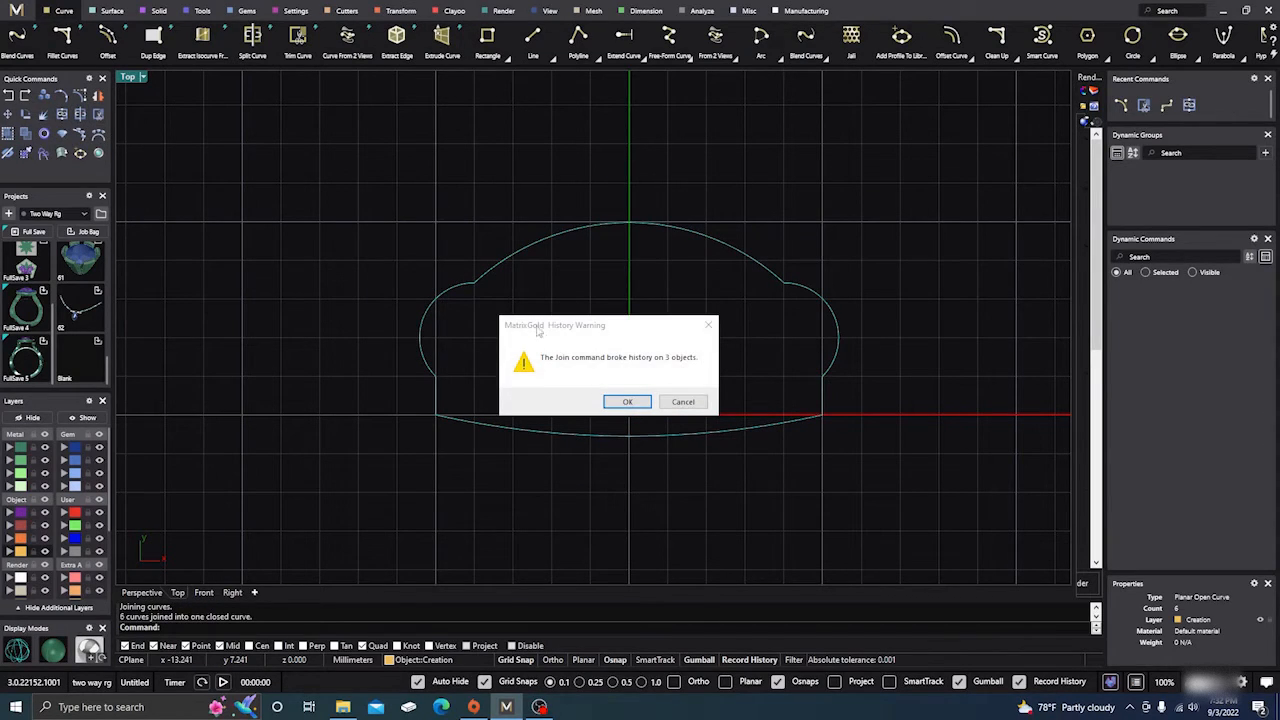
{"action": "left_click", "coordinate": [626, 404]}
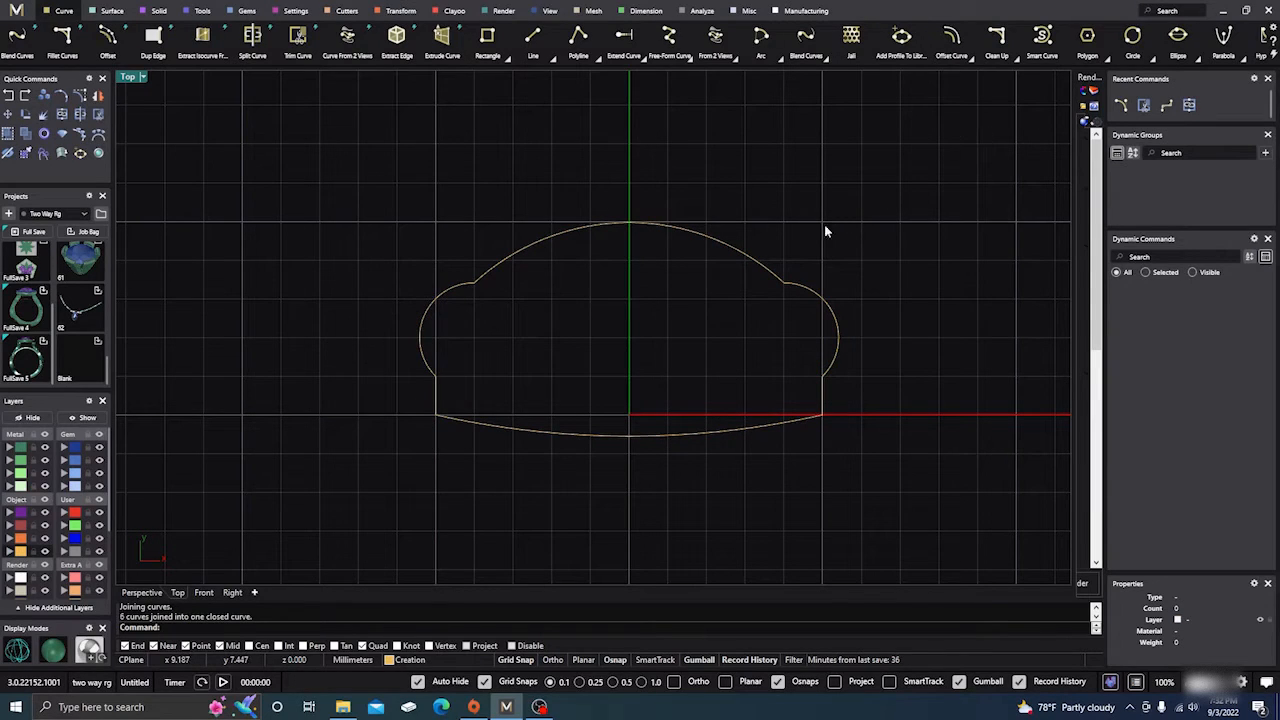
Round all corners of the joined profile with Fillet Corners at a 0.3 radius, and deselect the curve.
{"action": "left_click", "coordinate": [789, 284]}
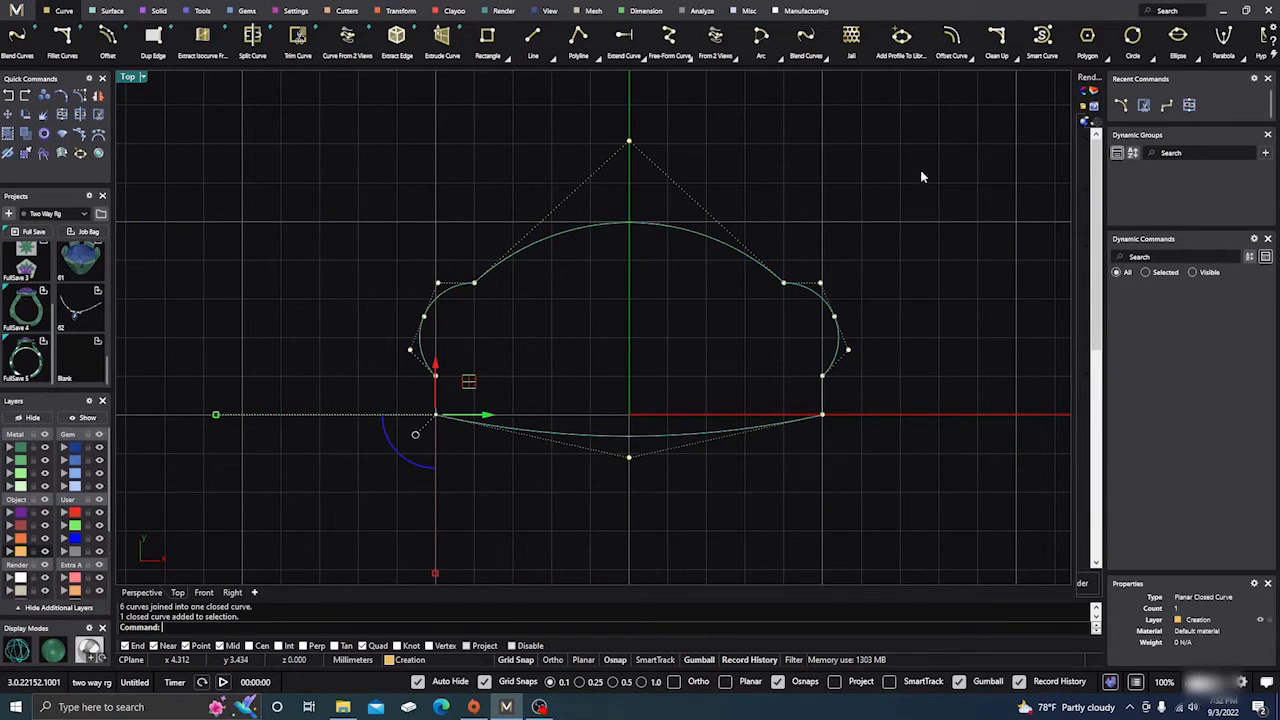
{"action": "left_click", "coordinate": [1017, 61]}
{"action": "left_click", "coordinate": [1046, 91]}
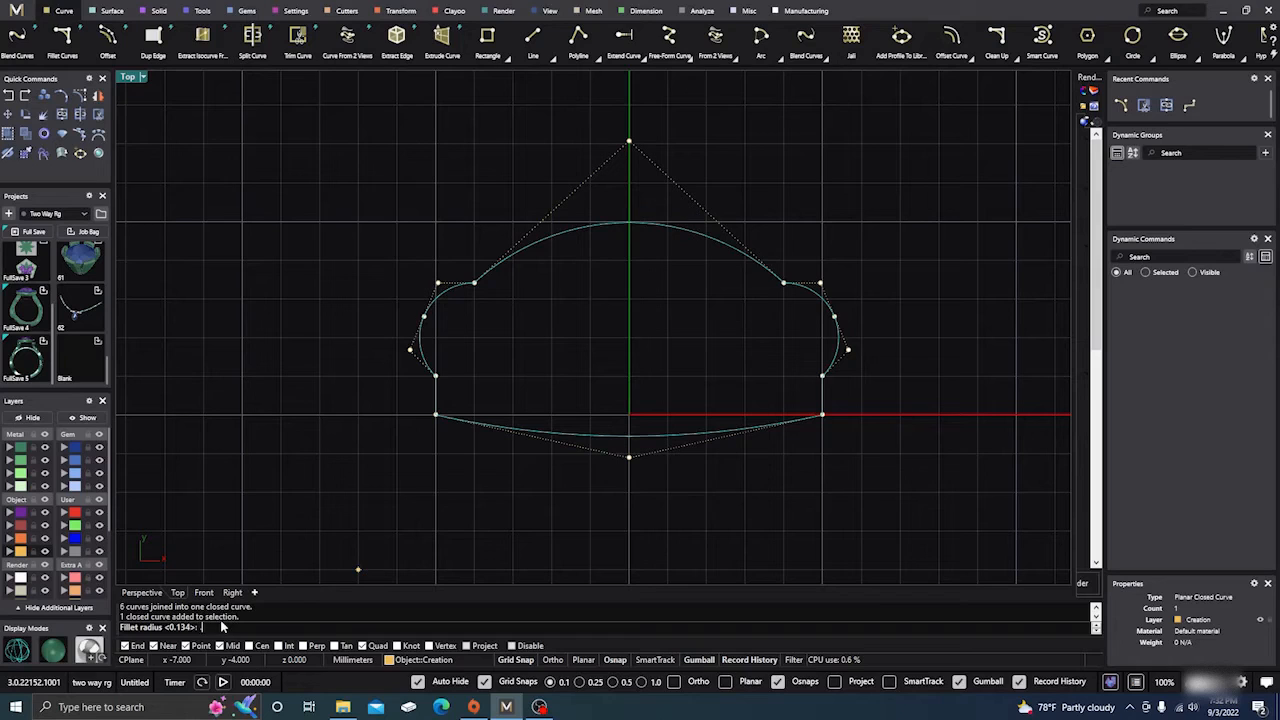
{"action": "type", "text": ".3"}
{"action": "key", "text": "Return"}
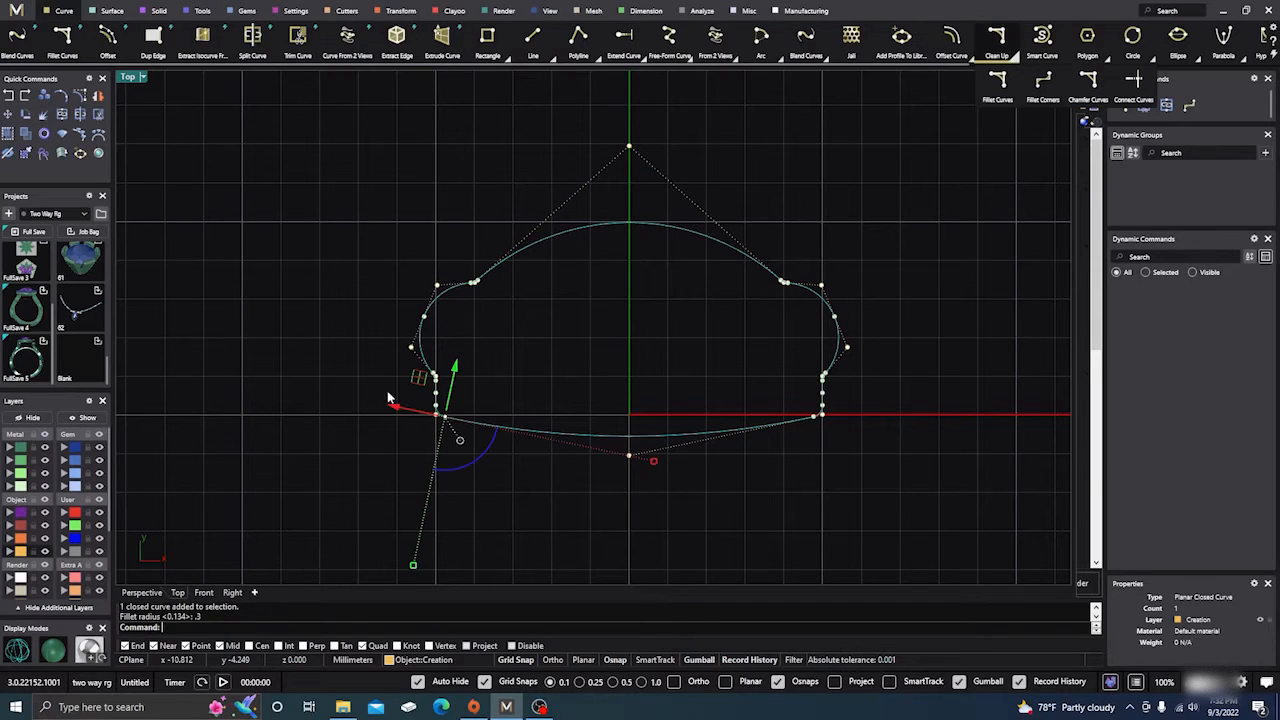
{"action": "left_click", "coordinate": [354, 289]}
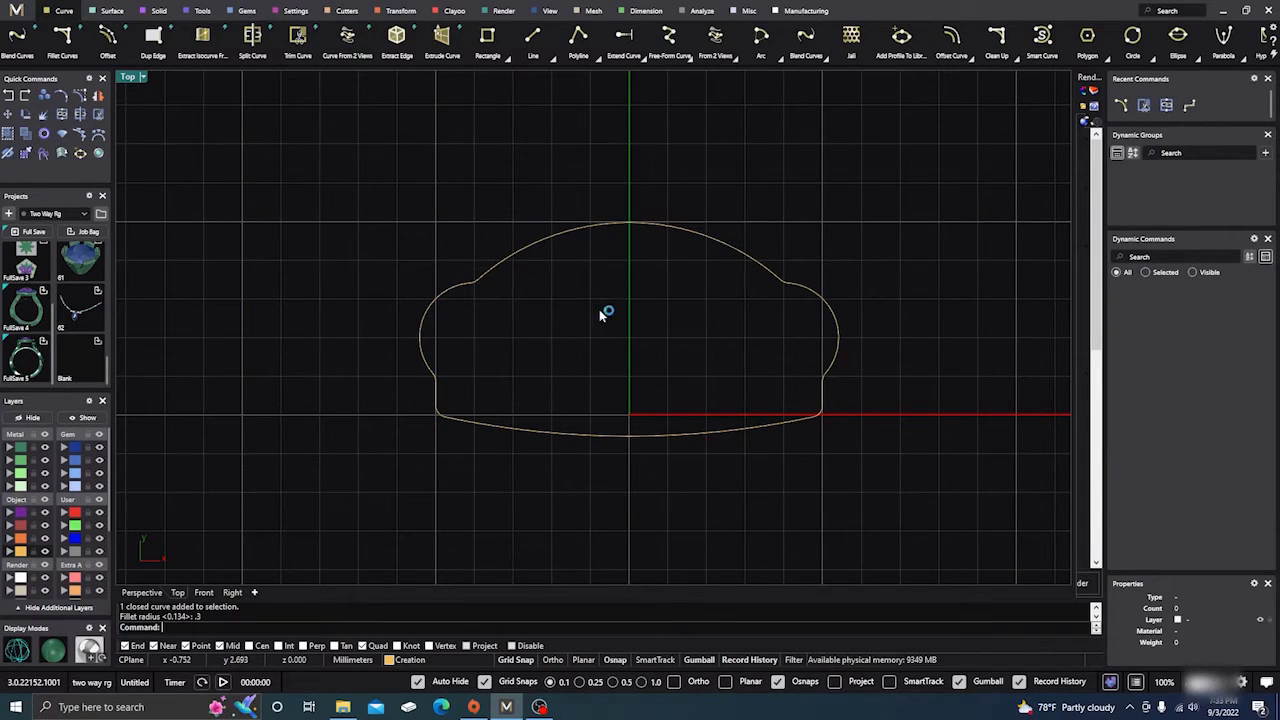
{"action": "right_click_drag", "start_coordinate": [606, 314], "coordinate": [583, 289]}
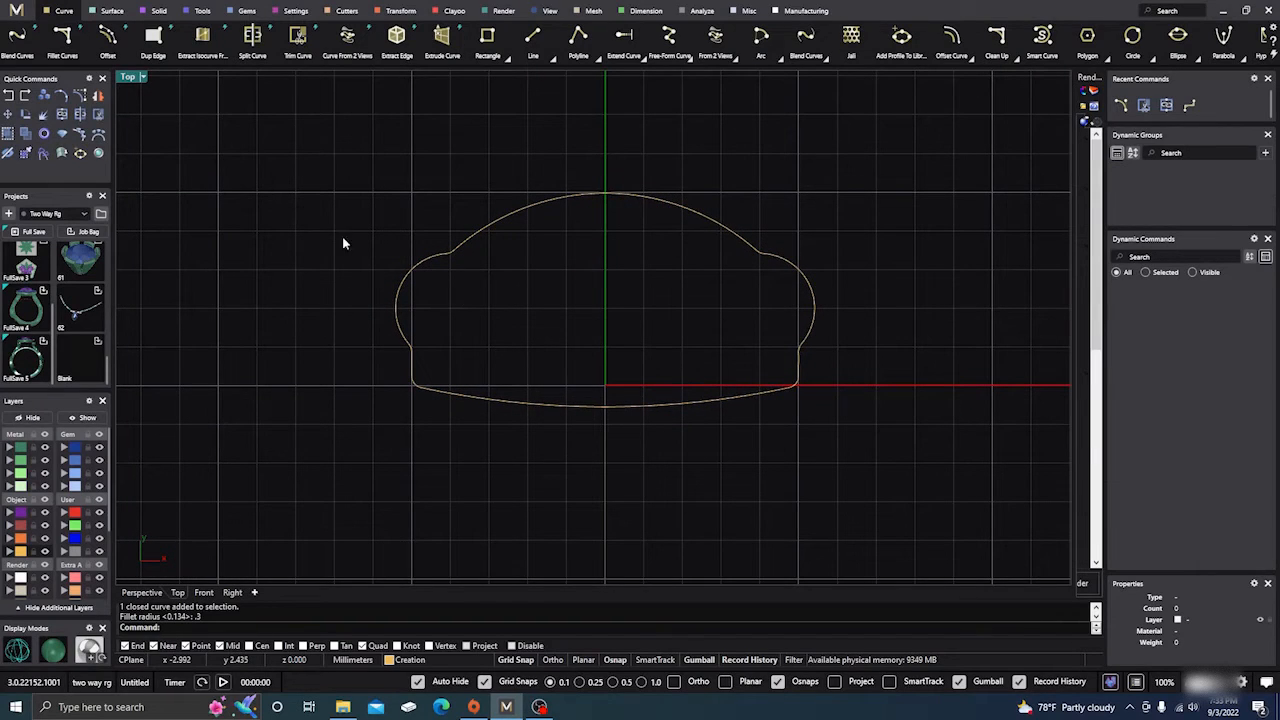
{"action": "left_click", "coordinate": [899, 38]}
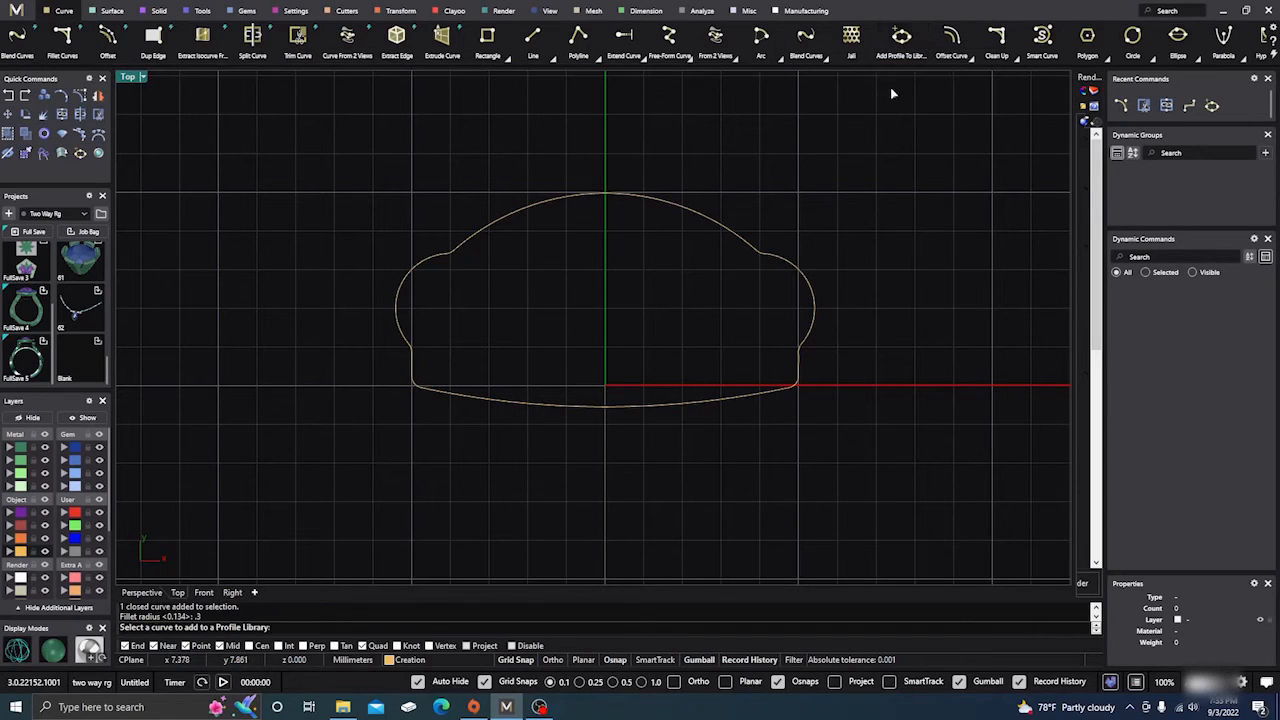
{"action": "left_click", "coordinate": [561, 410]}
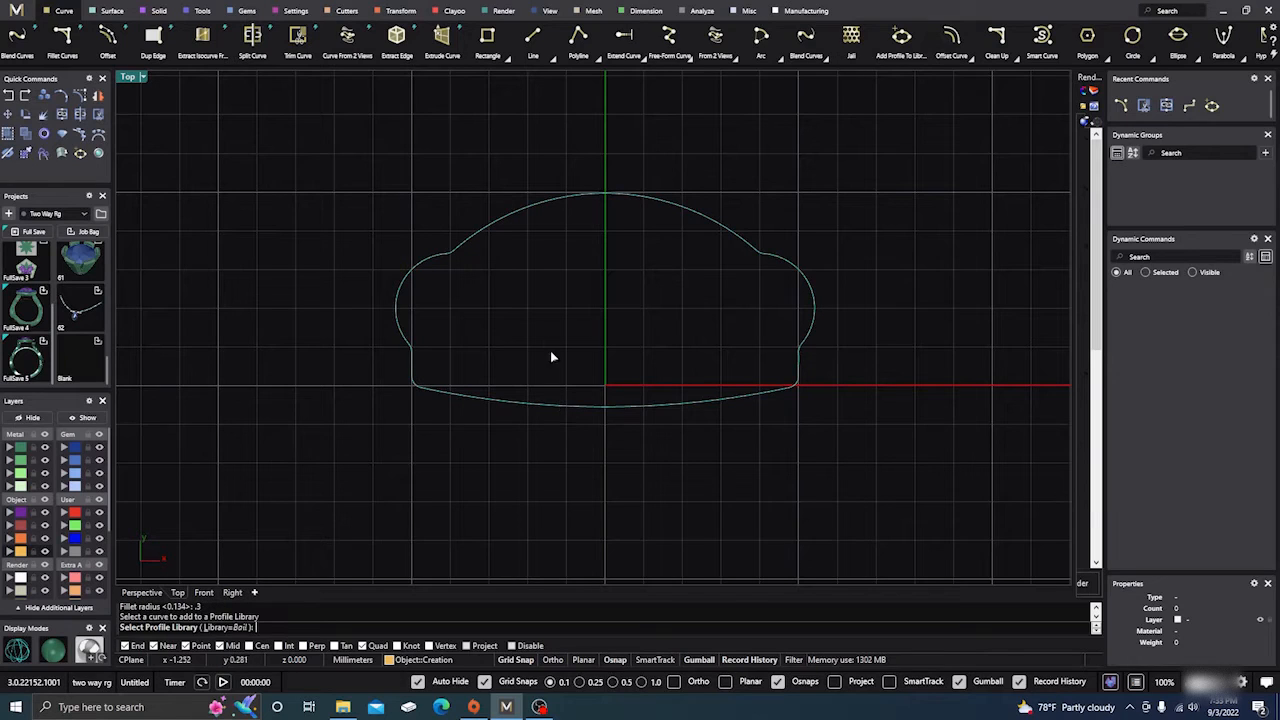
{"action": "key", "text": "Return"}
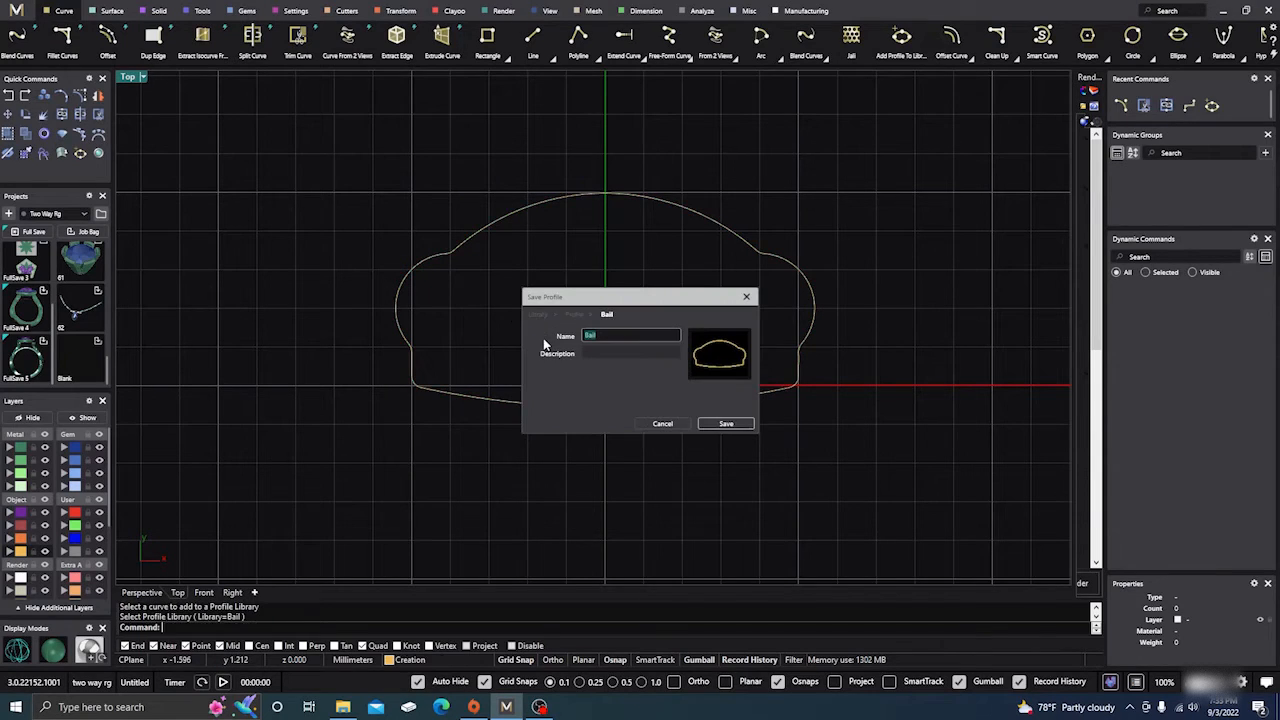
{"action": "left_click", "coordinate": [664, 425]}
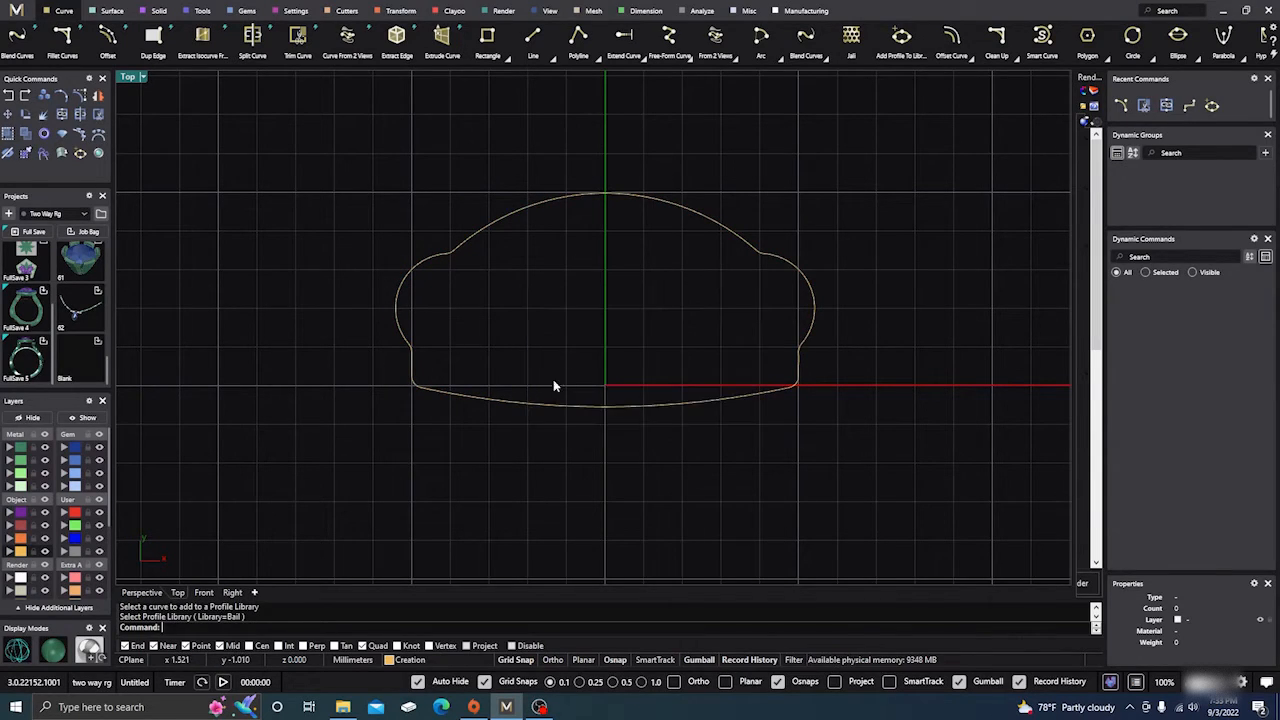
Move the closed profile's seam point to the midpoint of its bottom arc with Adjust Closed Curve Seam.
{"action": "left_click", "coordinate": [671, 210]}
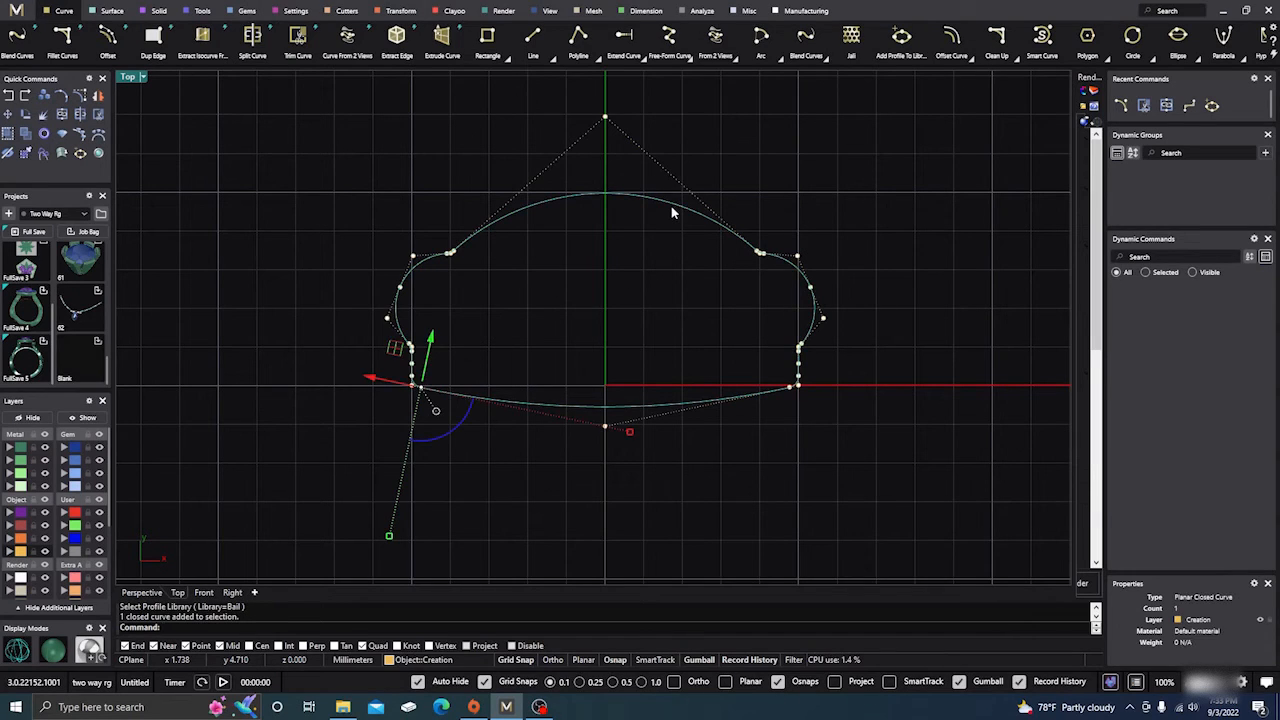
{"action": "left_click", "coordinate": [757, 162]}
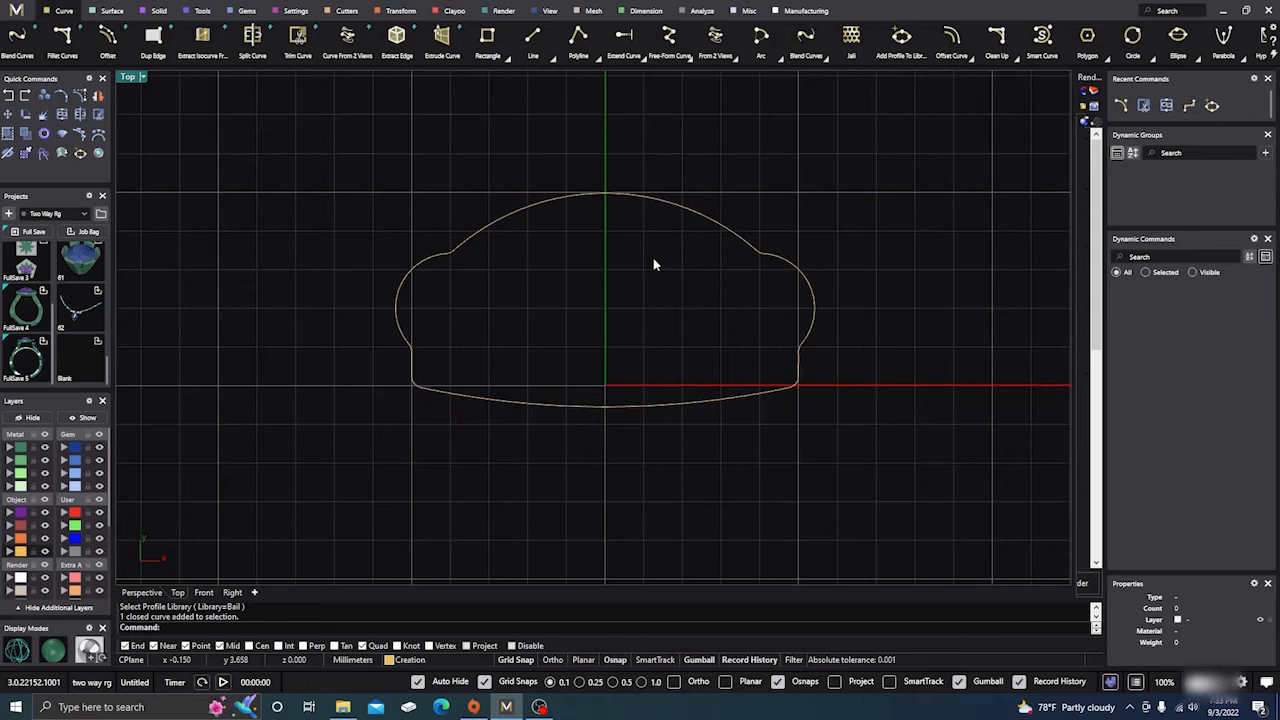
{"action": "left_click", "coordinate": [735, 242]}
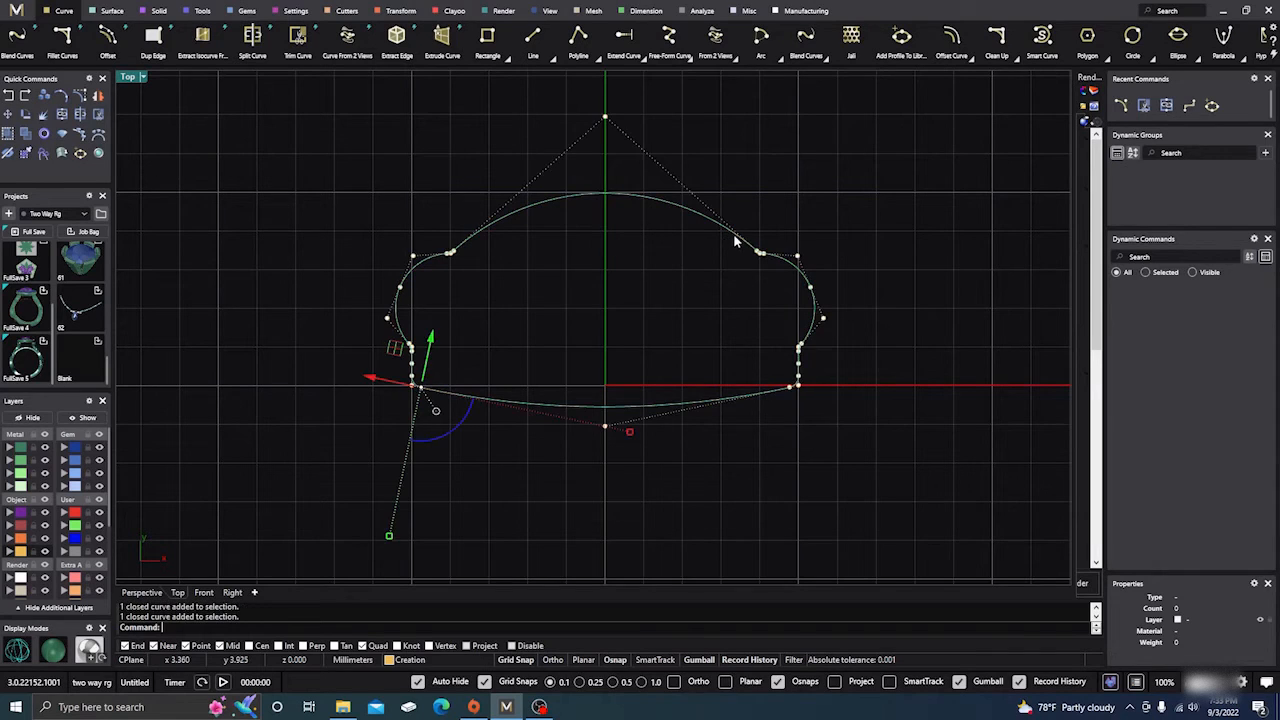
{"action": "left_click", "coordinate": [955, 127]}
{"action": "scroll", "coordinate": [1040, 42], "scroll_direction": "down", "scroll_amount": 3}
{"action": "scroll", "coordinate": [1040, 42], "scroll_direction": "down", "scroll_amount": 2}
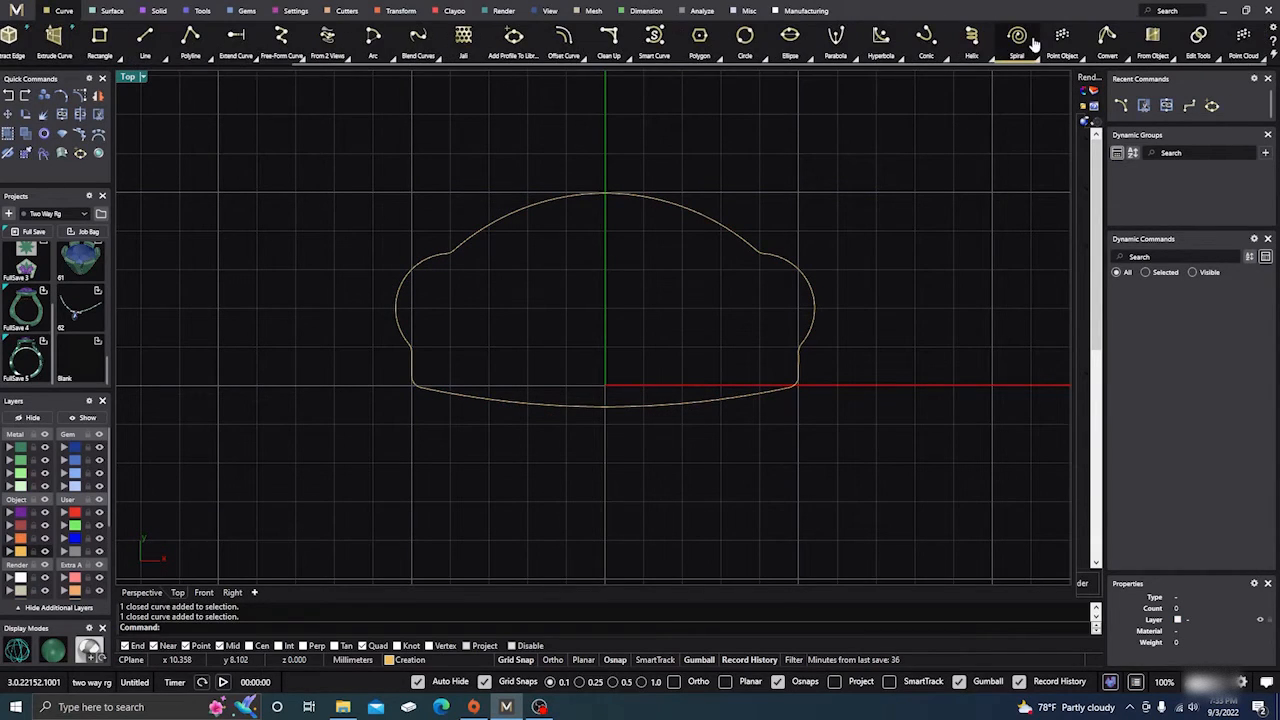
{"action": "left_click", "coordinate": [1219, 62]}
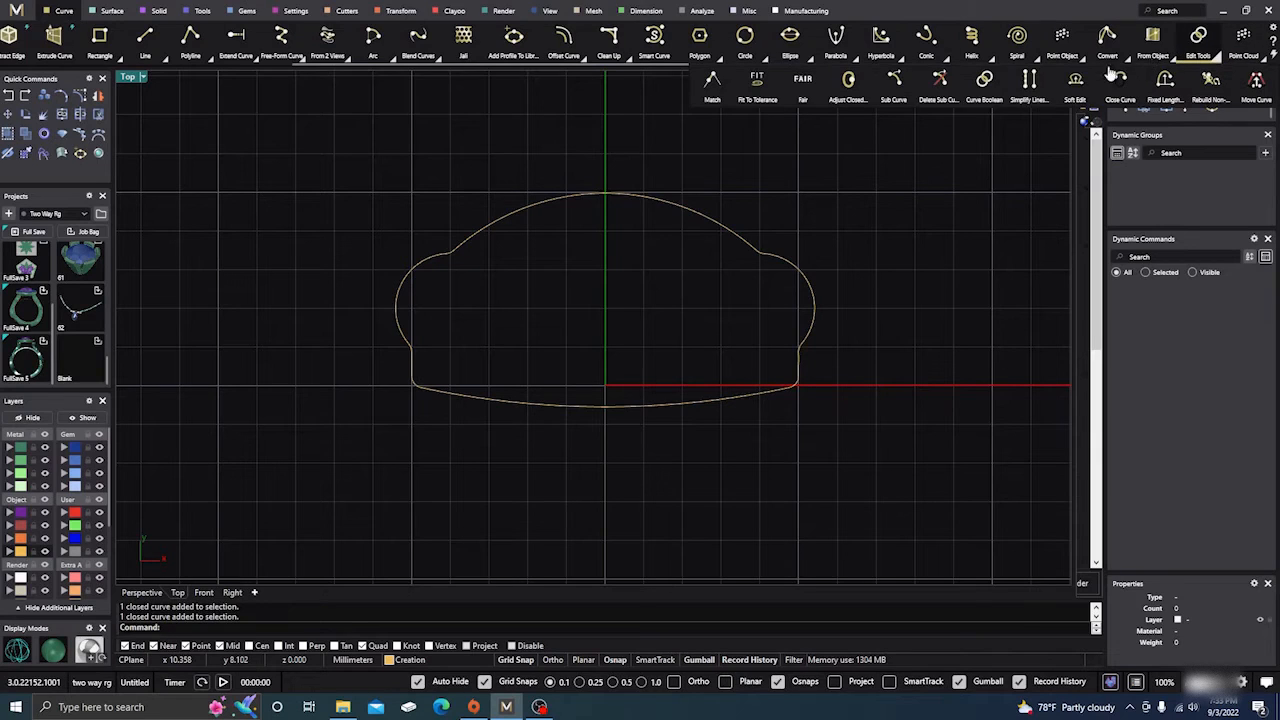
{"action": "left_click", "coordinate": [855, 90]}
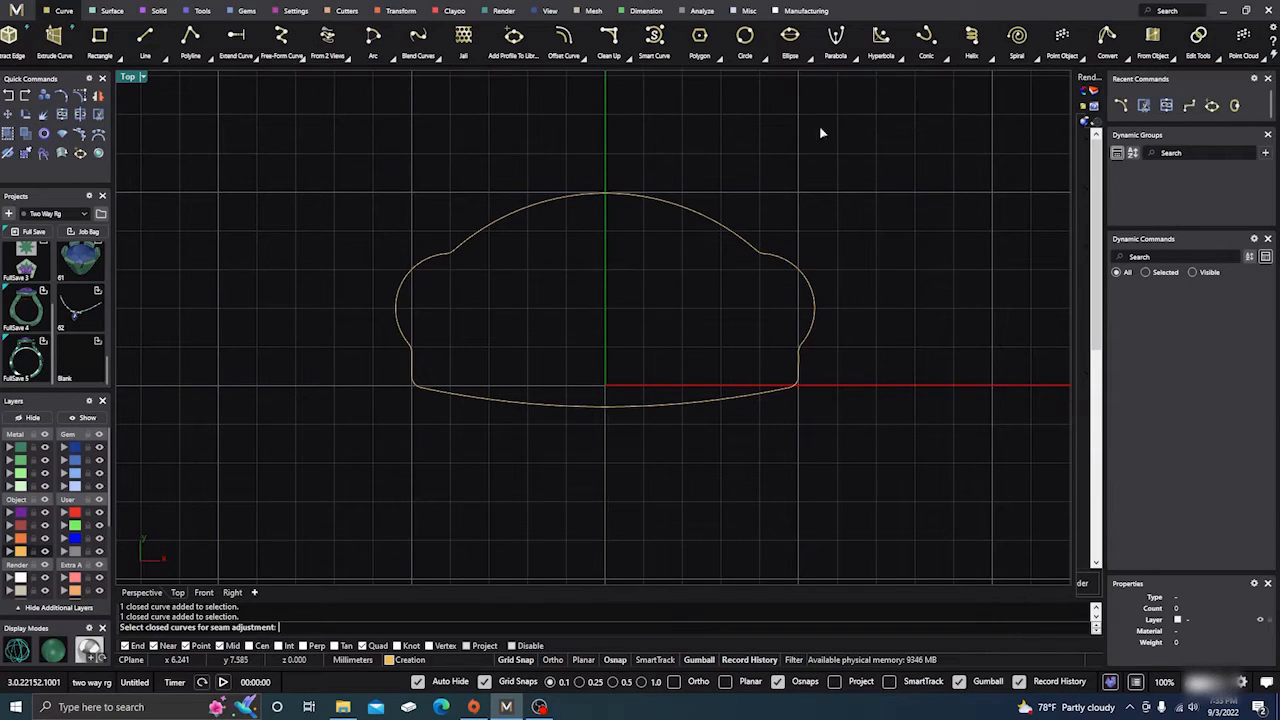
{"action": "left_click", "coordinate": [704, 217]}
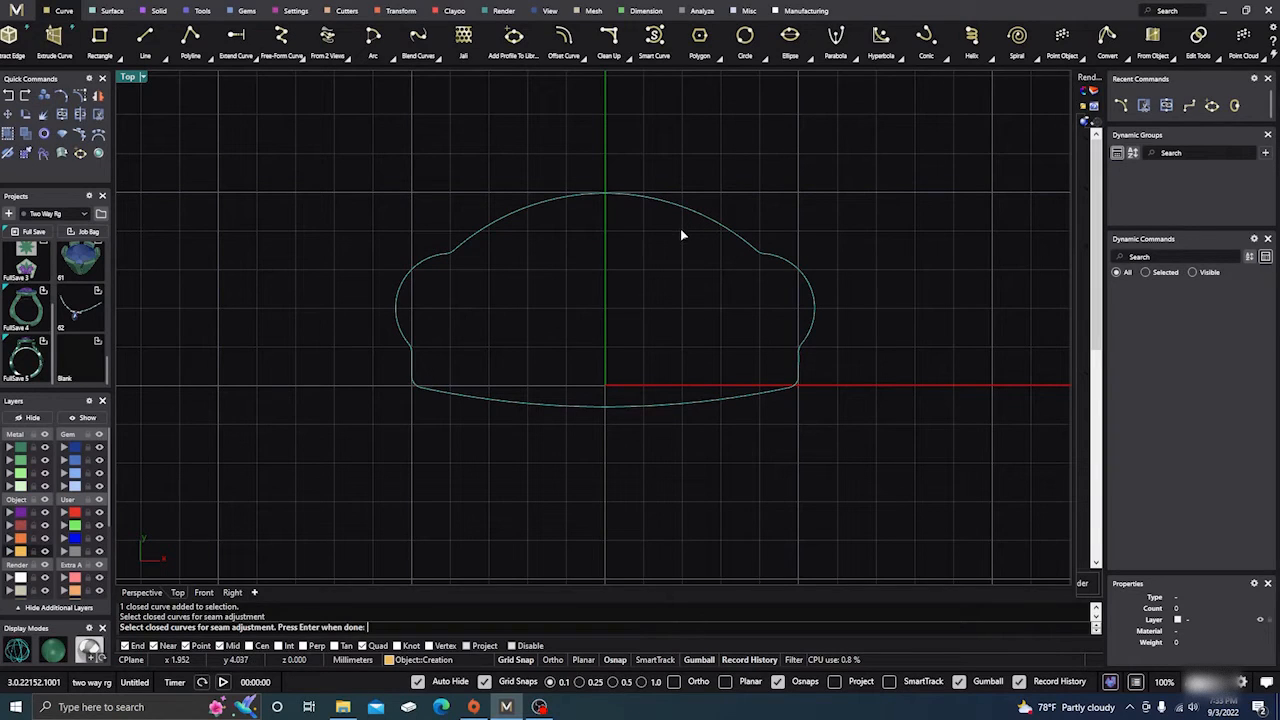
{"action": "key", "text": "Return"}
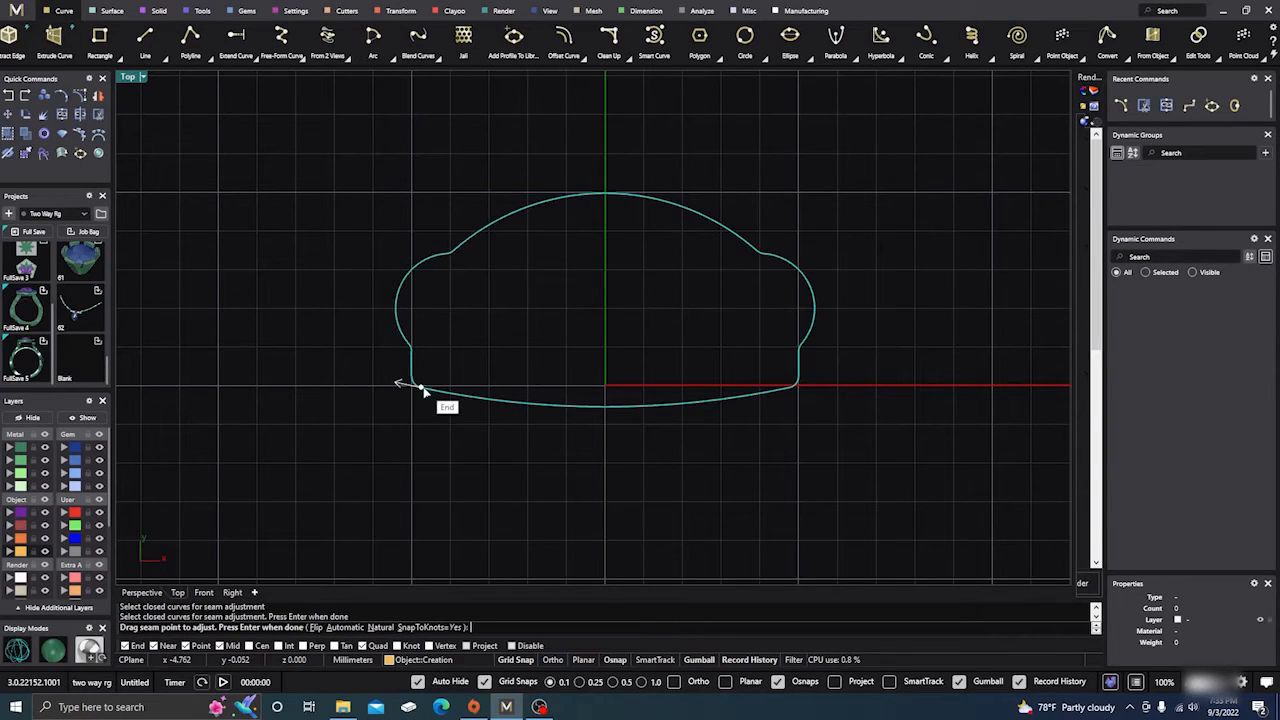
{"action": "mouse_move", "coordinate": [425, 390]}
{"action": "left_mouse_down"}
{"action": "mouse_move", "coordinate": [608, 419]}
{"action": "mouse_move", "coordinate": [613, 435]}
{"action": "mouse_move", "coordinate": [605, 412]}
{"action": "left_mouse_up"}
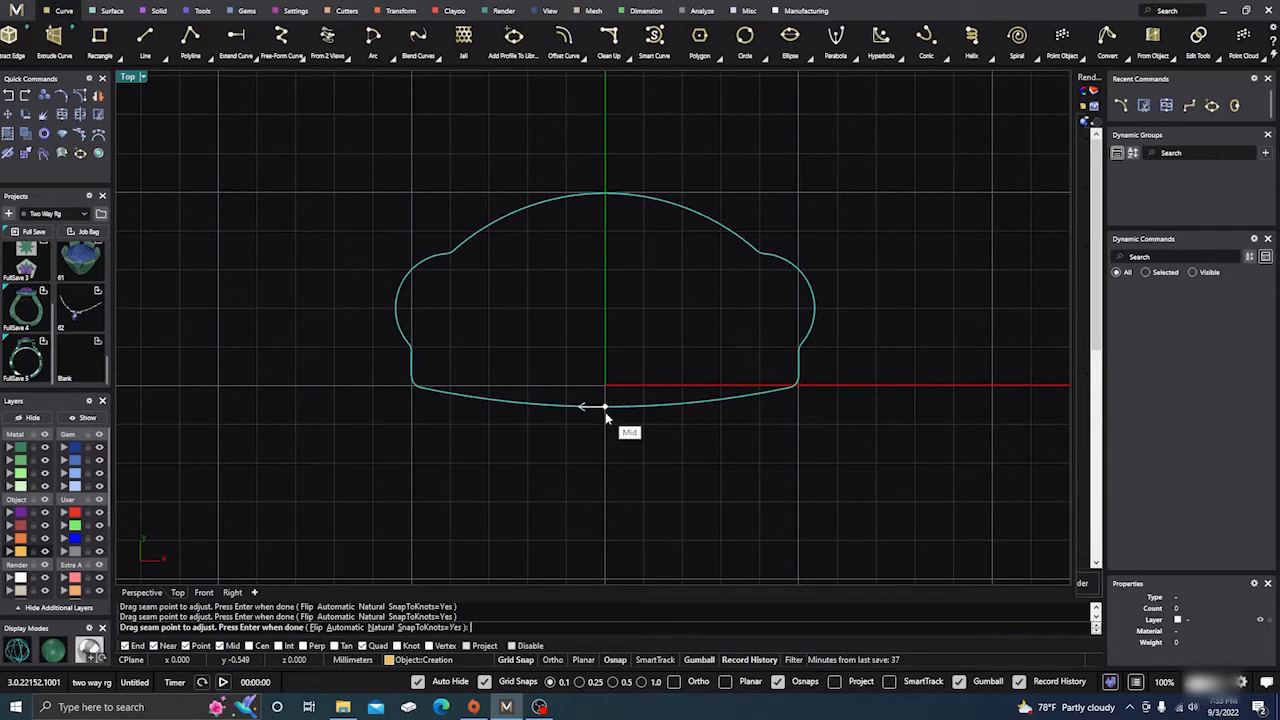
{"action": "key", "text": "Return"}
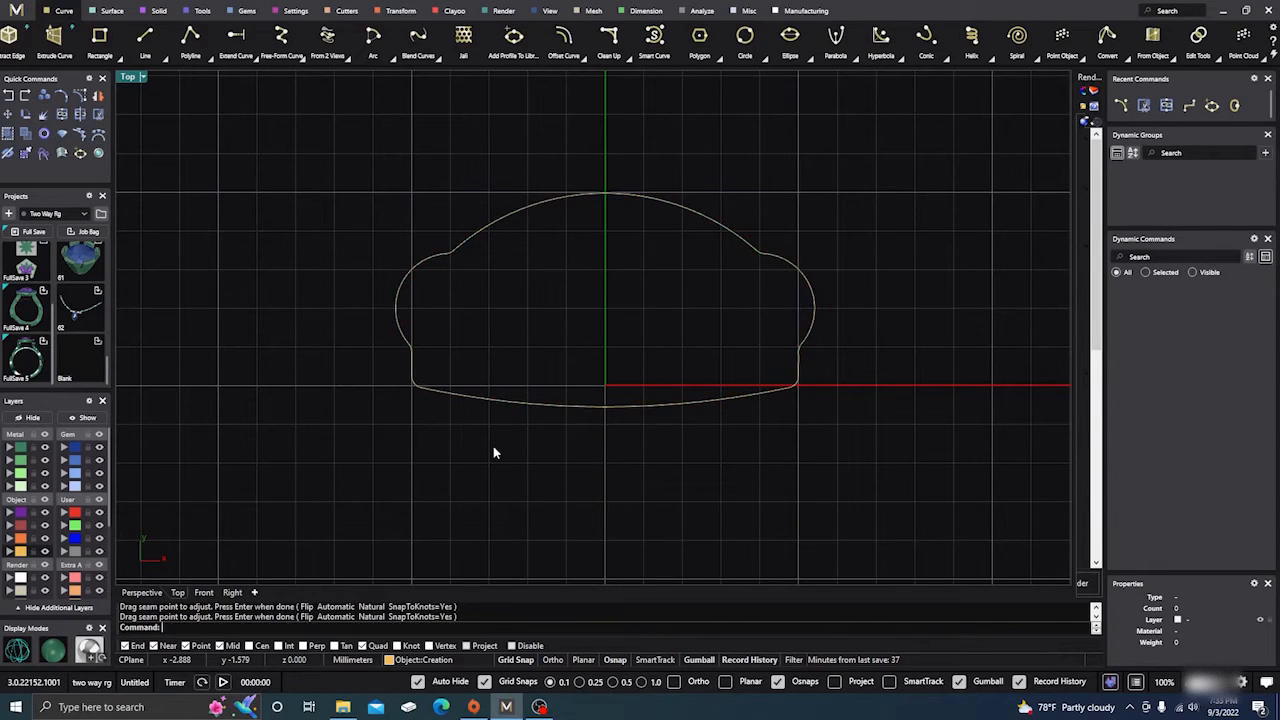
Check the profile's seam point with Adjust Closed Curve Seam, and select the whole curve to inspect its control points and gumball.
{"action": "left_click", "coordinate": [572, 401]}
{"action": "left_click", "coordinate": [870, 211]}
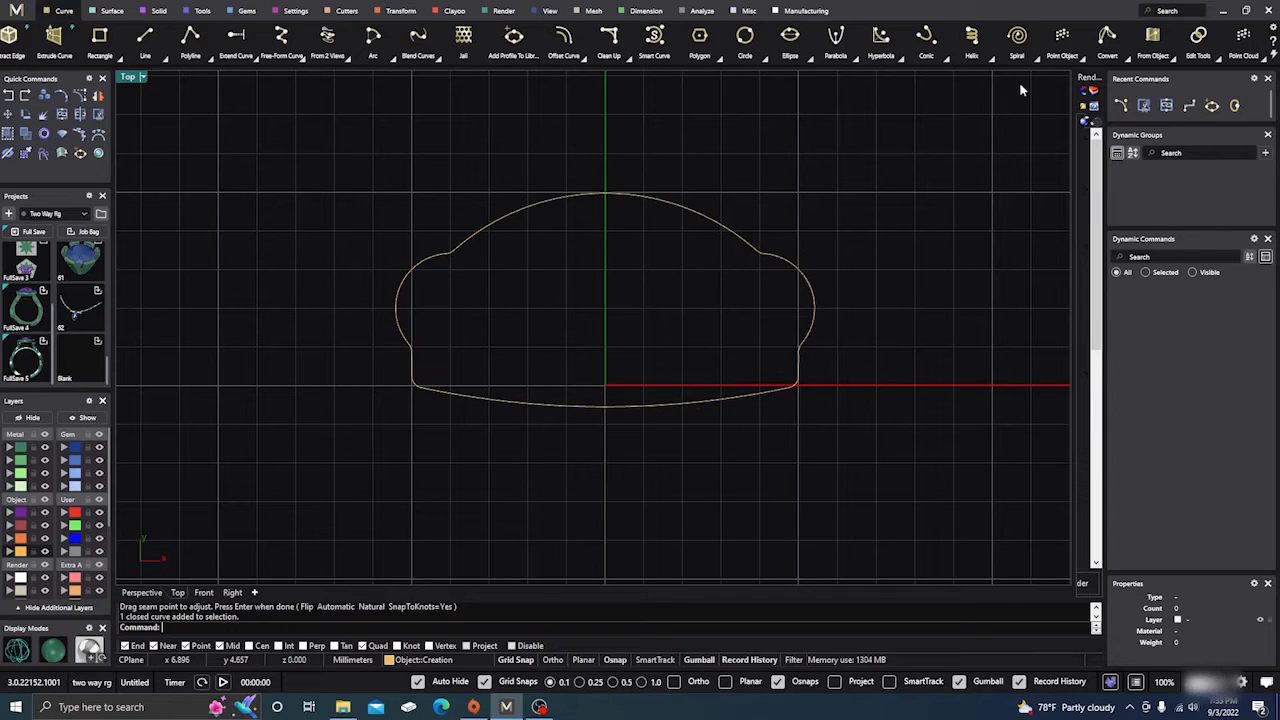
{"action": "left_click", "coordinate": [1206, 48]}
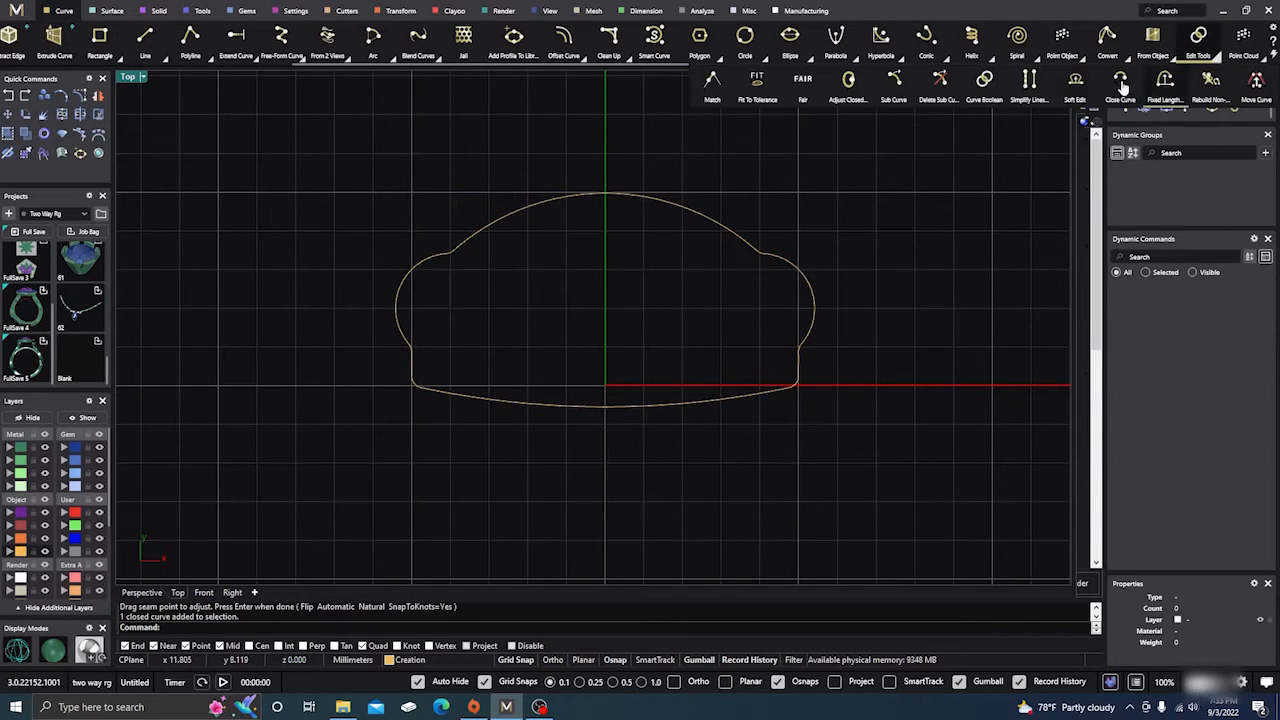
{"action": "left_click", "coordinate": [846, 82]}
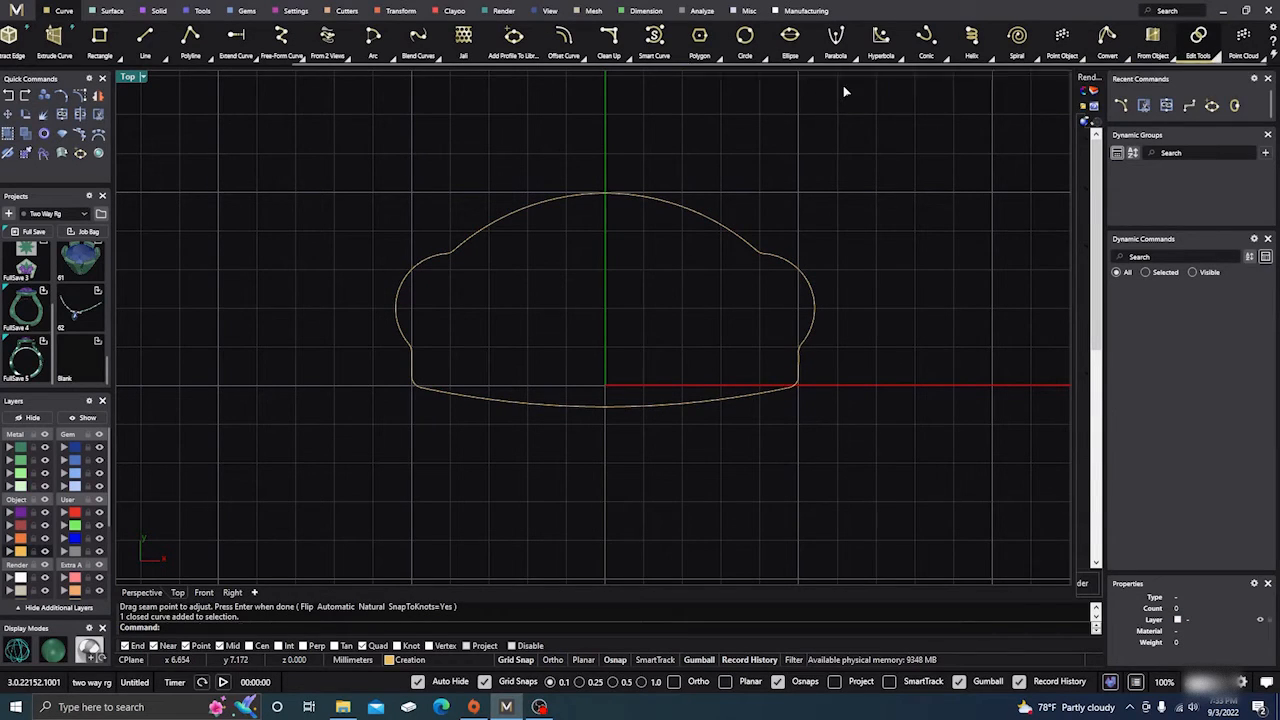
{"action": "left_click", "coordinate": [735, 240]}
{"action": "key", "text": "Return"}
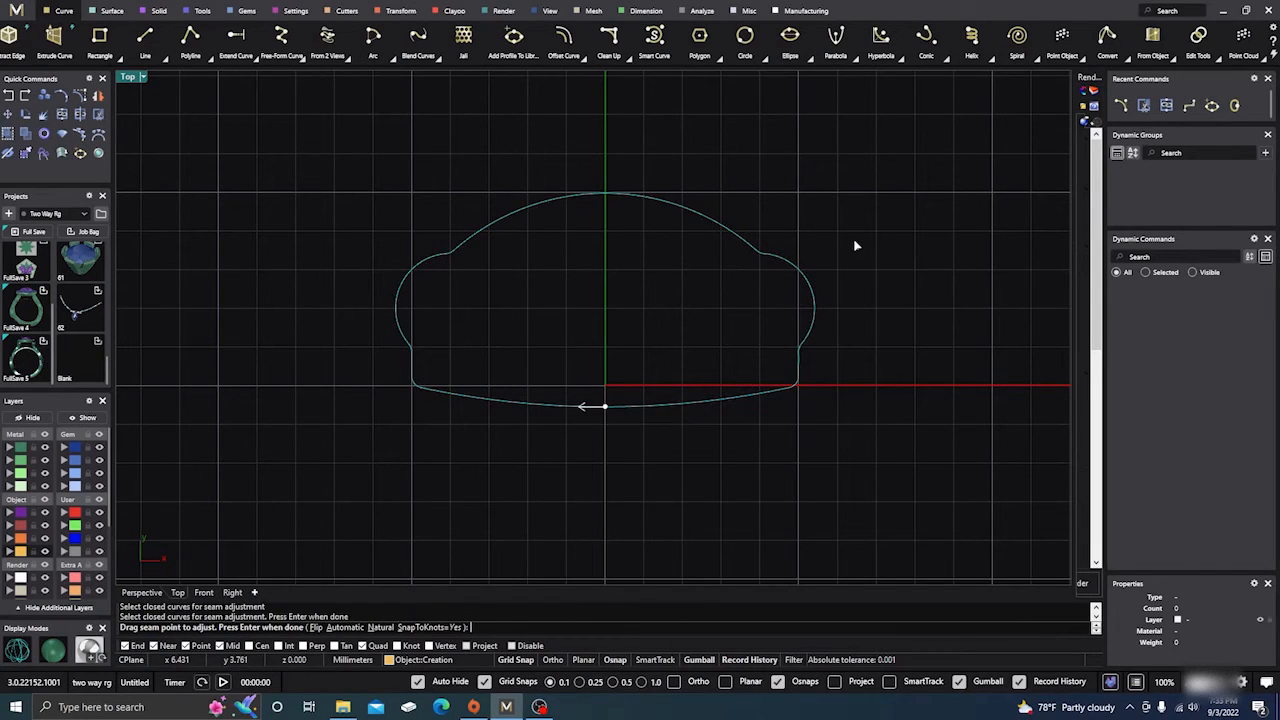
{"action": "key", "text": "Return"}
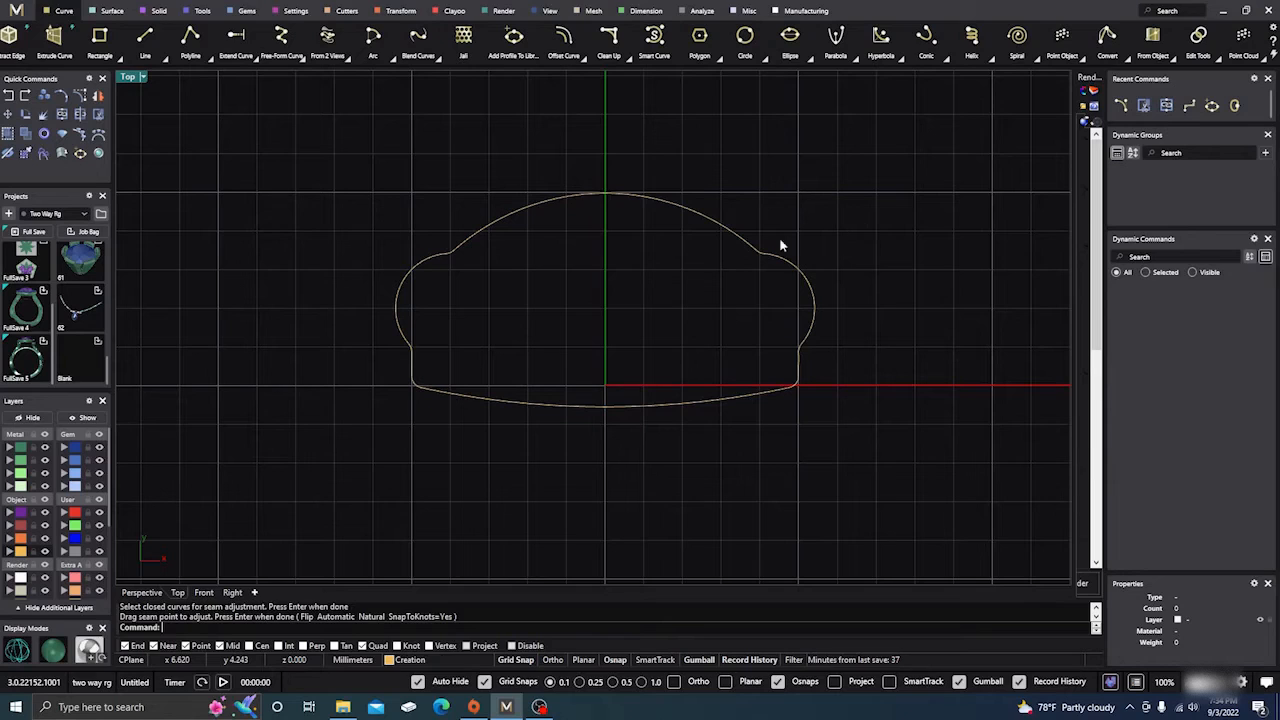
{"action": "scroll", "coordinate": [627, 333], "scroll_direction": "down", "scroll_amount": 1}
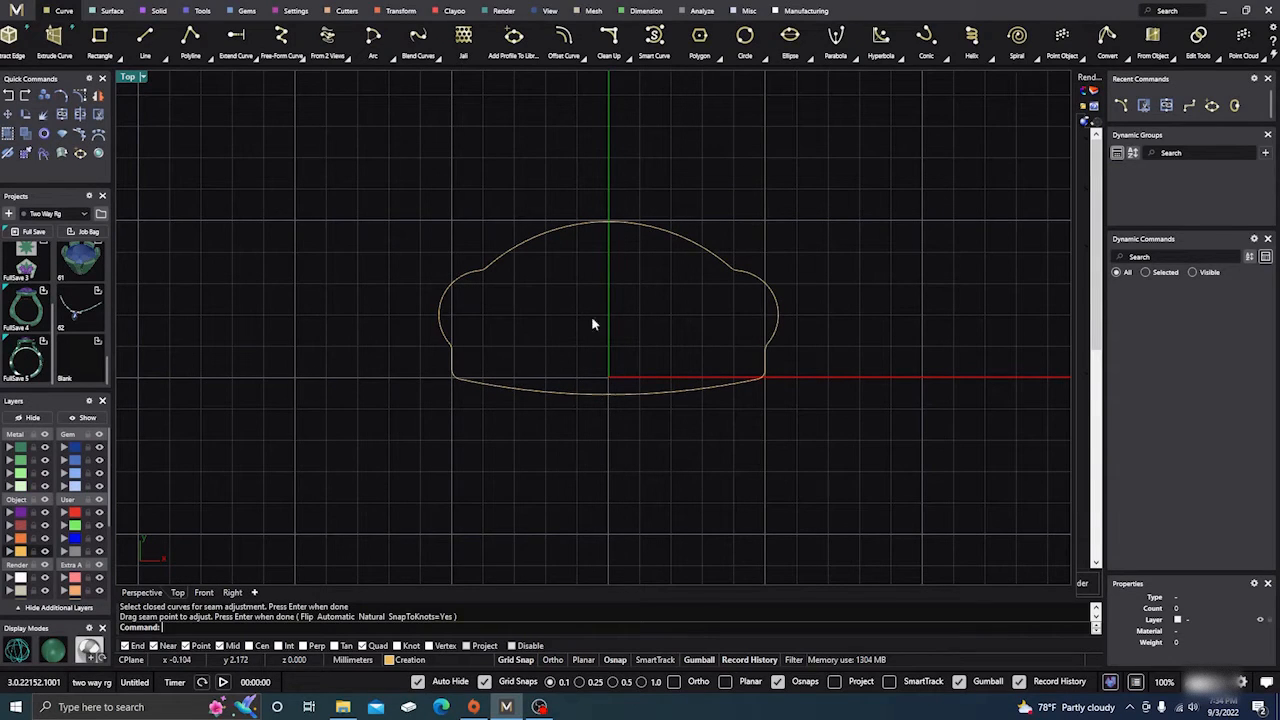
{"action": "left_click_drag", "start_coordinate": [368, 162], "coordinate": [846, 449]}
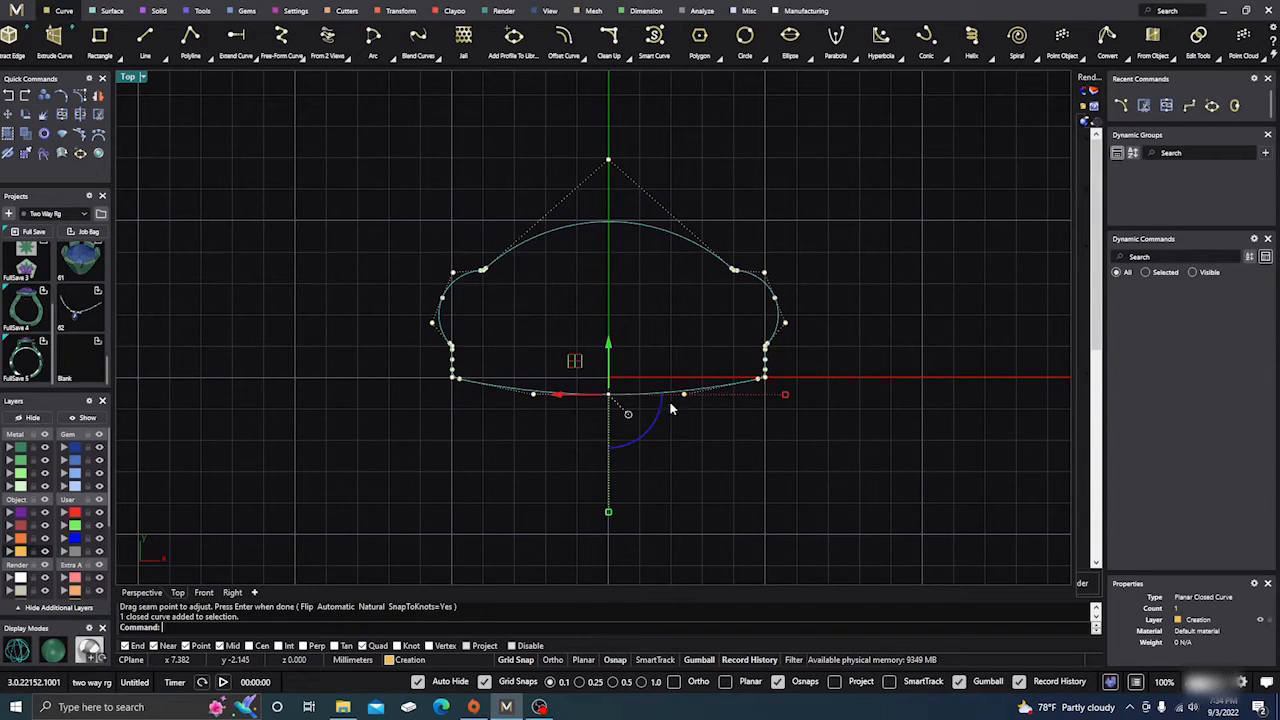
{"action": "left_click", "coordinate": [402, 430]}
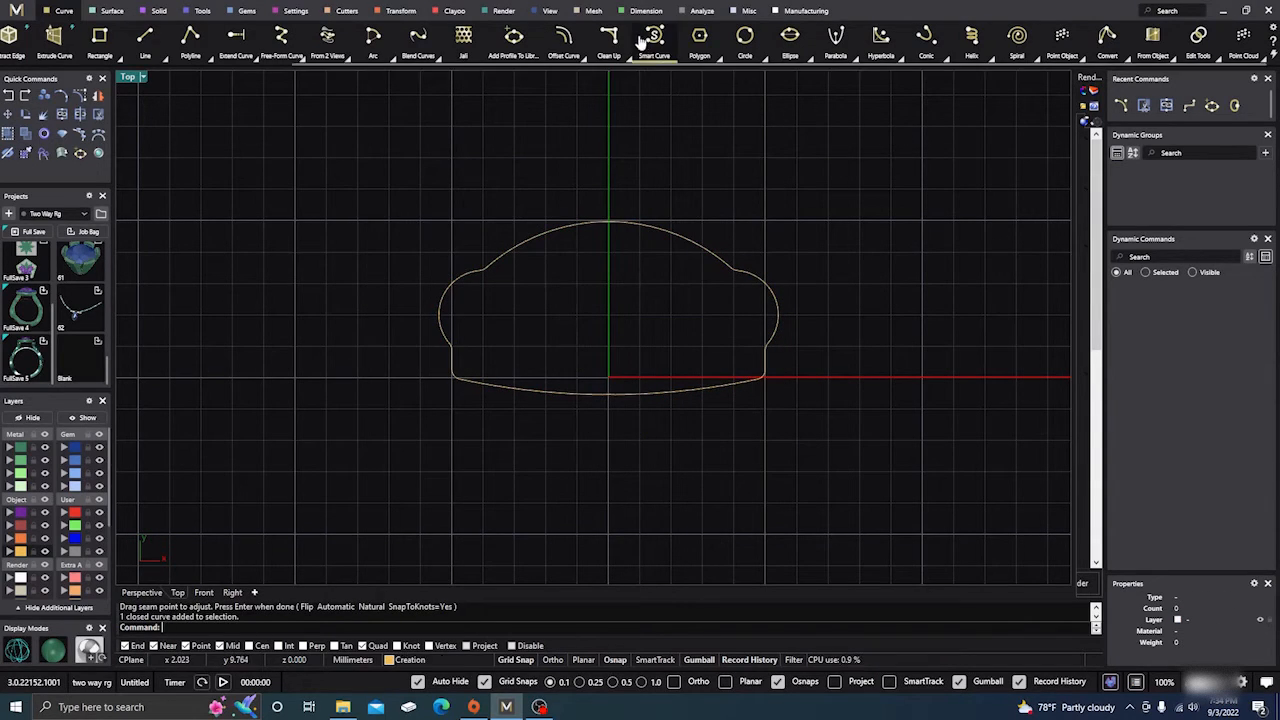
Add the closed profile curve to the Shank profile library under the name 001.
{"action": "scroll", "coordinate": [712, 48], "scroll_direction": "up", "scroll_amount": 8}
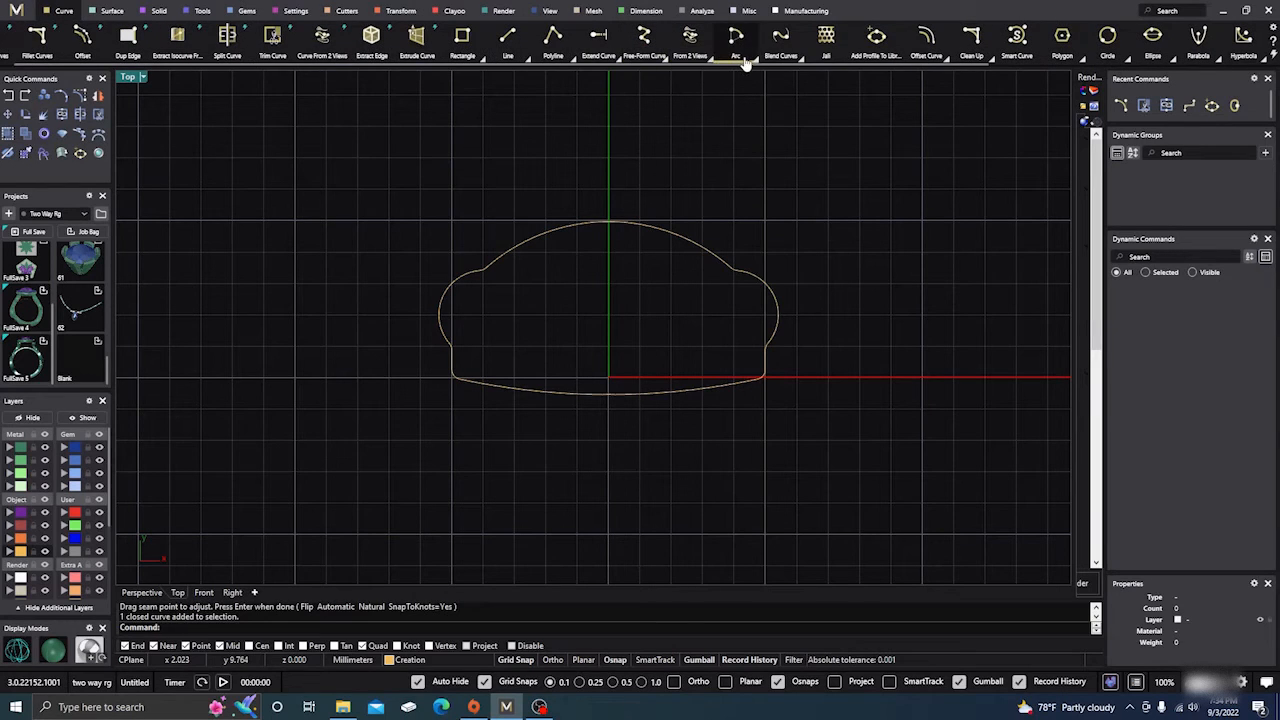
{"action": "left_click", "coordinate": [875, 45]}
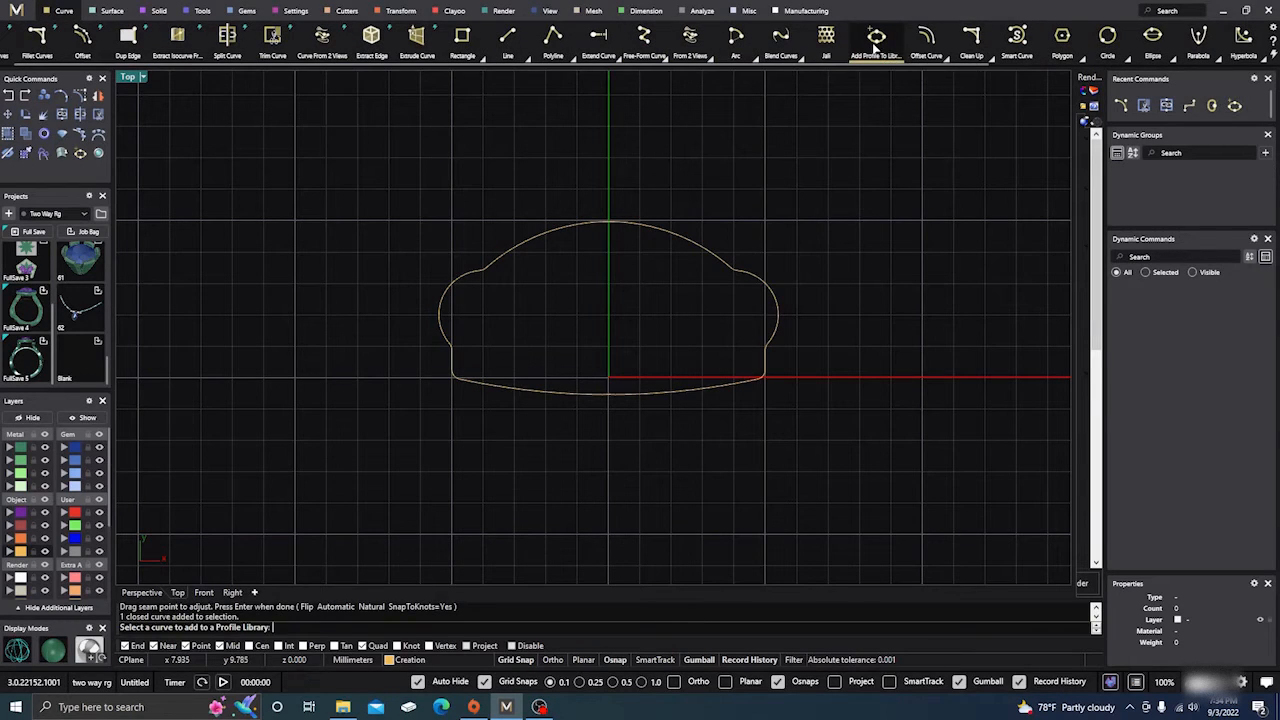
{"action": "left_click", "coordinate": [517, 391]}
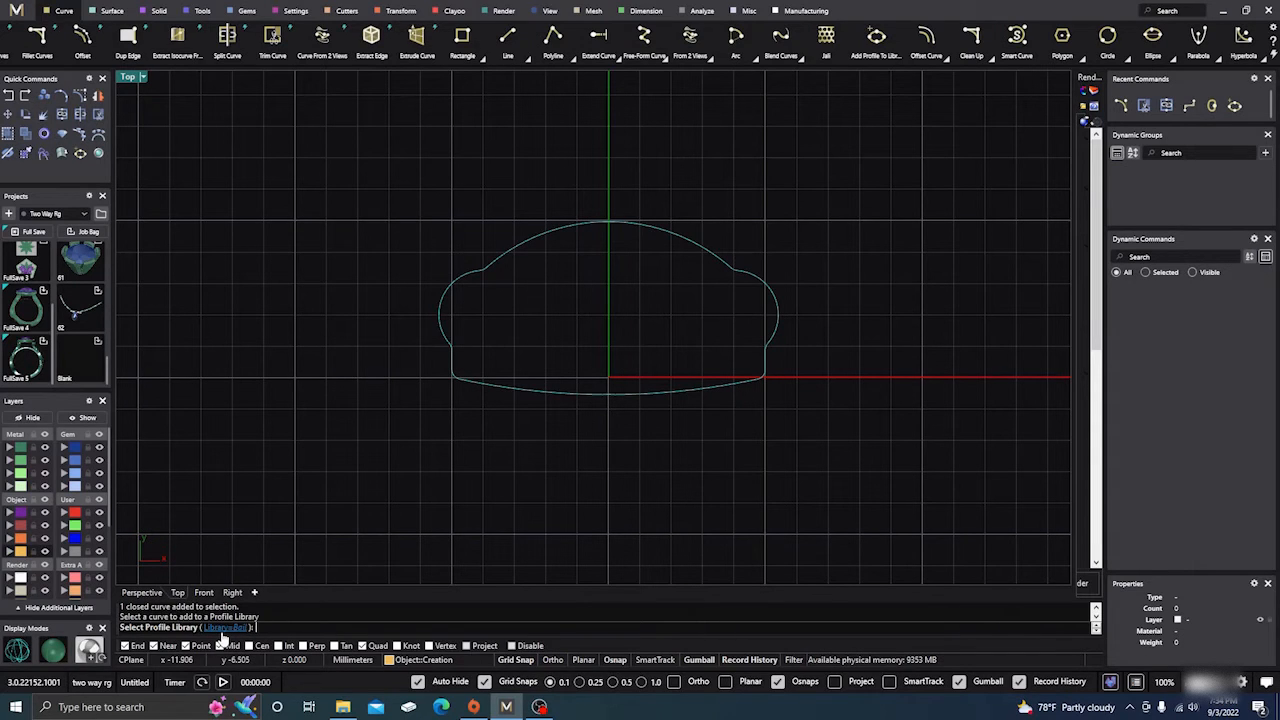
{"action": "left_click", "coordinate": [223, 629]}
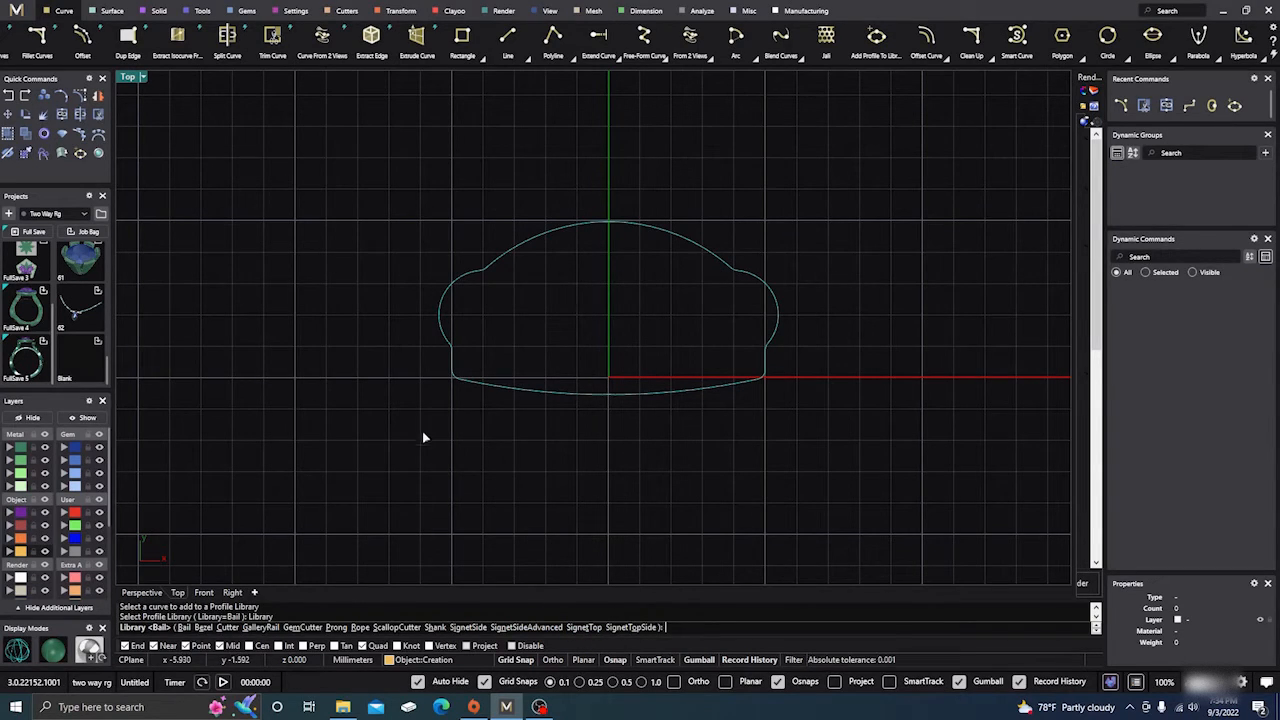
{"action": "left_click", "coordinate": [436, 628]}
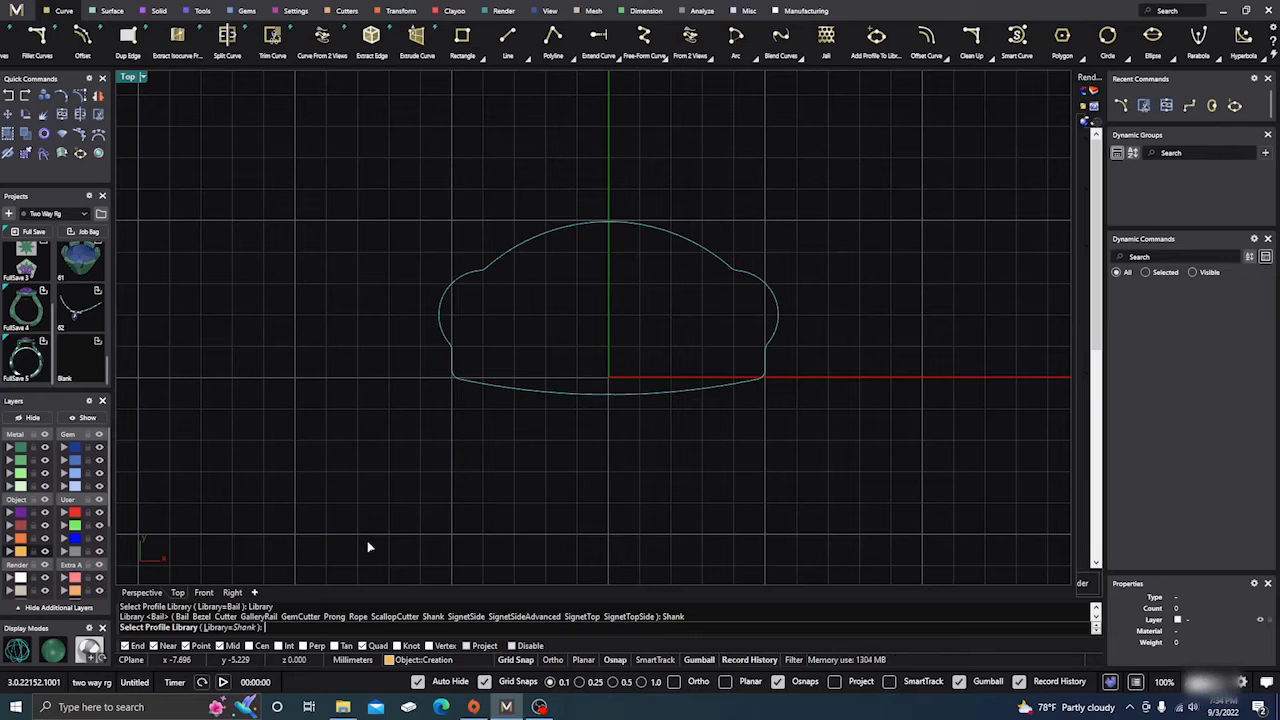
{"action": "key", "text": "Return"}
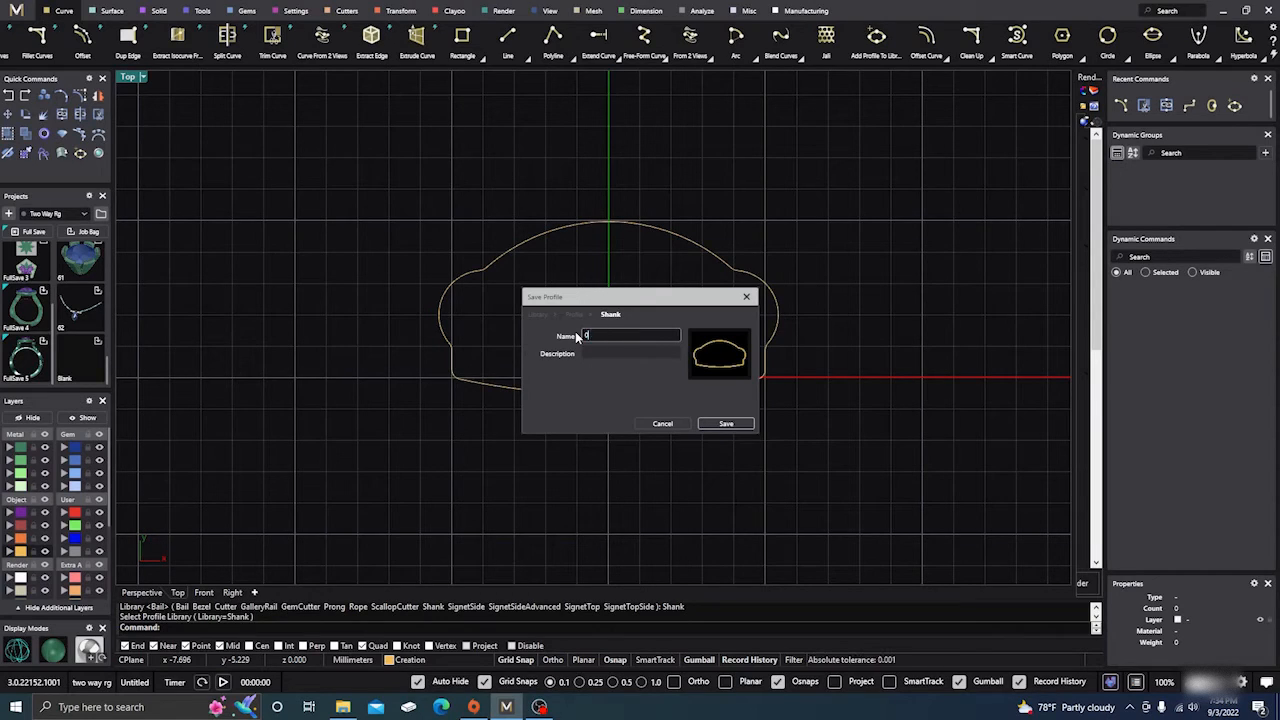
{"action": "type", "text": "1"}
{"action": "left_click", "coordinate": [725, 425]}
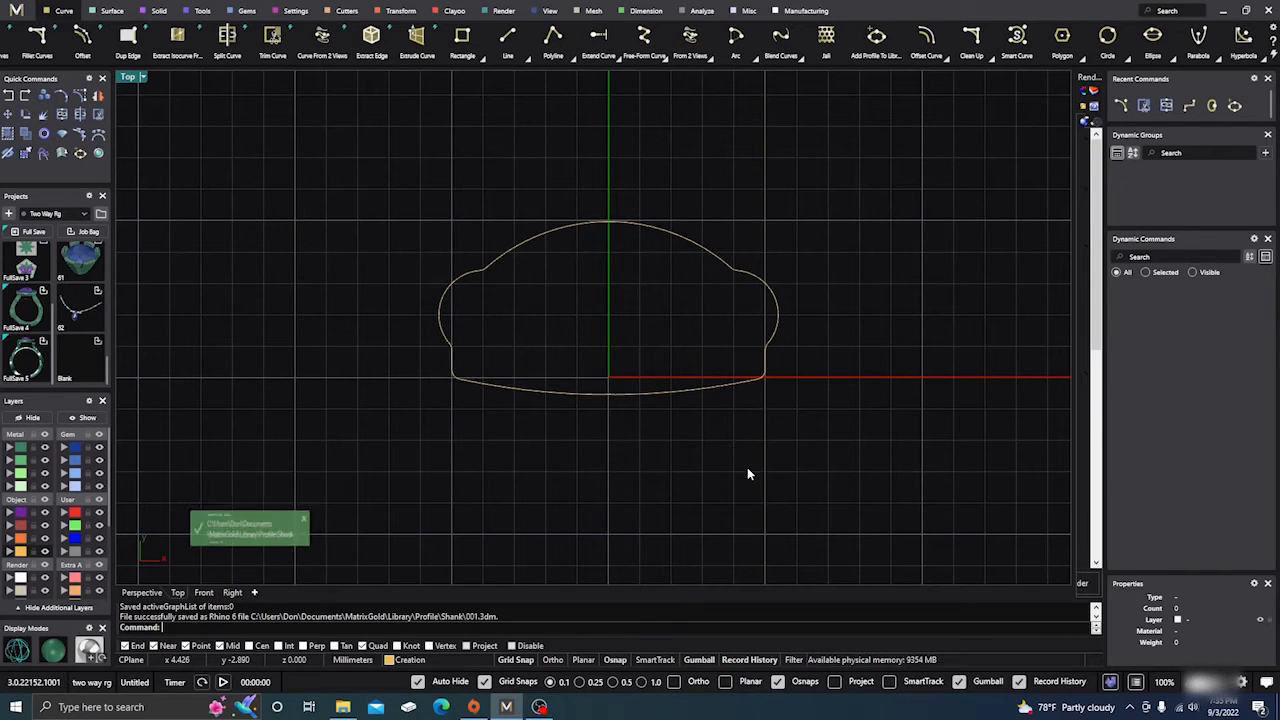
Move the profile curve to the User 04 layer and hide that layer.
{"action": "left_click_drag", "start_coordinate": [357, 515], "coordinate": [837, 162]}
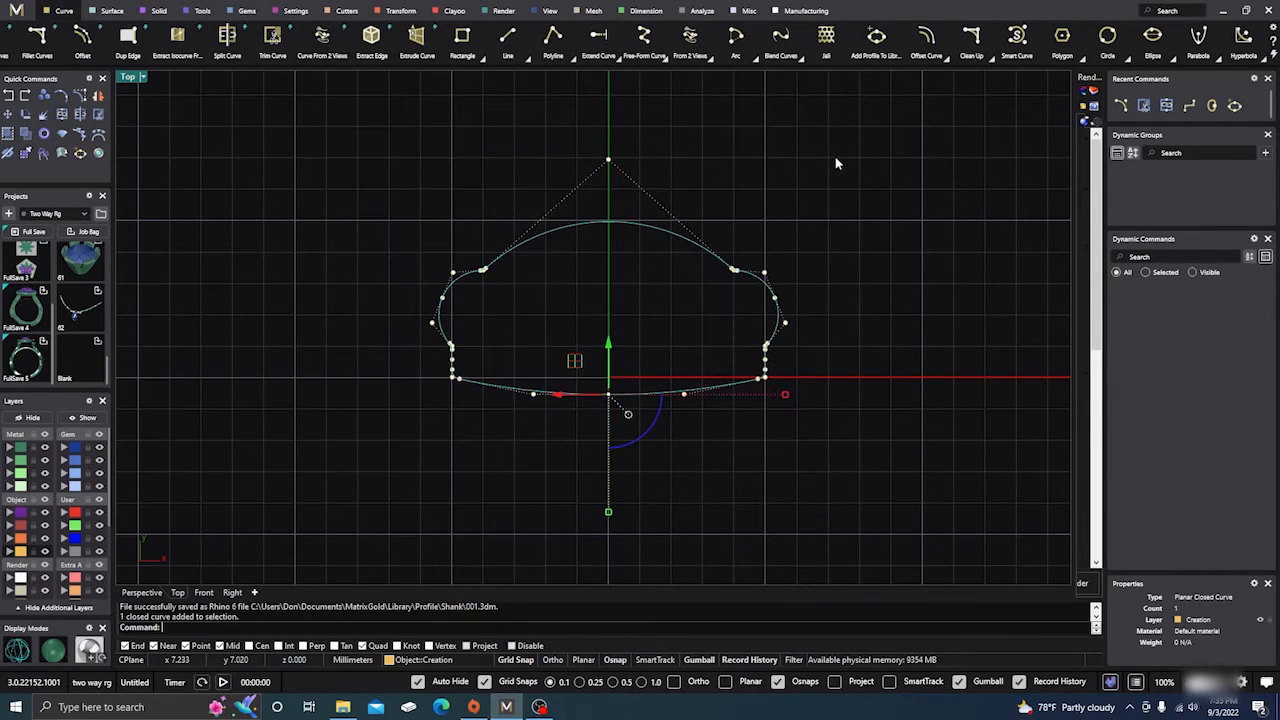
{"action": "left_click", "coordinate": [70, 551]}
{"action": "left_click", "coordinate": [99, 551]}
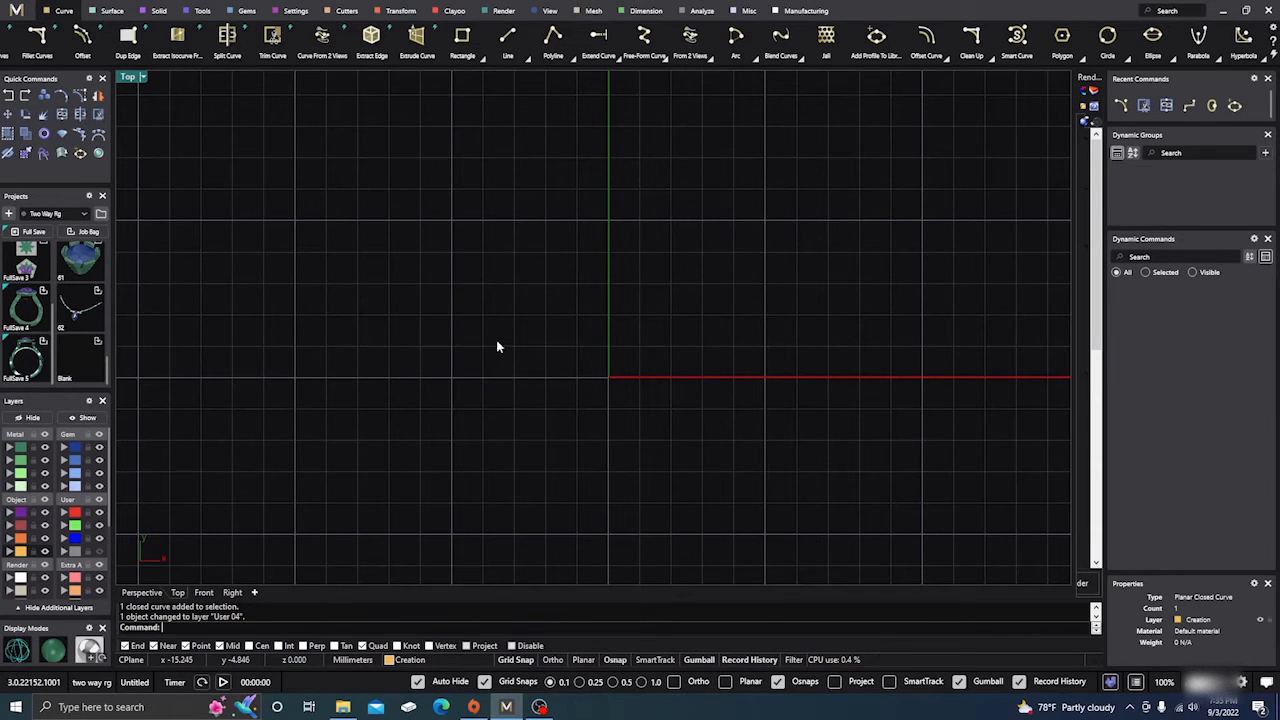
Try to create an outside ring rail.
{"action": "scroll", "coordinate": [520, 380], "scroll_direction": "down", "scroll_amount": 4}
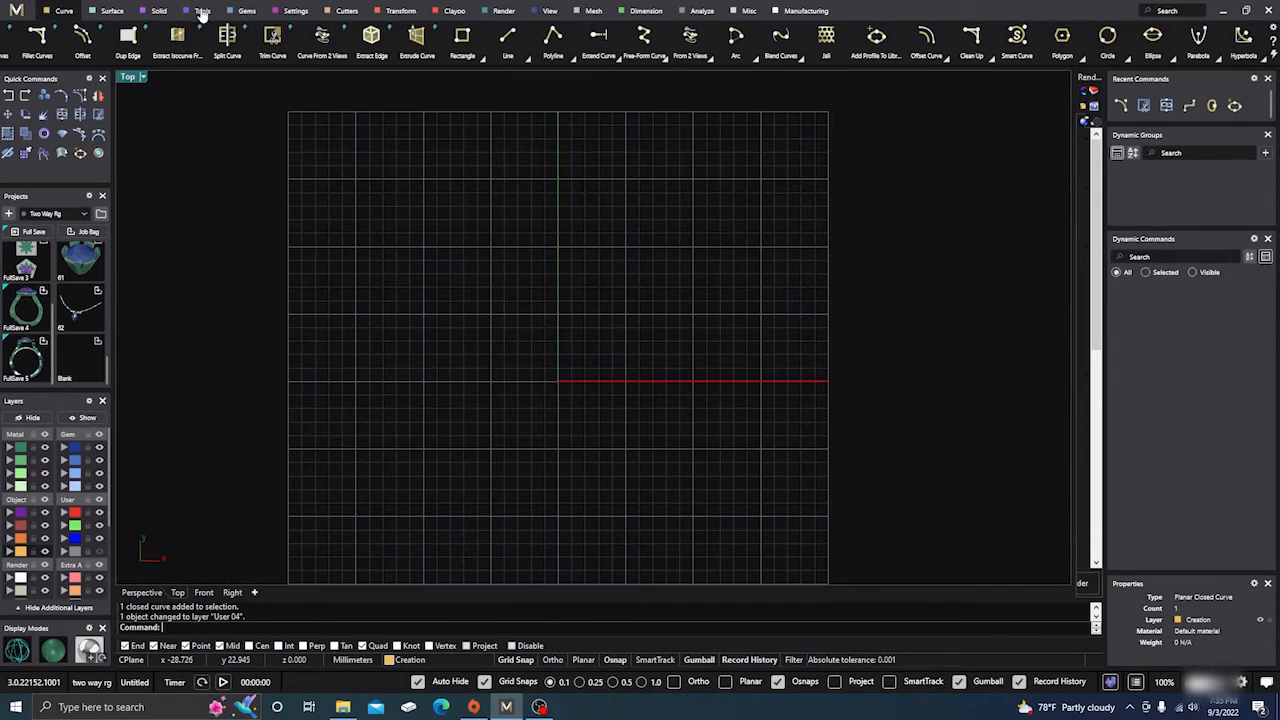
{"action": "left_click", "coordinate": [202, 12]}
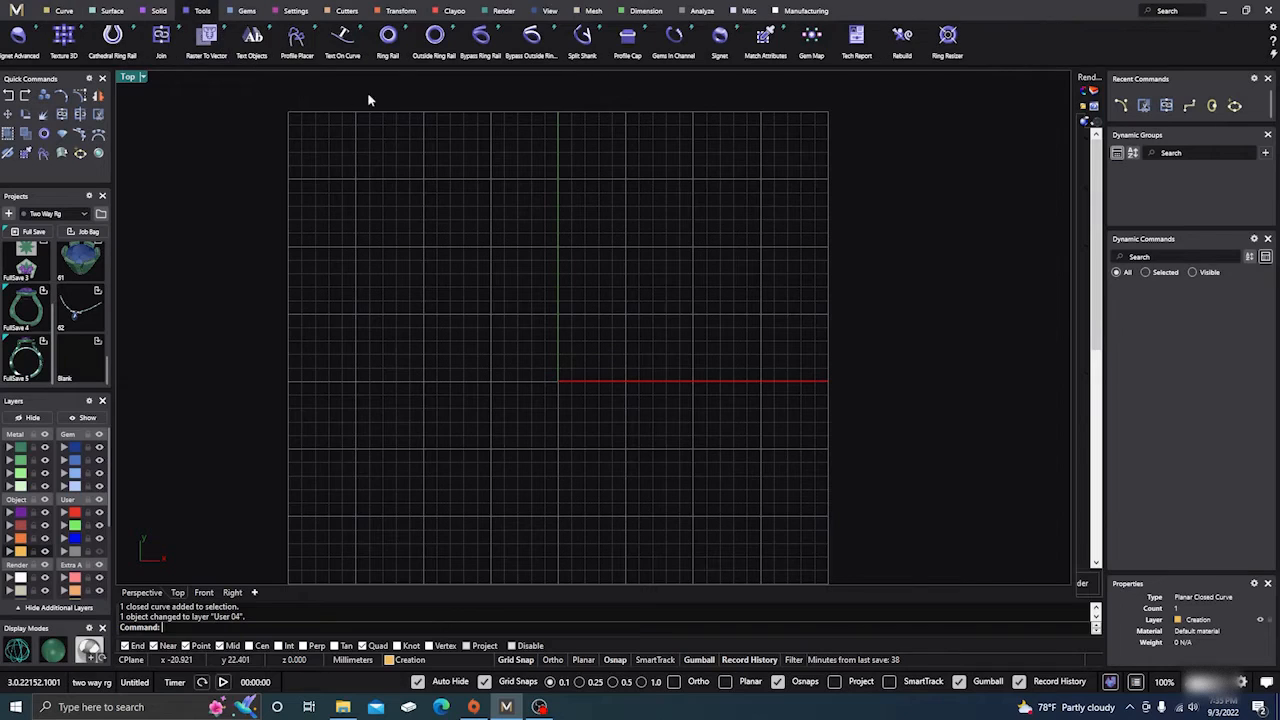
{"action": "left_click", "coordinate": [434, 36]}
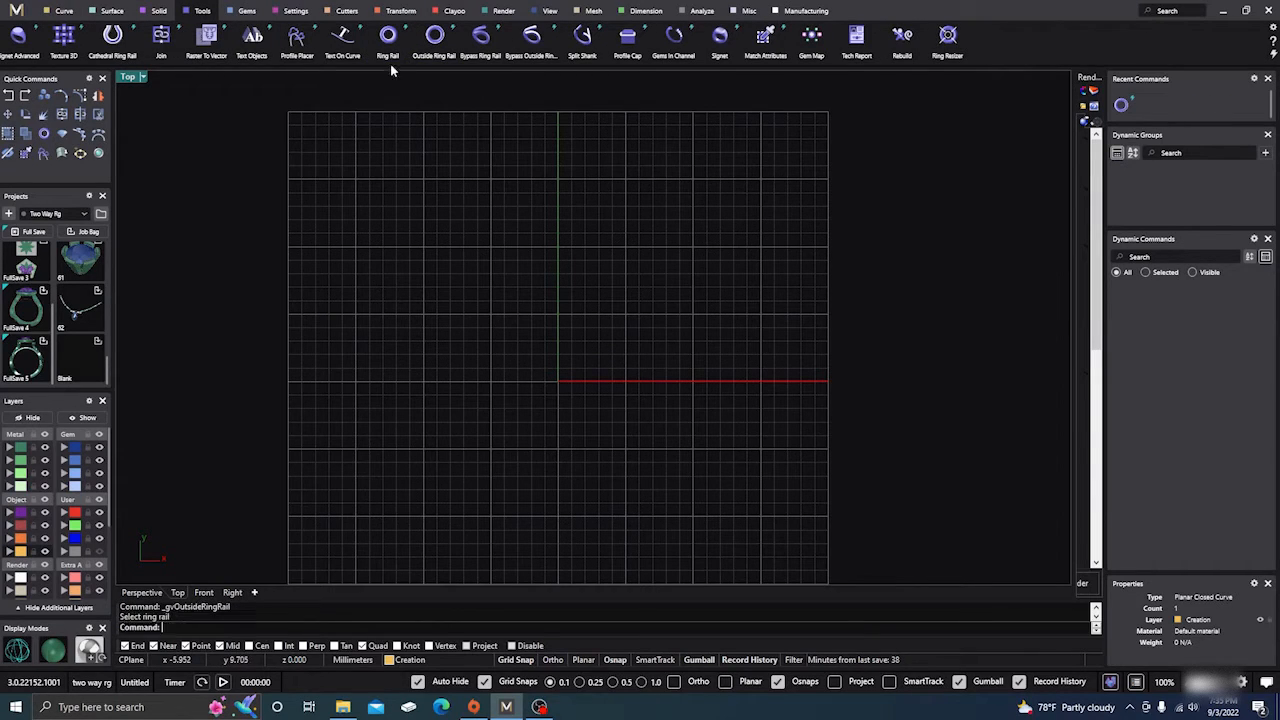
Create a ring rail at US finger size 7, repeat the command once, and view the result in Perspective.
{"action": "left_click", "coordinate": [389, 38]}
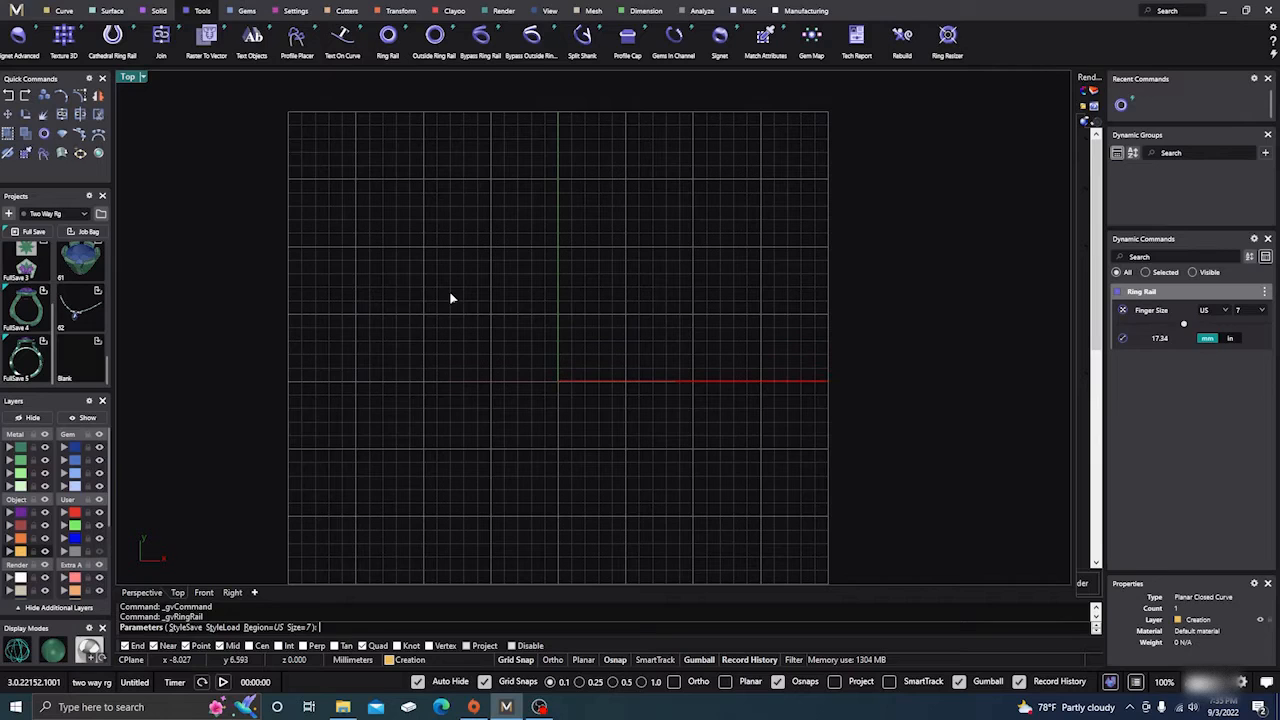
{"action": "key", "text": "Return"}
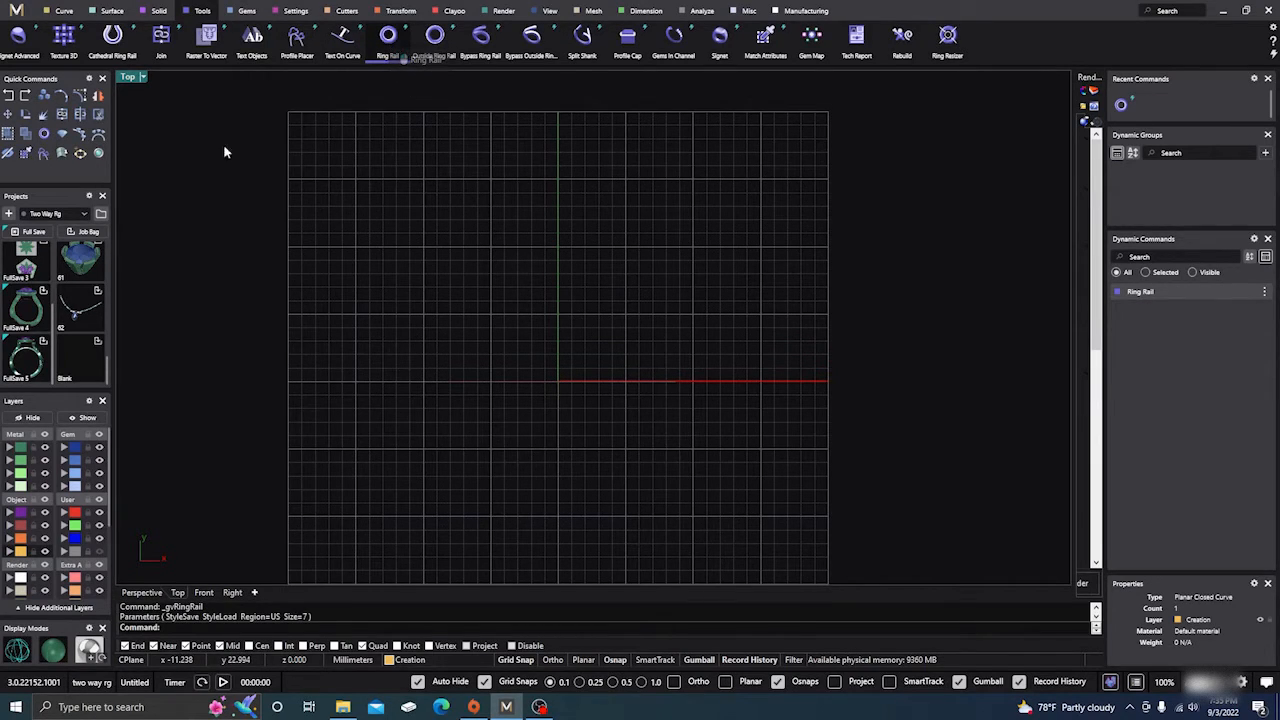
{"action": "key", "text": "Return"}
{"action": "left_click", "coordinate": [141, 592]}
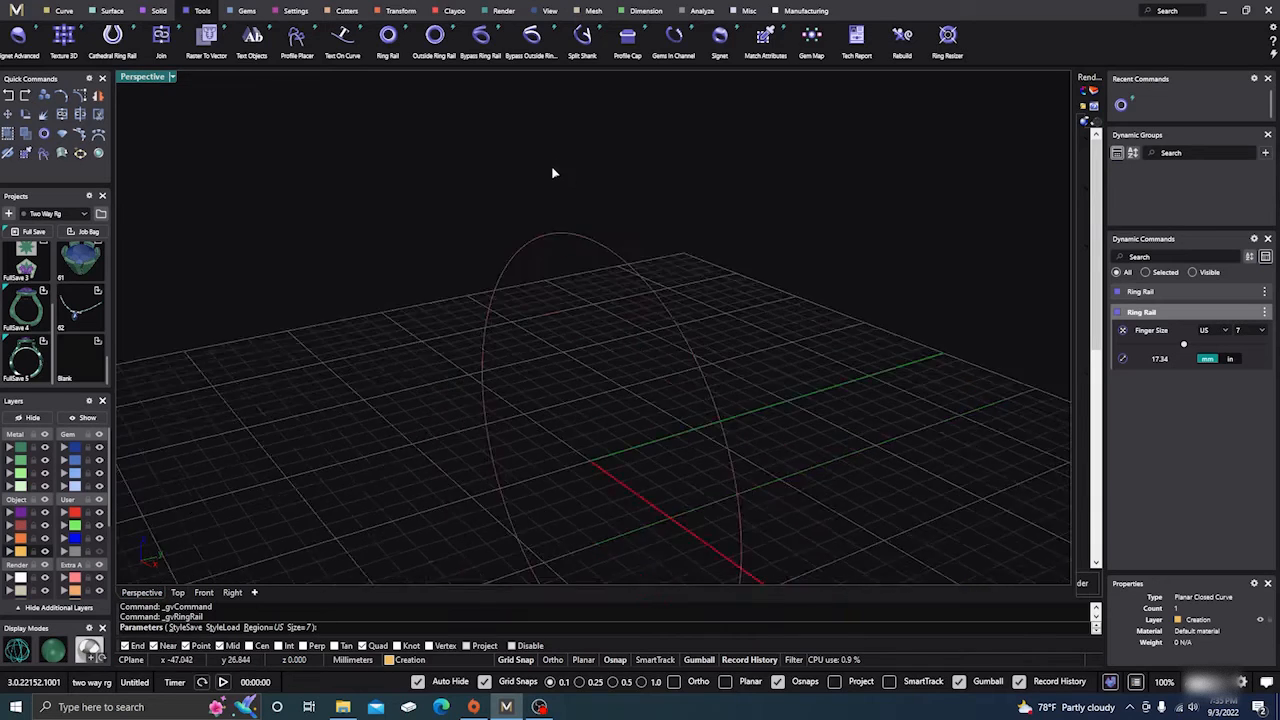
{"action": "right_click_drag", "start_coordinate": [552, 173], "coordinate": [597, 354]}
{"action": "key", "text": "Return"}
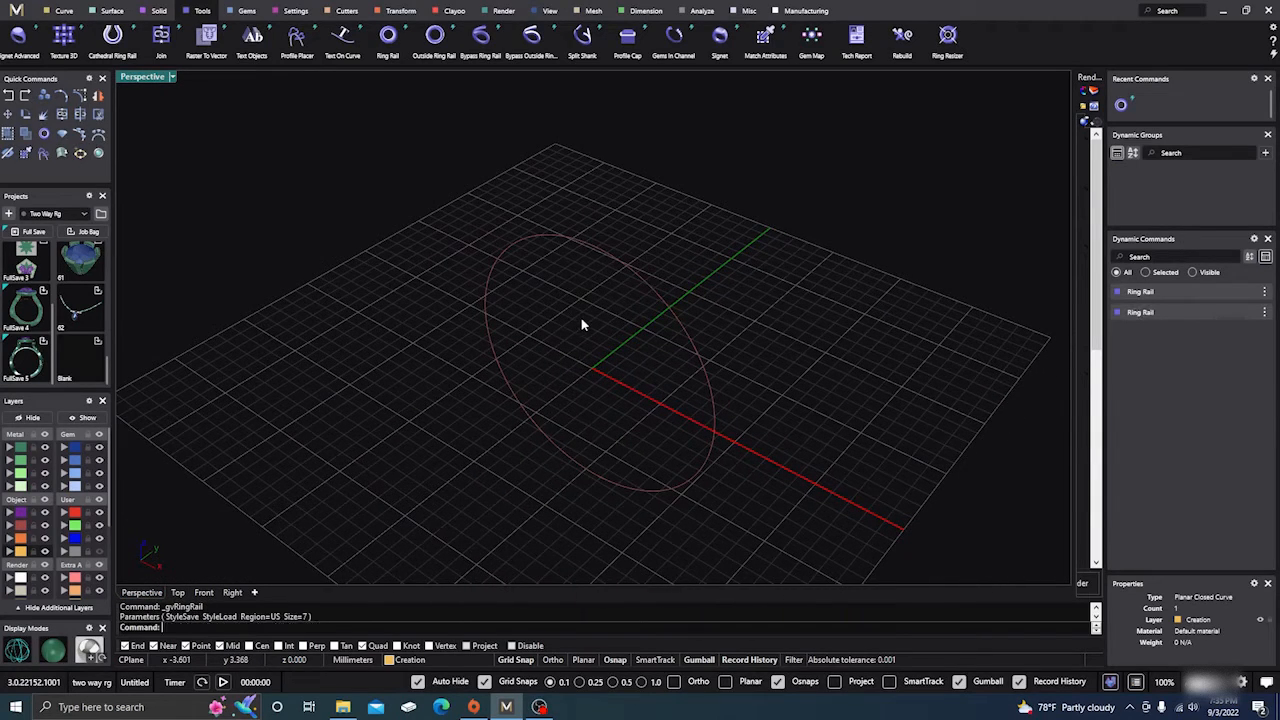
Delete the duplicate ring rail.
{"action": "left_click", "coordinate": [632, 257]}
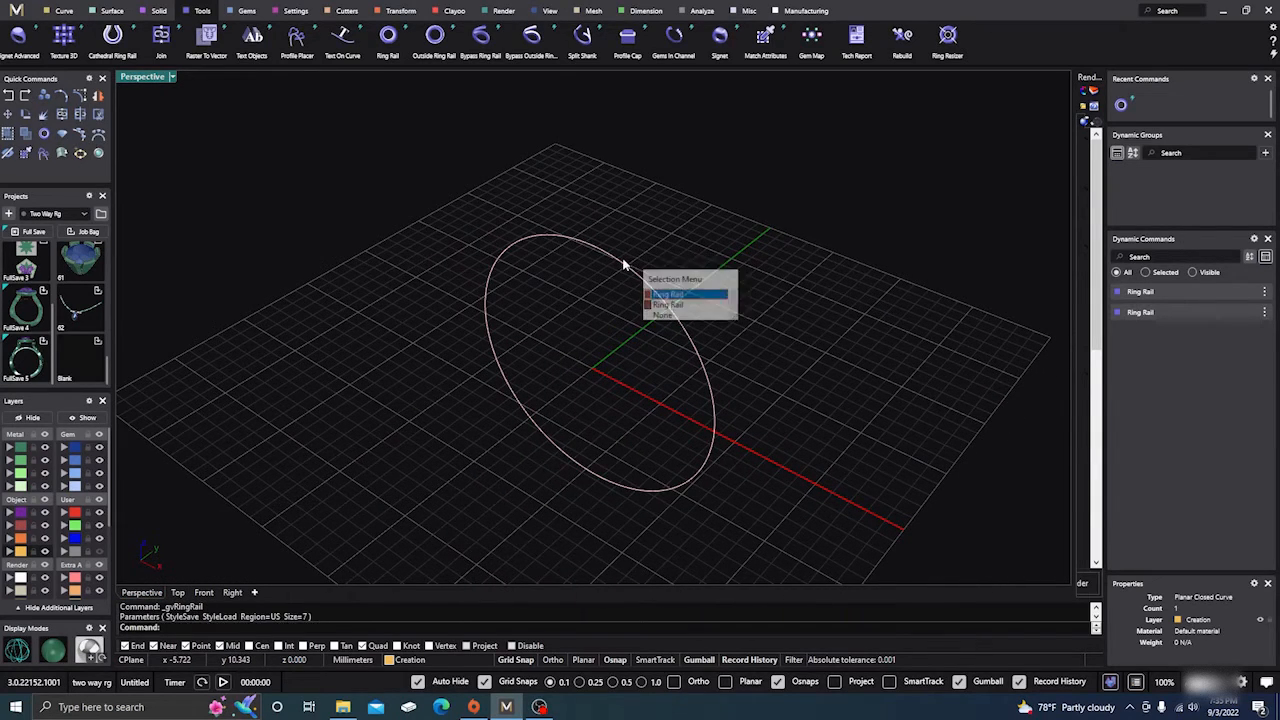
{"action": "left_click", "coordinate": [672, 306]}
{"action": "key", "text": "Delete"}
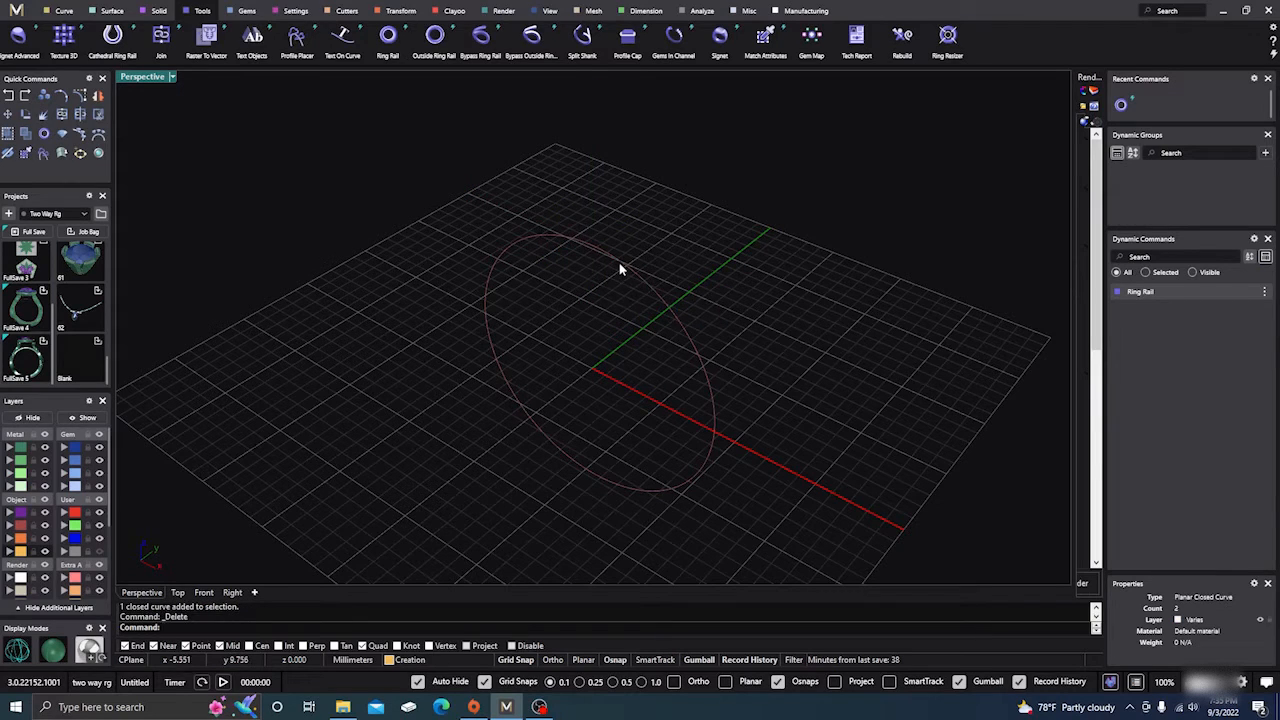
Place the Shank library profile 001 on the ring rail with Profile Placer.
{"action": "left_click", "coordinate": [619, 262]}
{"action": "left_click", "coordinate": [296, 42]}
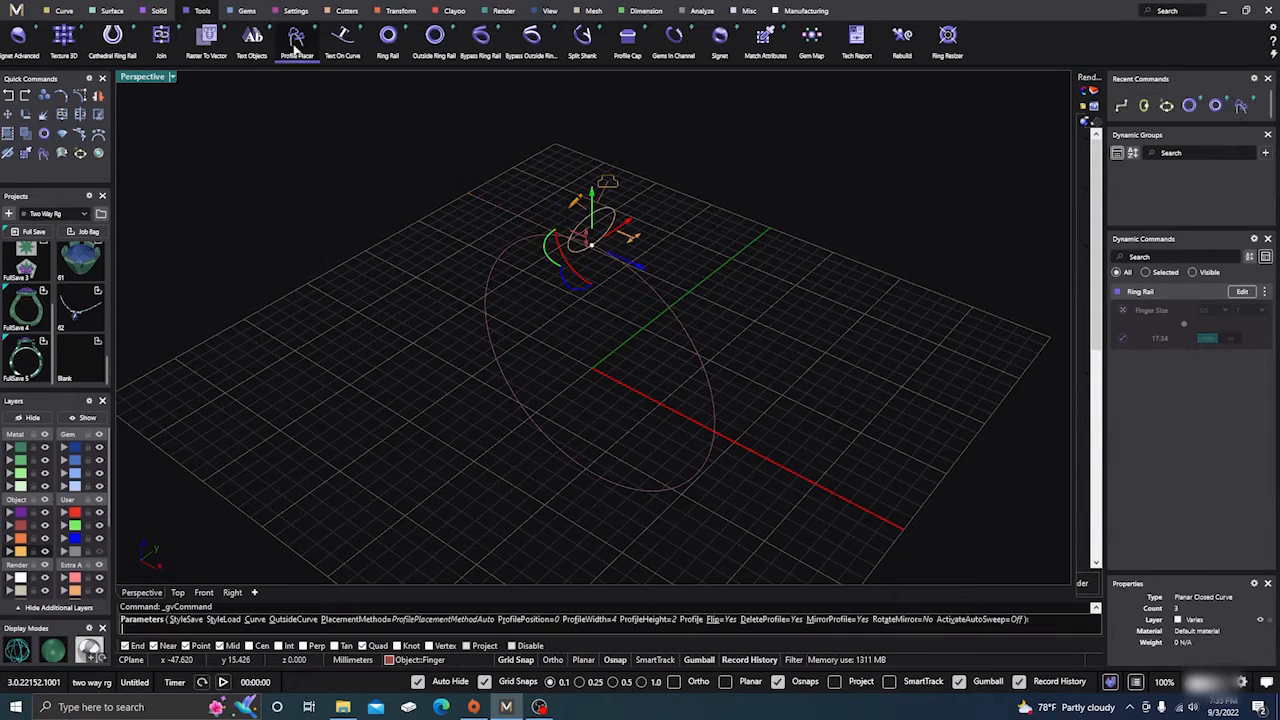
{"action": "left_click", "coordinate": [1238, 477]}
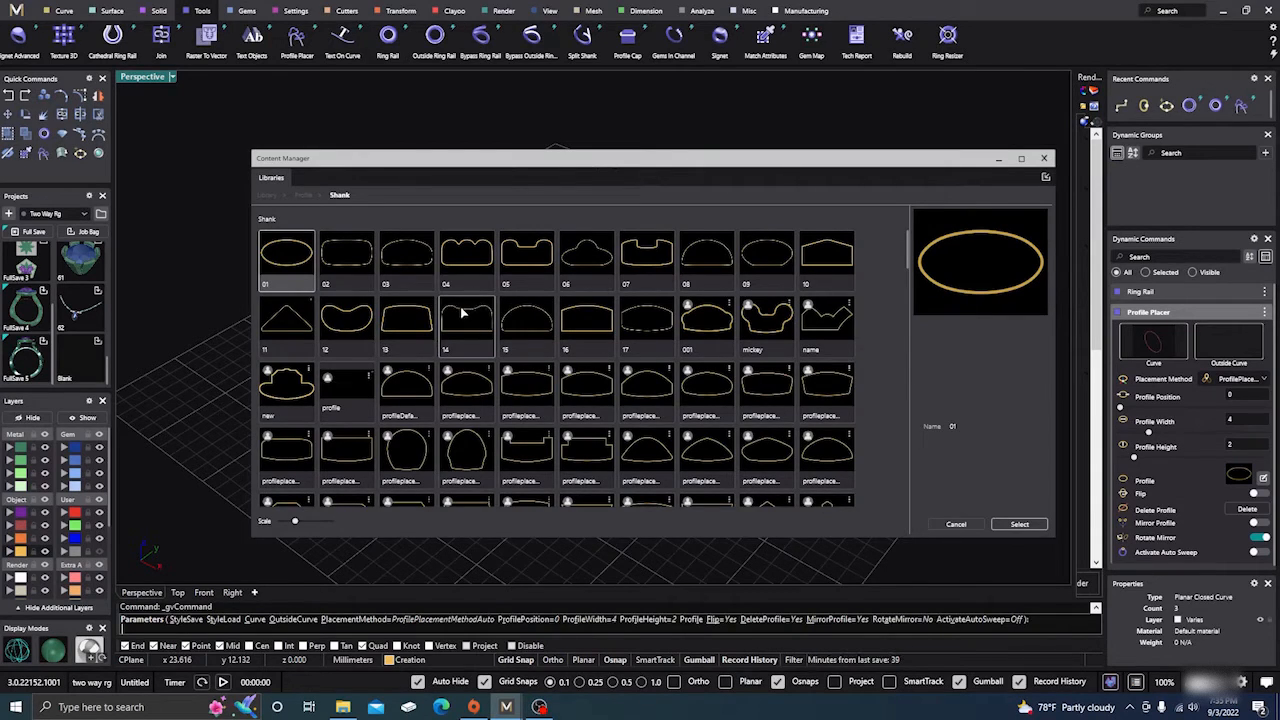
{"action": "scroll", "coordinate": [444, 318], "scroll_direction": "down", "scroll_amount": 1}
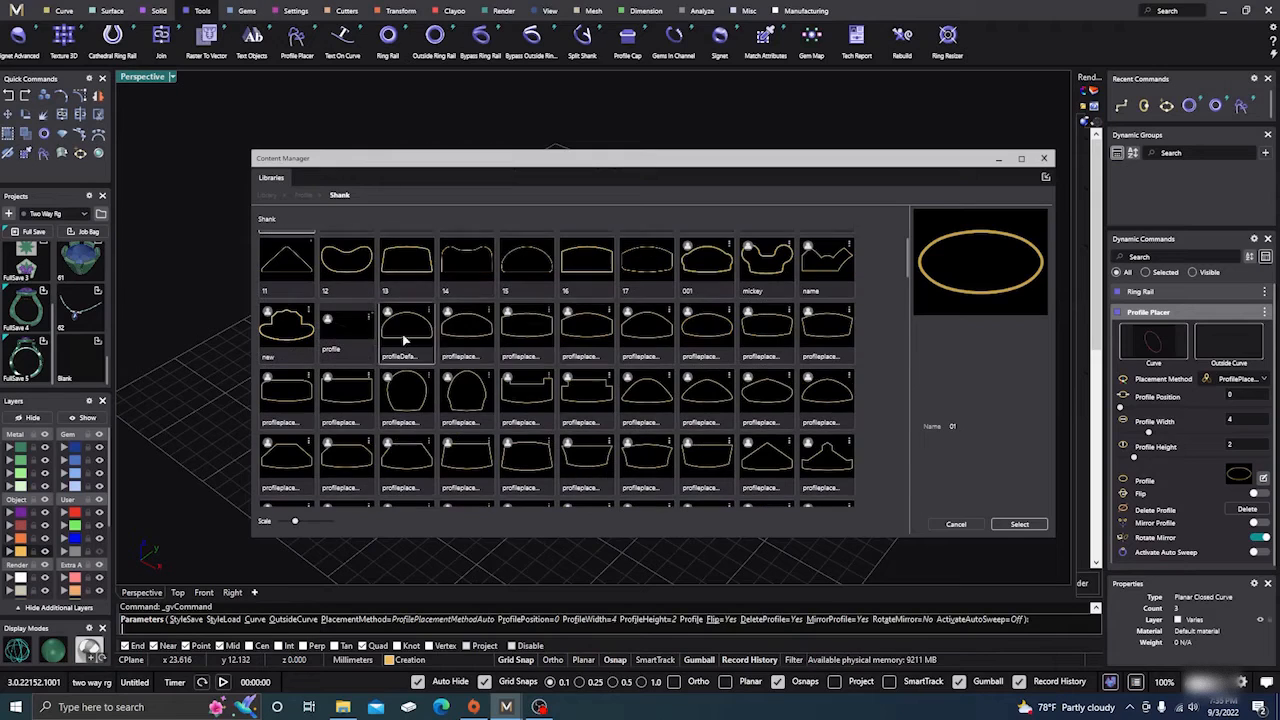
{"action": "left_click", "coordinate": [708, 266]}
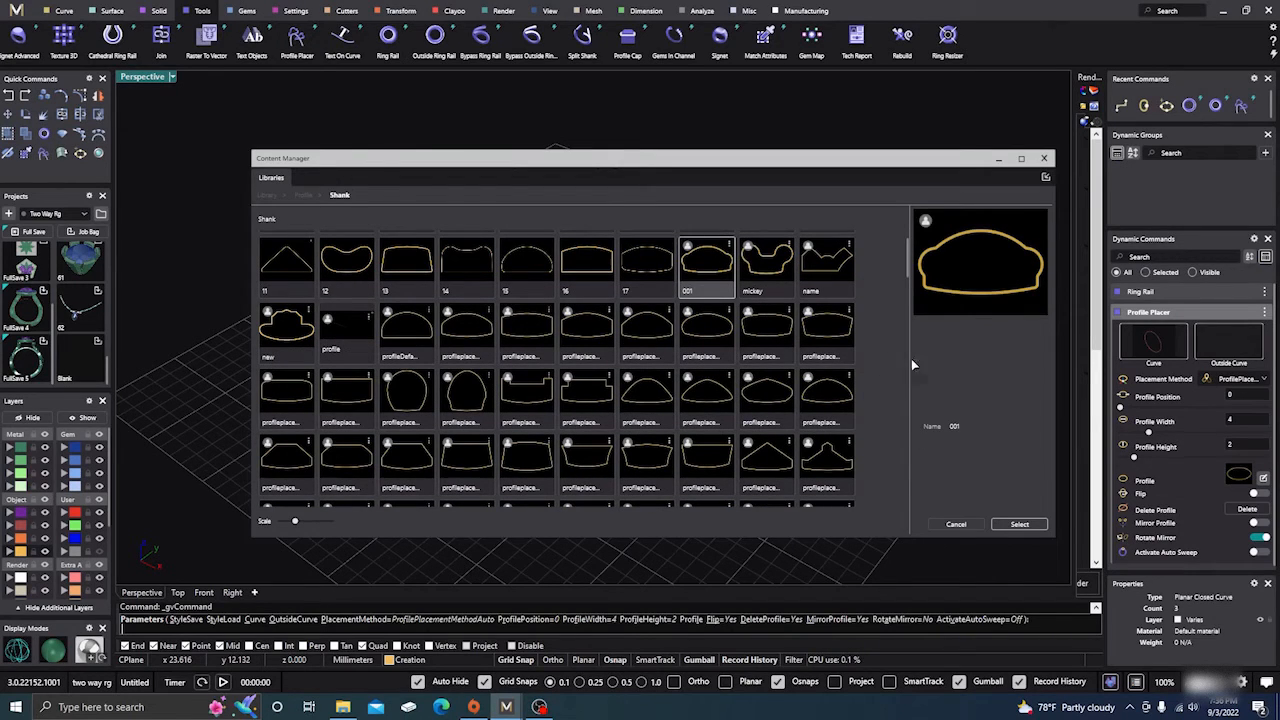
{"action": "left_click", "coordinate": [1022, 525]}
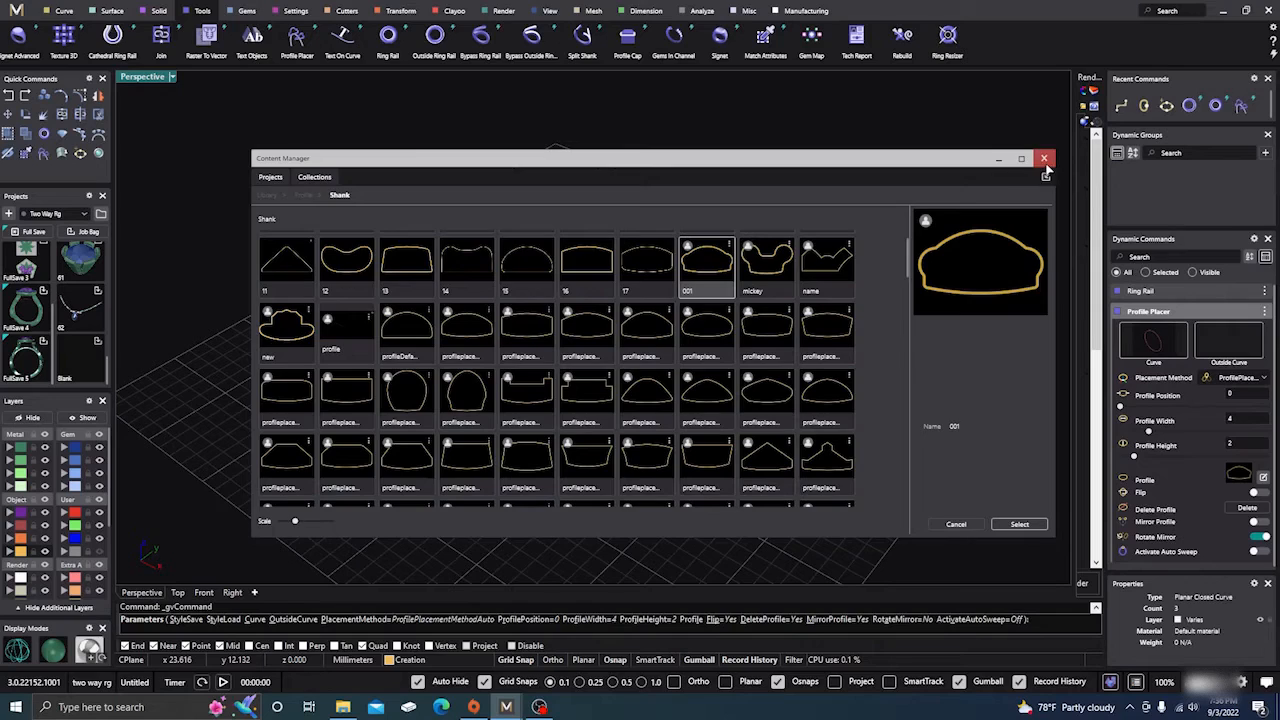
{"action": "left_click", "coordinate": [1044, 158]}
{"action": "right_click_drag", "start_coordinate": [686, 345], "coordinate": [699, 332]}
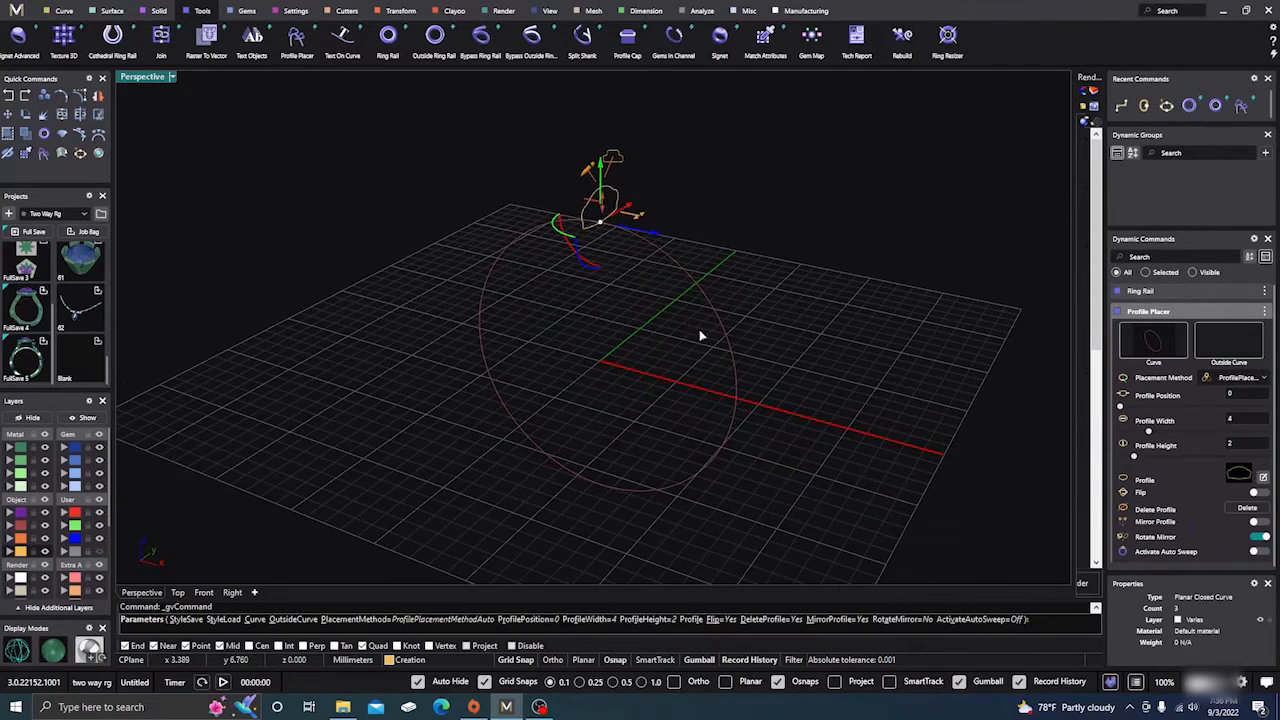
{"action": "right_click", "coordinate": [666, 309]}
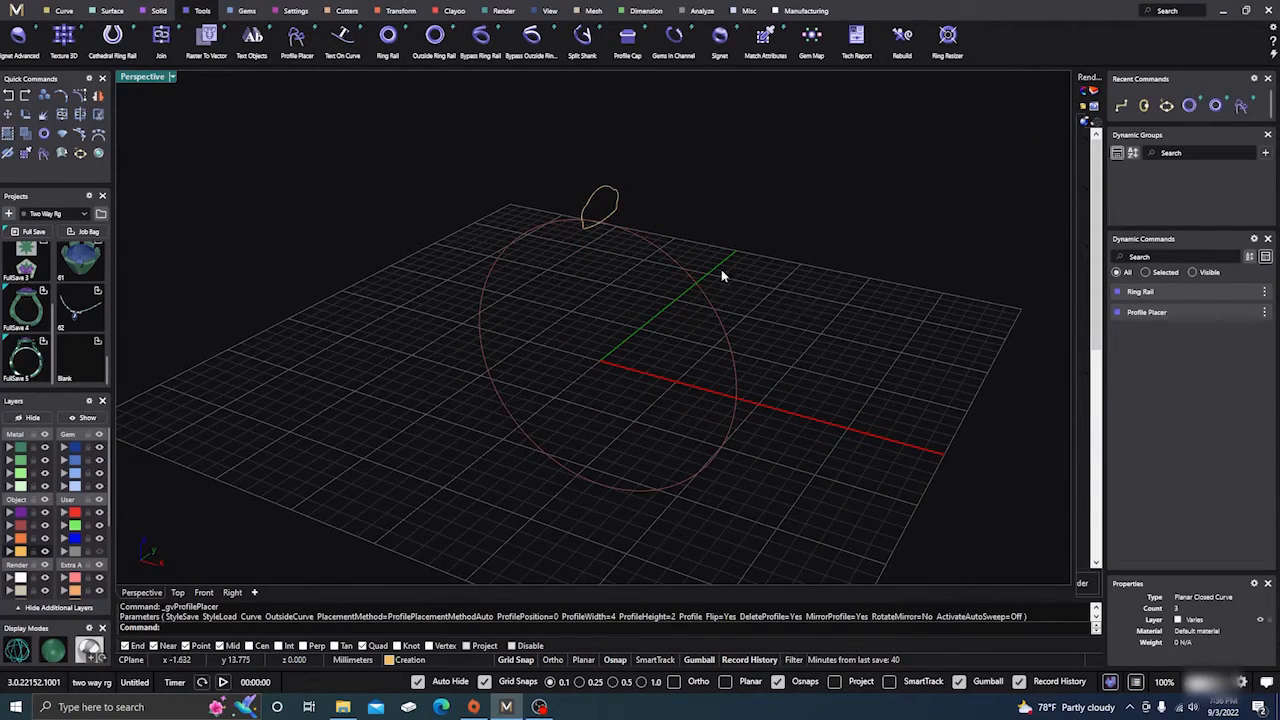
Edit the placed profile at the top of the rail to 6.6 mm wide and 3.8 mm high.
{"action": "left_click", "coordinate": [113, 12]}
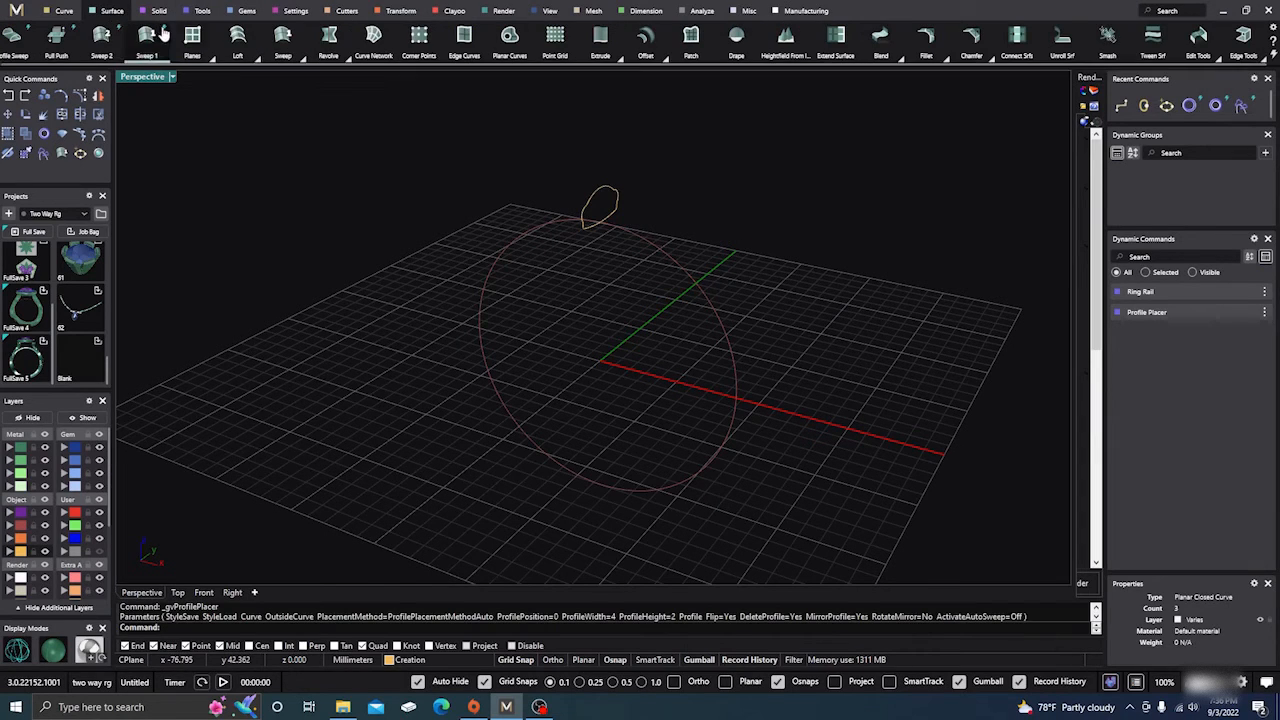
{"action": "left_click", "coordinate": [612, 208]}
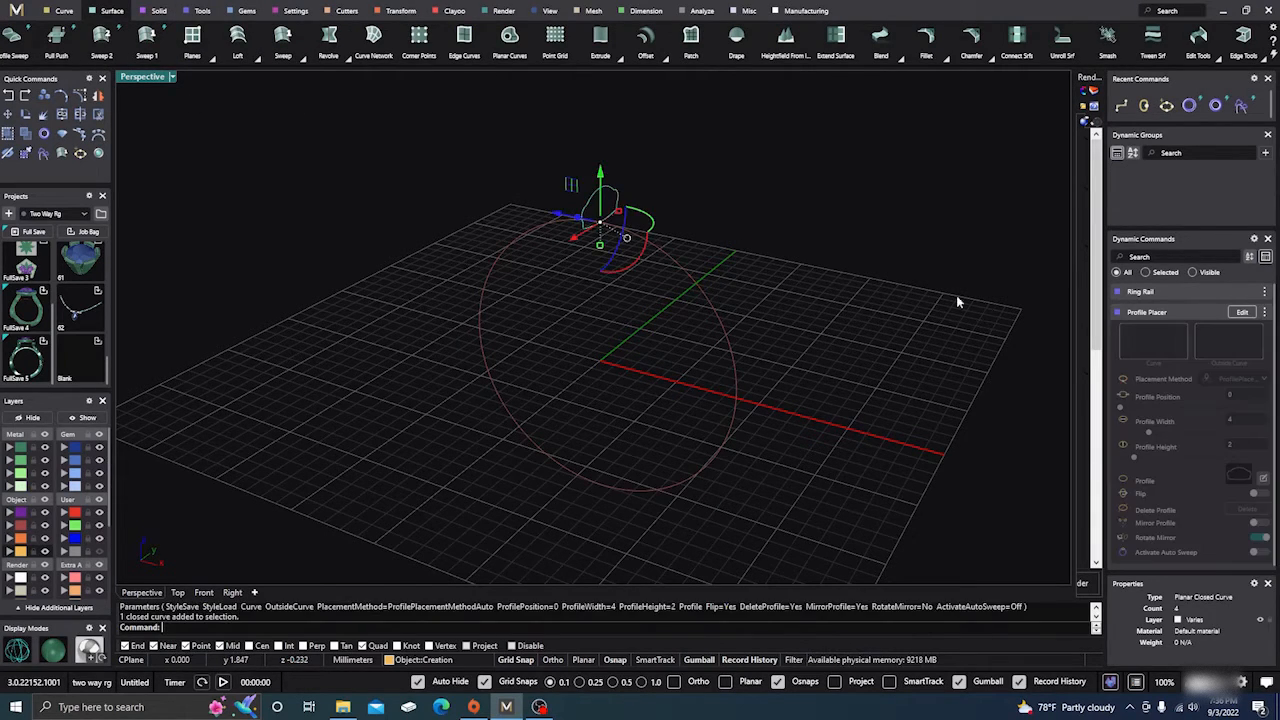
{"action": "left_click", "coordinate": [1242, 312]}
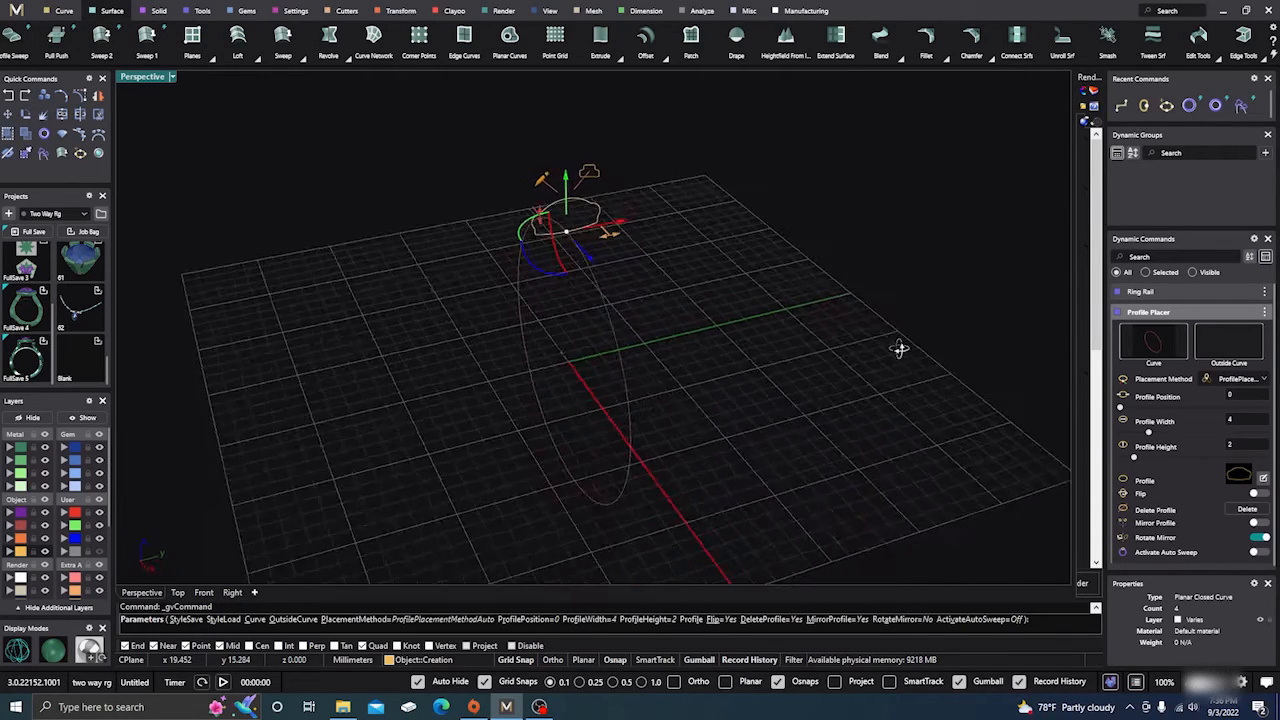
{"action": "left_click_drag", "start_coordinate": [603, 232], "coordinate": [622, 228]}
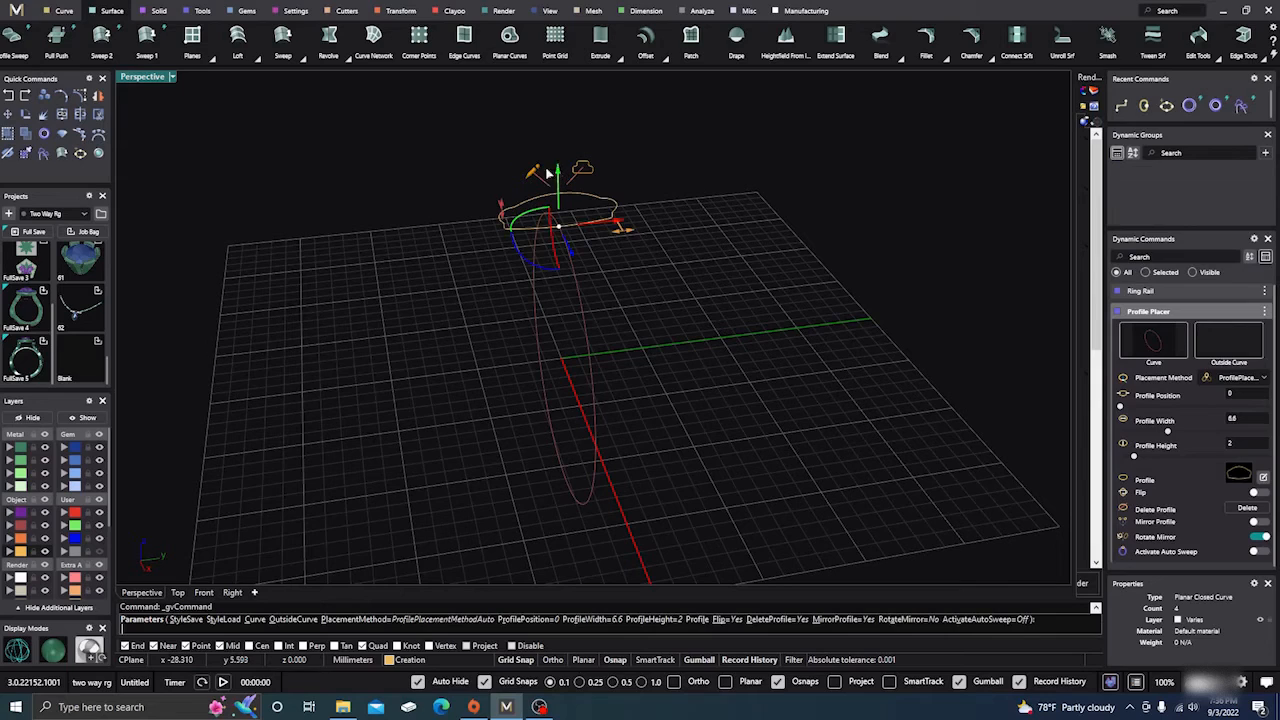
{"action": "left_click_drag", "start_coordinate": [517, 194], "coordinate": [508, 172]}
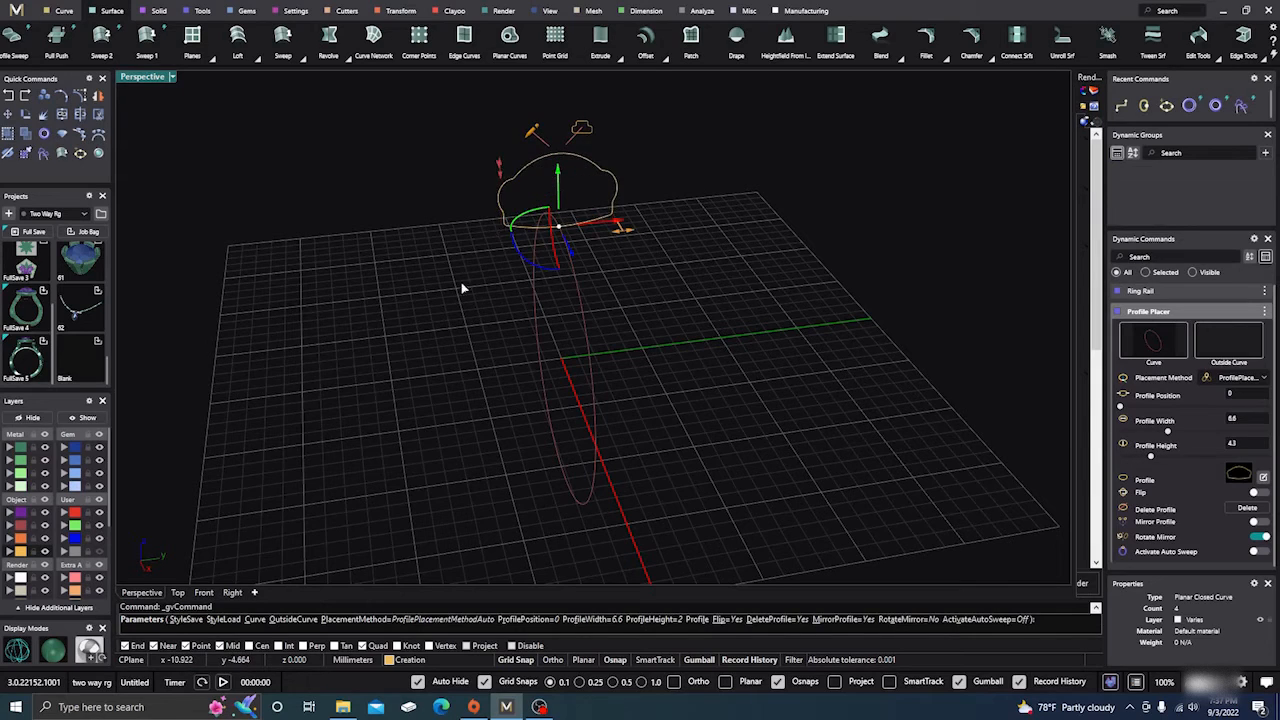
{"action": "right_click_drag", "start_coordinate": [463, 289], "coordinate": [549, 271]}
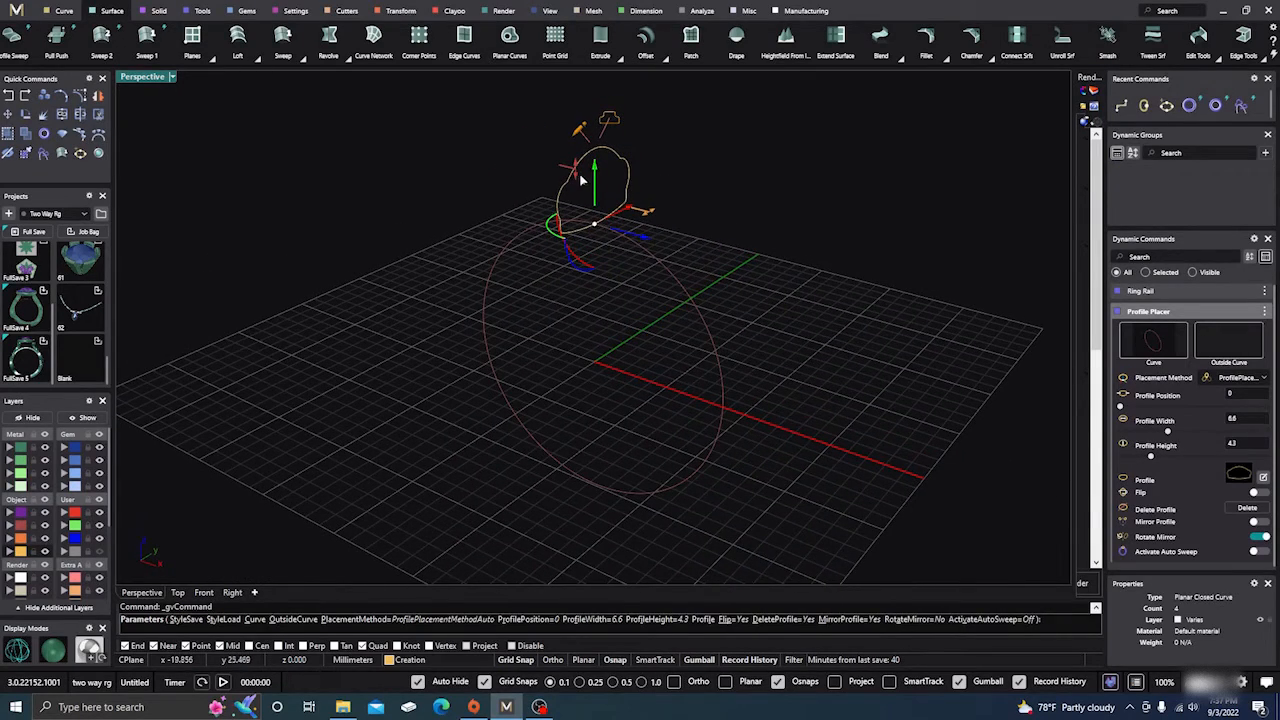
{"action": "left_click_drag", "start_coordinate": [575, 172], "coordinate": [570, 176]}
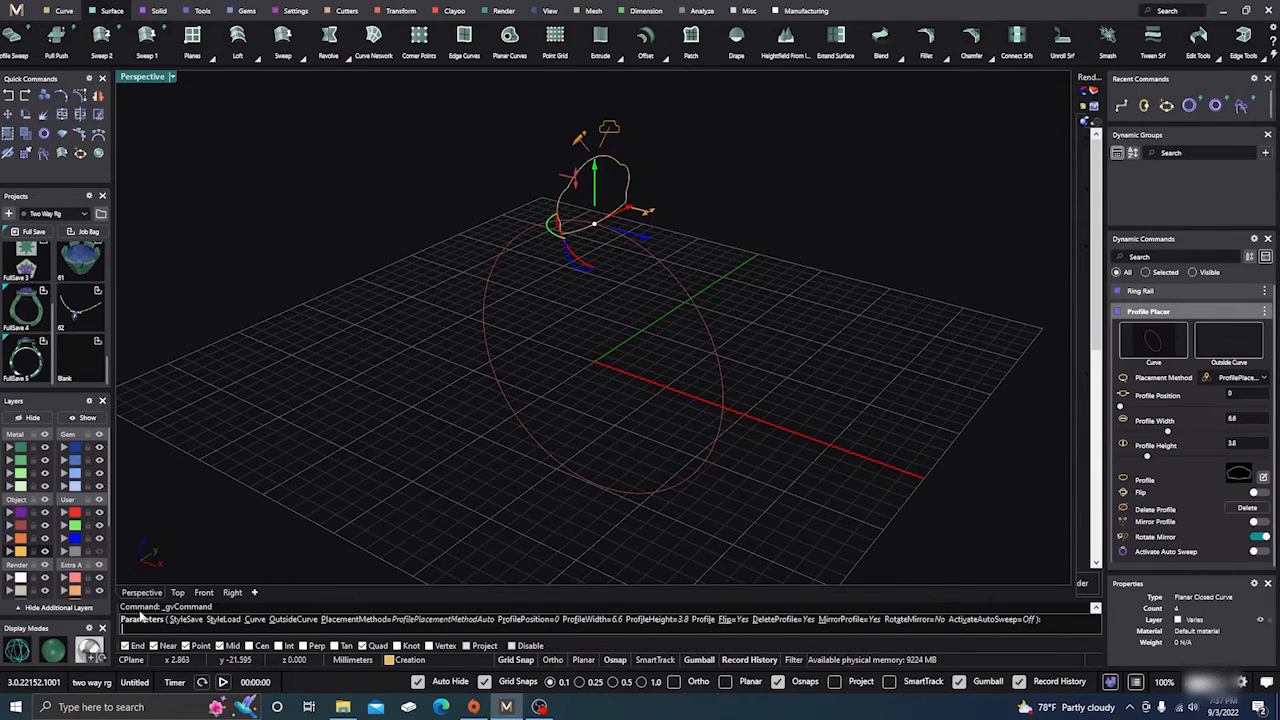
Add two more profiles in the Front view, at the bottom of the rail (position 0.5) and its +X side (position 0.25).
{"action": "left_click", "coordinate": [203, 592]}
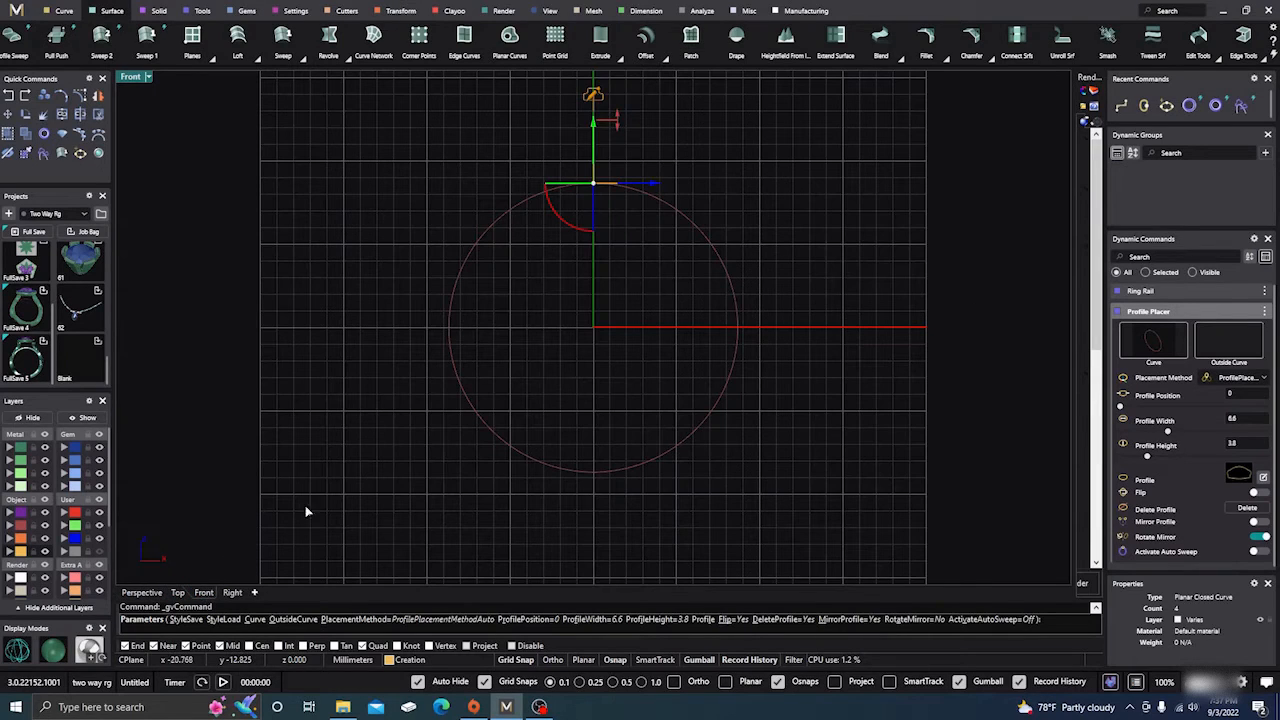
{"action": "left_click", "coordinate": [594, 476]}
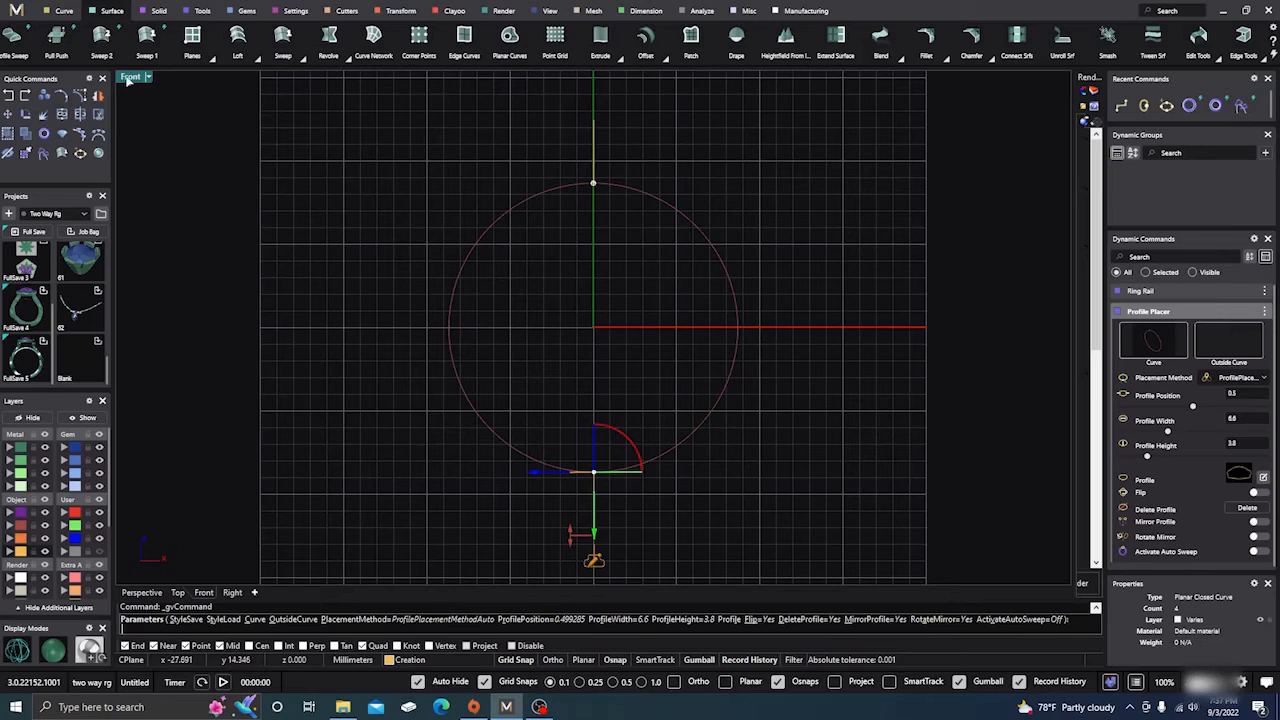
{"action": "left_click", "coordinate": [738, 330]}
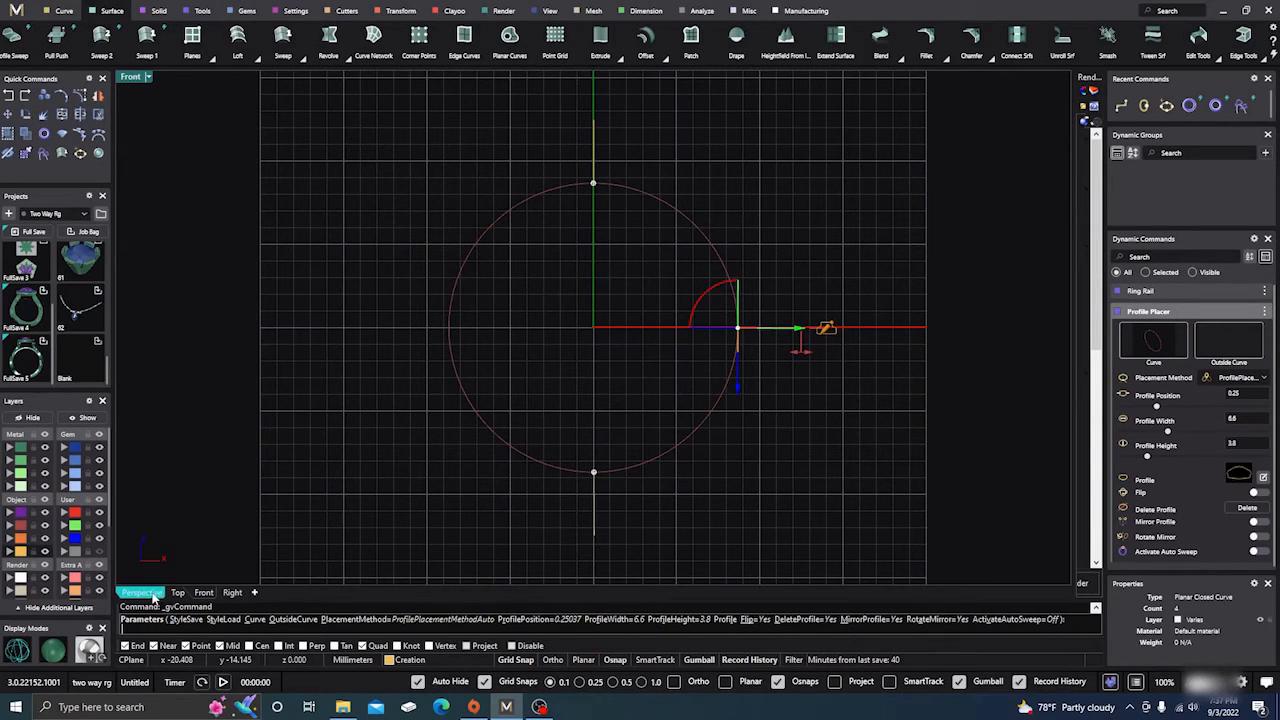
Resize the side profile at position 0.25 to 4.3 mm wide and 2.3 mm high.
{"action": "left_click", "coordinate": [148, 593]}
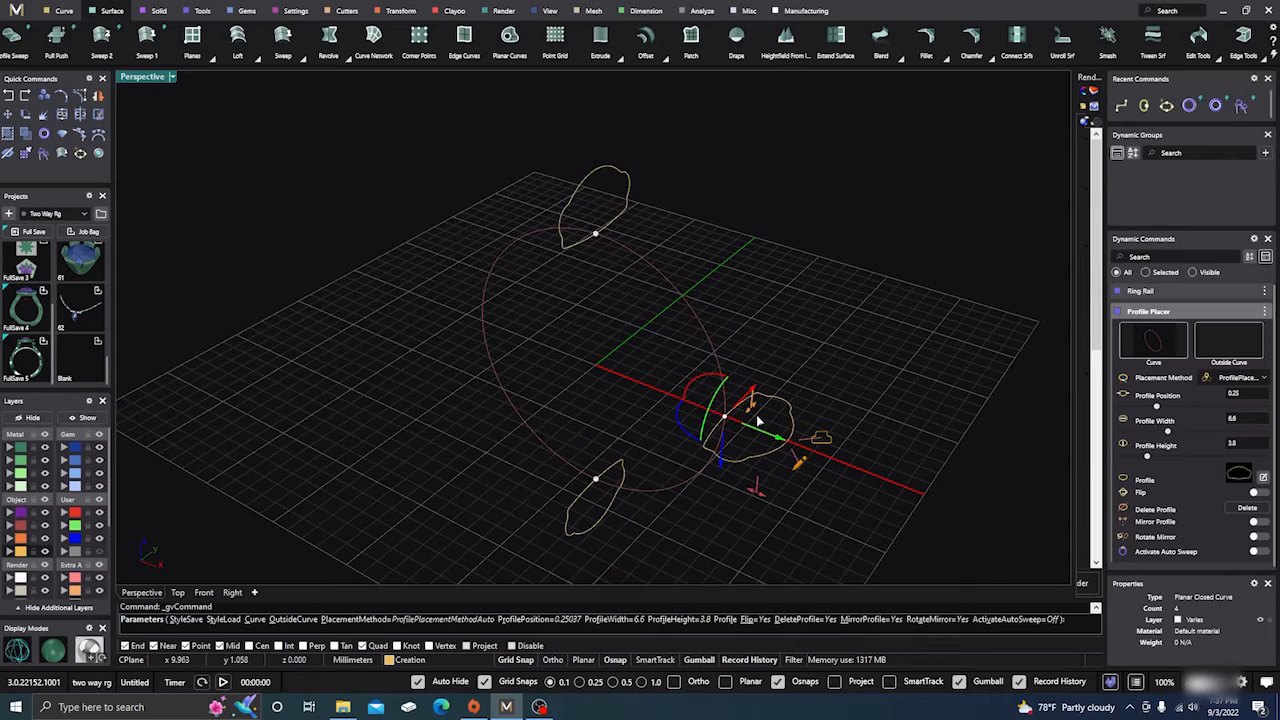
{"action": "left_click_drag", "start_coordinate": [750, 405], "coordinate": [737, 434]}
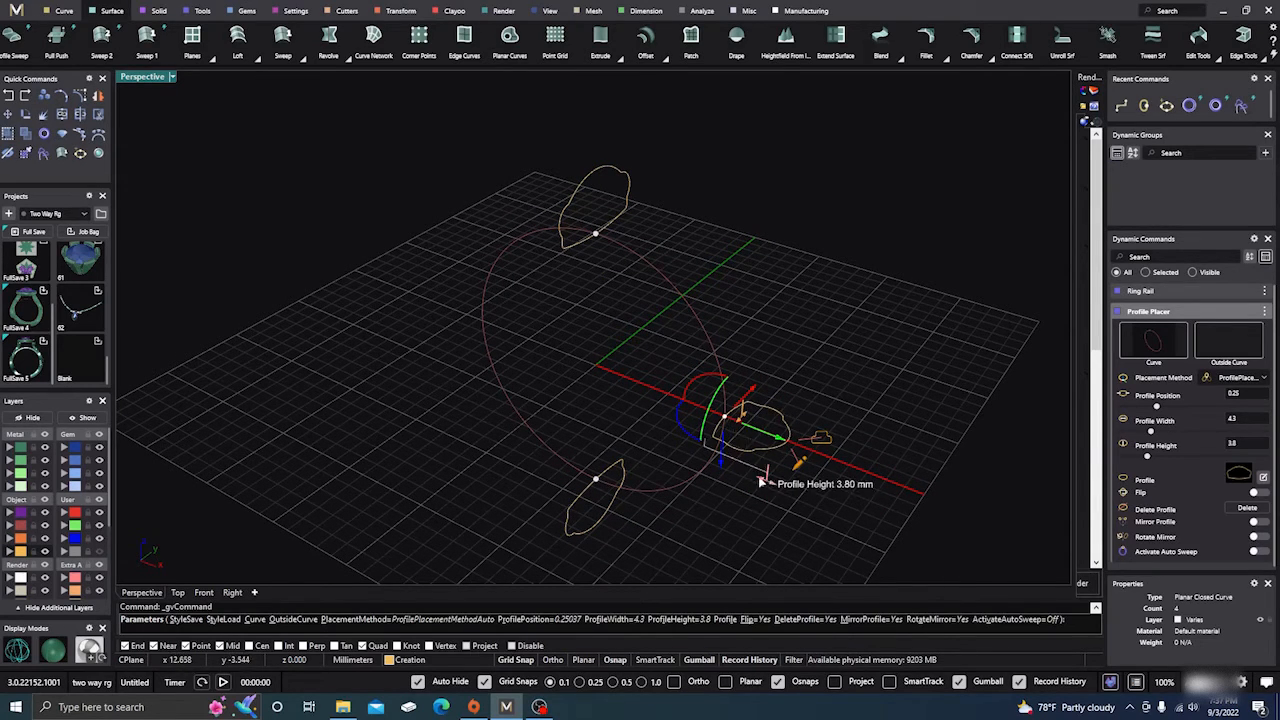
{"action": "left_click_drag", "start_coordinate": [761, 481], "coordinate": [745, 472]}
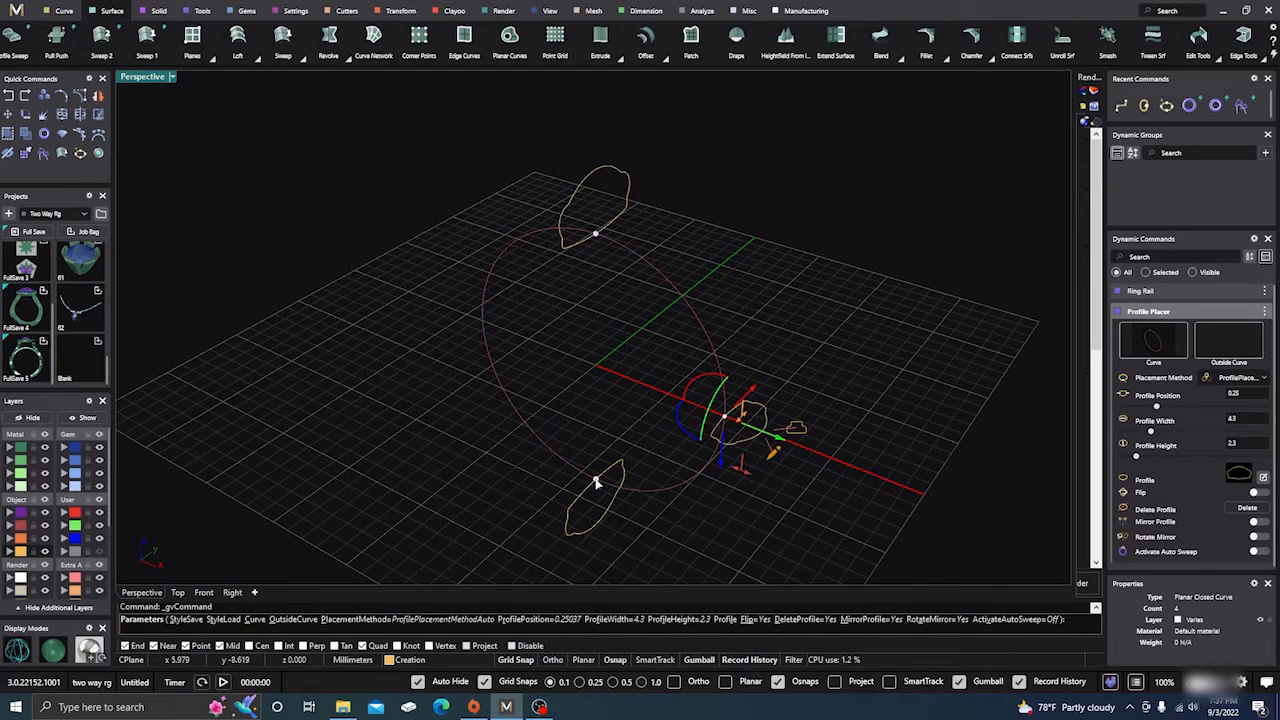
Resize the profile at the bottom of the rail to 3.8 mm wide and 1.6 mm high, and finish placing the profiles.
{"action": "left_click", "coordinate": [596, 481]}
{"action": "right_click_drag", "start_coordinate": [490, 485], "coordinate": [417, 409]}
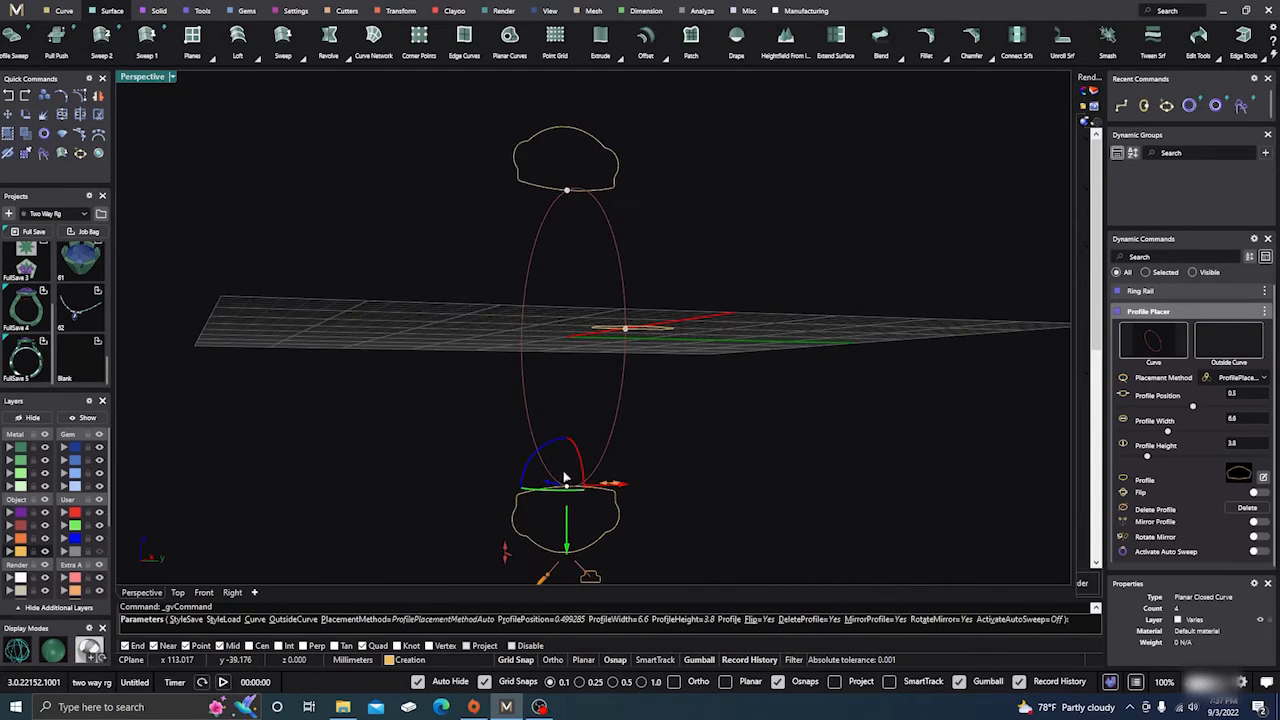
{"action": "left_click_drag", "start_coordinate": [610, 482], "coordinate": [578, 482]}
{"action": "left_click_drag", "start_coordinate": [527, 553], "coordinate": [529, 513]}
{"action": "right_click", "coordinate": [740, 386]}
Sweep the top, side and bottom profiles along the ring rail with Sweep 1, and display the half shank shaded.
{"action": "right_click_drag", "start_coordinate": [742, 385], "coordinate": [796, 404]}
{"action": "left_click", "coordinate": [160, 55]}
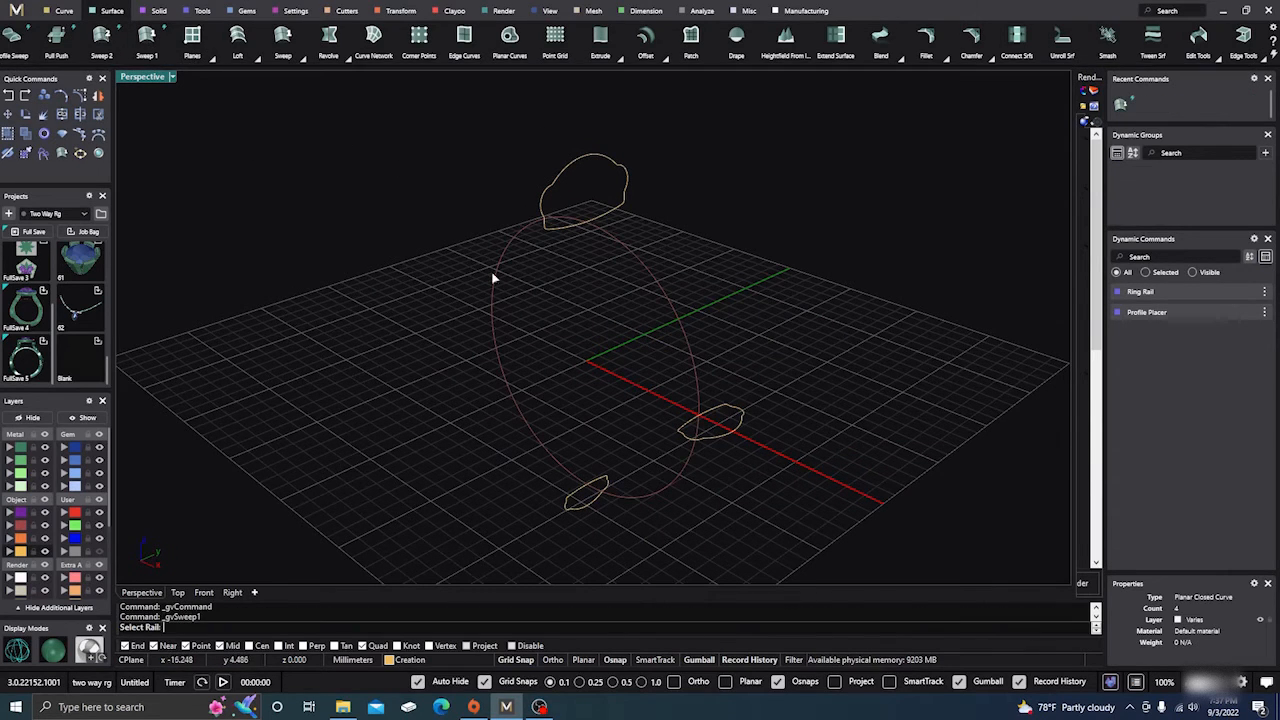
{"action": "left_click", "coordinate": [636, 264]}
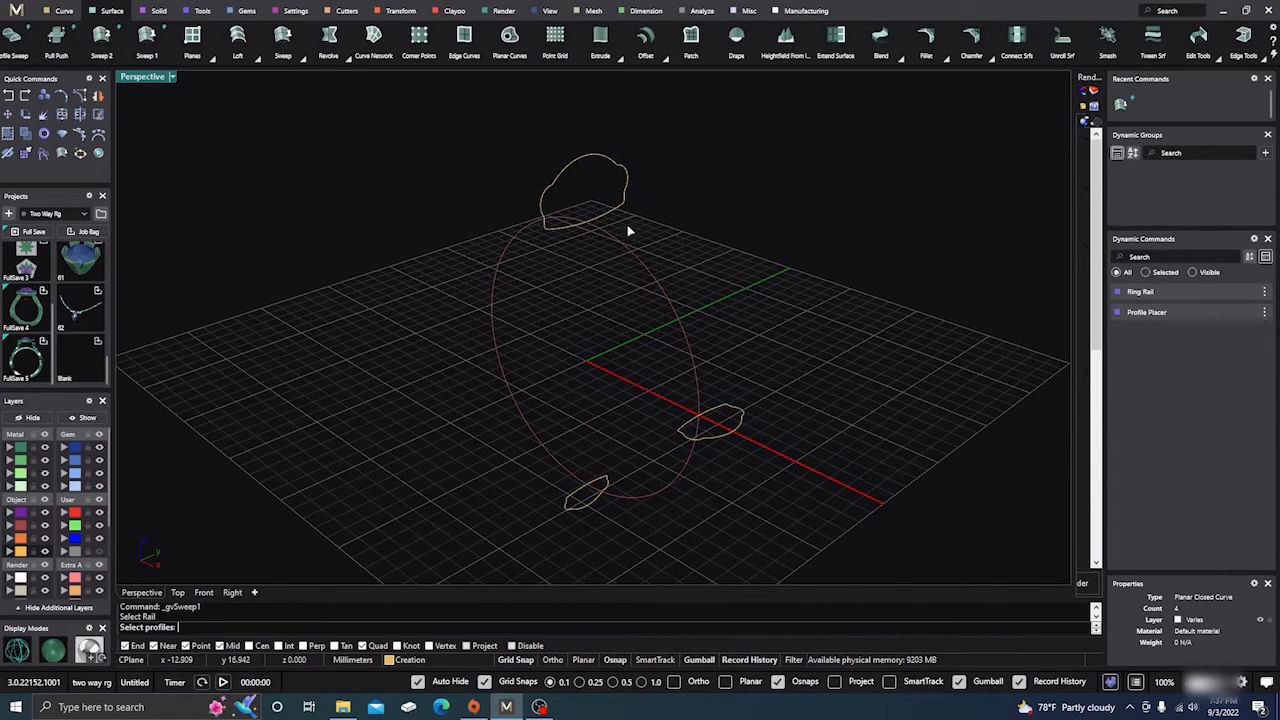
{"action": "left_click", "coordinate": [731, 419]}
{"action": "left_click", "coordinate": [608, 486]}
{"action": "key", "text": "Return"}
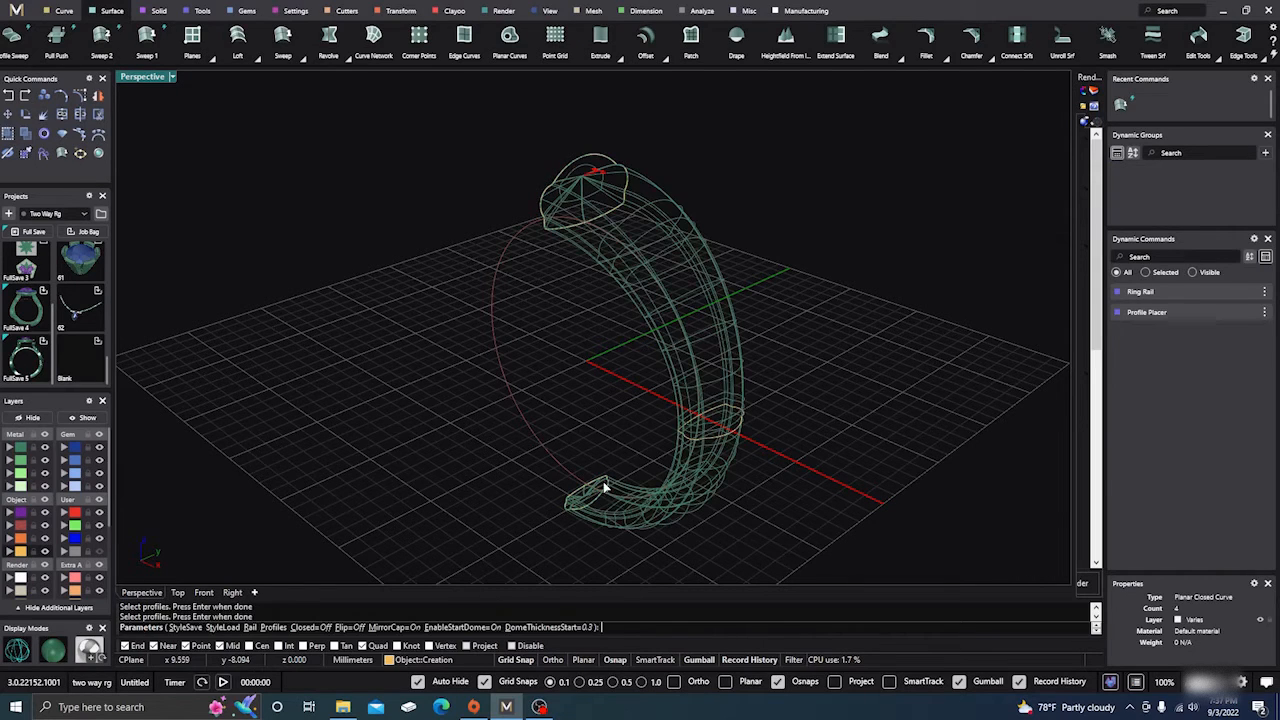
{"action": "left_click", "coordinate": [58, 651]}
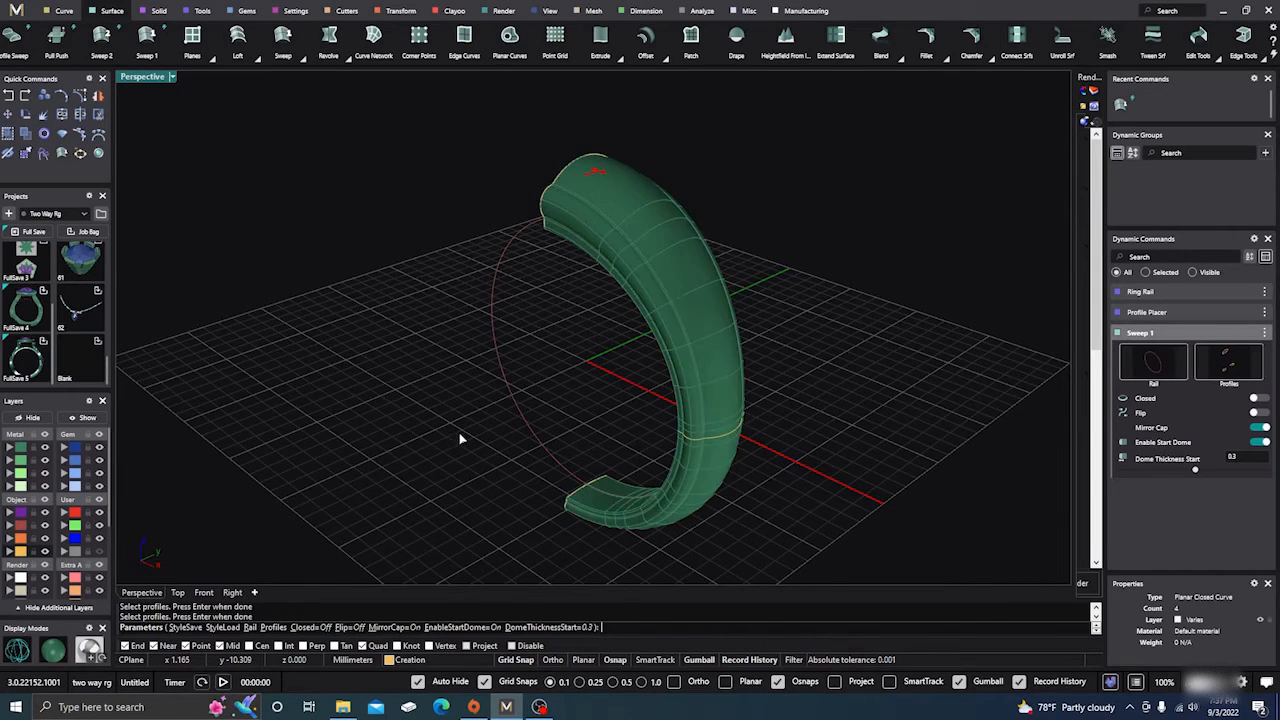
{"action": "mouse_move", "coordinate": [458, 431]}
{"action": "right_mouse_down"}
{"action": "mouse_move", "coordinate": [363, 423]}
{"action": "mouse_move", "coordinate": [363, 394]}
{"action": "mouse_move", "coordinate": [381, 386]}
{"action": "mouse_move", "coordinate": [506, 423]}
{"action": "right_mouse_up"}
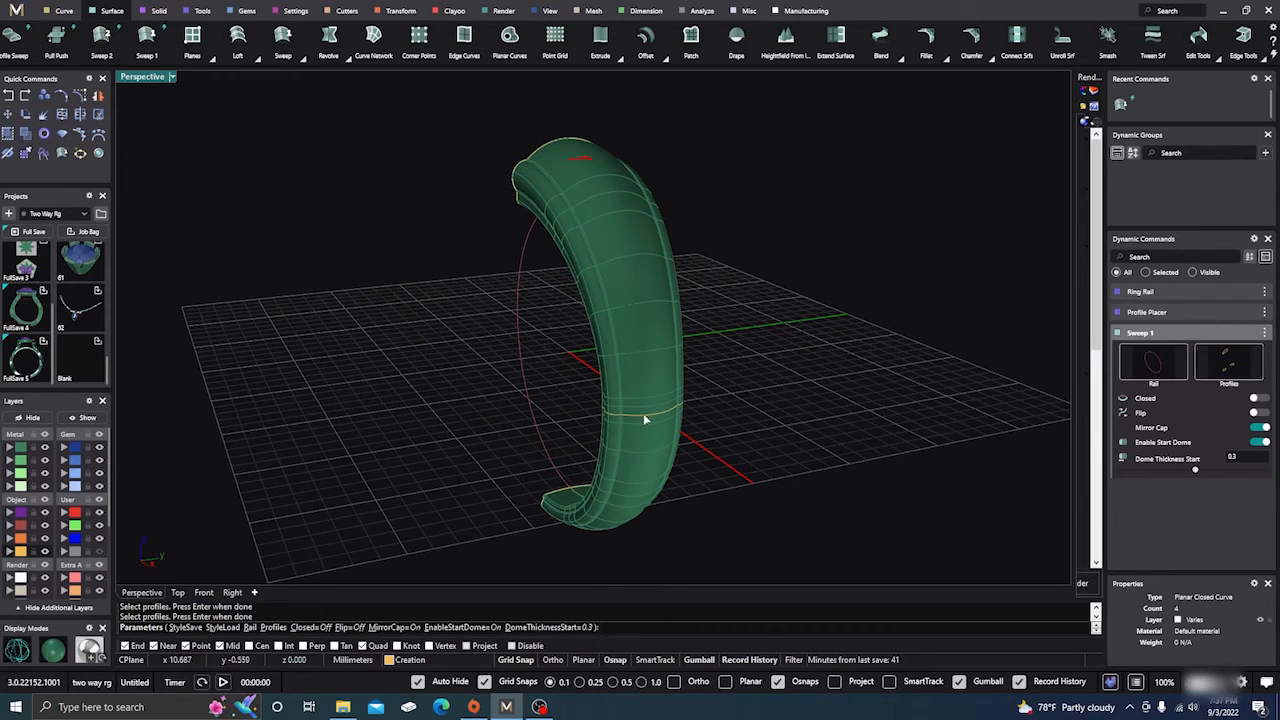
{"action": "key", "text": "Return"}
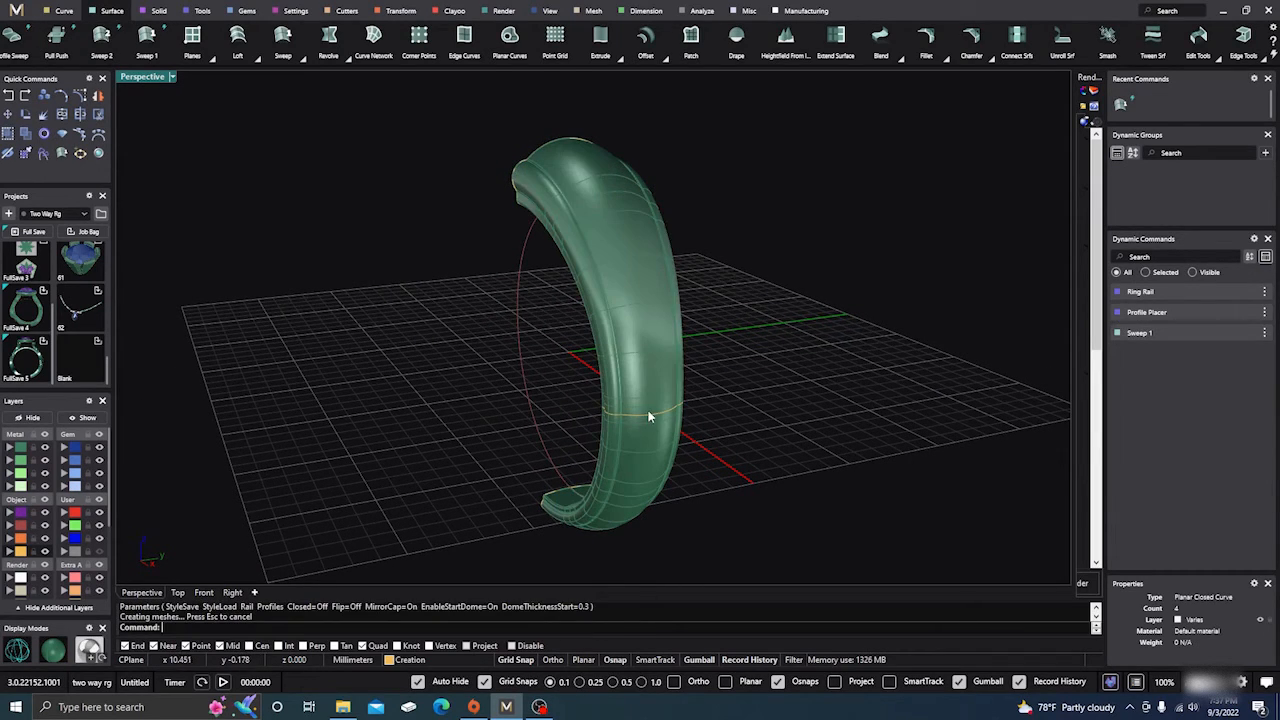
Edit the placed profiles, set the width of the side profile at position 0.25 to 4 mm, and update the shank.
{"action": "left_click", "coordinate": [651, 421]}
{"action": "left_click", "coordinate": [705, 448]}
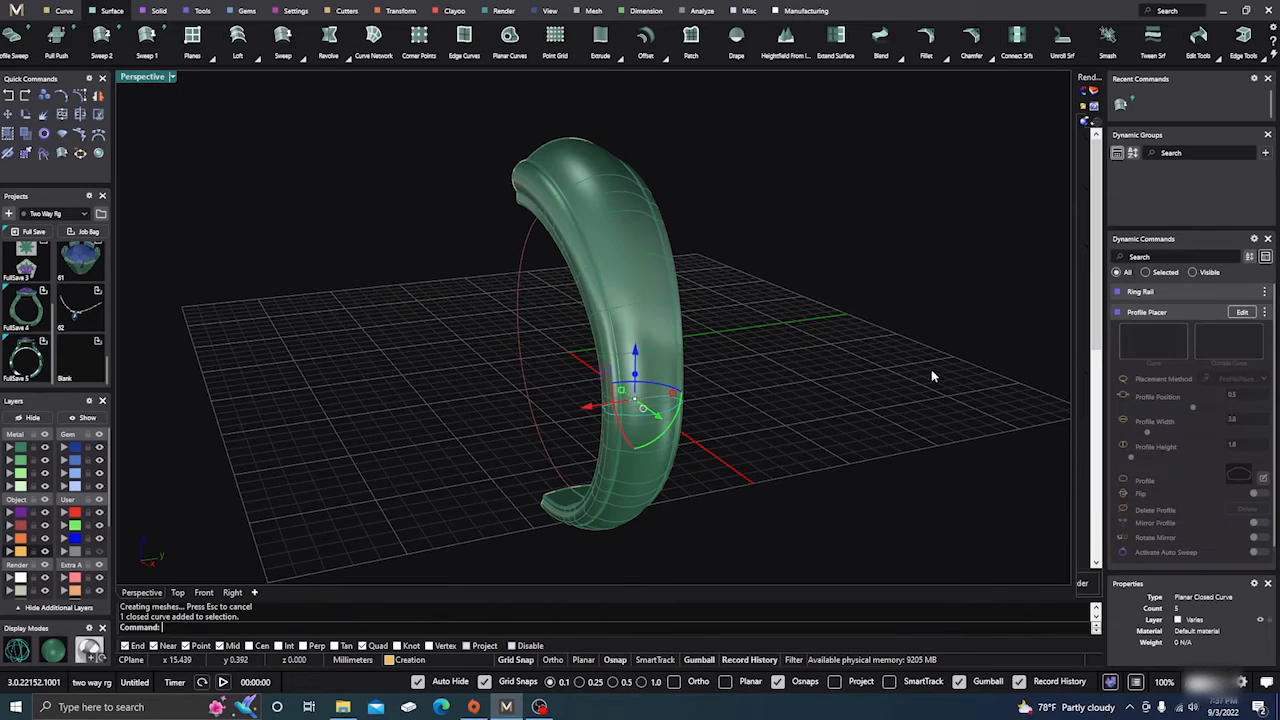
{"action": "left_click", "coordinate": [1240, 313]}
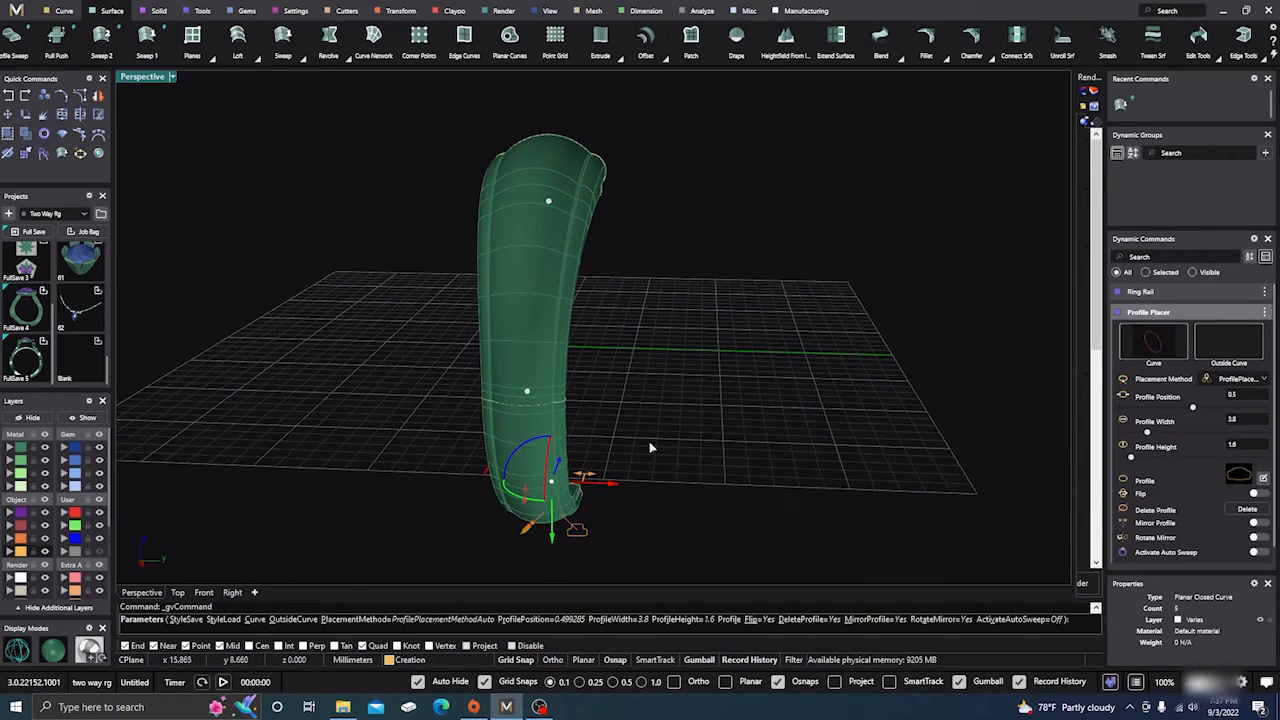
{"action": "left_click", "coordinate": [530, 392]}
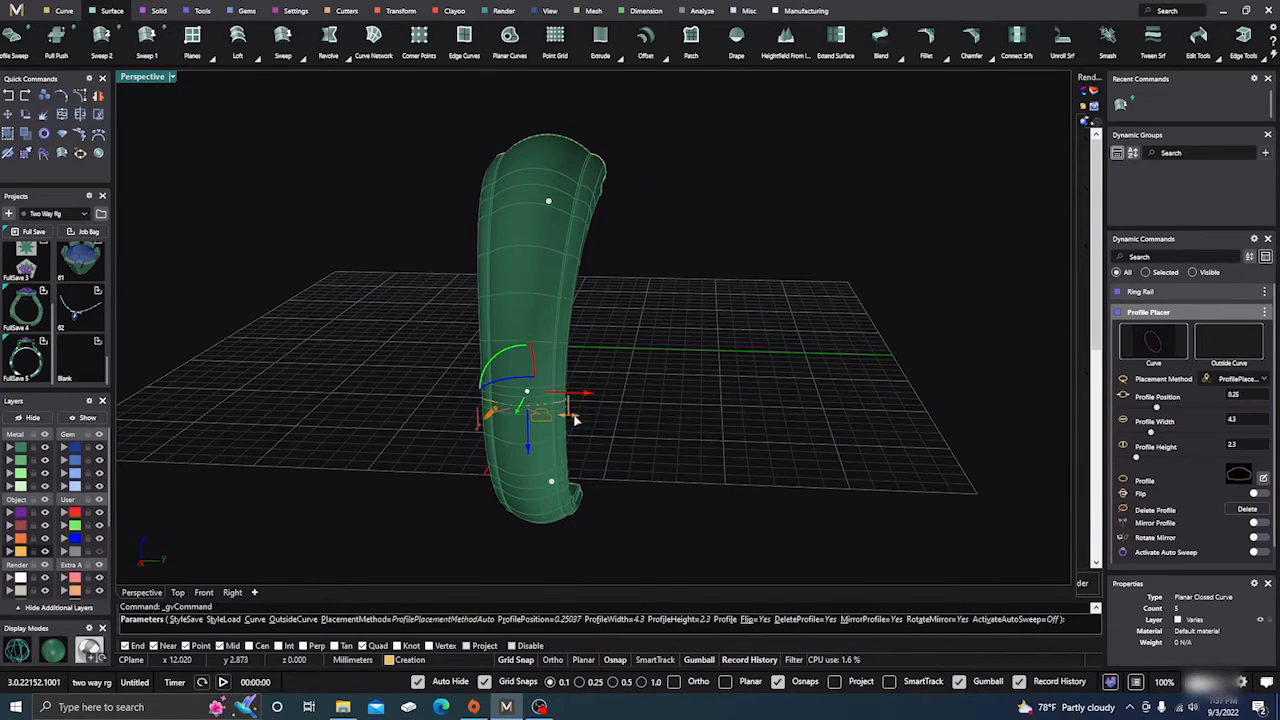
{"action": "left_click", "coordinate": [571, 420]}
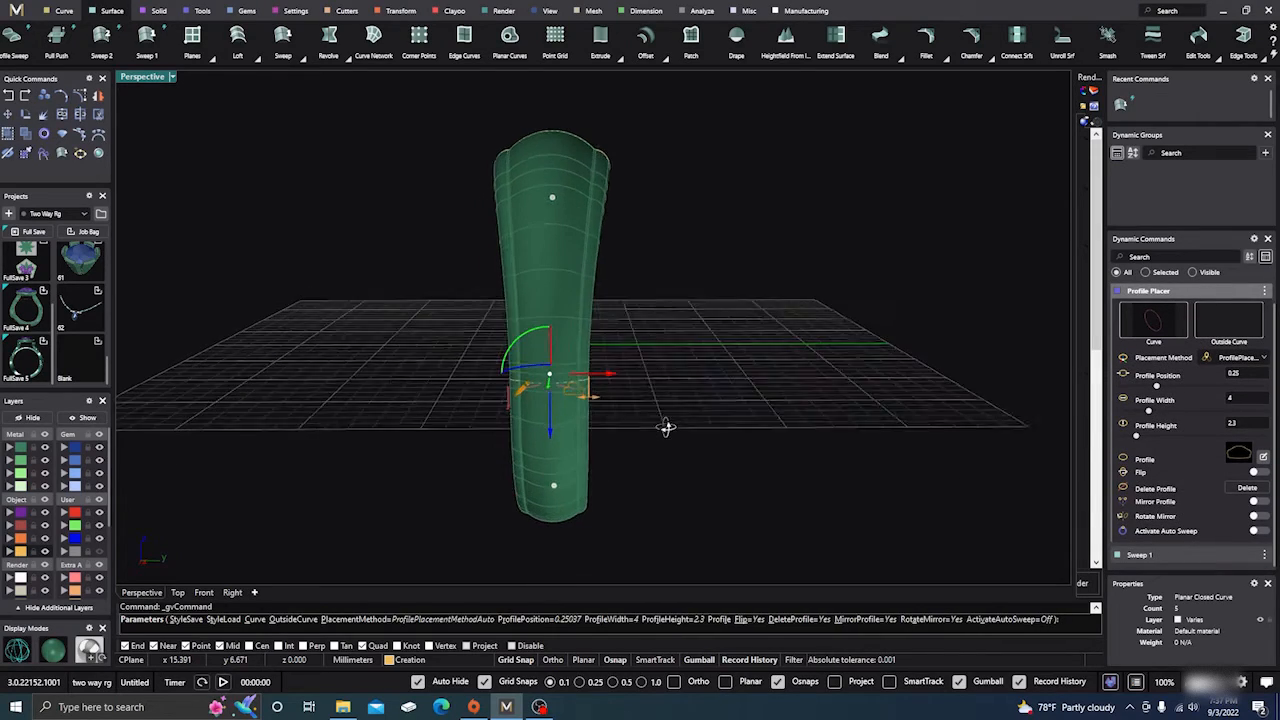
{"action": "right_click", "coordinate": [666, 426]}
{"action": "right_click_drag", "start_coordinate": [691, 457], "coordinate": [591, 430]}
{"action": "scroll", "coordinate": [606, 438], "scroll_direction": "down", "scroll_amount": 3}
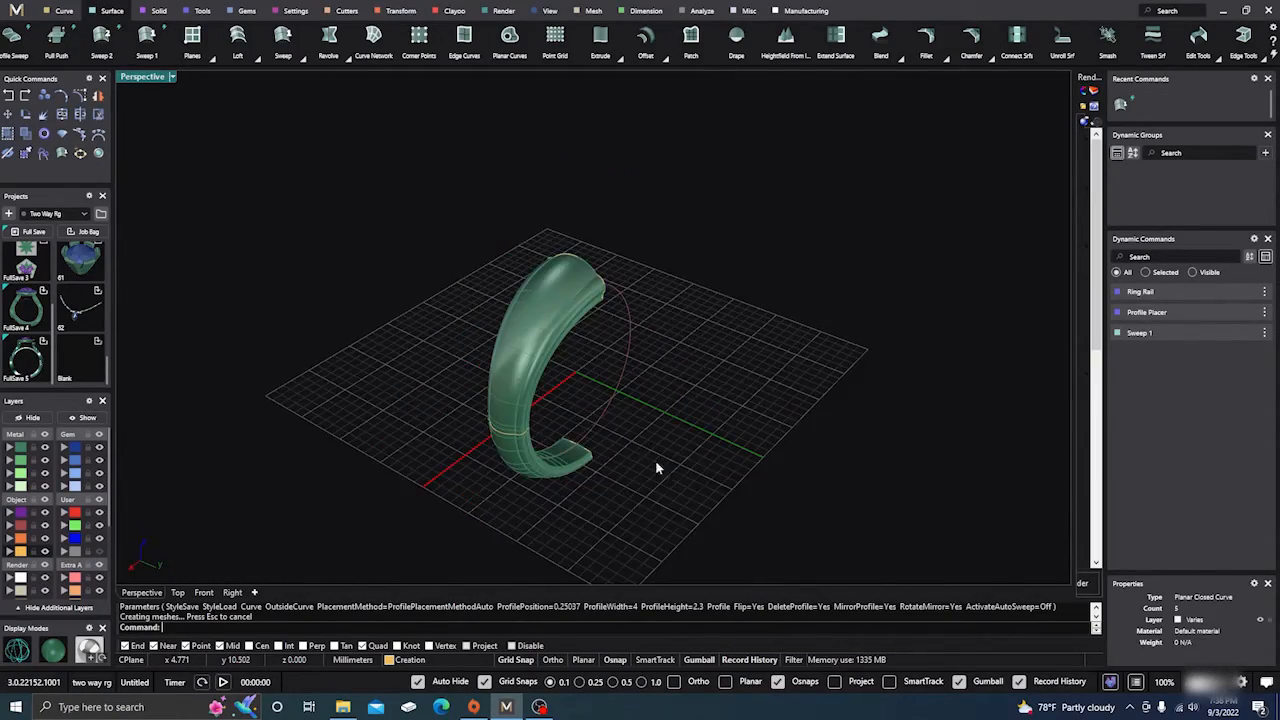
{"action": "right_click_drag", "start_coordinate": [655, 460], "coordinate": [545, 376]}
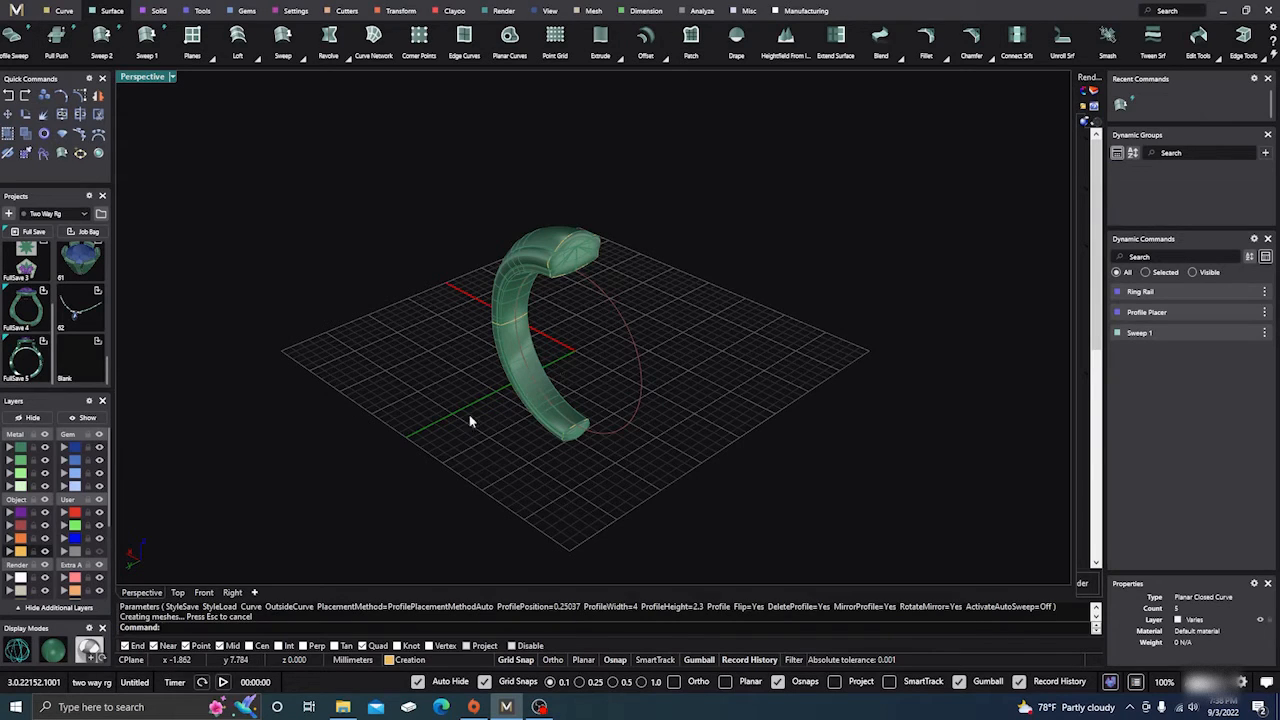
Delete the swept shank on the Metal 01 layer and the three placed profile curves, keeping only the ring rail.
{"action": "left_click", "coordinate": [20, 450]}
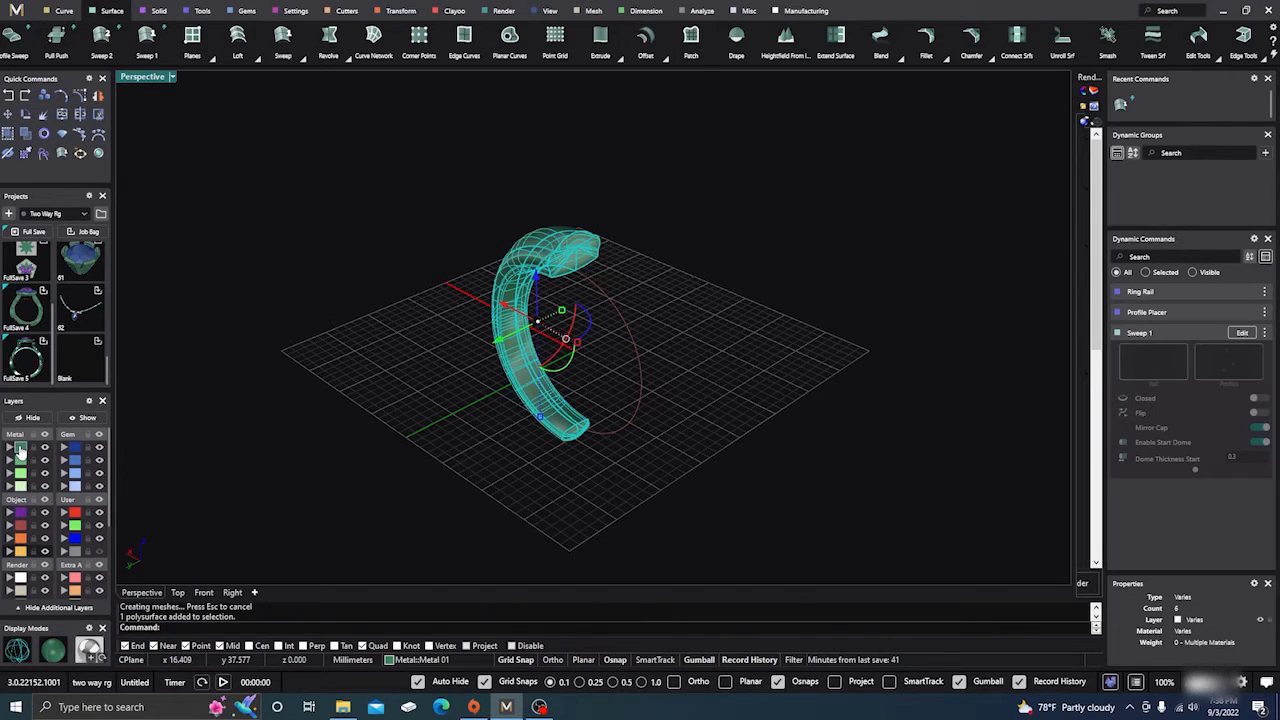
{"action": "key", "text": "Delete"}
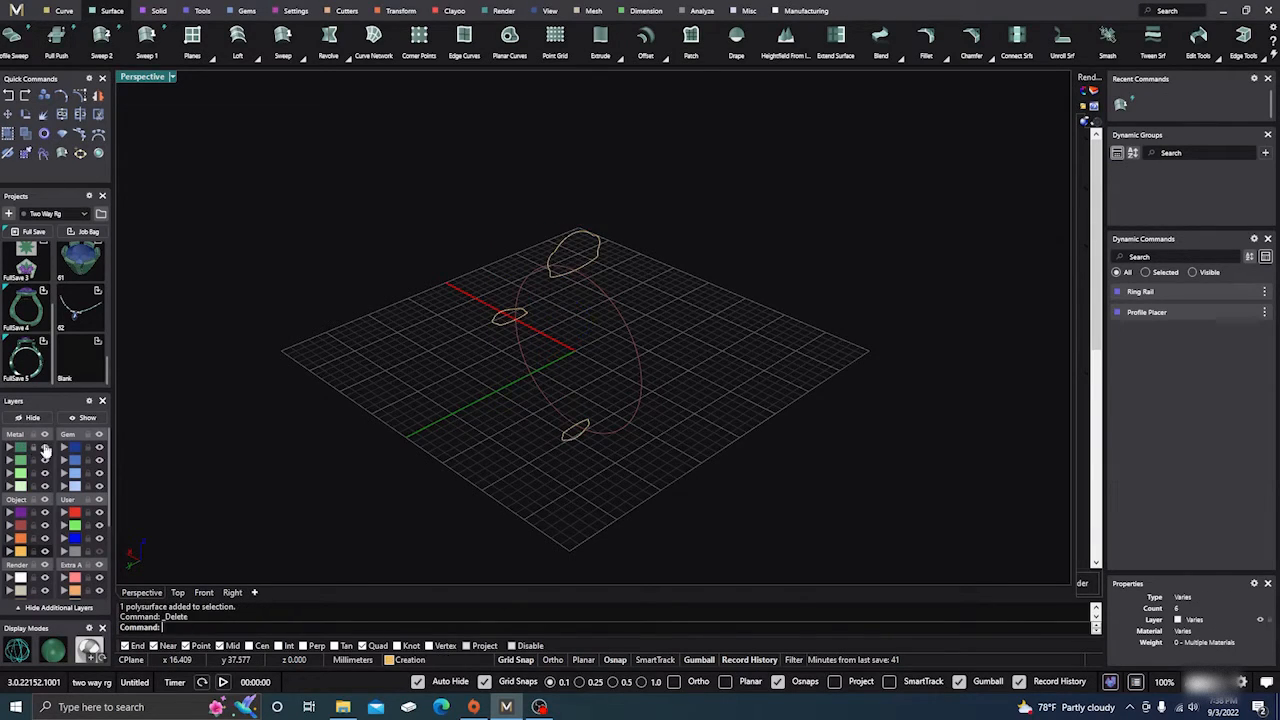
{"action": "left_click", "coordinate": [20, 558]}
{"action": "key", "text": "Delete"}
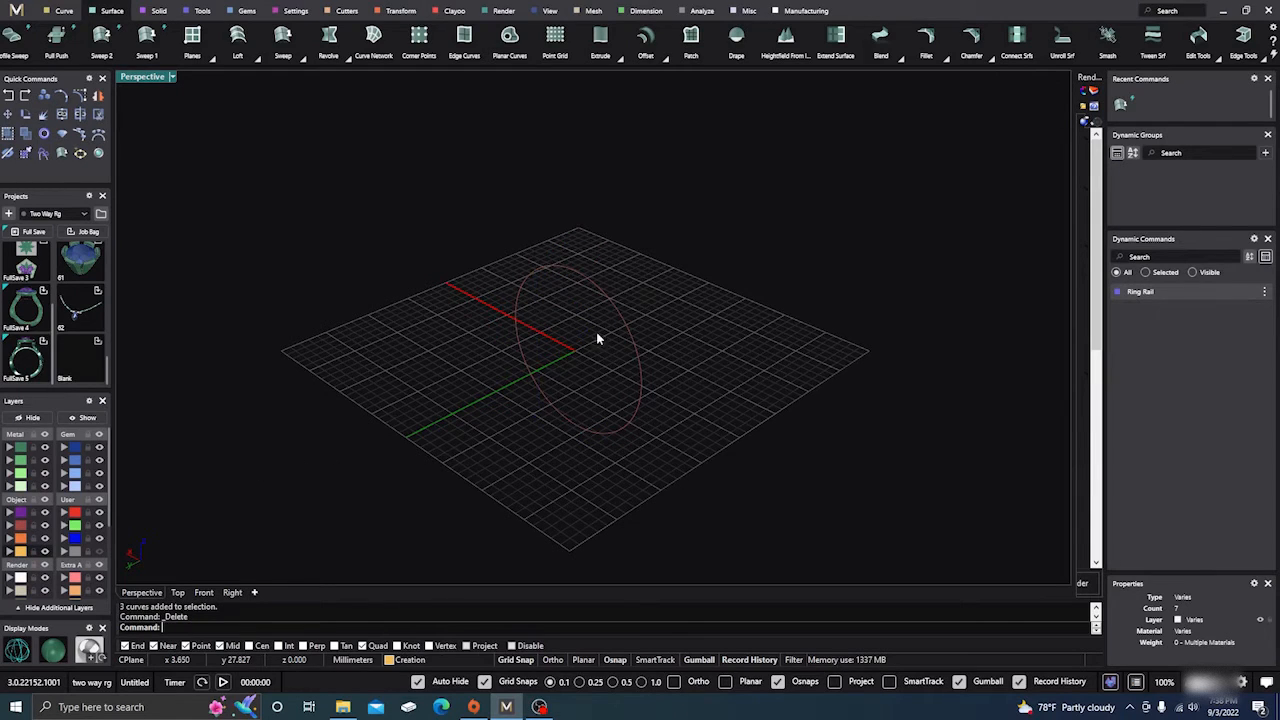
Start Profile Placer on the ring rail with a default profile at position 0, 4 mm wide and 2 mm high.
{"action": "scroll", "coordinate": [816, 364], "scroll_direction": "down", "scroll_amount": 2}
{"action": "left_click", "coordinate": [617, 292]}
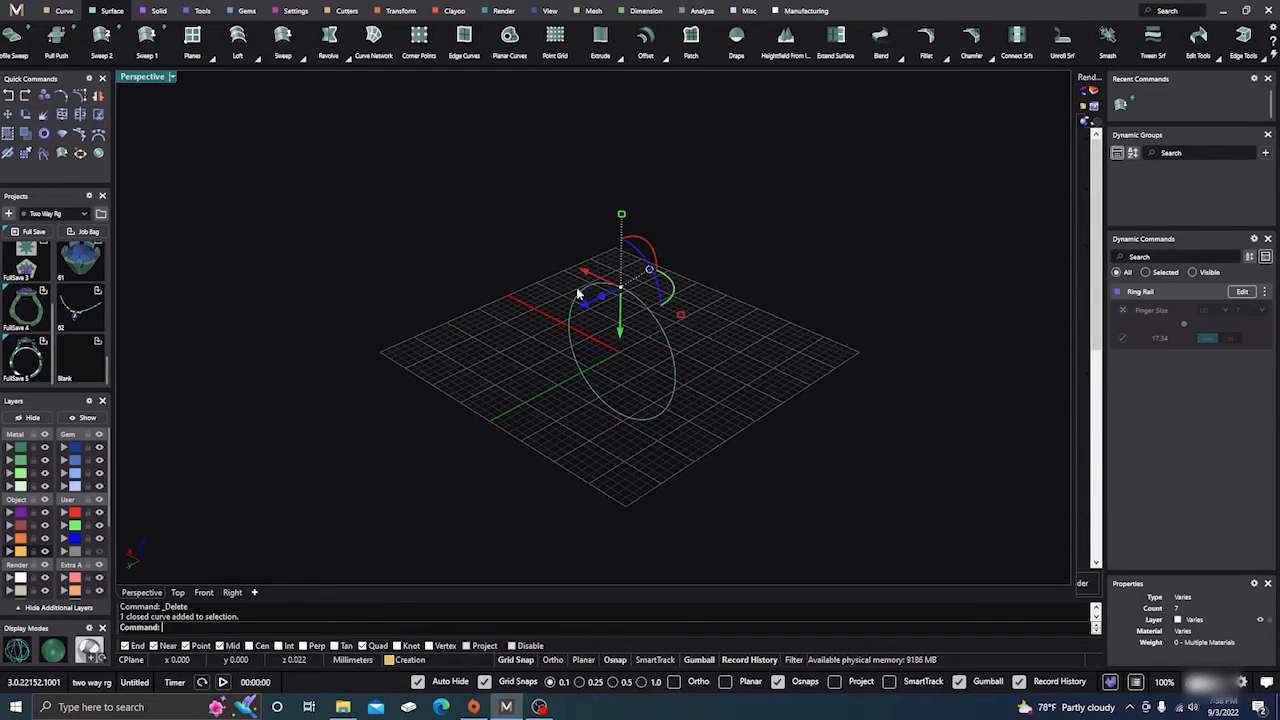
{"action": "left_click", "coordinate": [198, 13]}
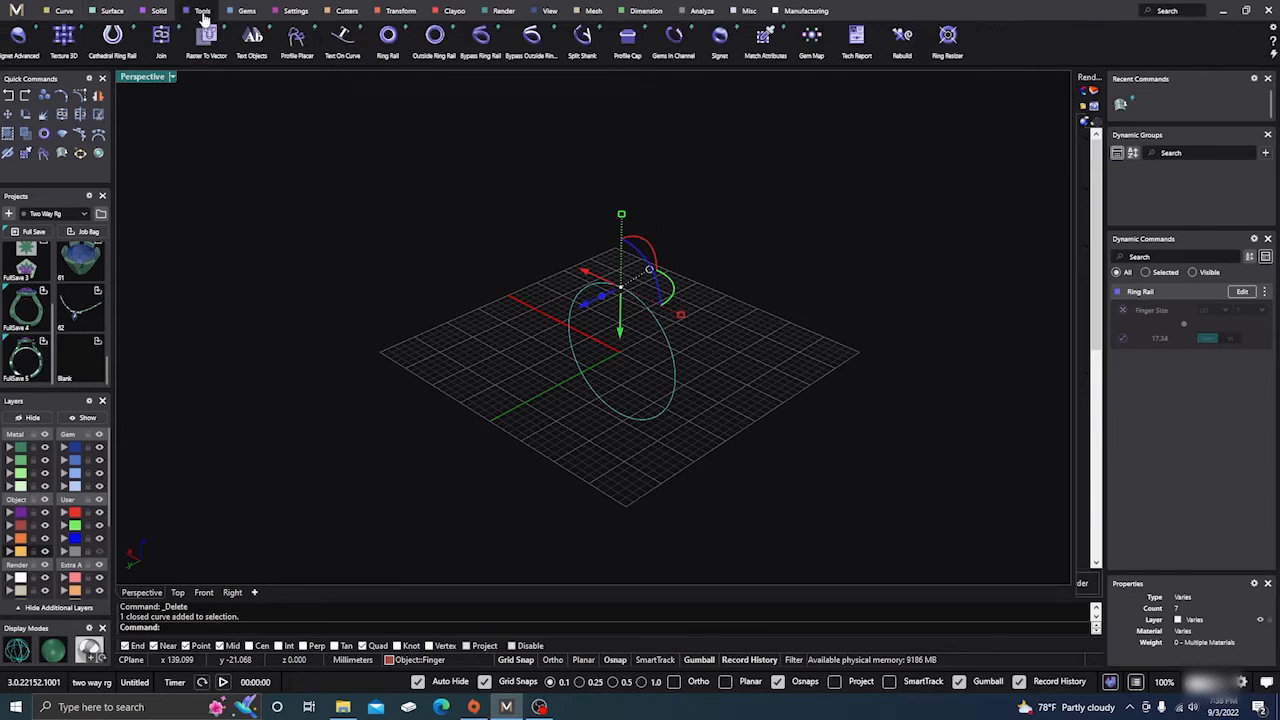
{"action": "left_click", "coordinate": [298, 44]}
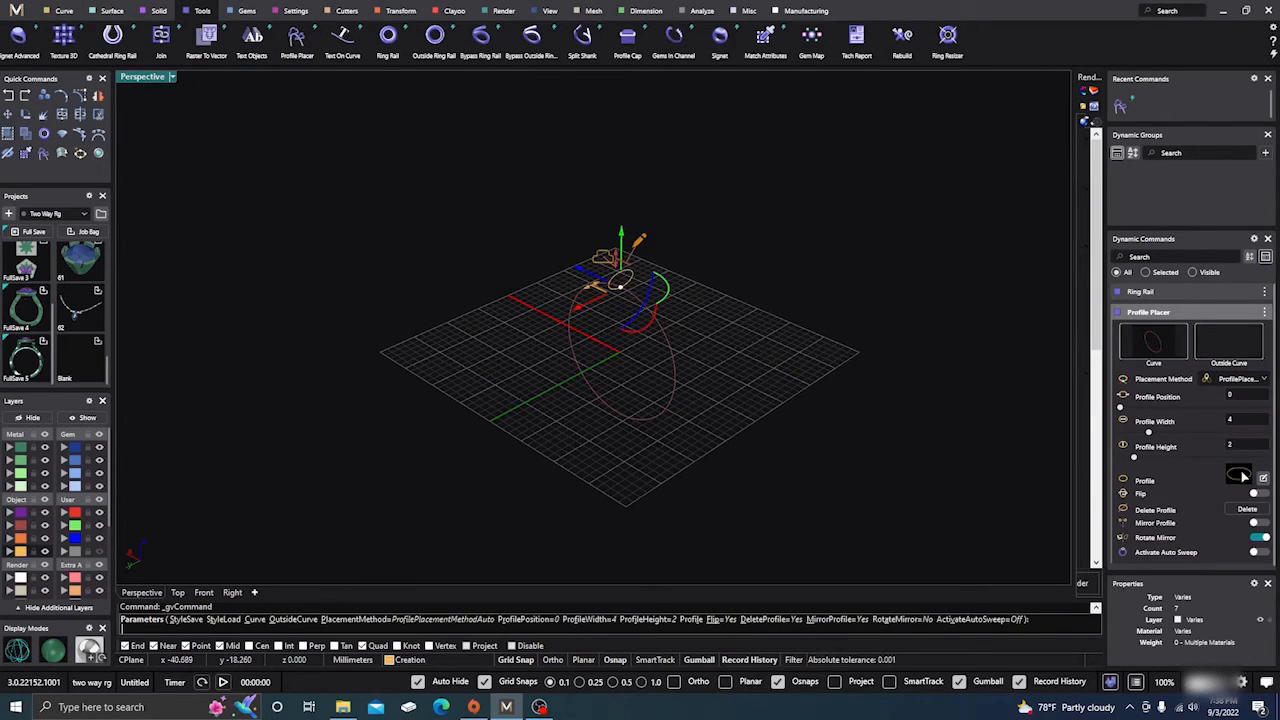
{"action": "left_click", "coordinate": [70, 11]}
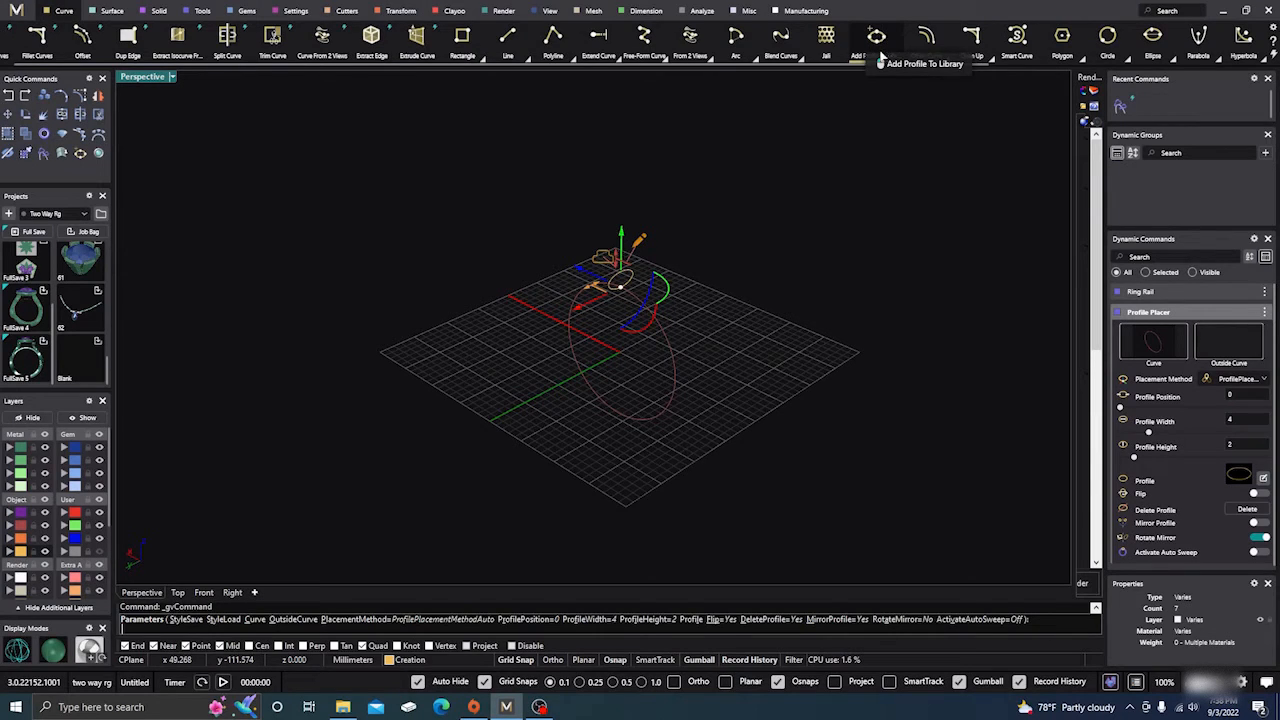
Close the legacy editor for the placed profile and turn off Use Legacy Profile Editor in the Dynamic Commands preferences.
{"action": "left_click", "coordinate": [1263, 478]}
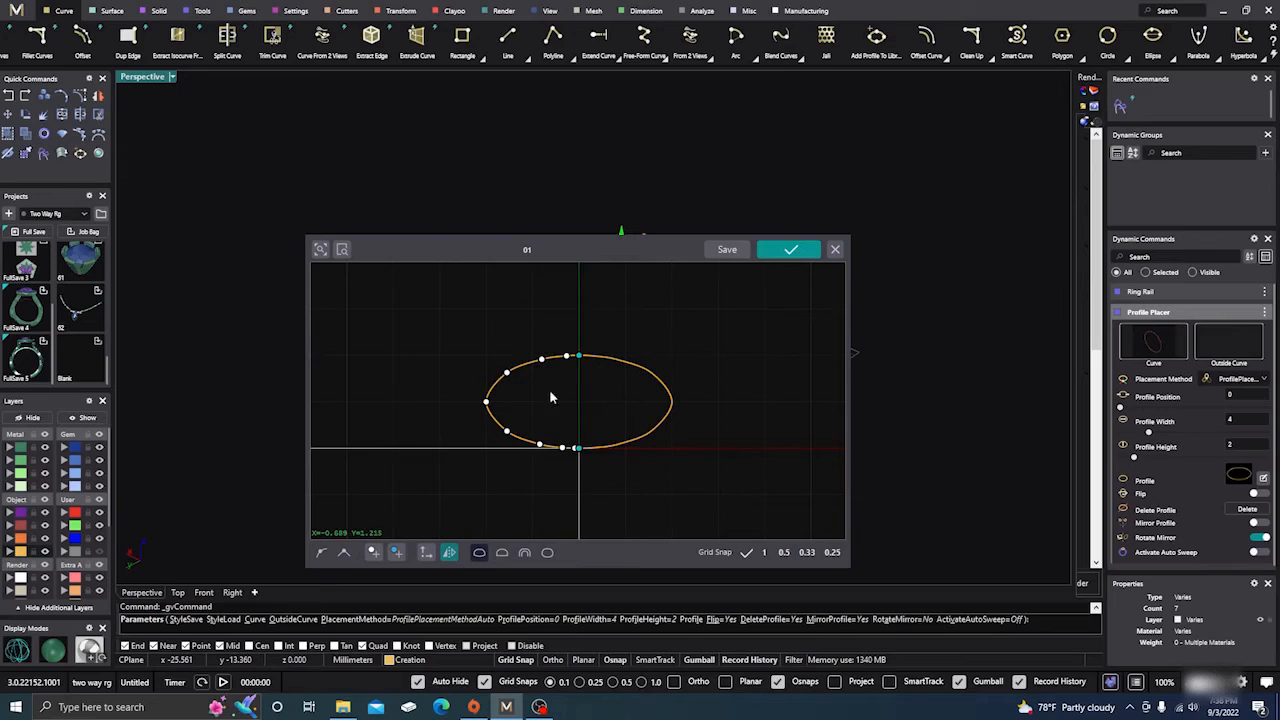
{"action": "left_click", "coordinate": [836, 250]}
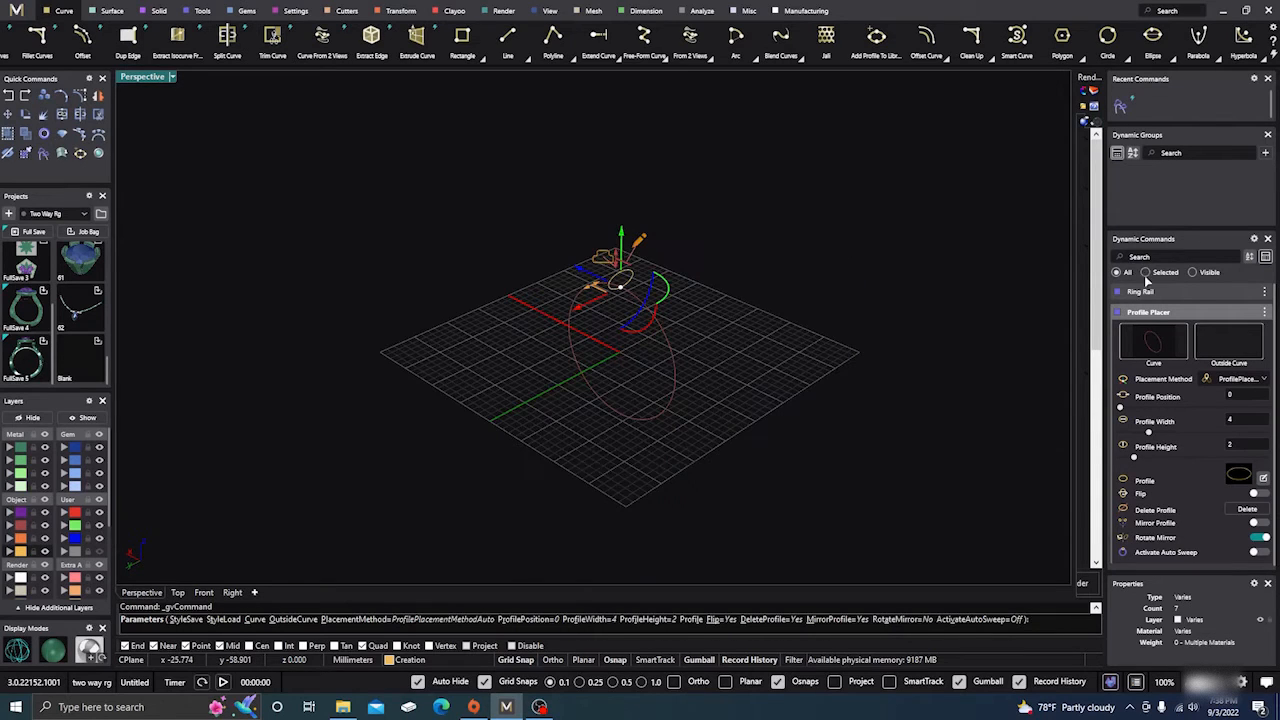
{"action": "left_click", "coordinate": [1255, 240]}
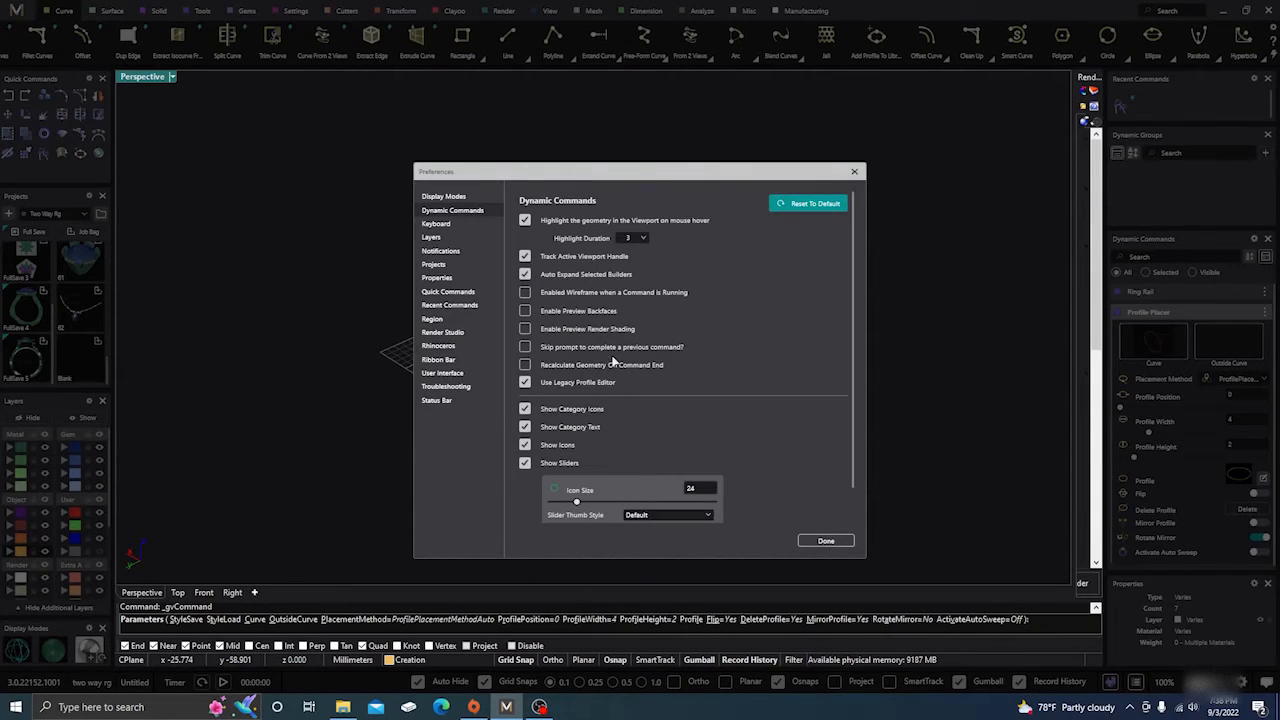
{"action": "left_click", "coordinate": [826, 541]}
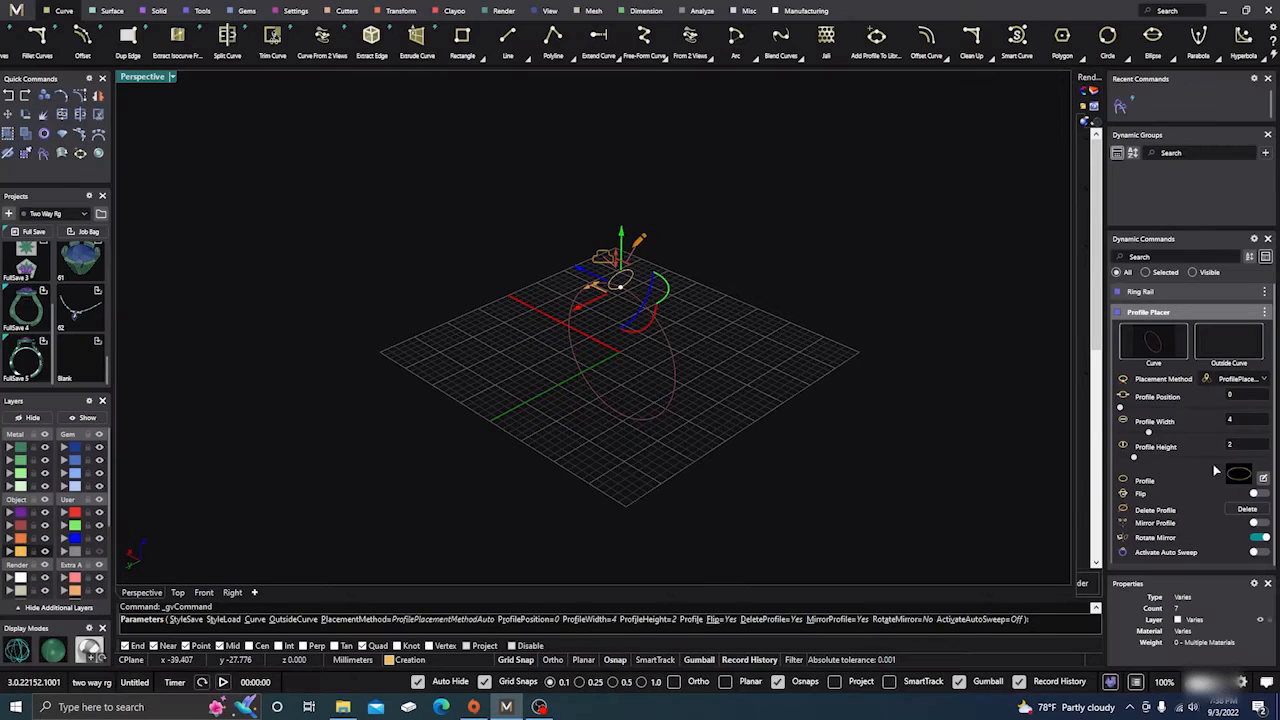
Open the placed profile in the new Profile Editor and delete its oval curve.
{"action": "left_click", "coordinate": [1264, 479]}
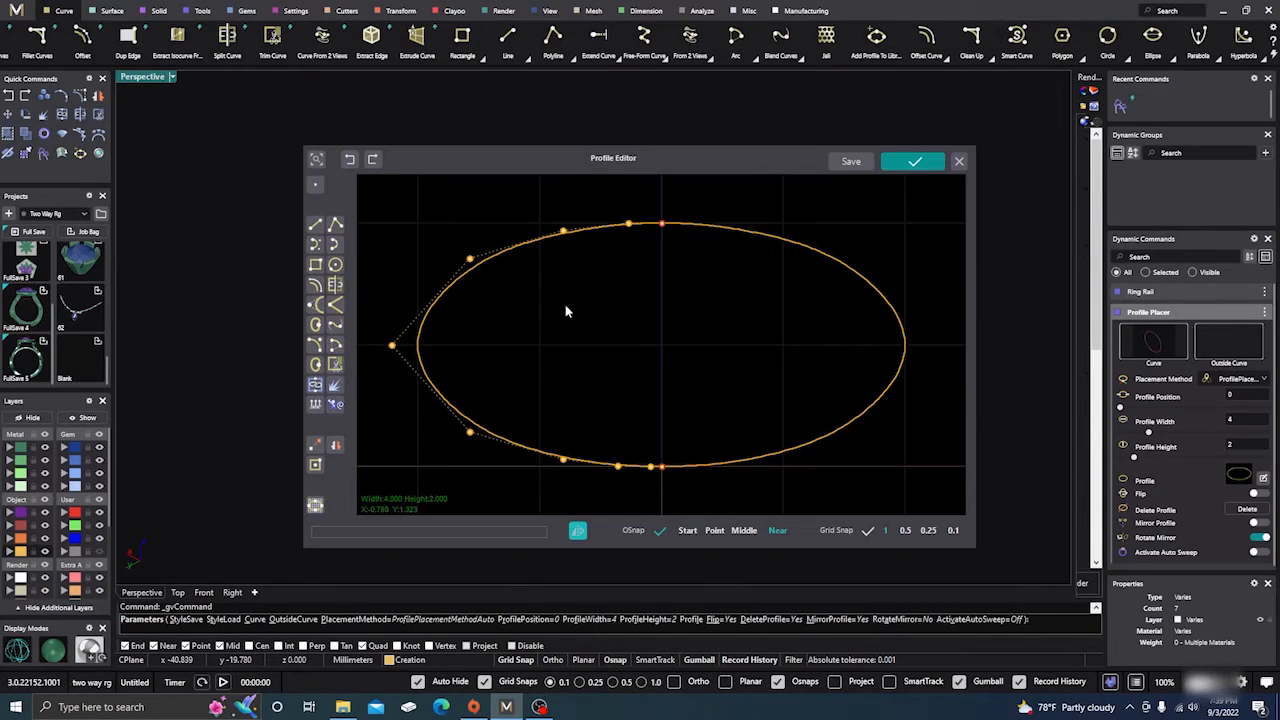
{"action": "scroll", "coordinate": [606, 349], "scroll_direction": "down", "scroll_amount": 1}
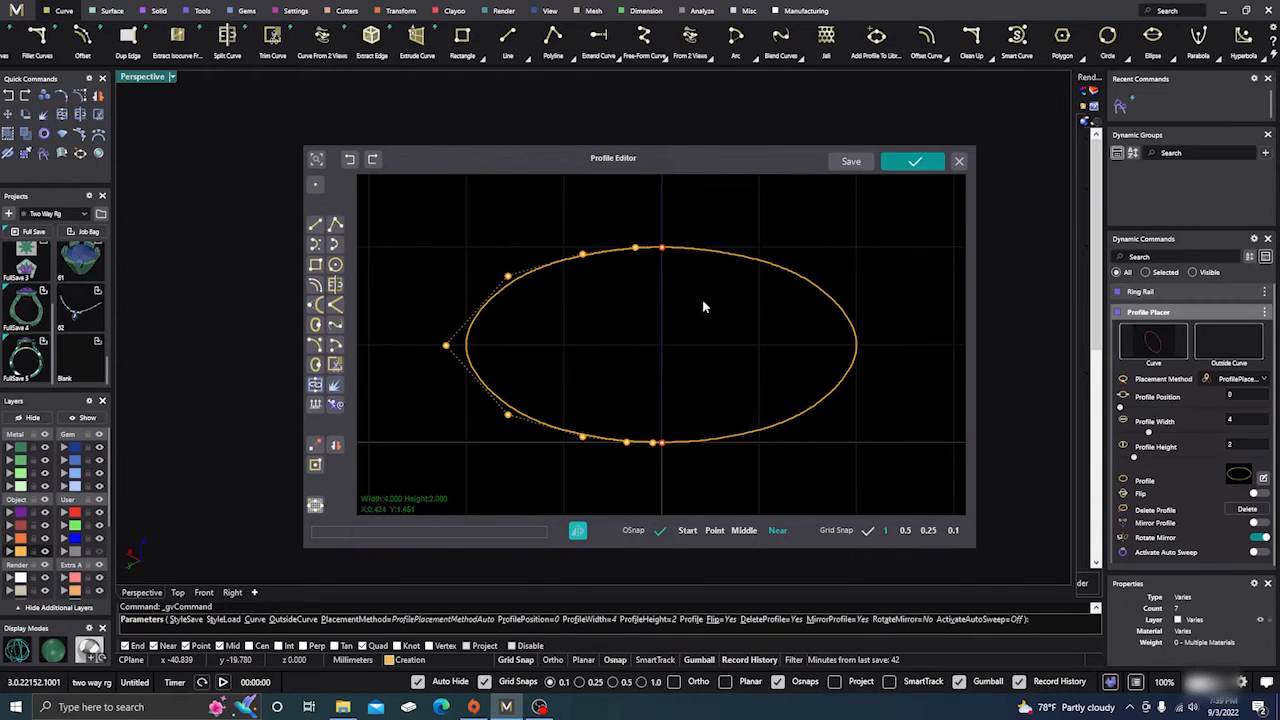
{"action": "key", "text": "Delete"}
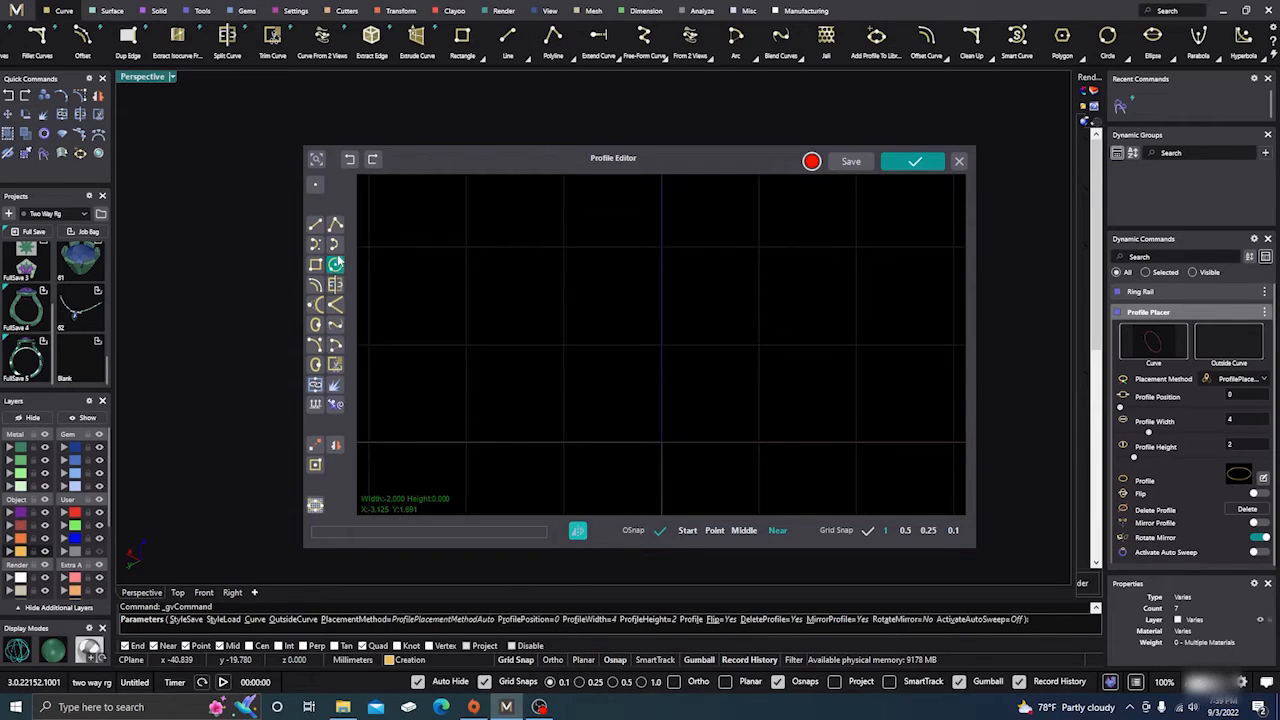
With grid snap on, draw an open-bottomed polyline through (-2, 0), (-2, 2), (2, 2) and (2, 0).
{"action": "left_click", "coordinate": [336, 226]}
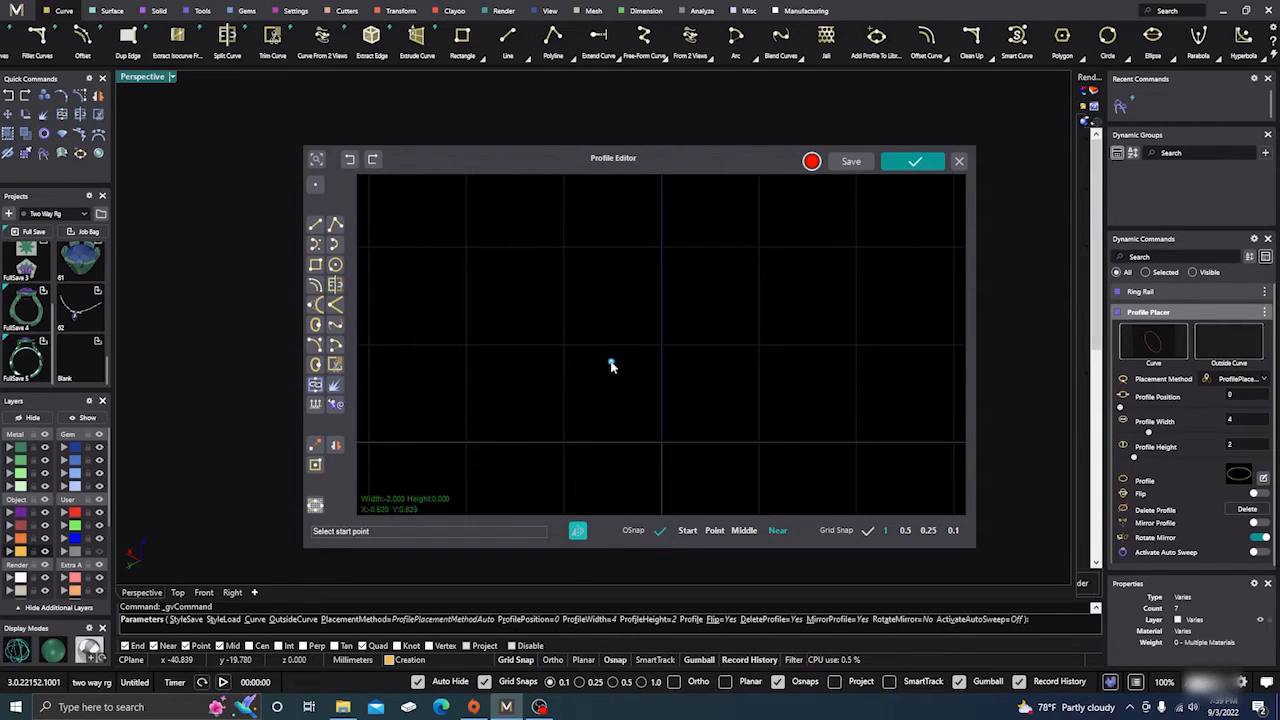
{"action": "left_click", "coordinate": [868, 531]}
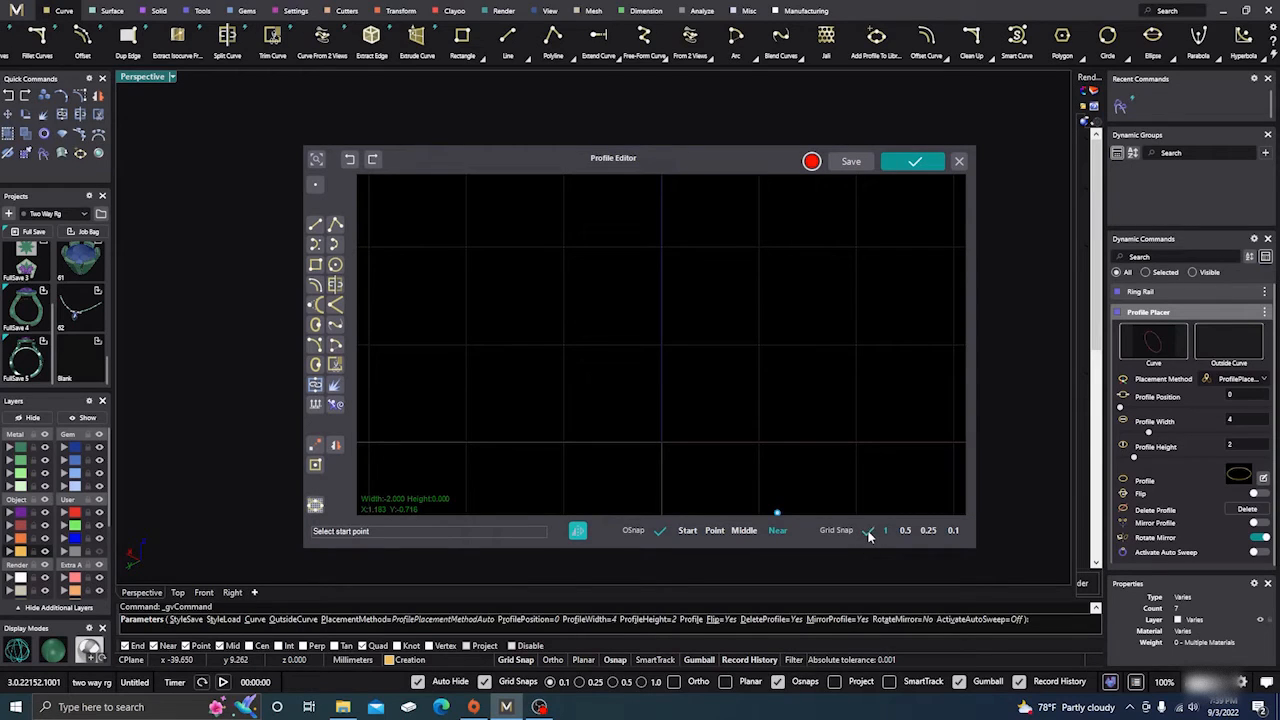
{"action": "left_click", "coordinate": [480, 443]}
{"action": "left_click", "coordinate": [478, 249]}
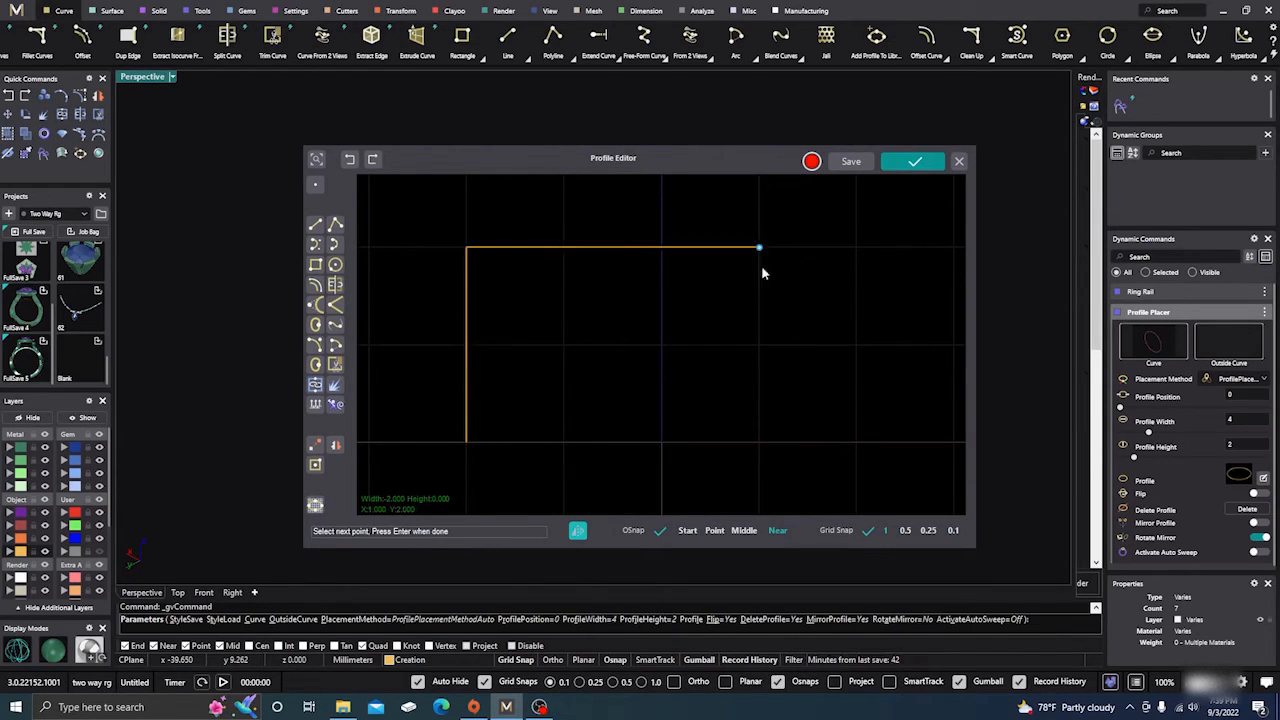
{"action": "left_click", "coordinate": [832, 262]}
{"action": "left_click", "coordinate": [849, 430]}
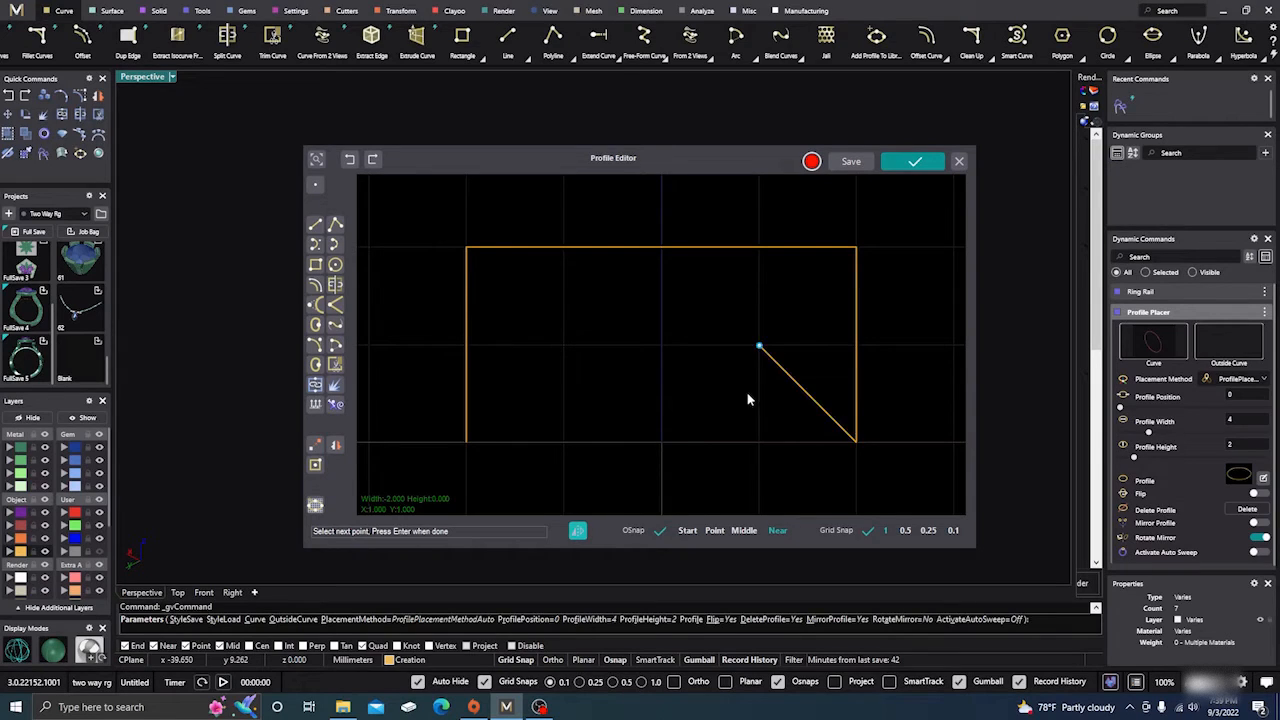
{"action": "key", "text": "Return"}
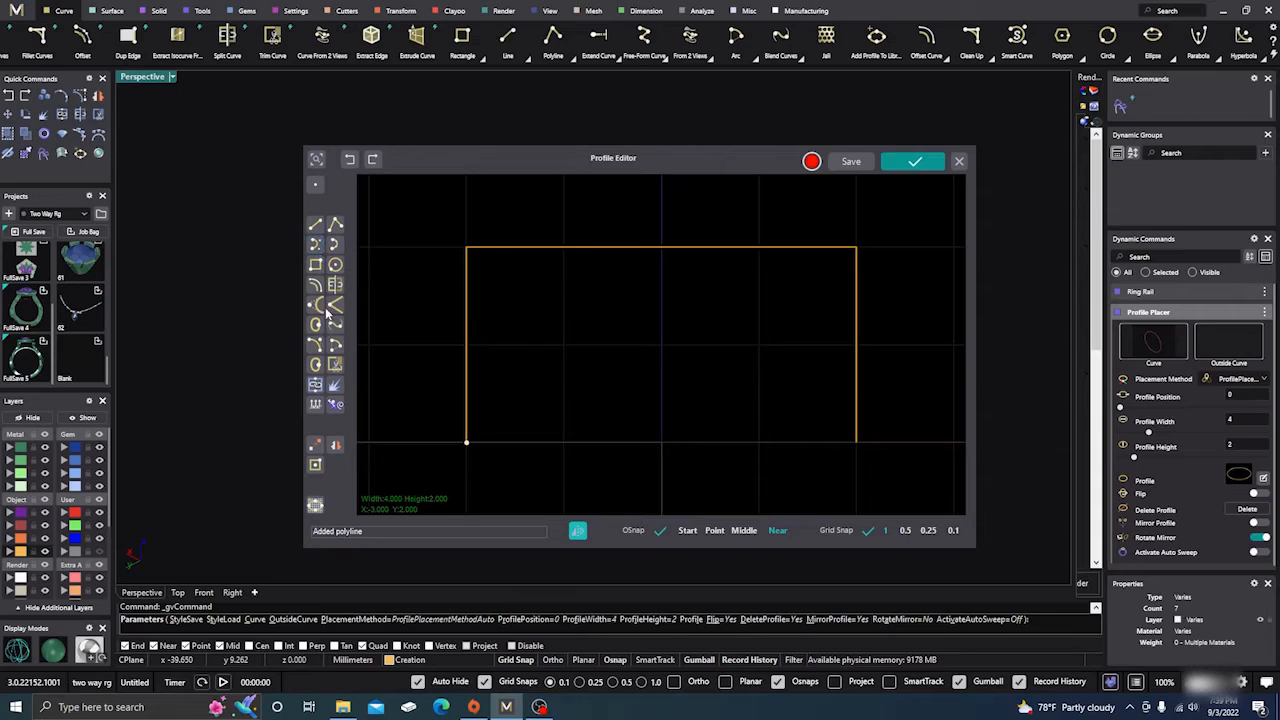
Close the underside of the profile with an arc from (-2, 0) to (2, 0) passing through (0, -1).
{"action": "left_click", "coordinate": [315, 346]}
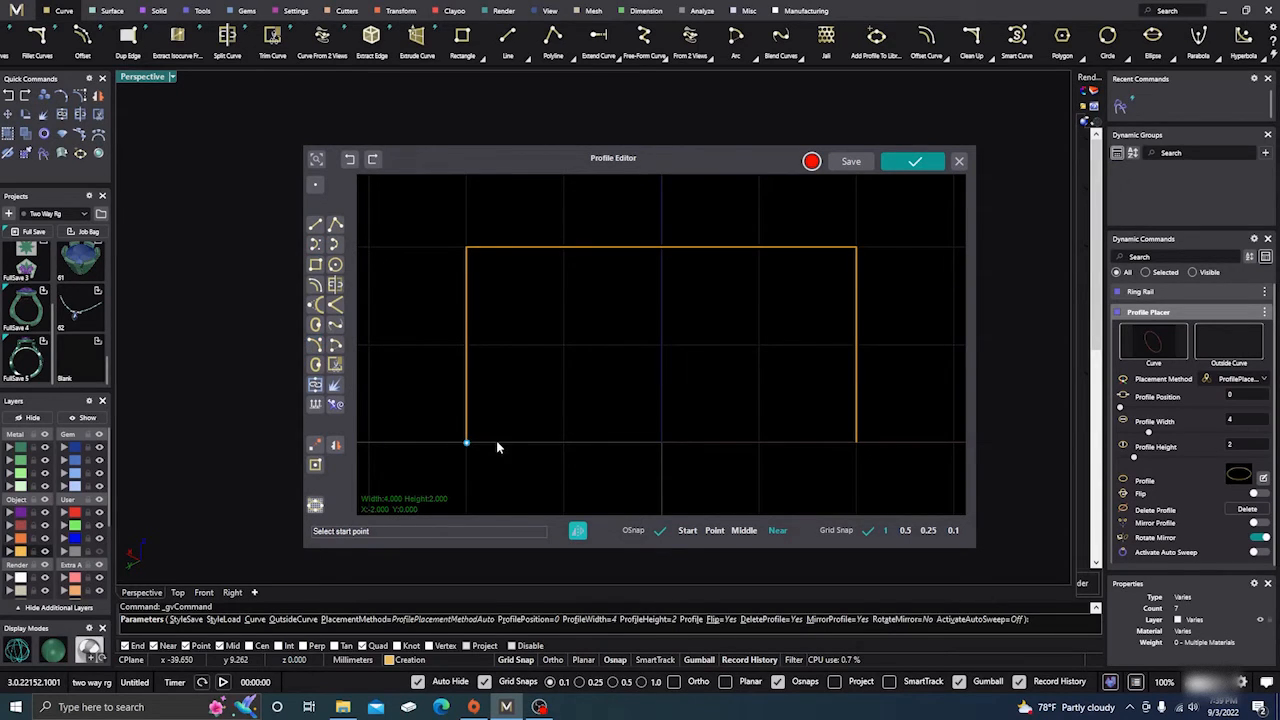
{"action": "left_click", "coordinate": [466, 442]}
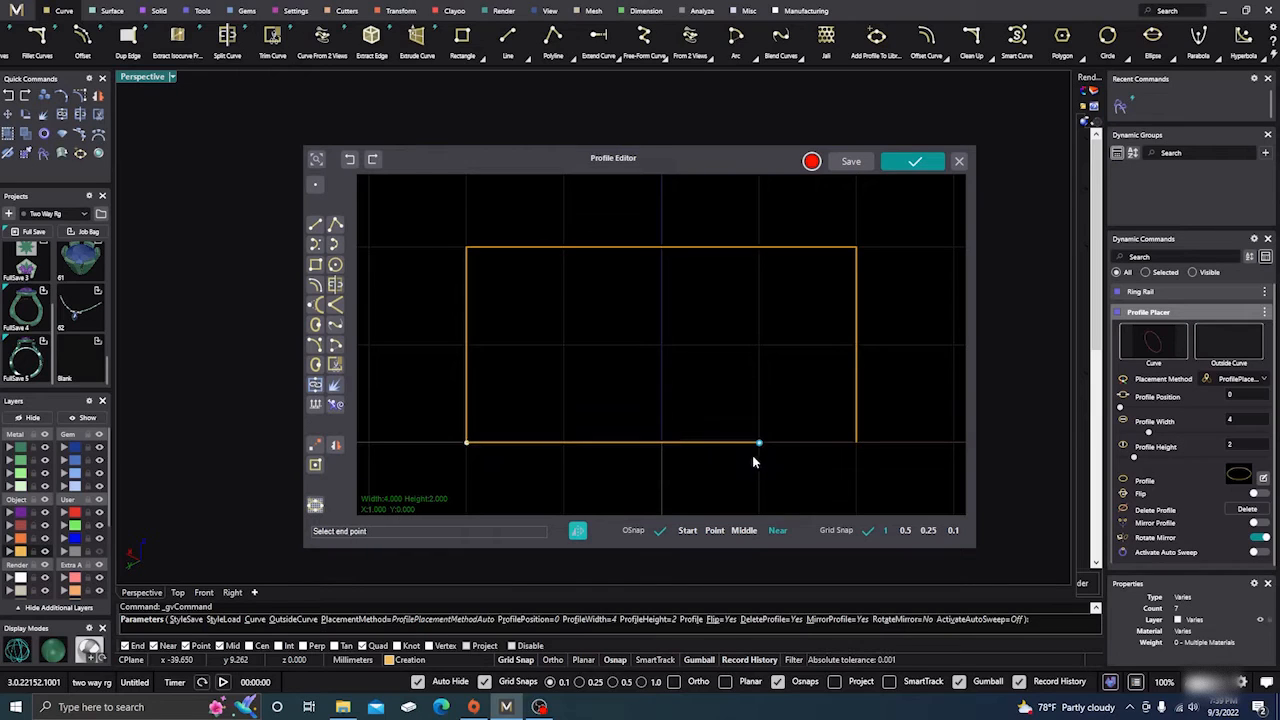
{"action": "left_click", "coordinate": [856, 442]}
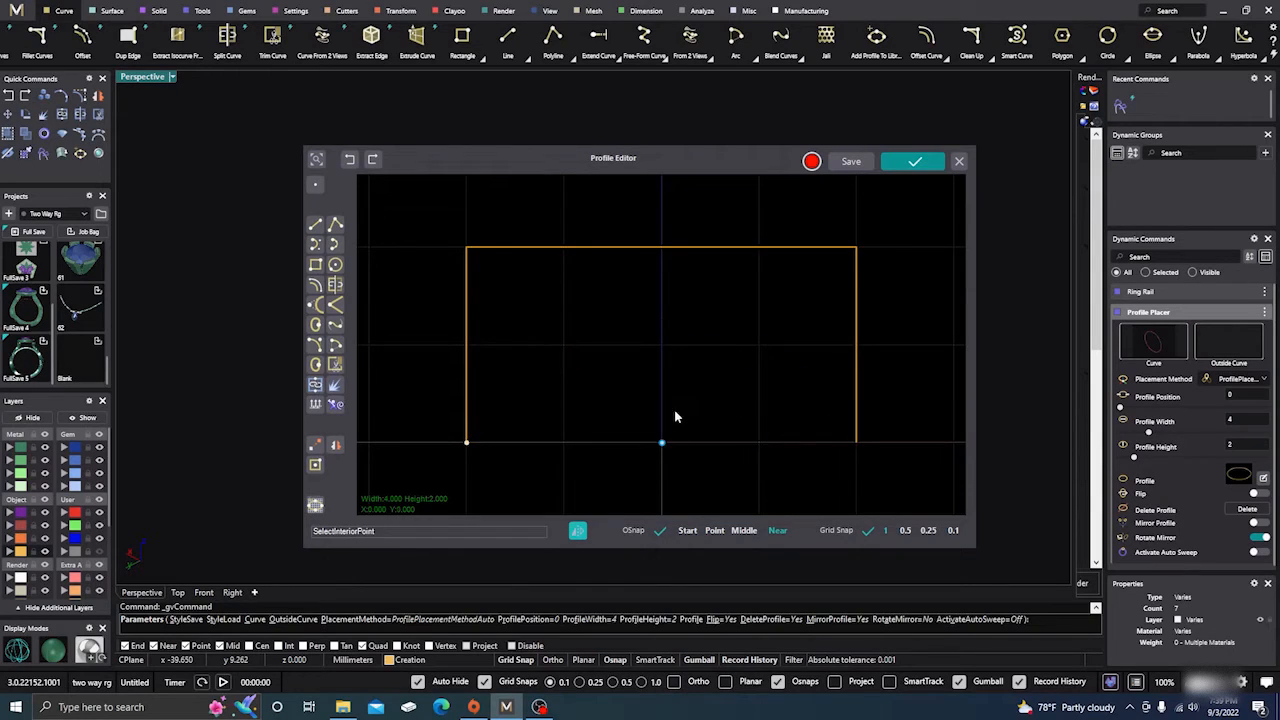
{"action": "scroll", "coordinate": [658, 429], "scroll_direction": "down", "scroll_amount": 3}
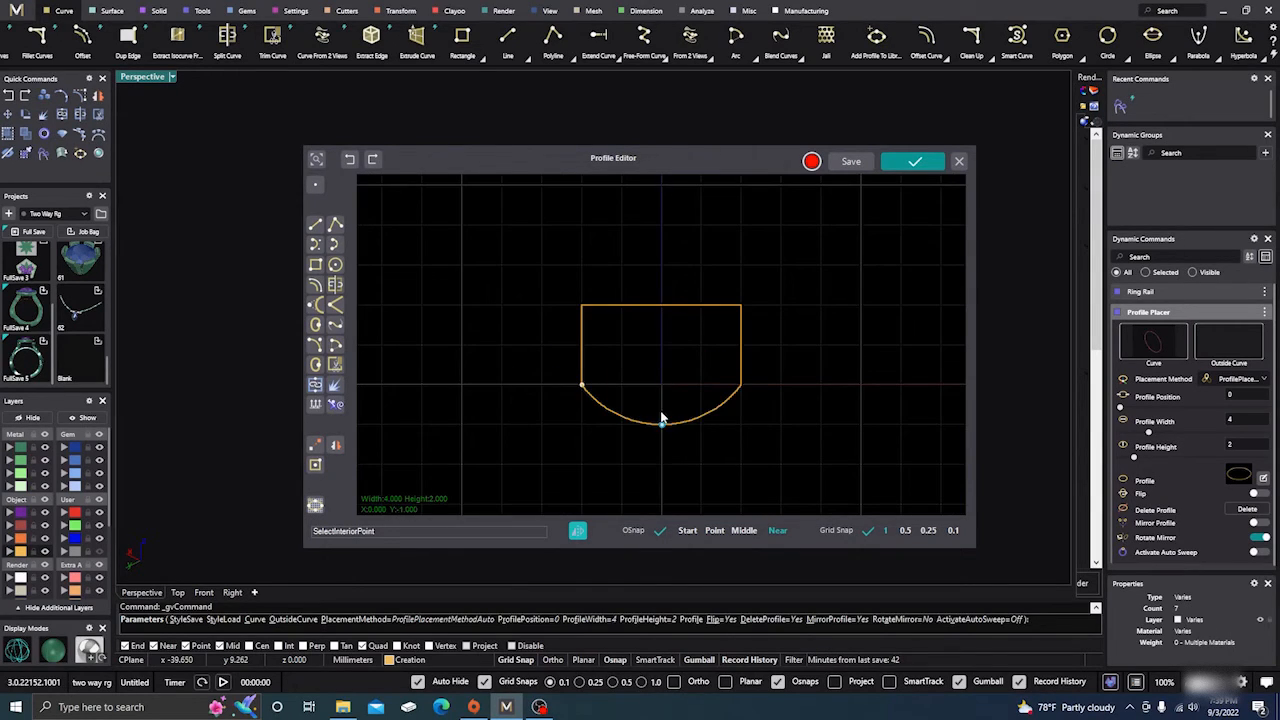
{"action": "left_click", "coordinate": [661, 420]}
Reshape the bottom arc into a shallow point by moving its left control point close to the lower left corner, mirrored across the centre.
{"action": "left_click", "coordinate": [651, 425]}
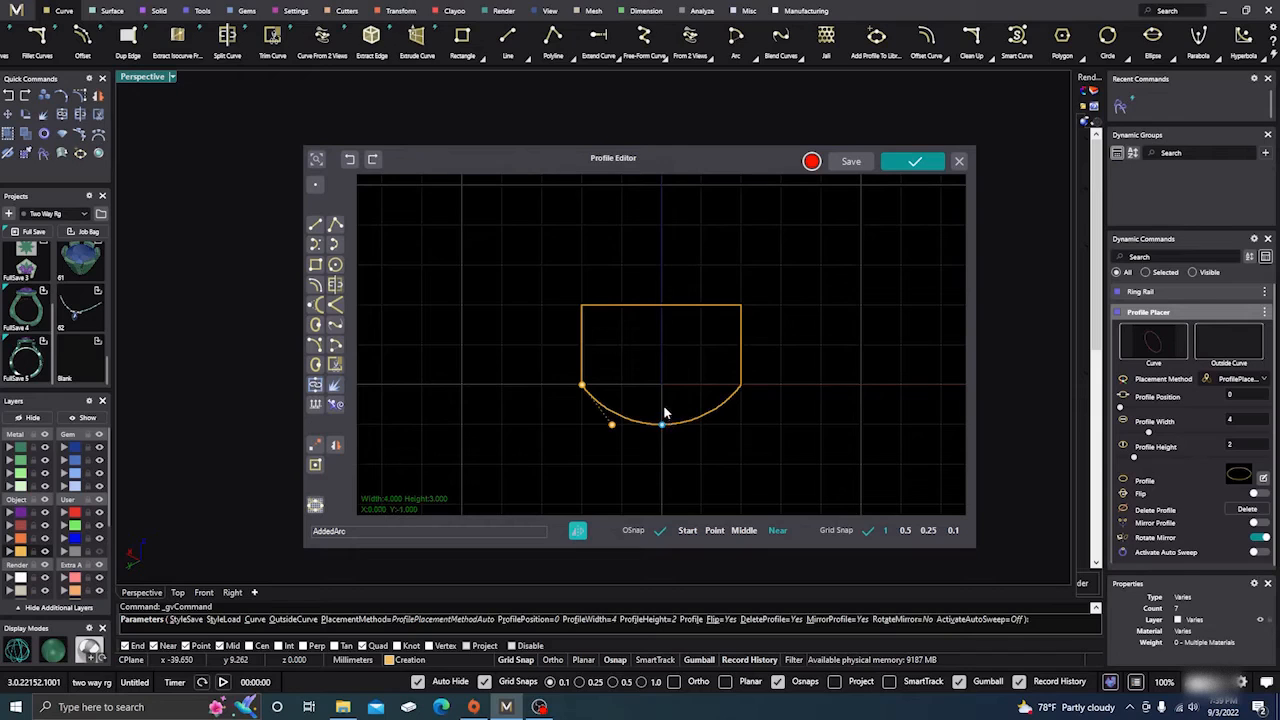
{"action": "left_click_drag", "start_coordinate": [614, 428], "coordinate": [591, 396]}
{"action": "left_click", "coordinate": [662, 425]}
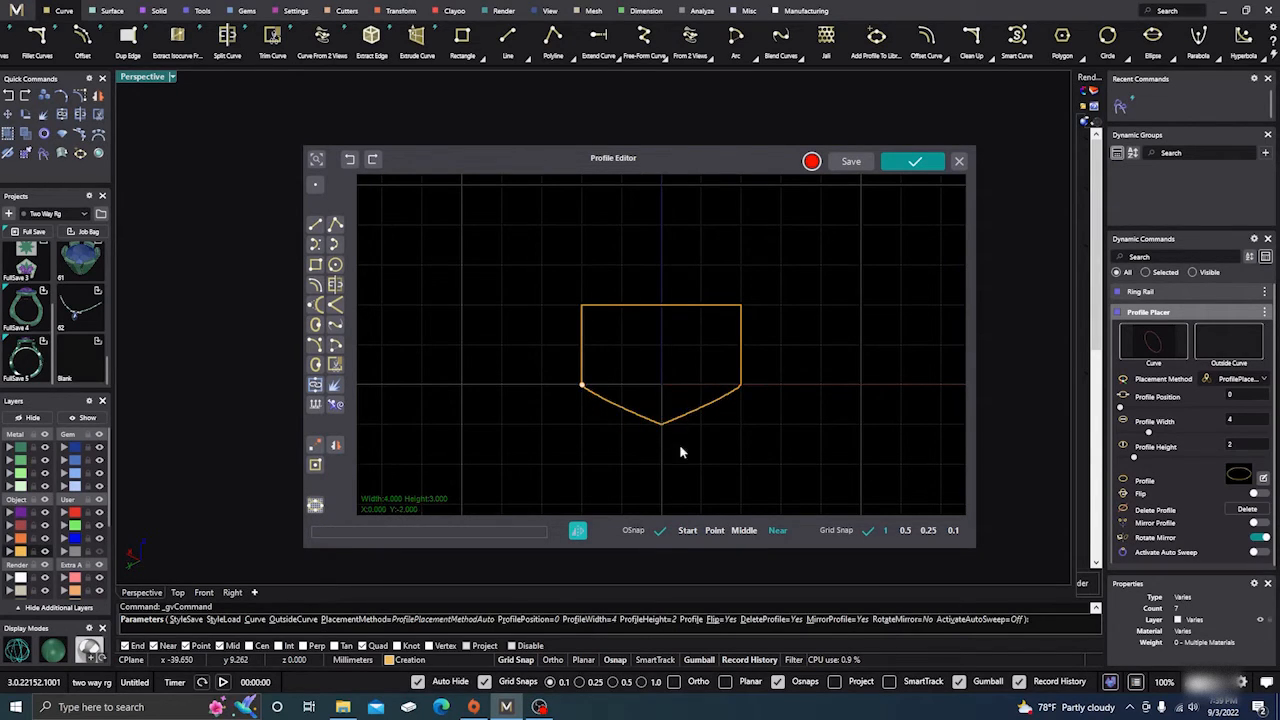
{"action": "scroll", "coordinate": [679, 452], "scroll_direction": "up", "scroll_amount": 3}
{"action": "scroll", "coordinate": [638, 323], "scroll_direction": "down", "scroll_amount": 2}
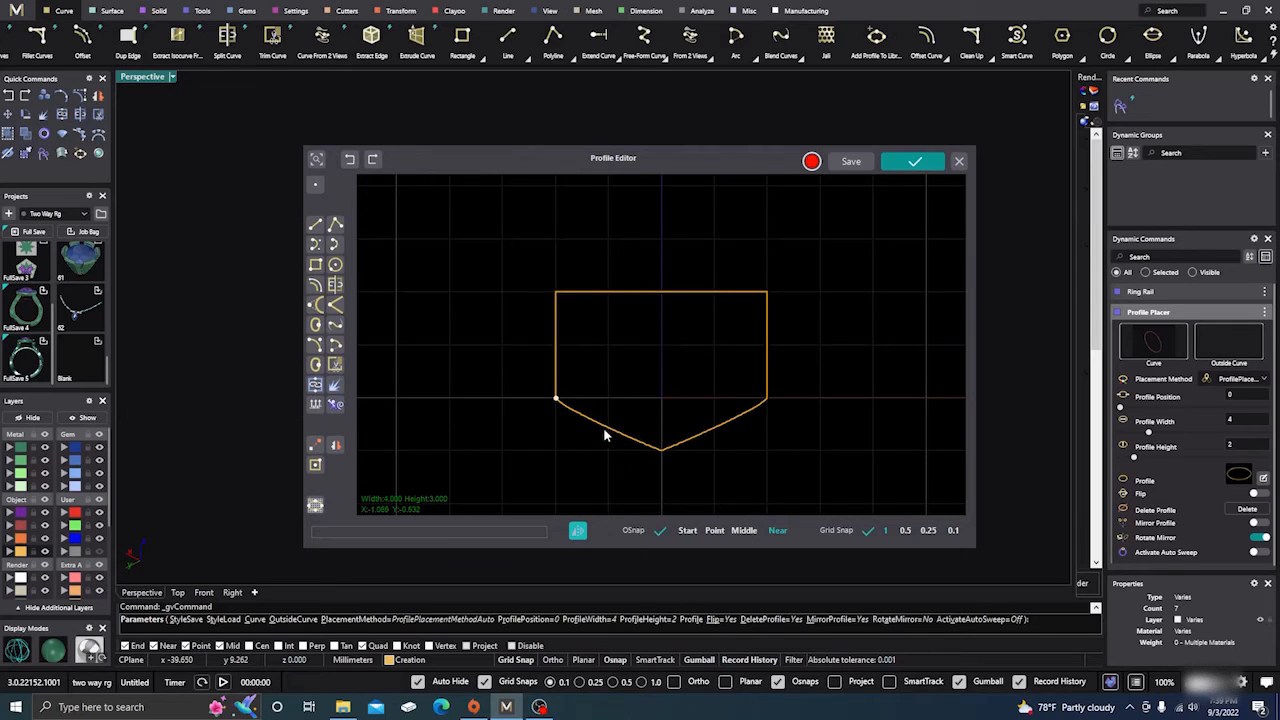
Select the bottom curve and the polyline and join them into a single closed profile.
{"action": "left_click", "coordinate": [603, 425]}
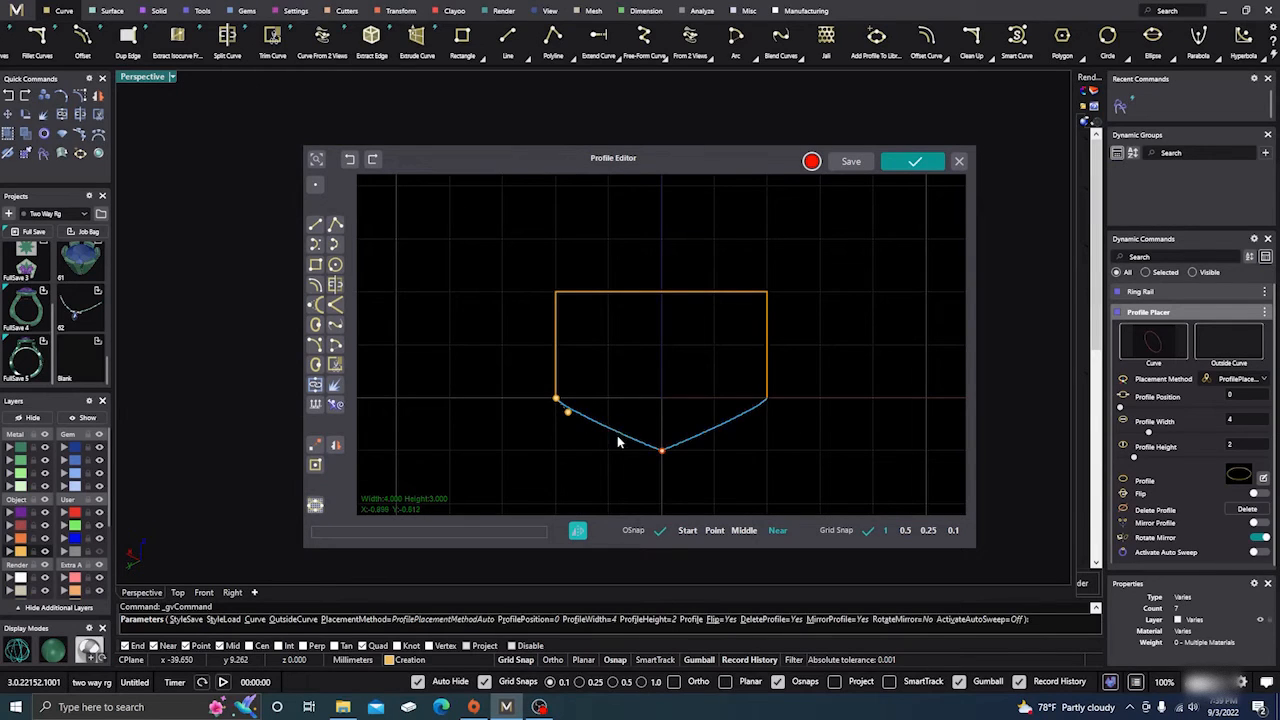
{"action": "left_click", "coordinate": [511, 467]}
{"action": "left_click_drag", "start_coordinate": [497, 477], "coordinate": [773, 291]}
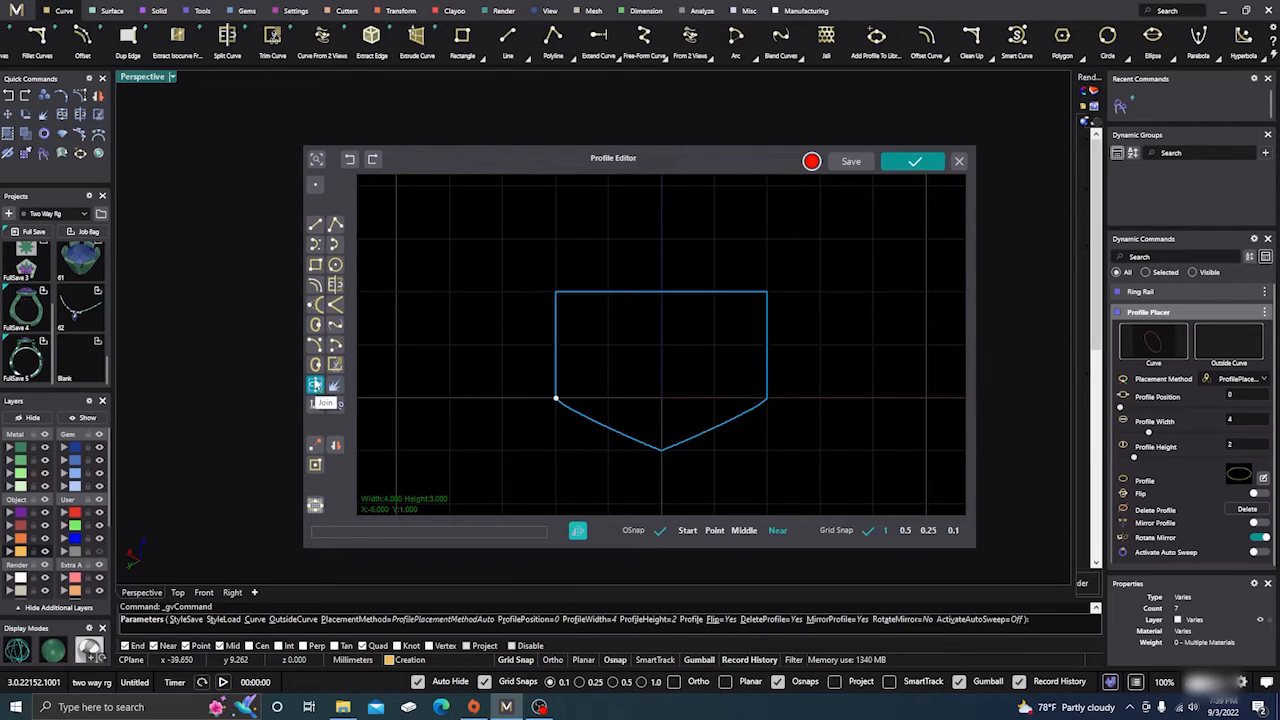
{"action": "left_click", "coordinate": [315, 385]}
{"action": "left_click", "coordinate": [660, 446]}
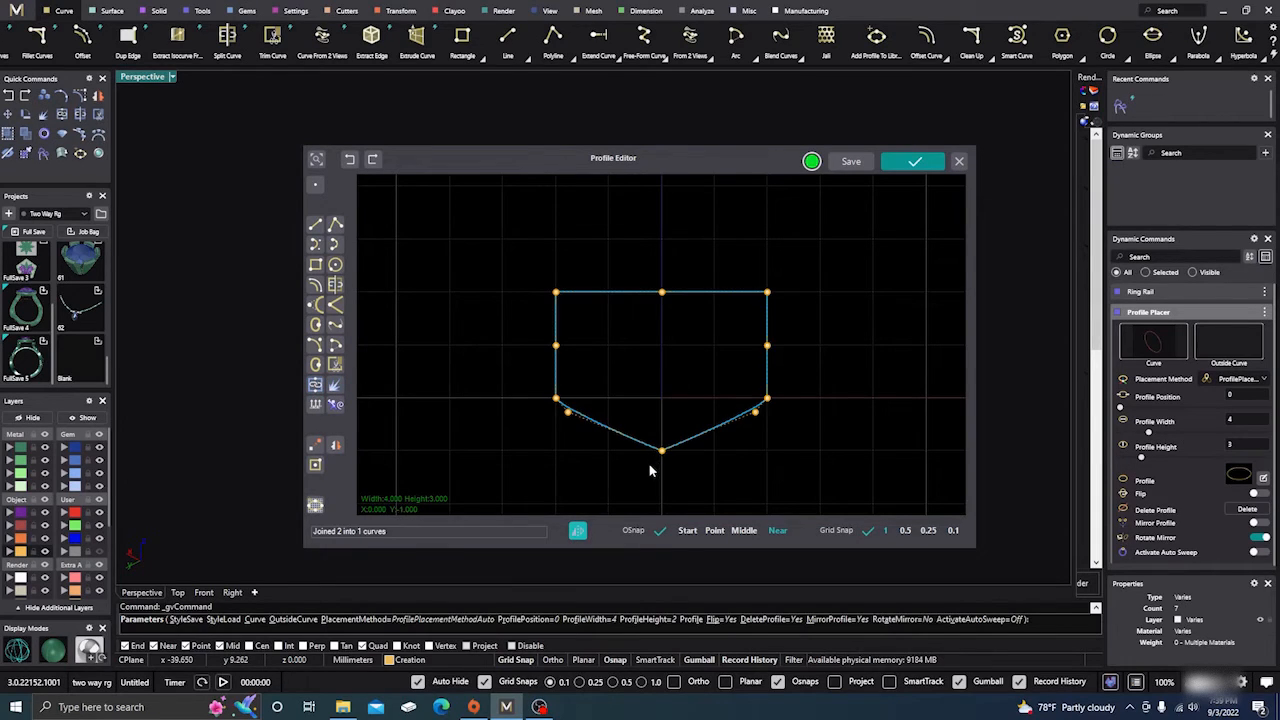
Raise the joined profile's bottom centre point to about Y -0.38, flattening the pointed underside to an overall height of about 2.38.
{"action": "left_click", "coordinate": [650, 470]}
{"action": "mouse_move", "coordinate": [668, 430]}
{"action": "left_mouse_down"}
{"action": "mouse_move", "coordinate": [668, 412]}
{"action": "mouse_move", "coordinate": [668, 446]}
{"action": "left_mouse_up"}
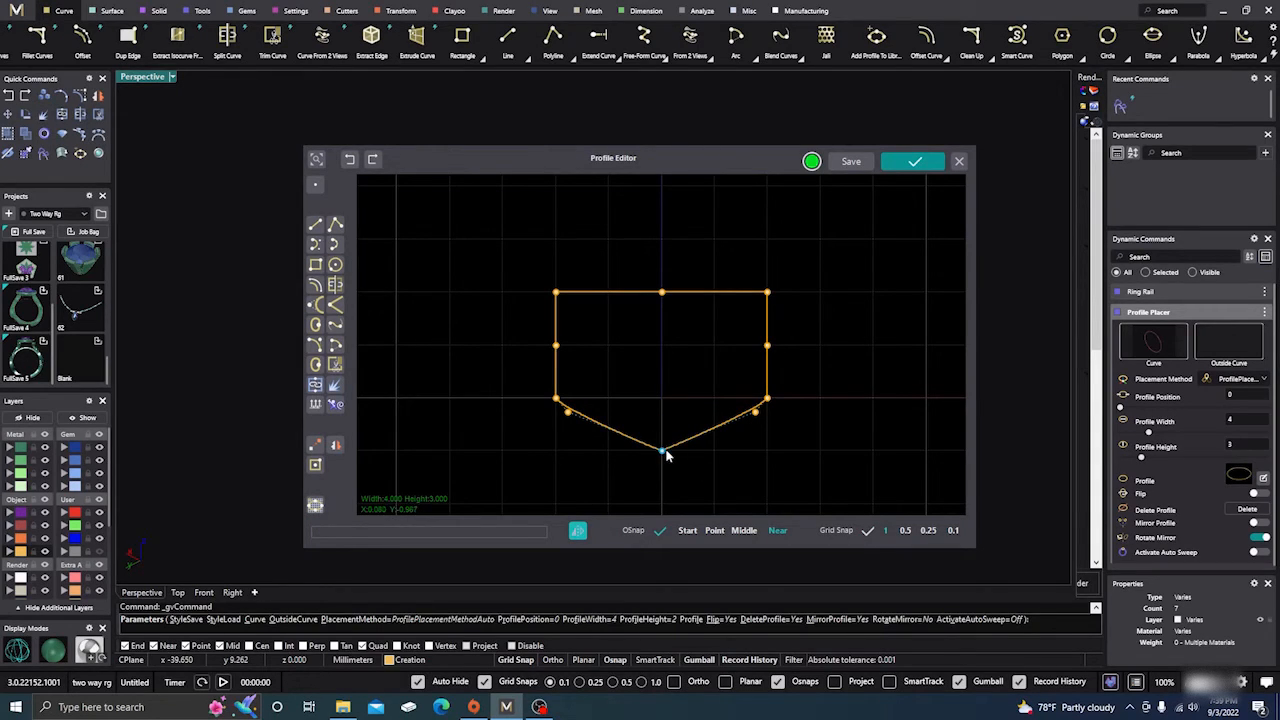
{"action": "left_click_drag", "start_coordinate": [666, 451], "coordinate": [663, 418]}
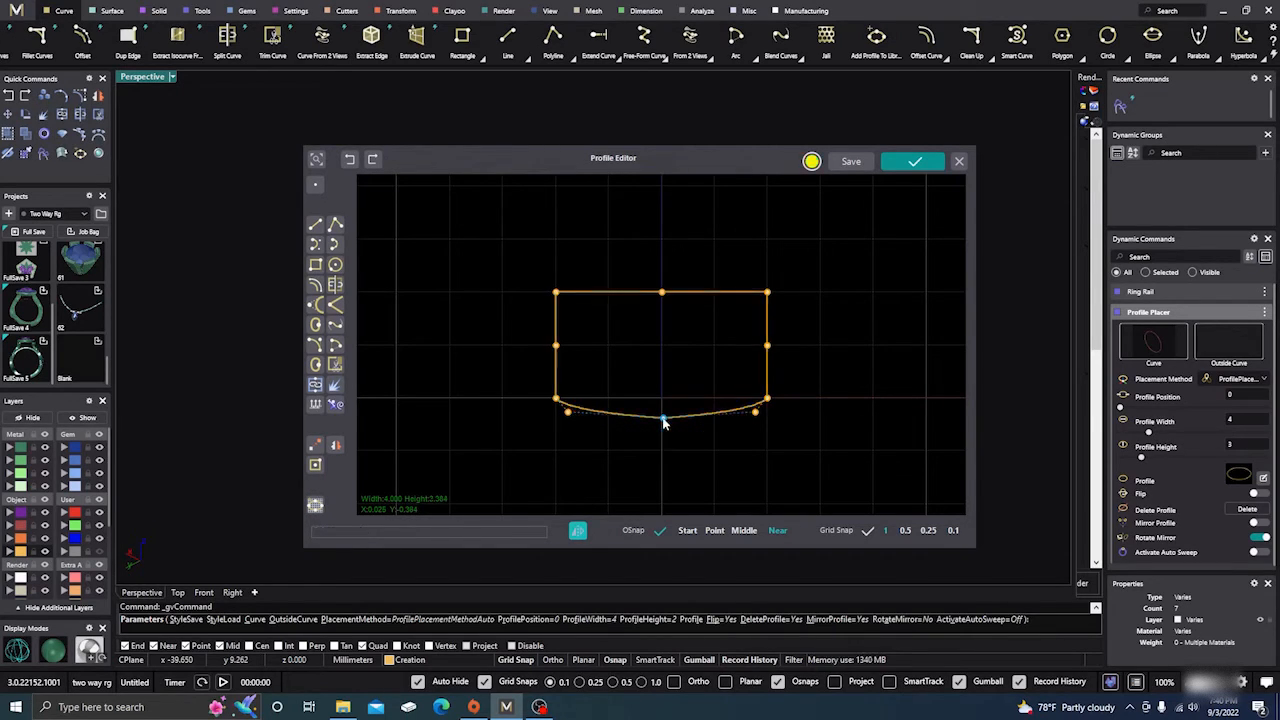
{"action": "left_click", "coordinate": [696, 349]}
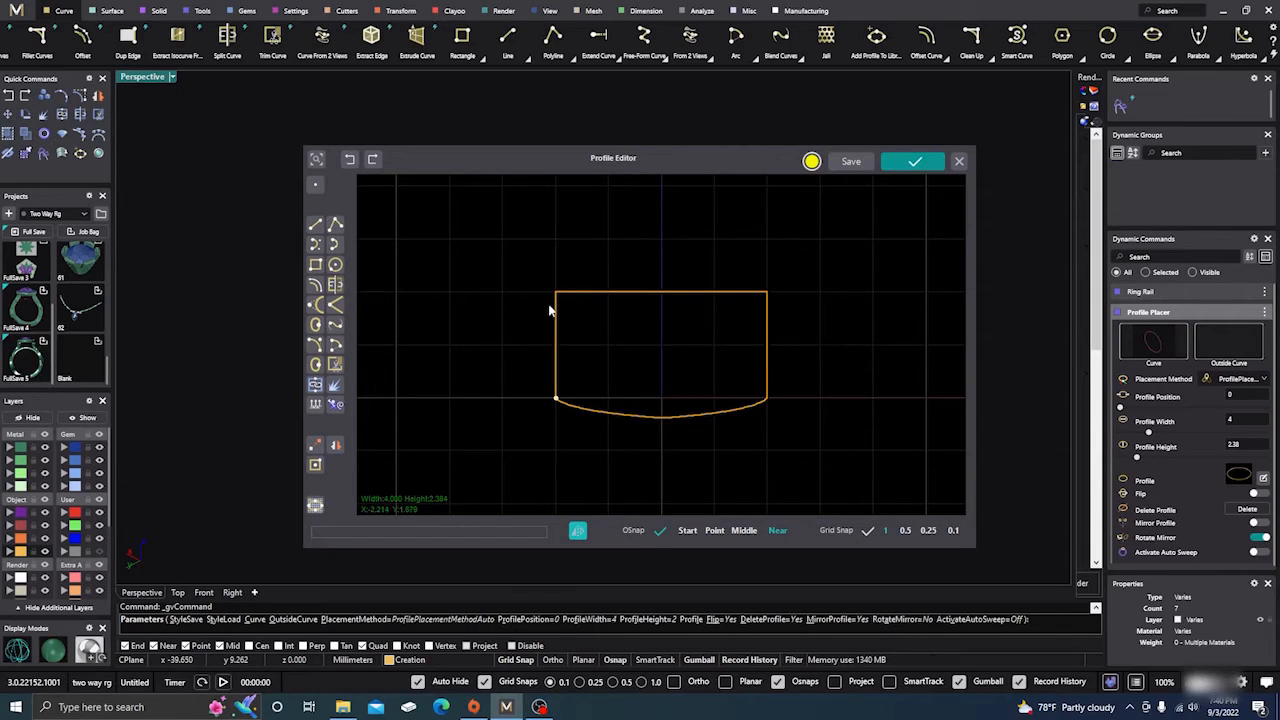
{"action": "left_click", "coordinate": [589, 296]}
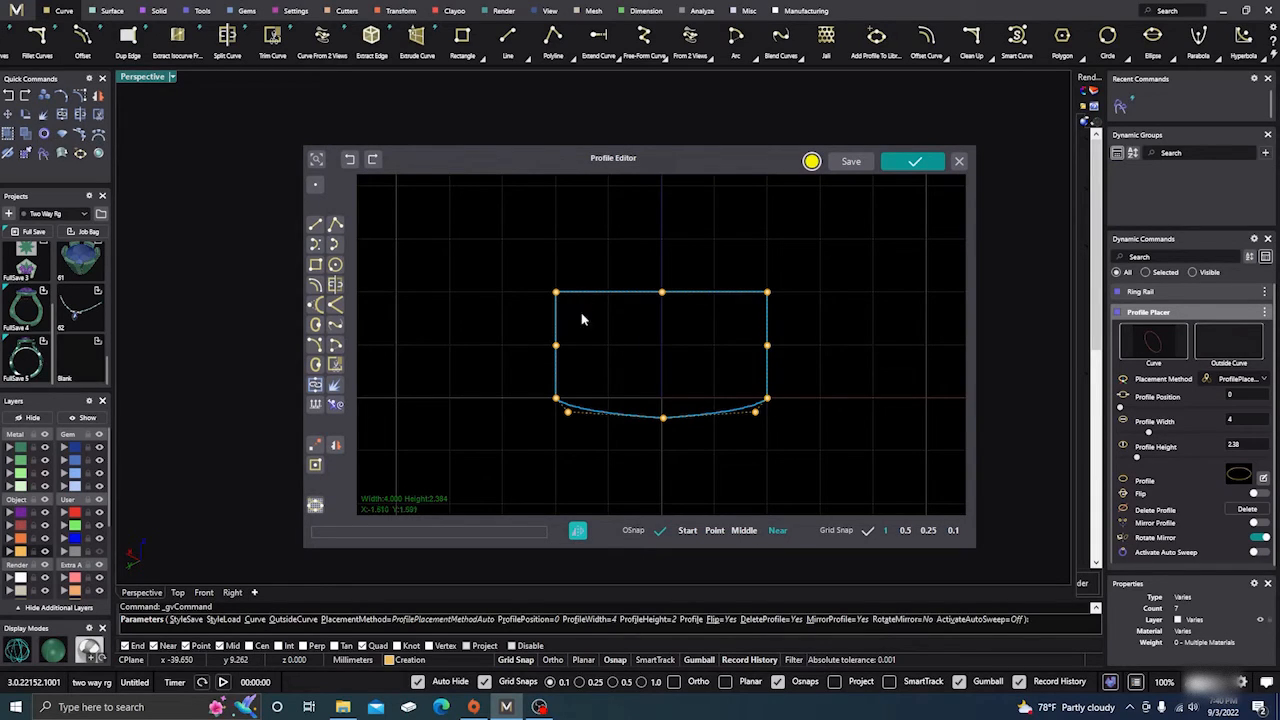
{"action": "left_click", "coordinate": [592, 342]}
{"action": "scroll", "coordinate": [614, 283], "scroll_direction": "down", "scroll_amount": 1}
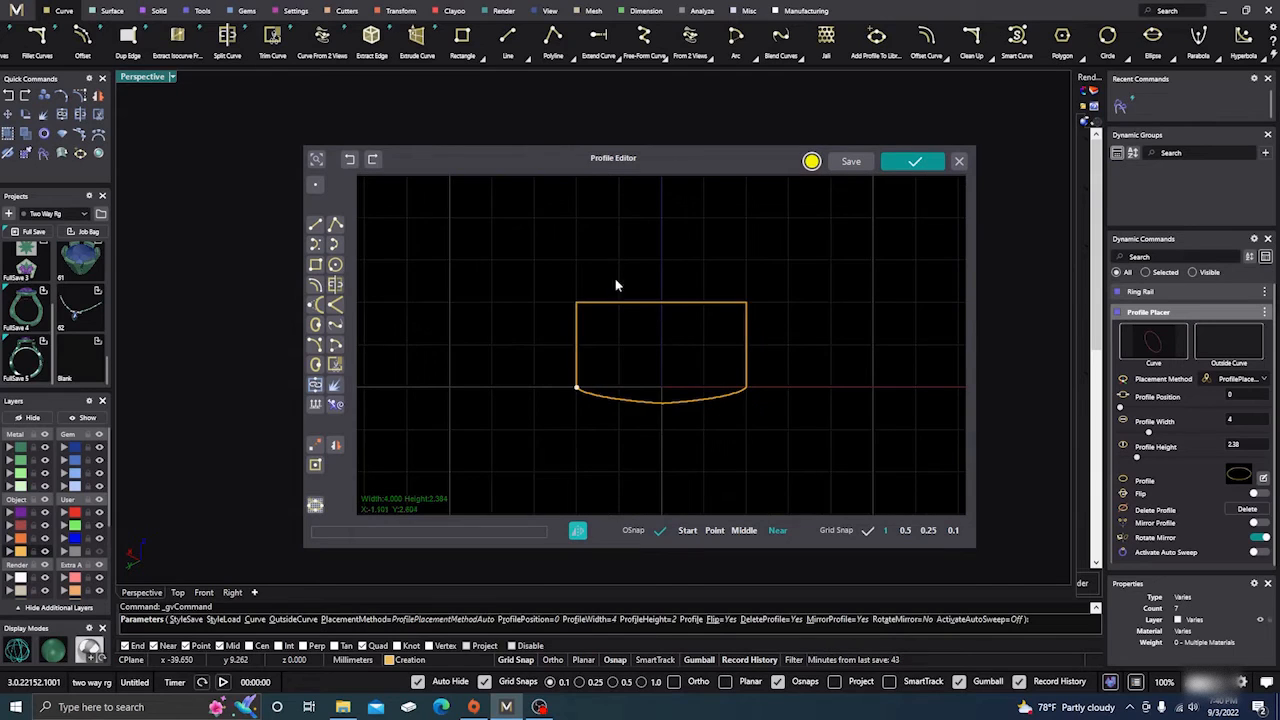
{"action": "scroll", "coordinate": [628, 319], "scroll_direction": "up", "scroll_amount": 2}
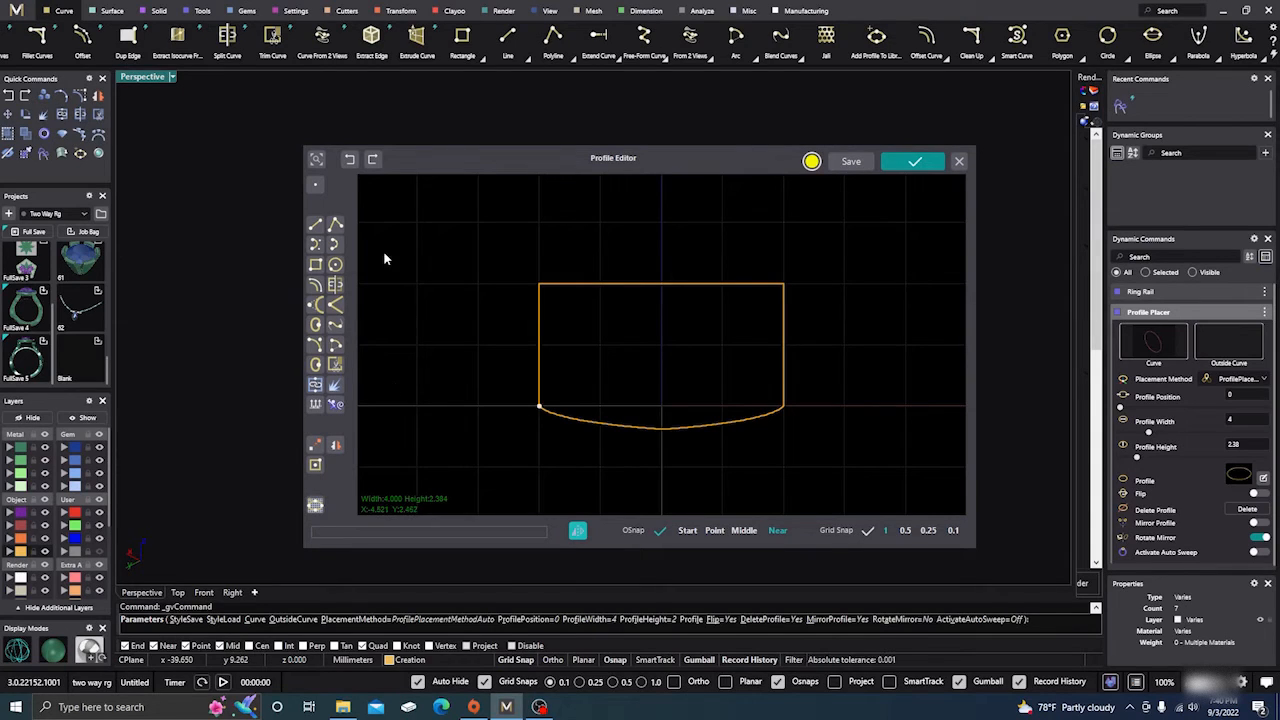
Add points on the top and side edges beside the profile's upper left corner, and delete the corner's own control point.
{"action": "left_click", "coordinate": [540, 341]}
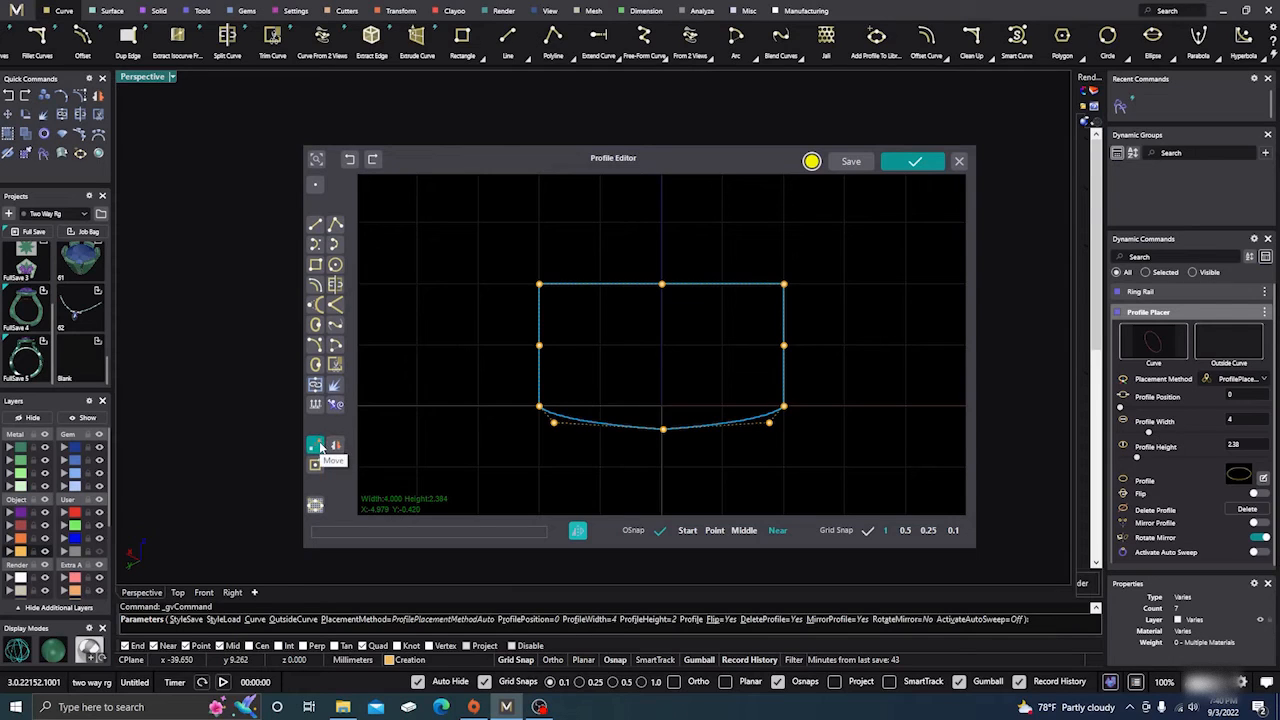
{"action": "left_click", "coordinate": [315, 186]}
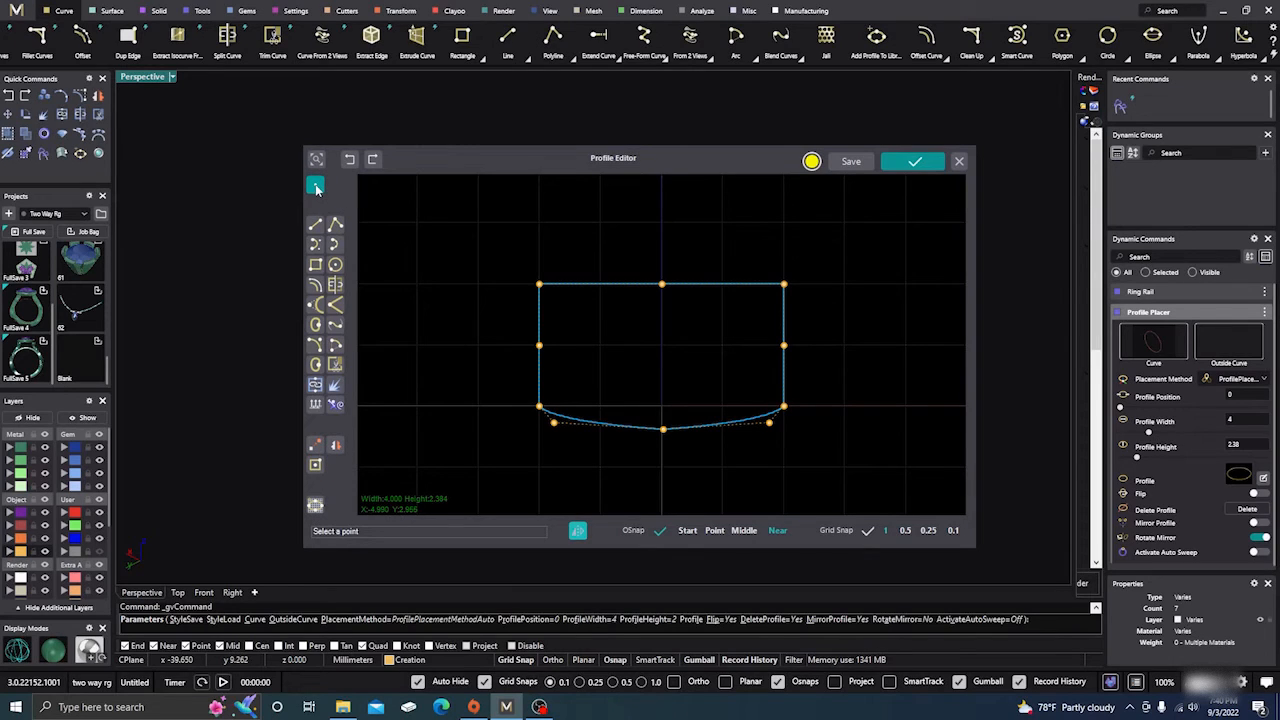
{"action": "left_click", "coordinate": [561, 286]}
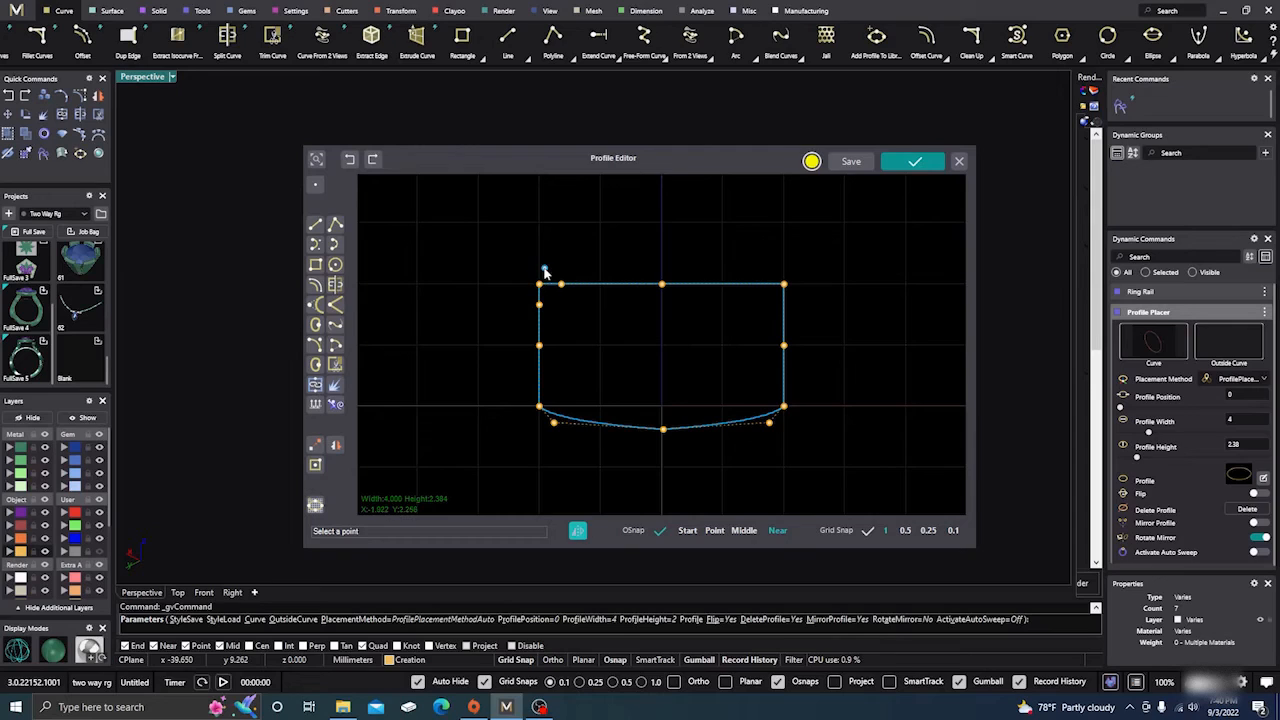
{"action": "right_click", "coordinate": [545, 268]}
{"action": "left_click_drag", "start_coordinate": [545, 268], "coordinate": [530, 287]}
{"action": "key", "text": "Delete"}
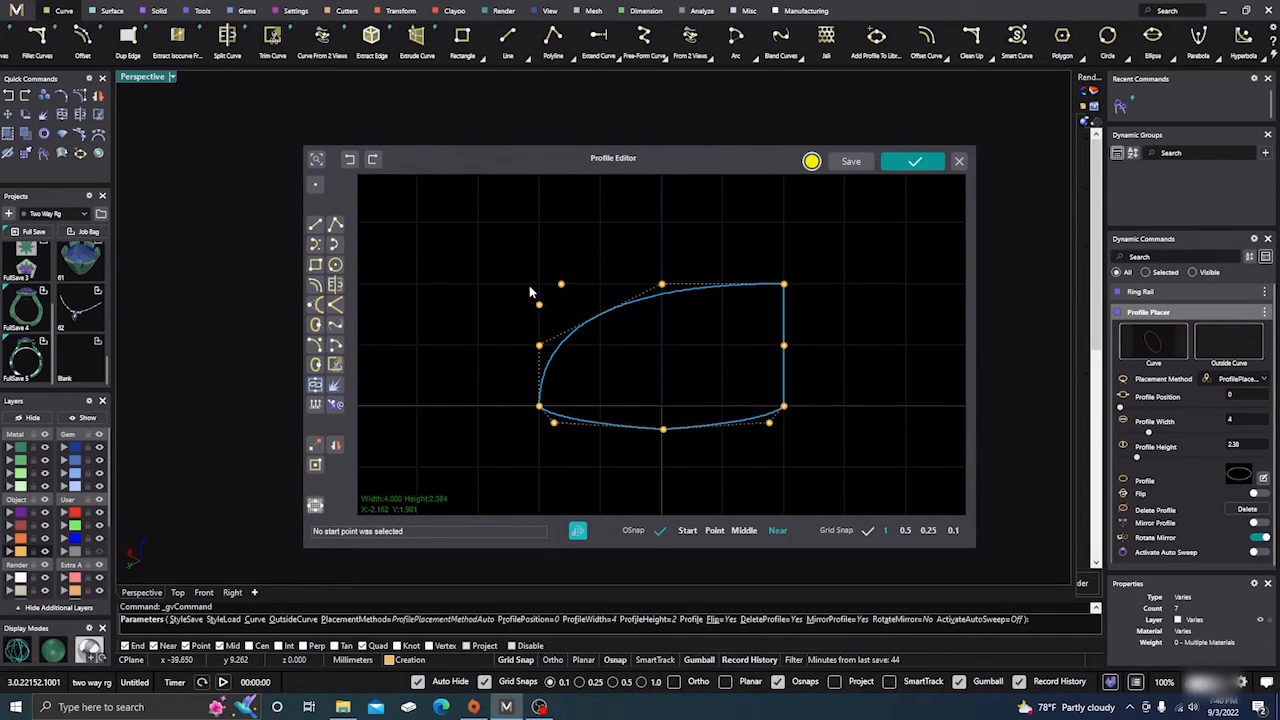
{"action": "left_click_drag", "start_coordinate": [527, 267], "coordinate": [540, 305]}
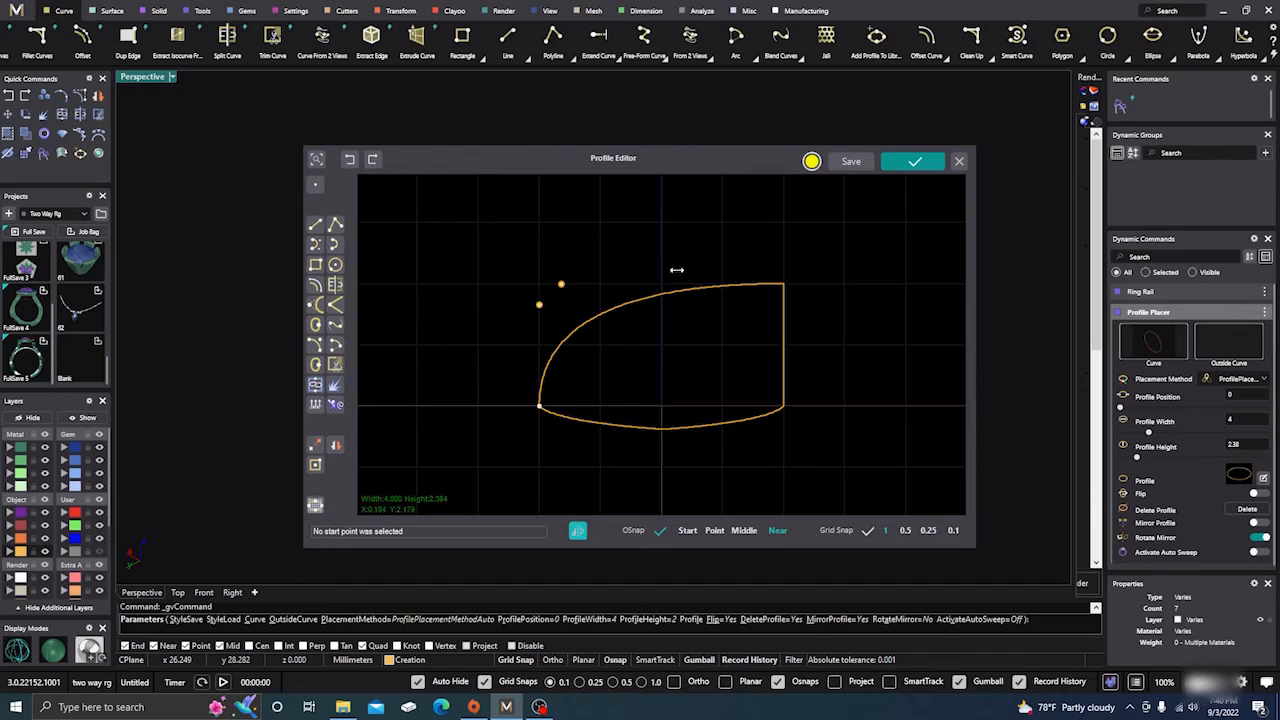
Discard the open profile edit, finish the Profile Placer, and delete the ring rail and its profile from the scene.
{"action": "left_click", "coordinate": [959, 163]}
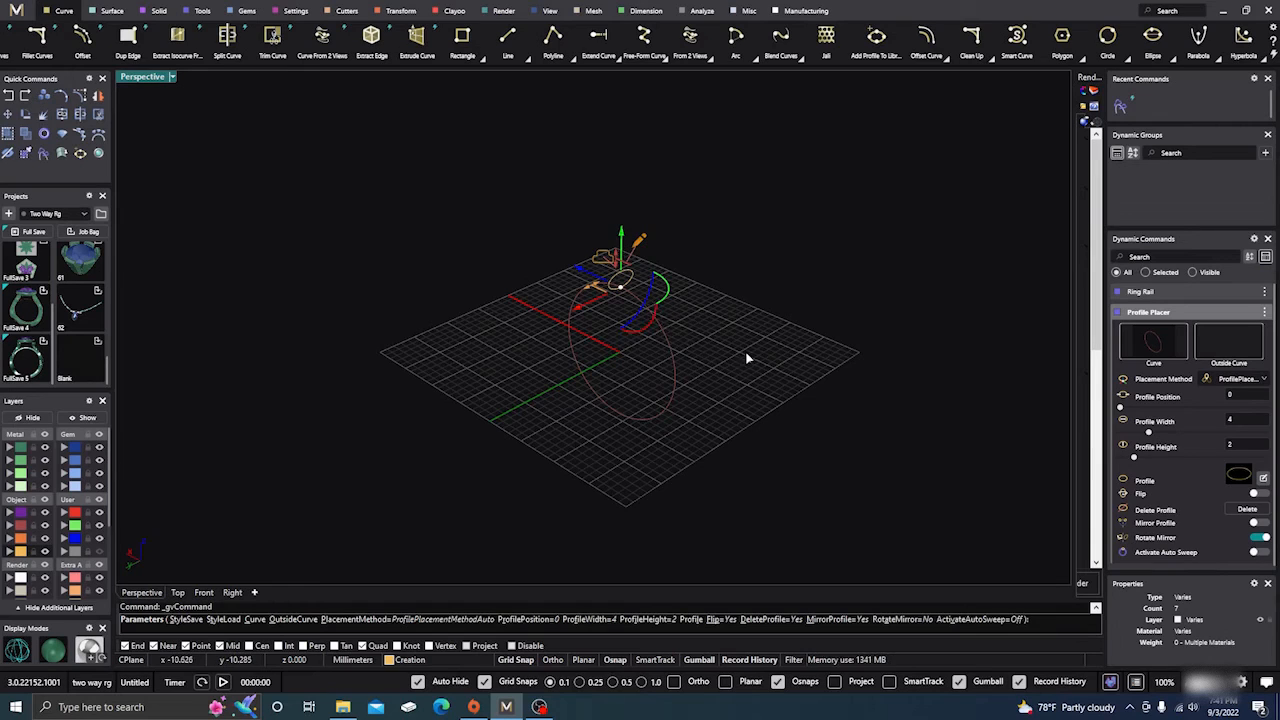
{"action": "right_click_drag", "start_coordinate": [745, 362], "coordinate": [772, 383]}
{"action": "scroll", "coordinate": [623, 294], "scroll_direction": "up", "scroll_amount": 5}
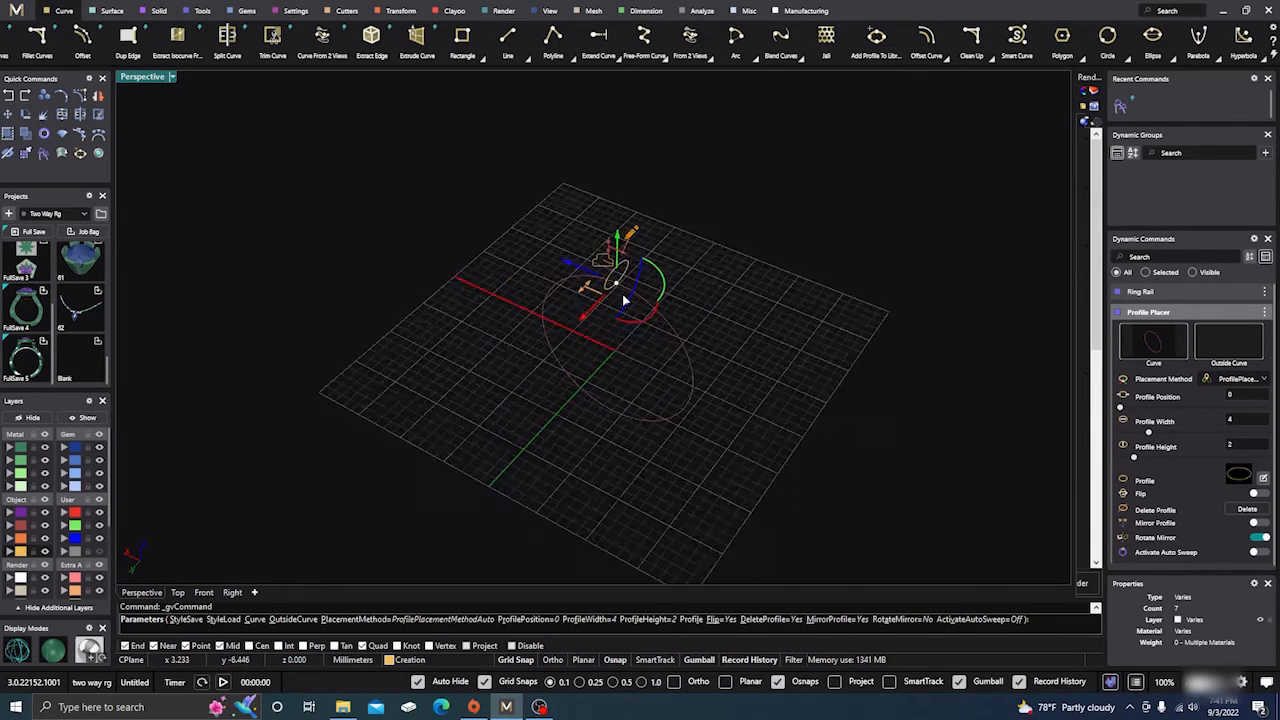
{"action": "scroll", "coordinate": [640, 409], "scroll_direction": "down", "scroll_amount": 8}
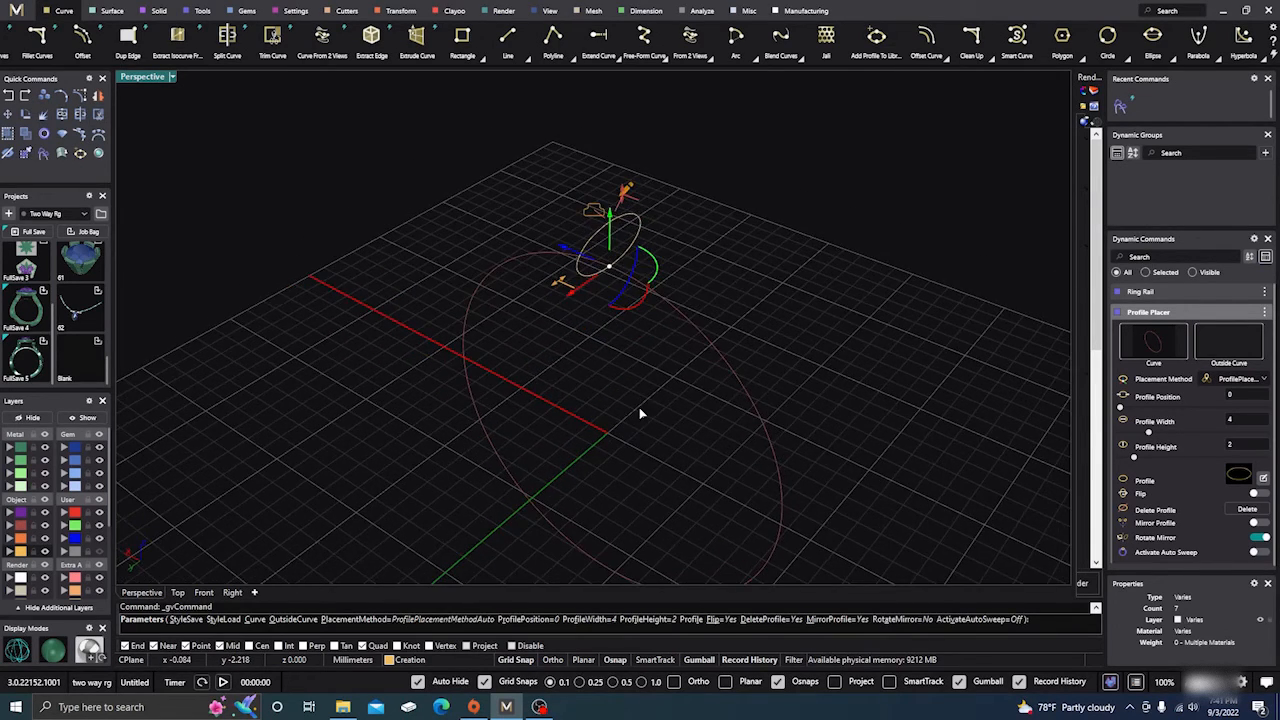
{"action": "scroll", "coordinate": [614, 385], "scroll_direction": "down", "scroll_amount": 3}
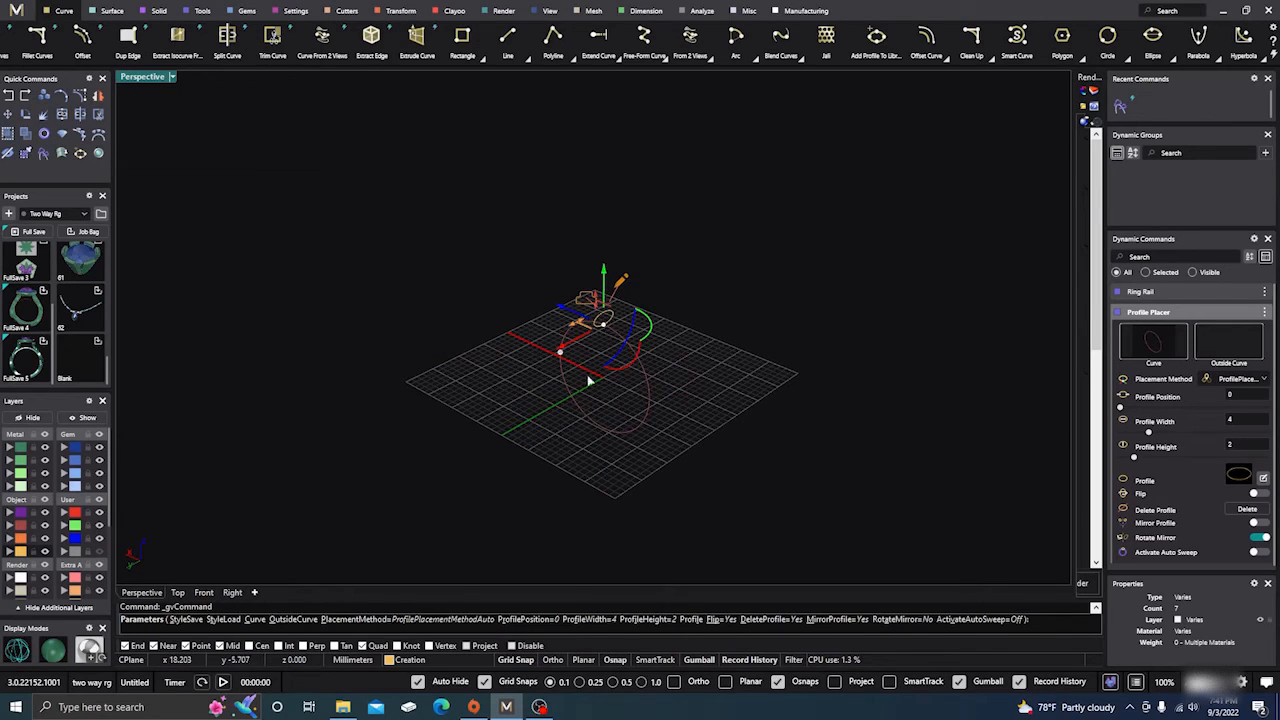
{"action": "key", "text": "Return"}
{"action": "left_click_drag", "start_coordinate": [494, 270], "coordinate": [697, 452]}
{"action": "key", "text": "Delete"}
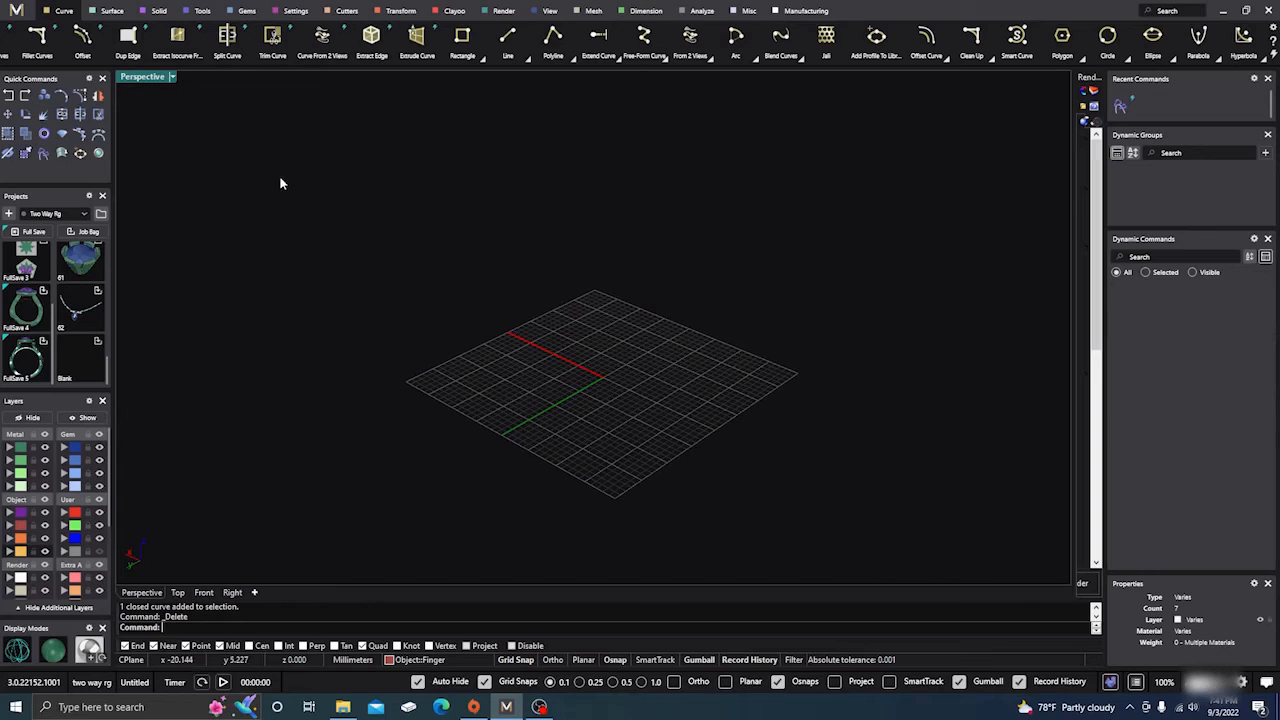
Place a 6.40 mm round diamond at the origin with the Gem command.
{"action": "left_click", "coordinate": [249, 14]}
{"action": "left_click", "coordinate": [261, 38]}
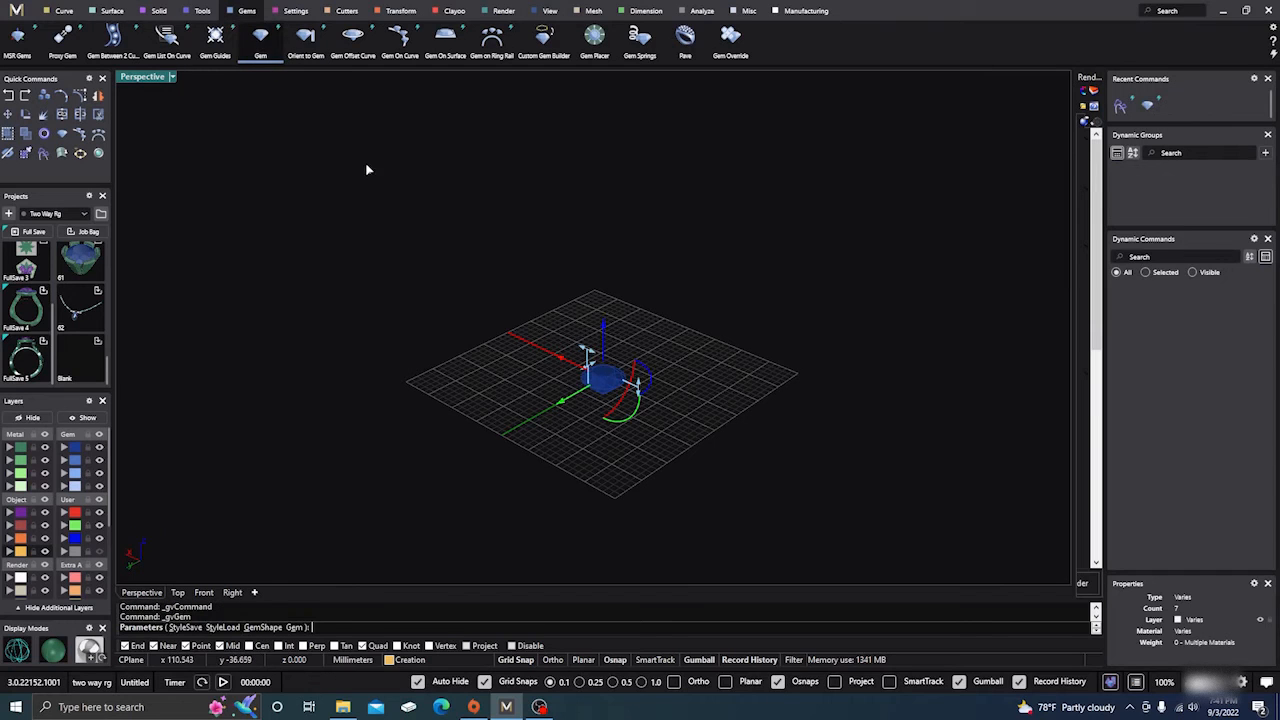
{"action": "key", "text": "Return"}
{"action": "scroll", "coordinate": [601, 387], "scroll_direction": "up", "scroll_amount": 3}
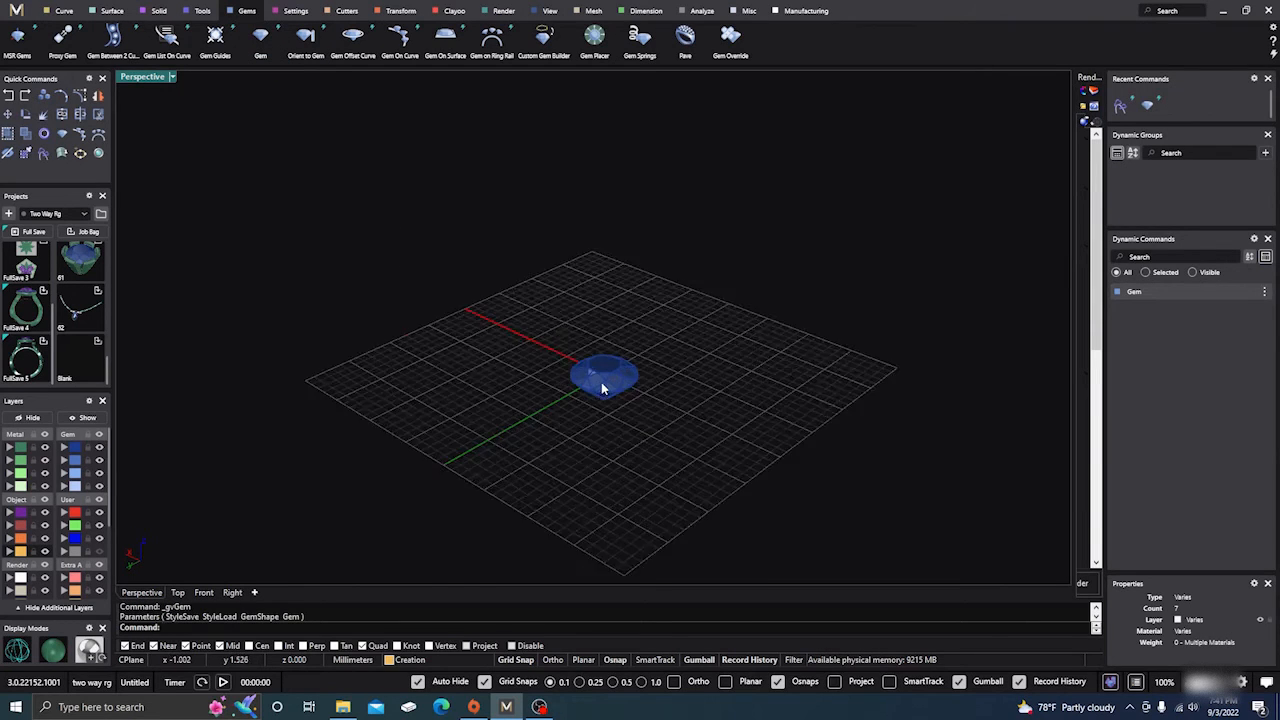
{"action": "scroll", "coordinate": [601, 385], "scroll_direction": "up", "scroll_amount": 5}
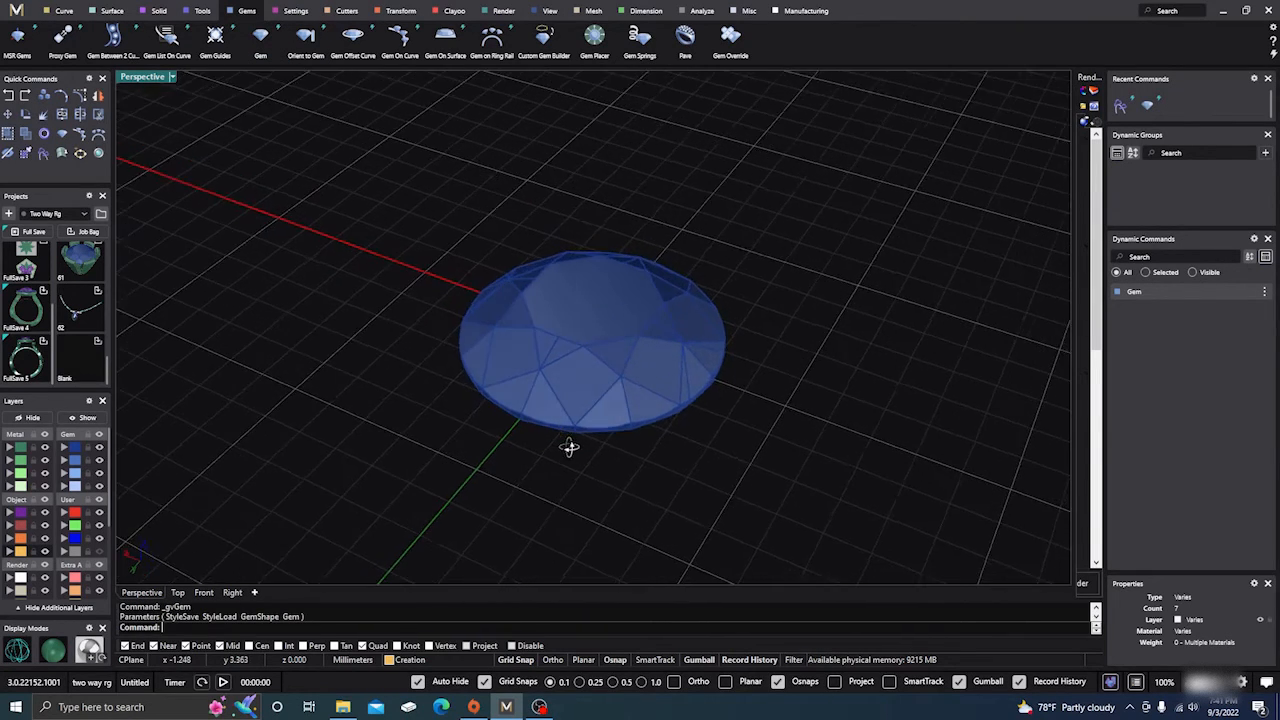
{"action": "scroll", "coordinate": [577, 334], "scroll_direction": "down", "scroll_amount": 5}
Create a bezel around the round gem with the Bezel command, keeping the default parameters.
{"action": "left_click", "coordinate": [588, 298]}
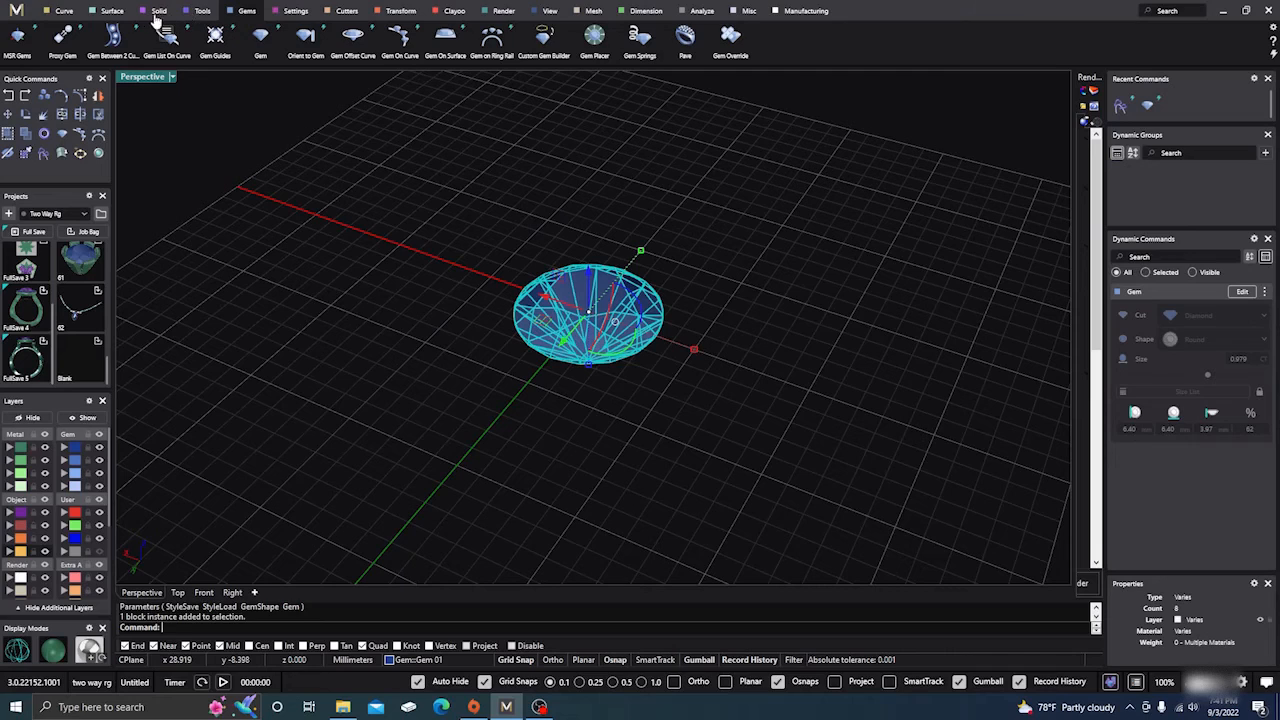
{"action": "left_click", "coordinate": [292, 12]}
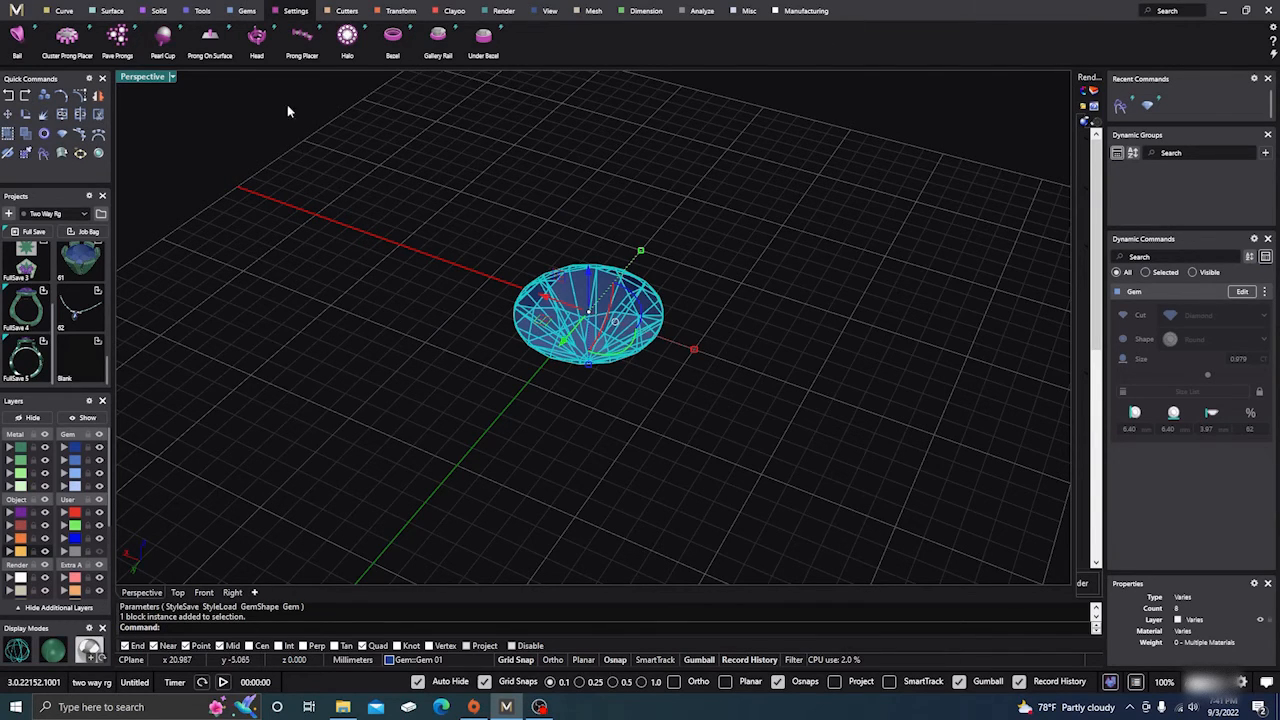
{"action": "left_click", "coordinate": [393, 42]}
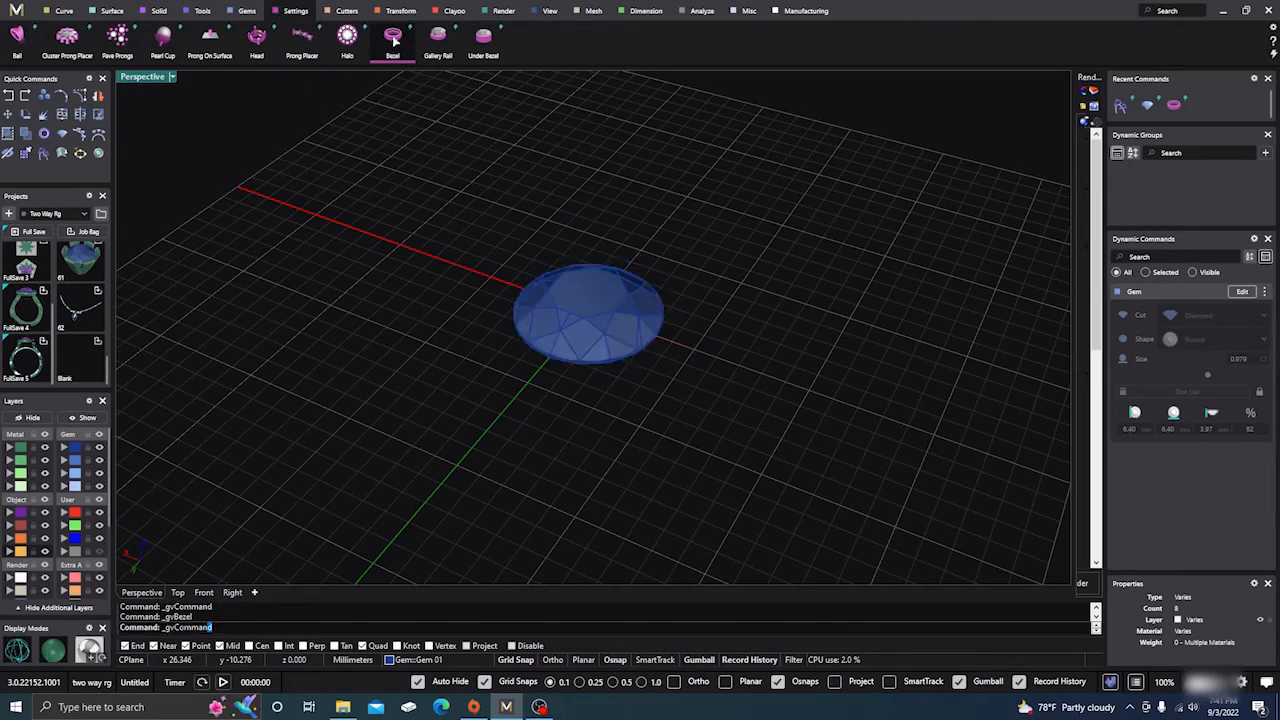
{"action": "right_click_drag", "start_coordinate": [434, 364], "coordinate": [440, 366]}
{"action": "scroll", "coordinate": [596, 350], "scroll_direction": "down", "scroll_amount": 5}
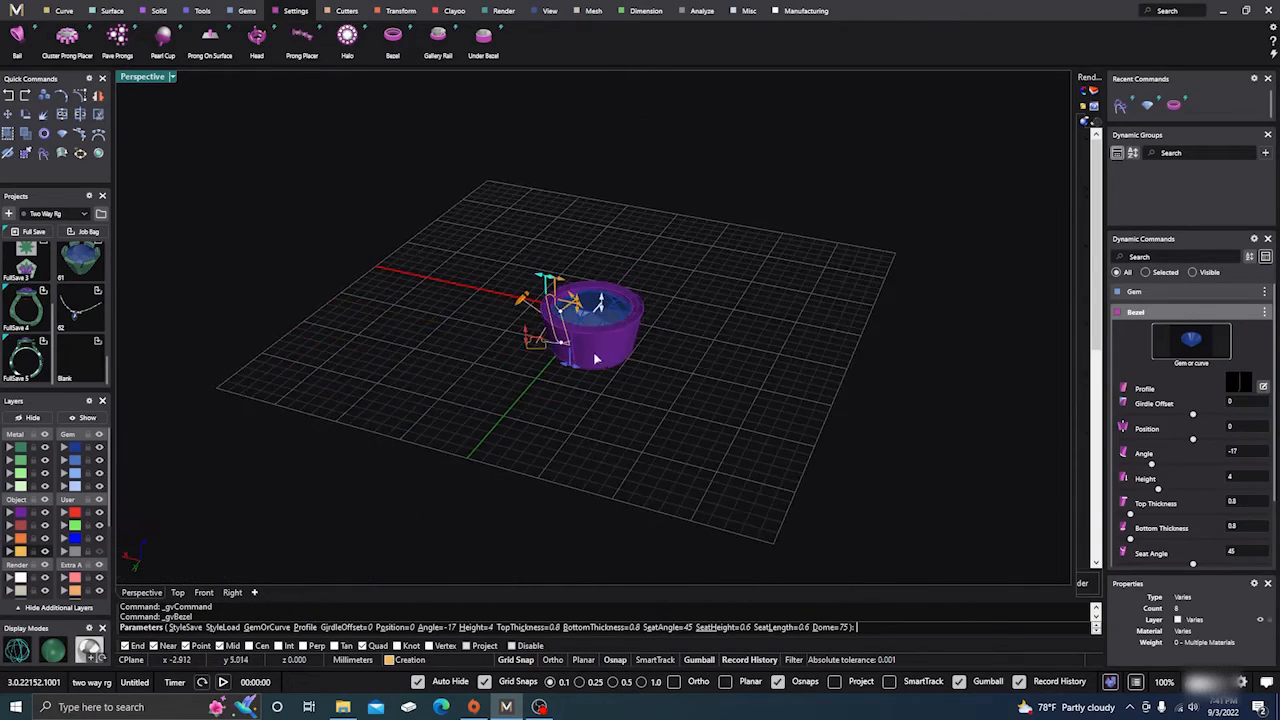
{"action": "scroll", "coordinate": [594, 357], "scroll_direction": "up", "scroll_amount": 8}
{"action": "right_click_drag", "start_coordinate": [537, 354], "coordinate": [688, 360]}
{"action": "scroll", "coordinate": [703, 304], "scroll_direction": "down", "scroll_amount": 4}
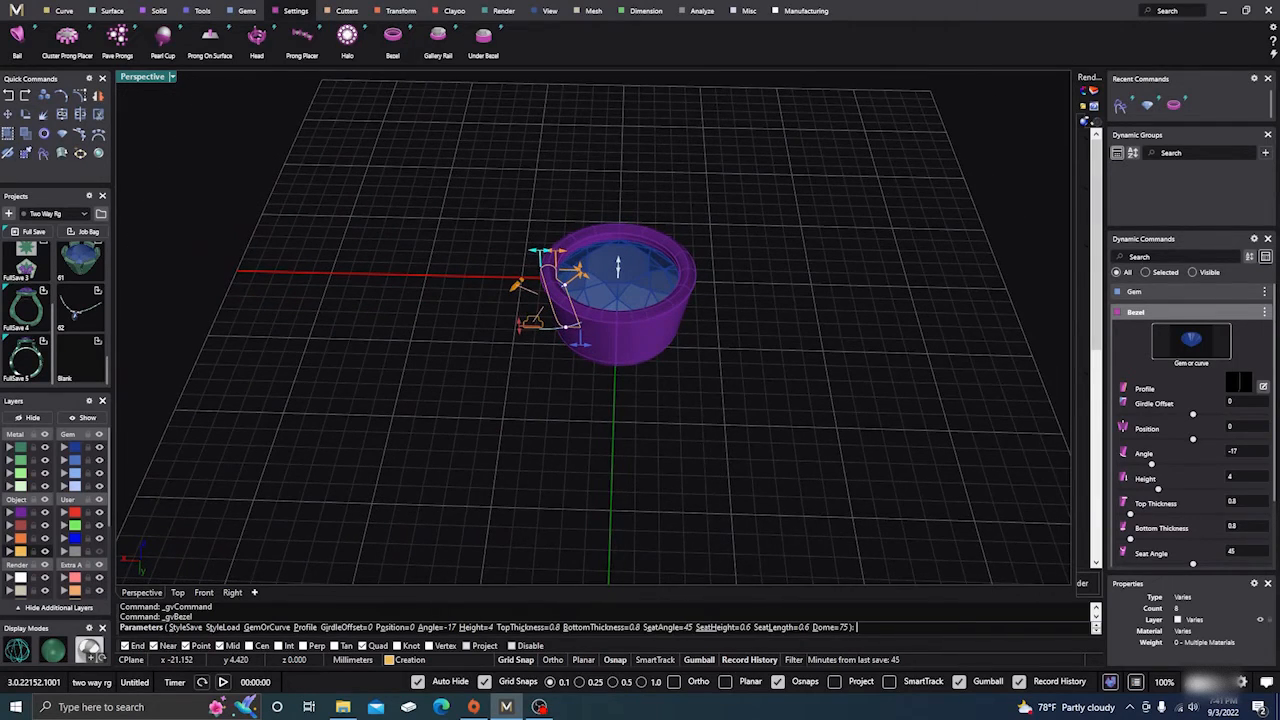
Open the bezel's profile for editing and arrange the Profile Editor and view so the bezel stays visible beside it.
{"action": "left_click", "coordinate": [1263, 387]}
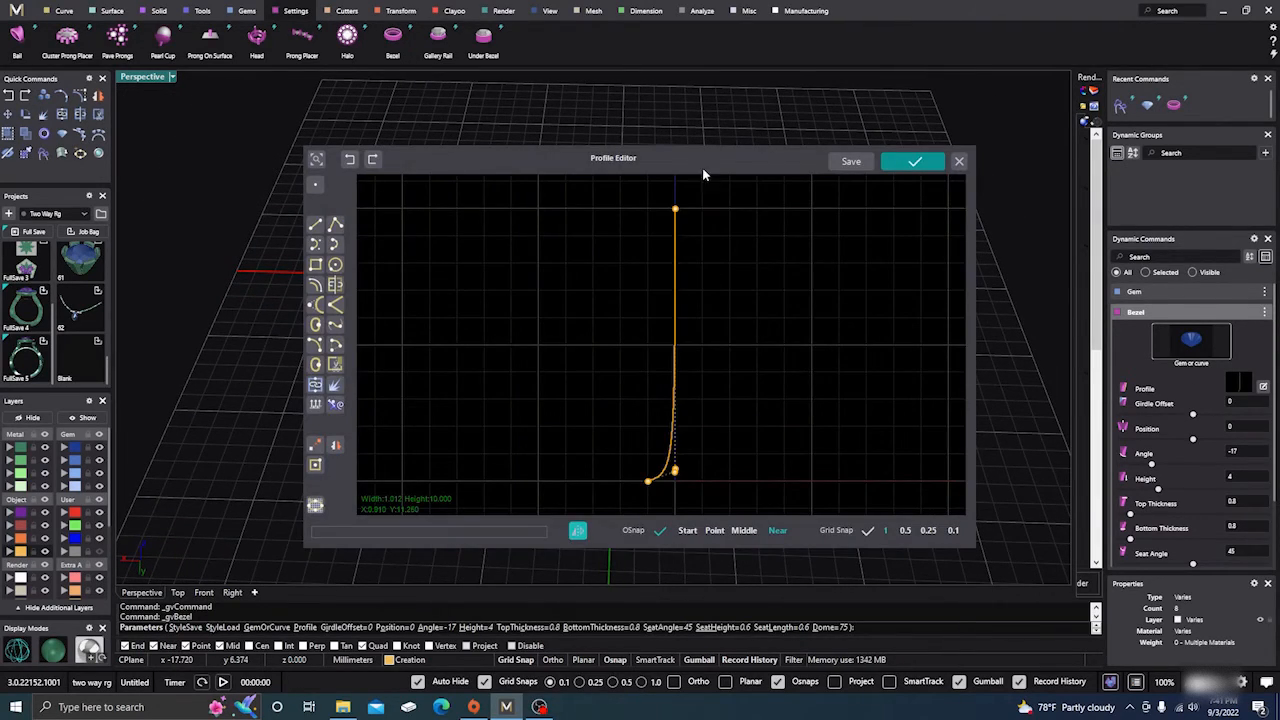
{"action": "left_click_drag", "start_coordinate": [703, 173], "coordinate": [498, 259]}
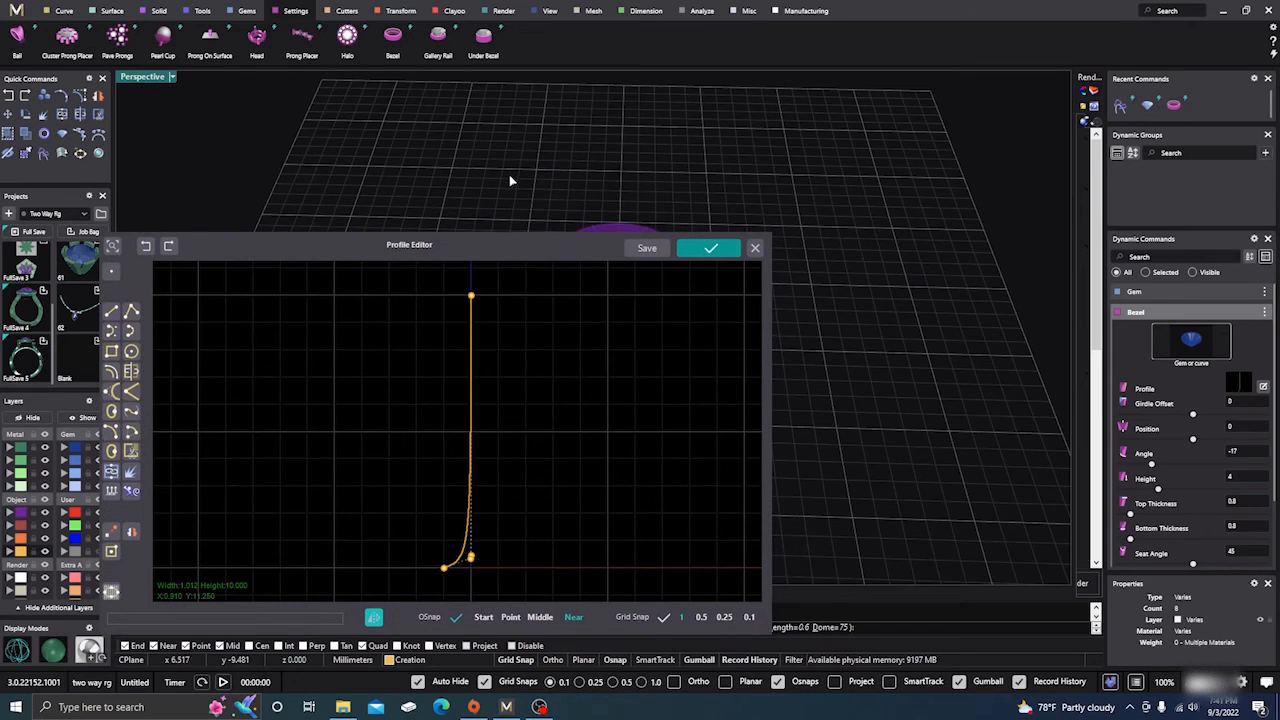
{"action": "right_click_drag", "start_coordinate": [509, 177], "coordinate": [810, 160], "text": "shift"}
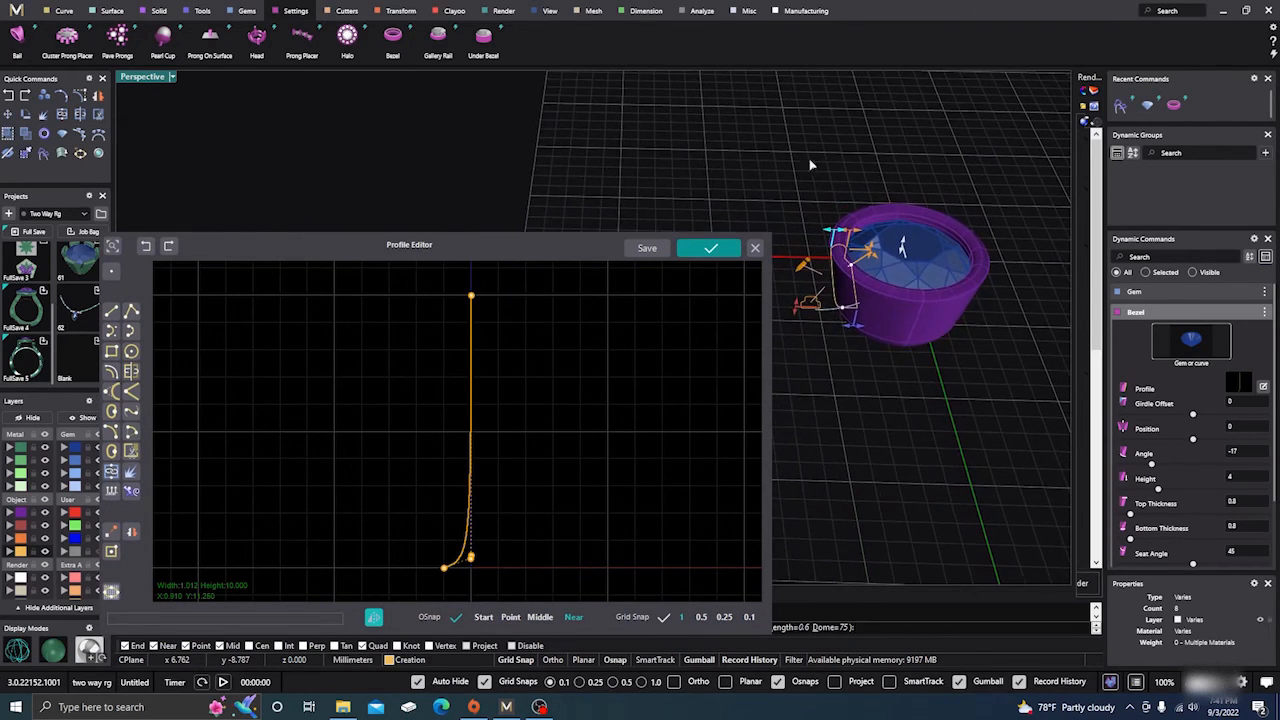
{"action": "scroll", "coordinate": [908, 288], "scroll_direction": "up", "scroll_amount": 4}
{"action": "right_click_drag", "start_coordinate": [907, 304], "coordinate": [939, 298]}
{"action": "scroll", "coordinate": [936, 269], "scroll_direction": "down", "scroll_amount": 3}
{"action": "scroll", "coordinate": [934, 266], "scroll_direction": "down", "scroll_amount": 3}
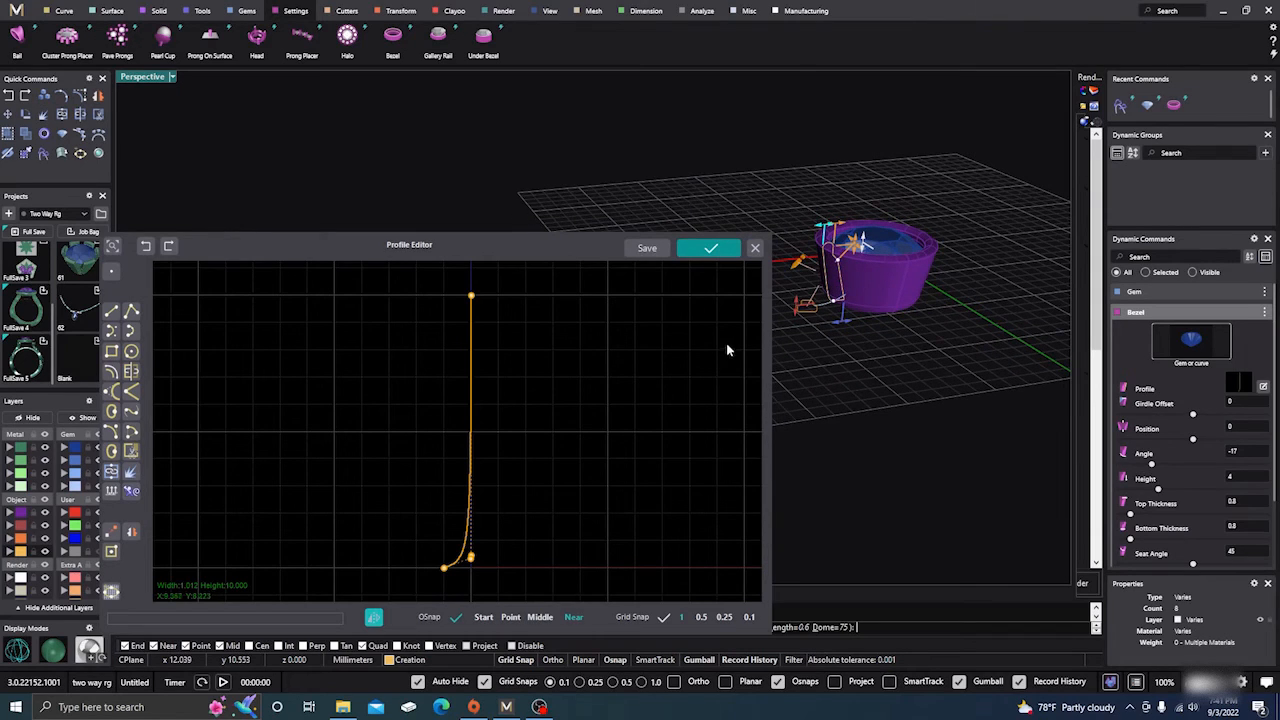
{"action": "left_click_drag", "start_coordinate": [525, 249], "coordinate": [486, 158]}
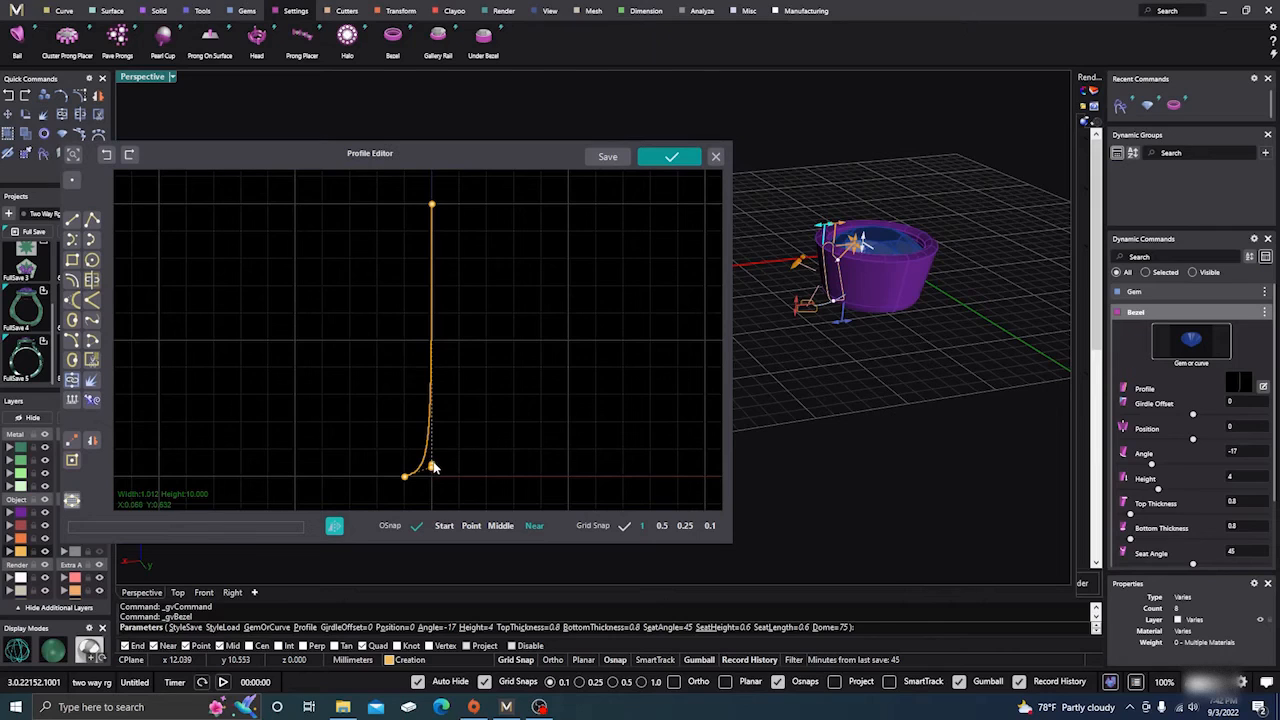
Bulge the bezel profile outward by pulling a lower control point out to slightly above mid-height, making the curve about 2.36 wide.
{"action": "left_click_drag", "start_coordinate": [433, 467], "coordinate": [509, 360]}
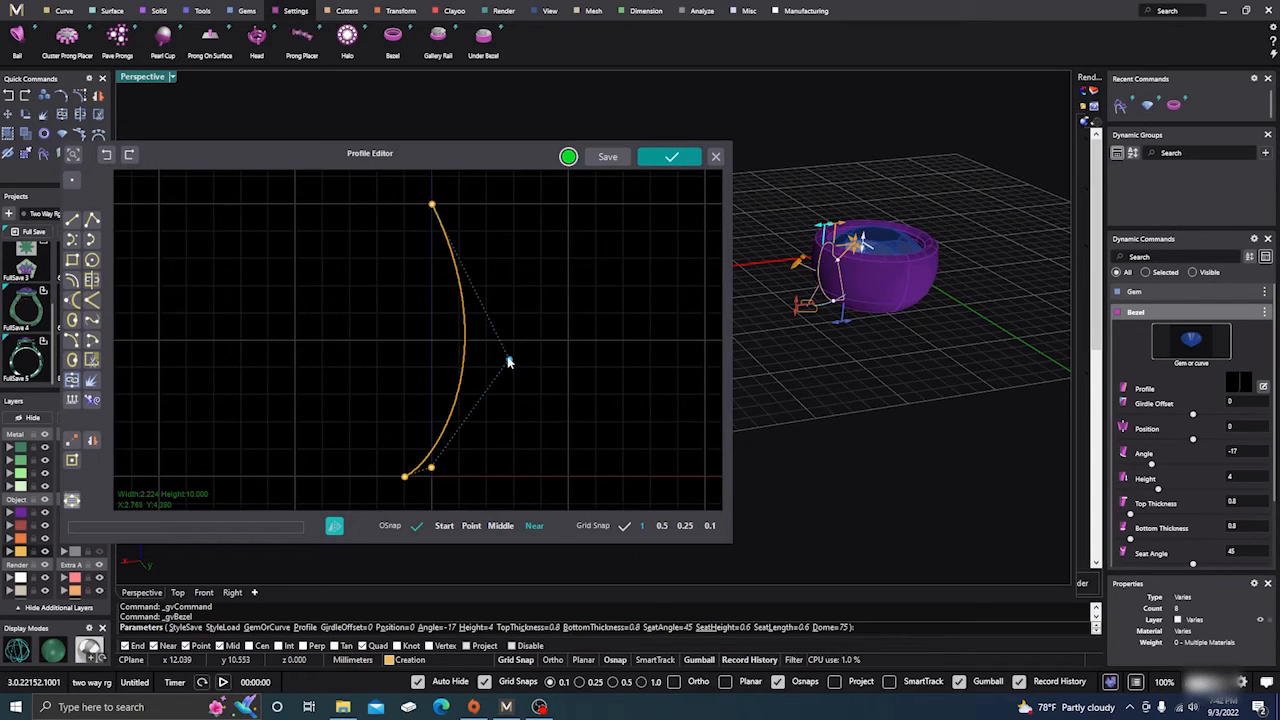
{"action": "left_click_drag", "start_coordinate": [509, 362], "coordinate": [517, 315]}
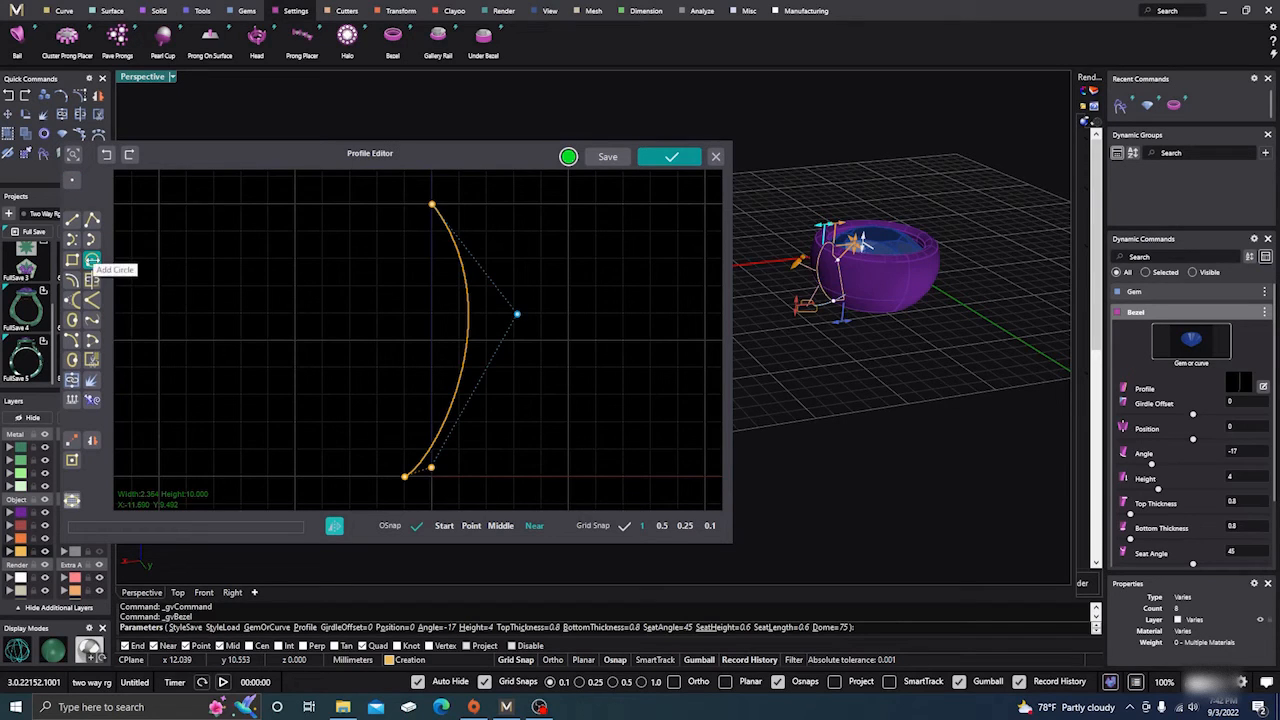
Draw a circle about 3.4 in diameter across the upper part of the bezel profile curve.
{"action": "left_click", "coordinate": [92, 260]}
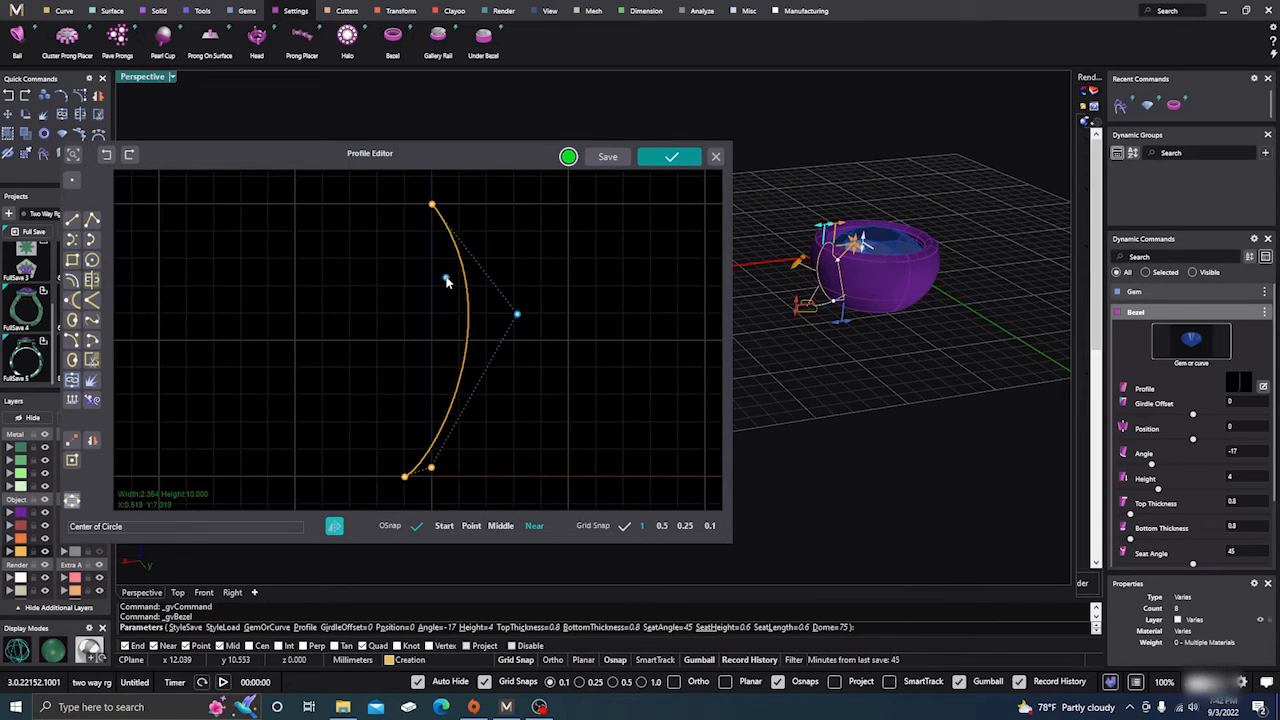
{"action": "left_click", "coordinate": [447, 281]}
{"action": "left_click", "coordinate": [491, 276]}
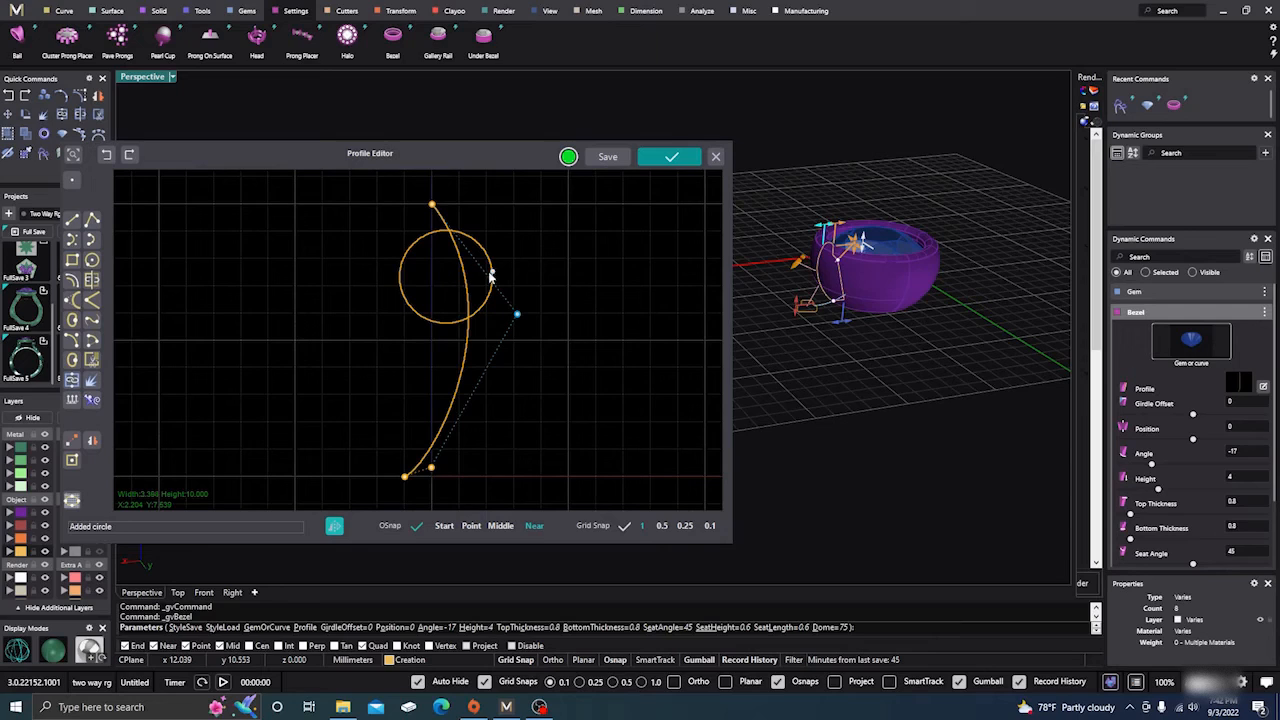
{"action": "left_click", "coordinate": [352, 271]}
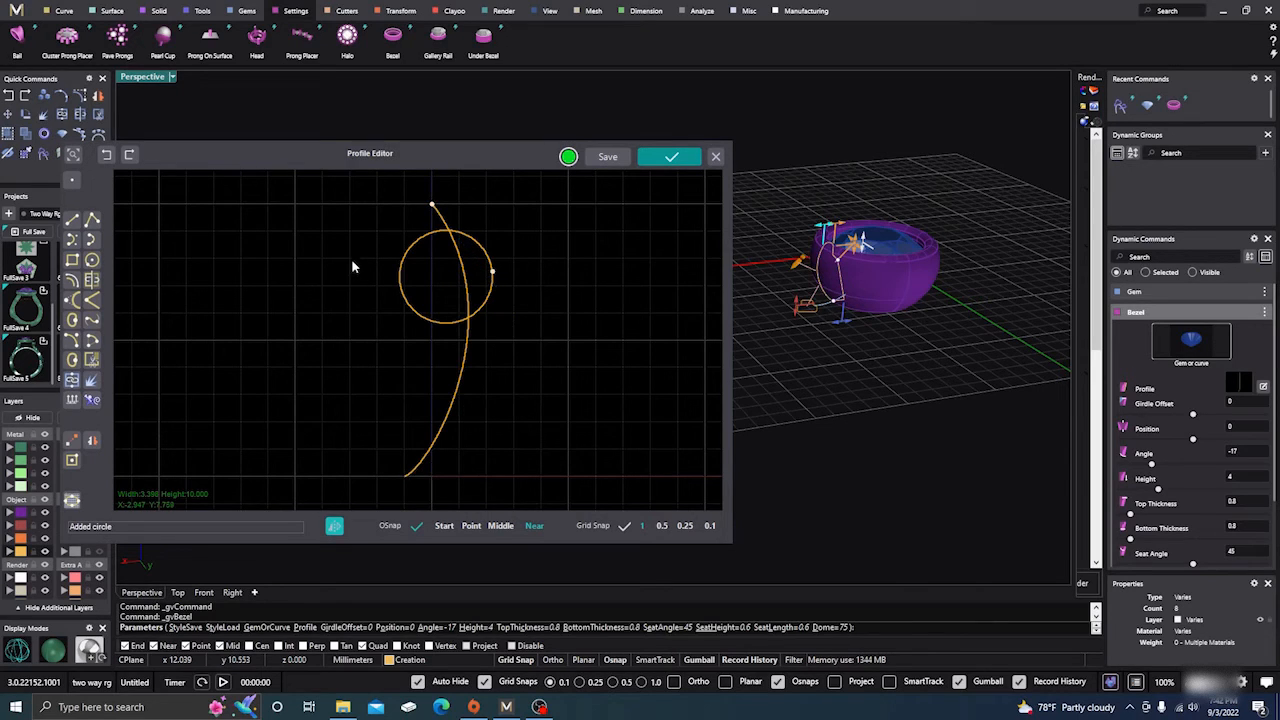
Split the bezel profile curve with the circle as cutter and delete the curve segment inside the circle.
{"action": "left_click", "coordinate": [92, 280]}
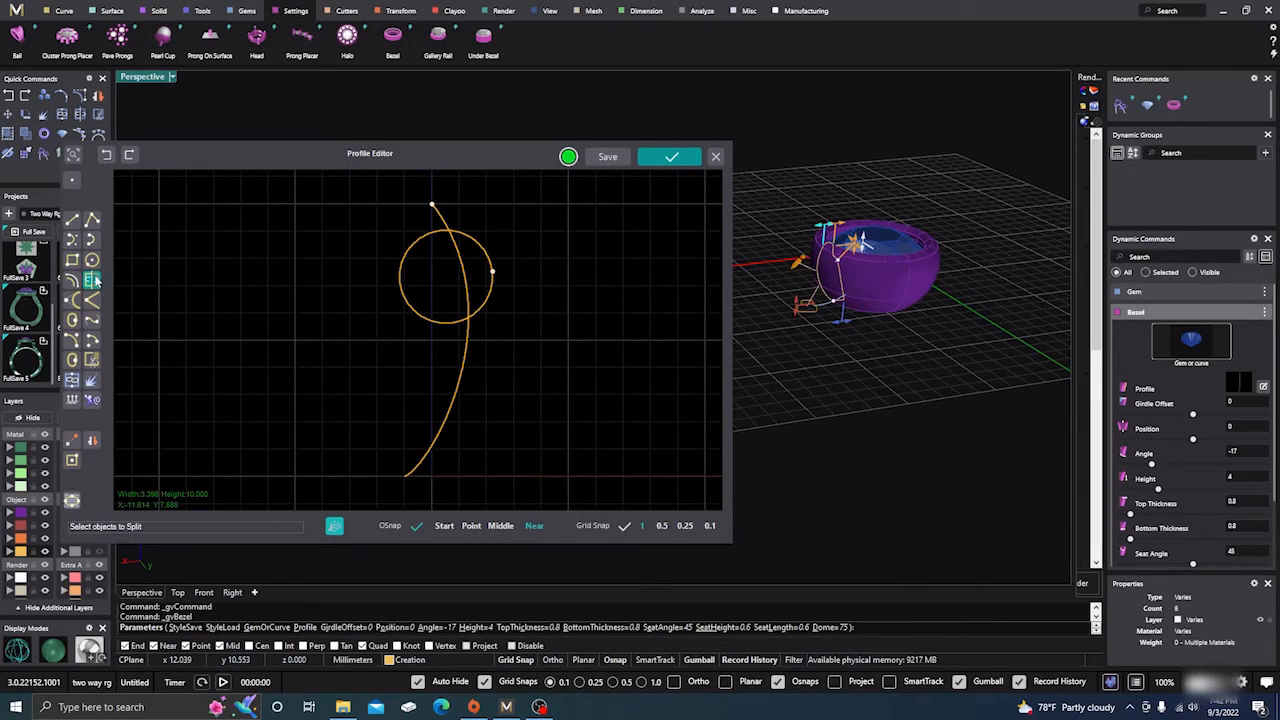
{"action": "left_click", "coordinate": [463, 278]}
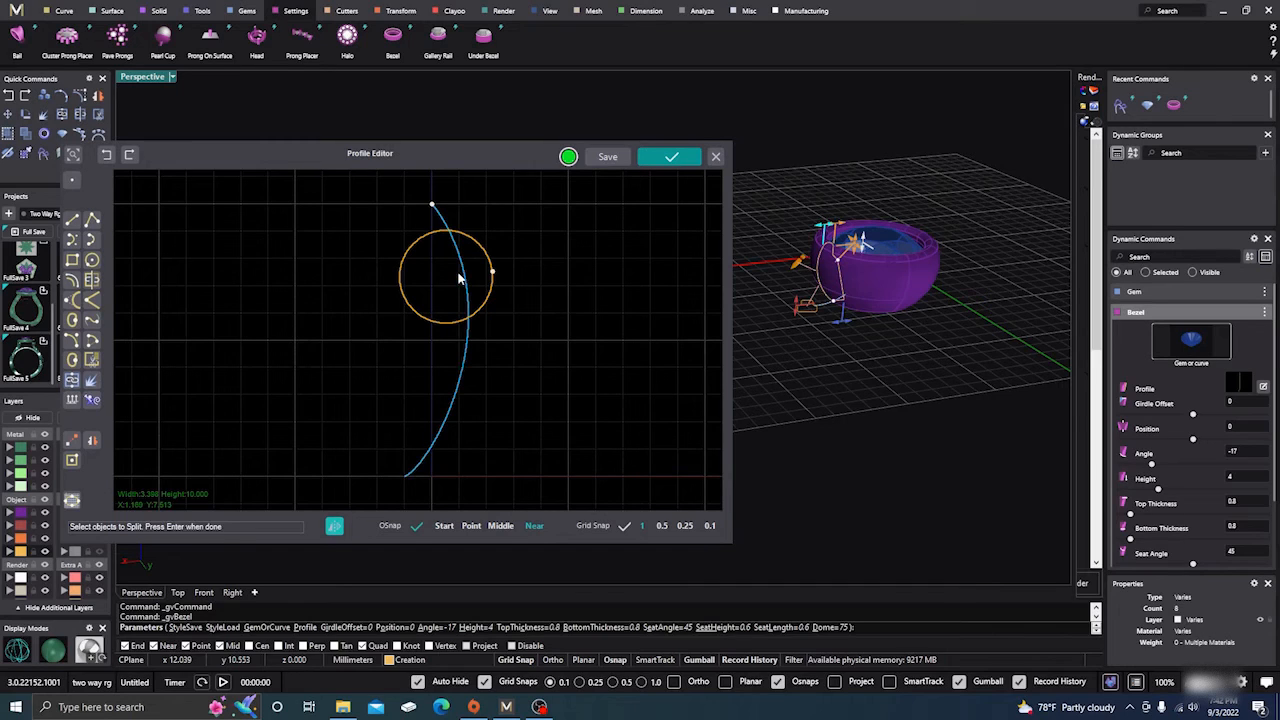
{"action": "key", "text": "Return"}
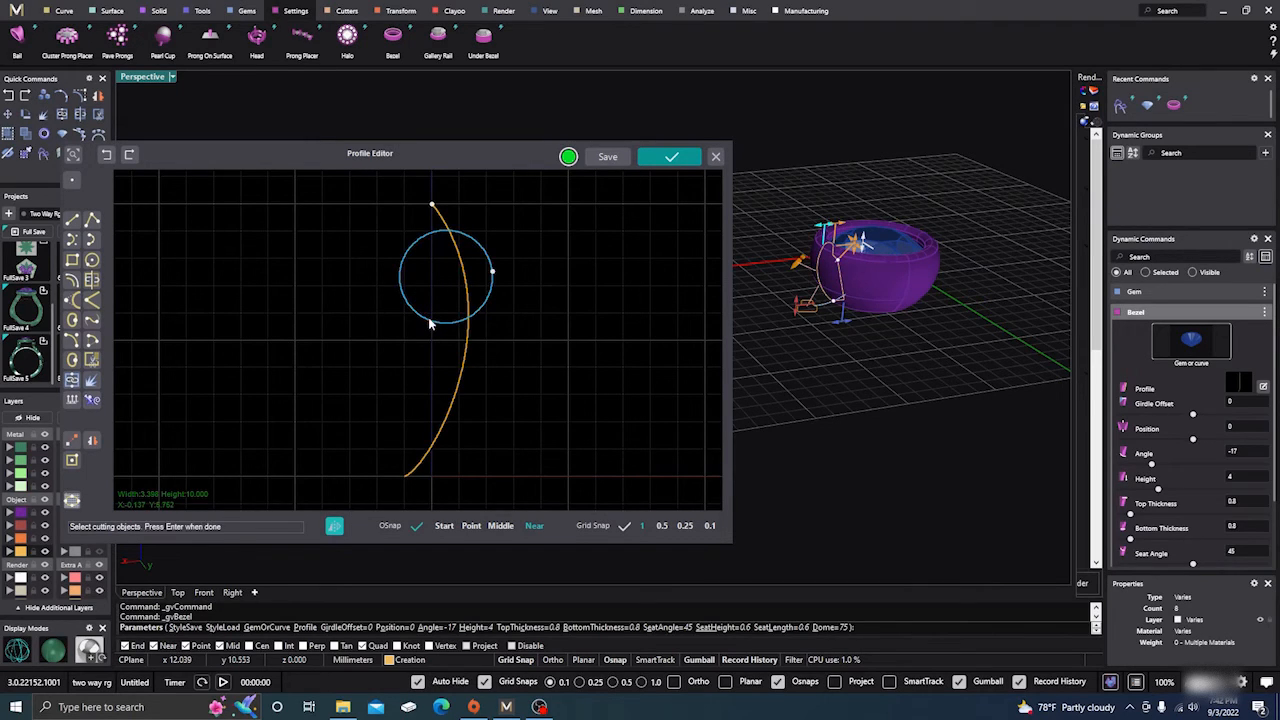
{"action": "key", "text": "Return"}
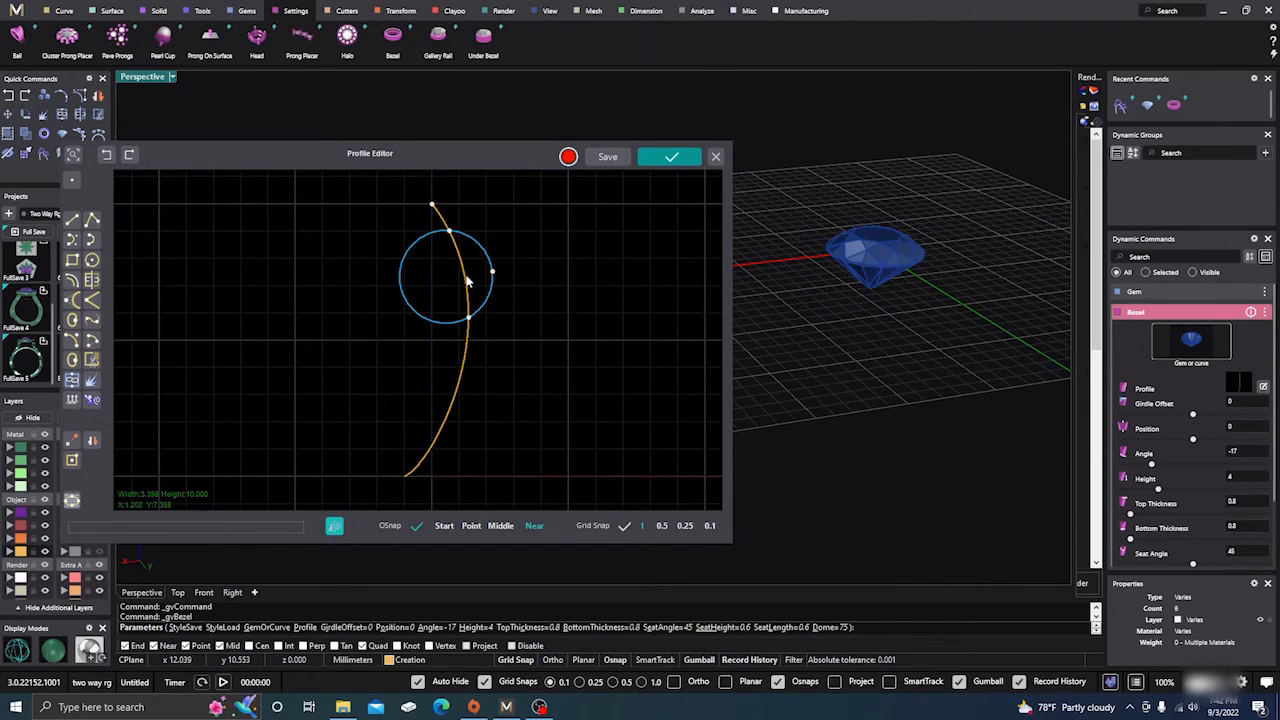
{"action": "left_click", "coordinate": [464, 276]}
{"action": "key", "text": "Delete"}
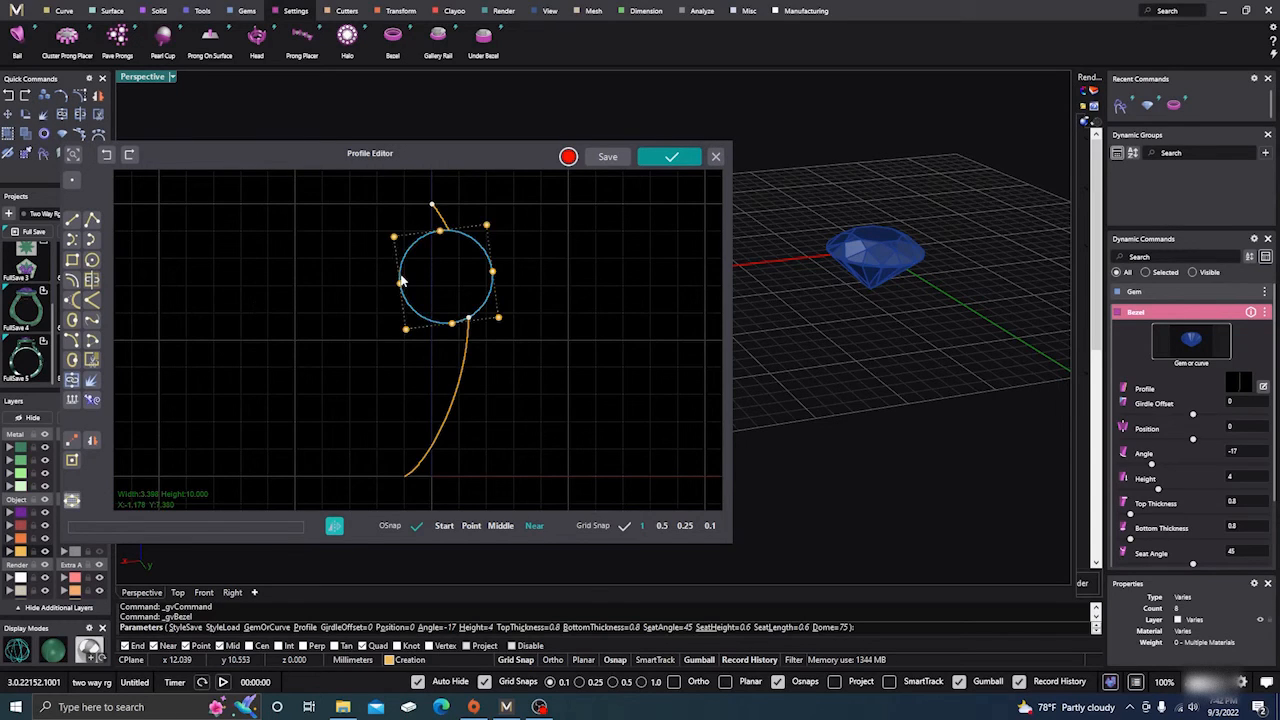
Split the circle with the upper and lower profile pieces as cutters and delete its inner arc, keeping the outward bulge.
{"action": "left_click", "coordinate": [92, 280]}
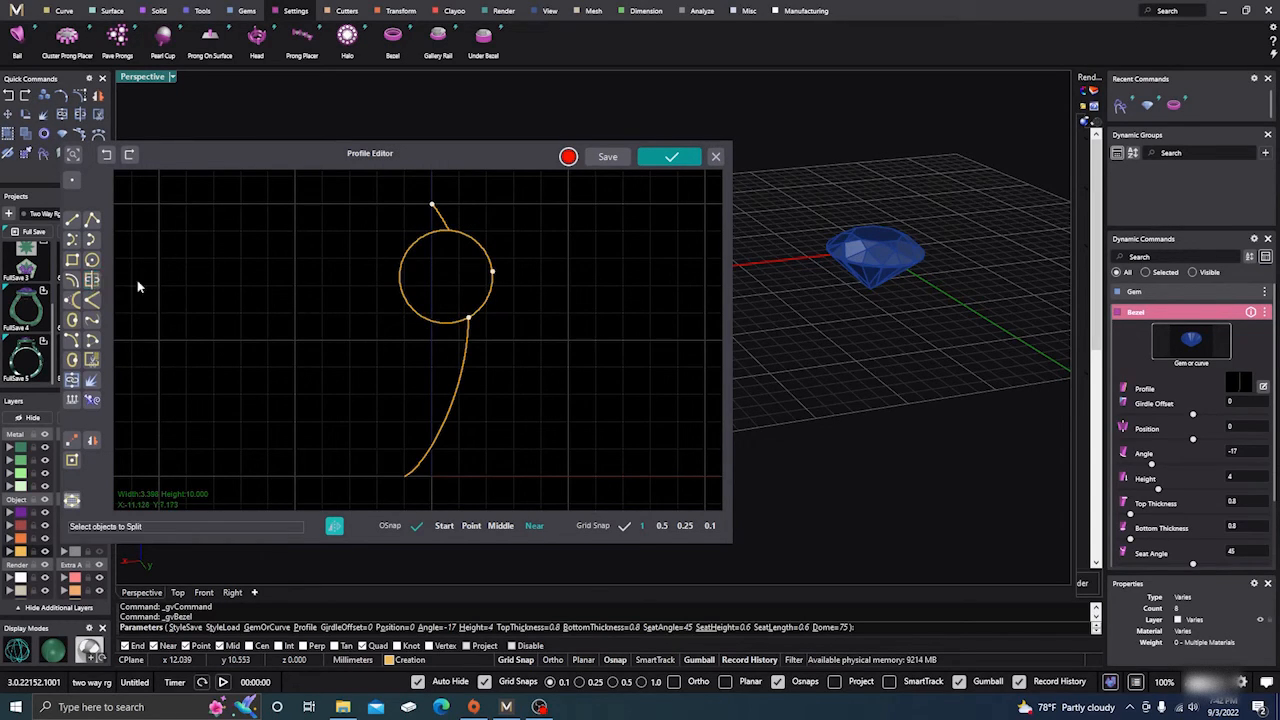
{"action": "left_click", "coordinate": [410, 253]}
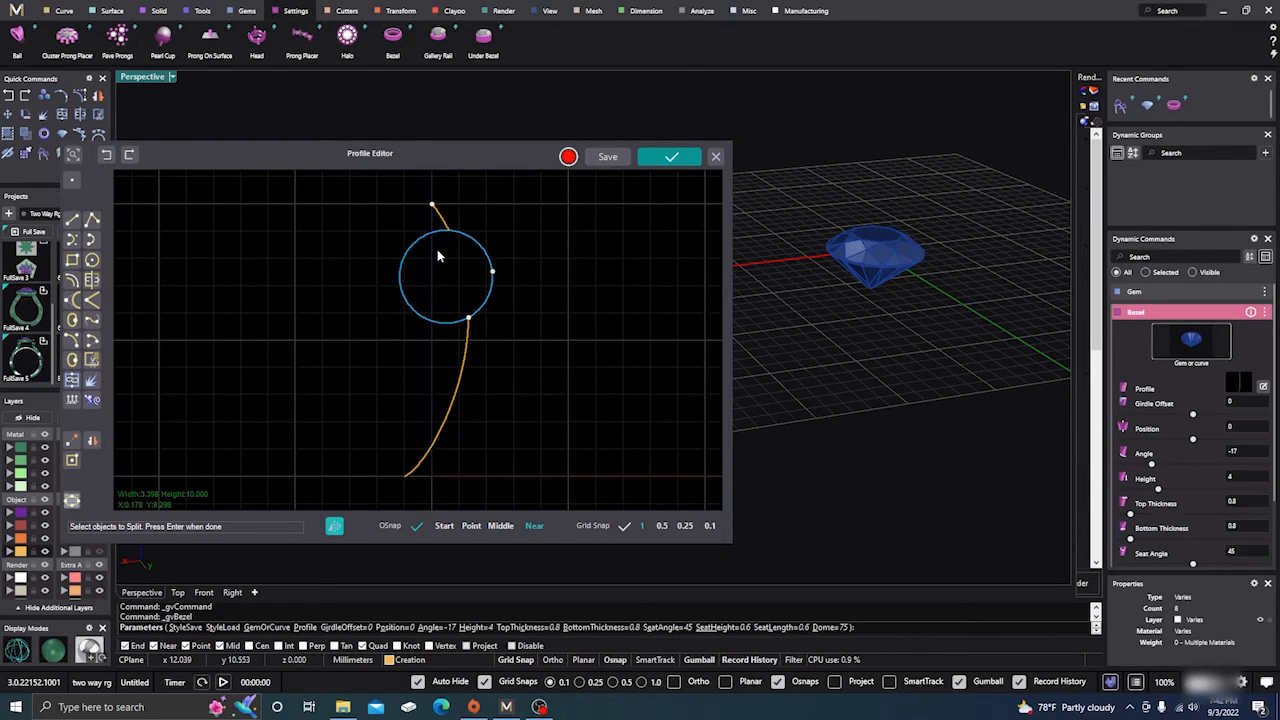
{"action": "key", "text": "Return"}
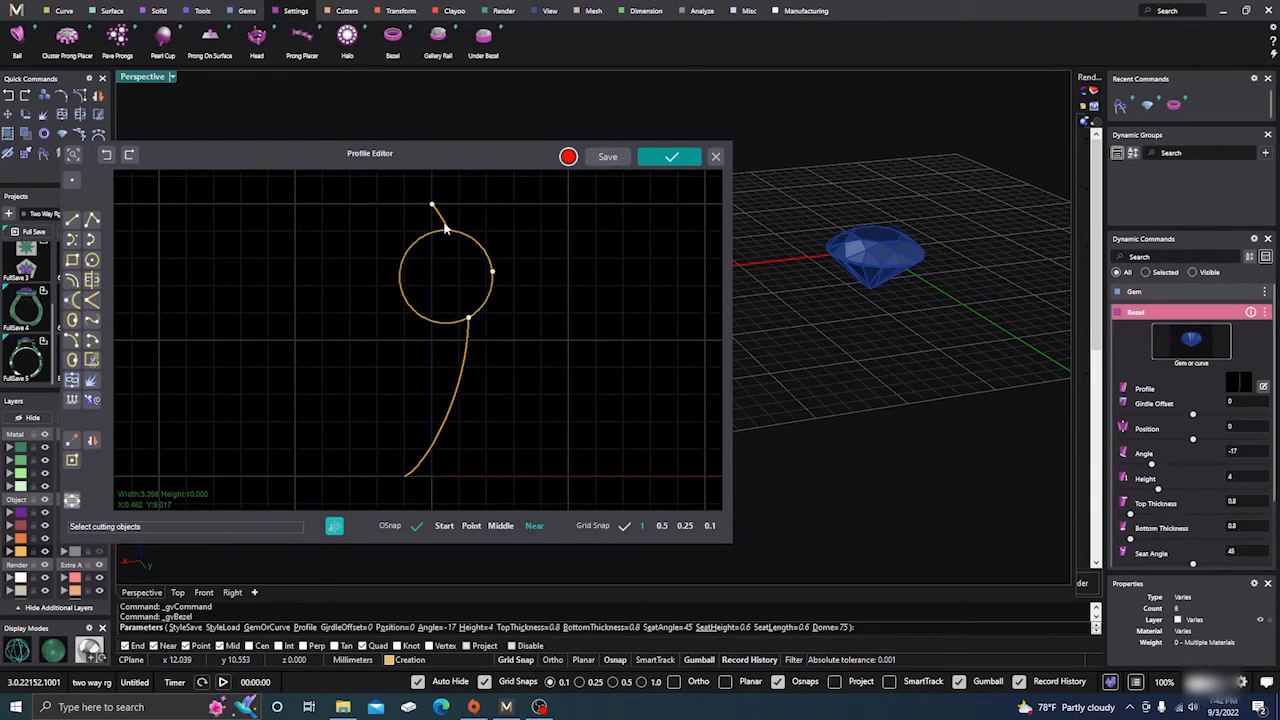
{"action": "left_click", "coordinate": [445, 227]}
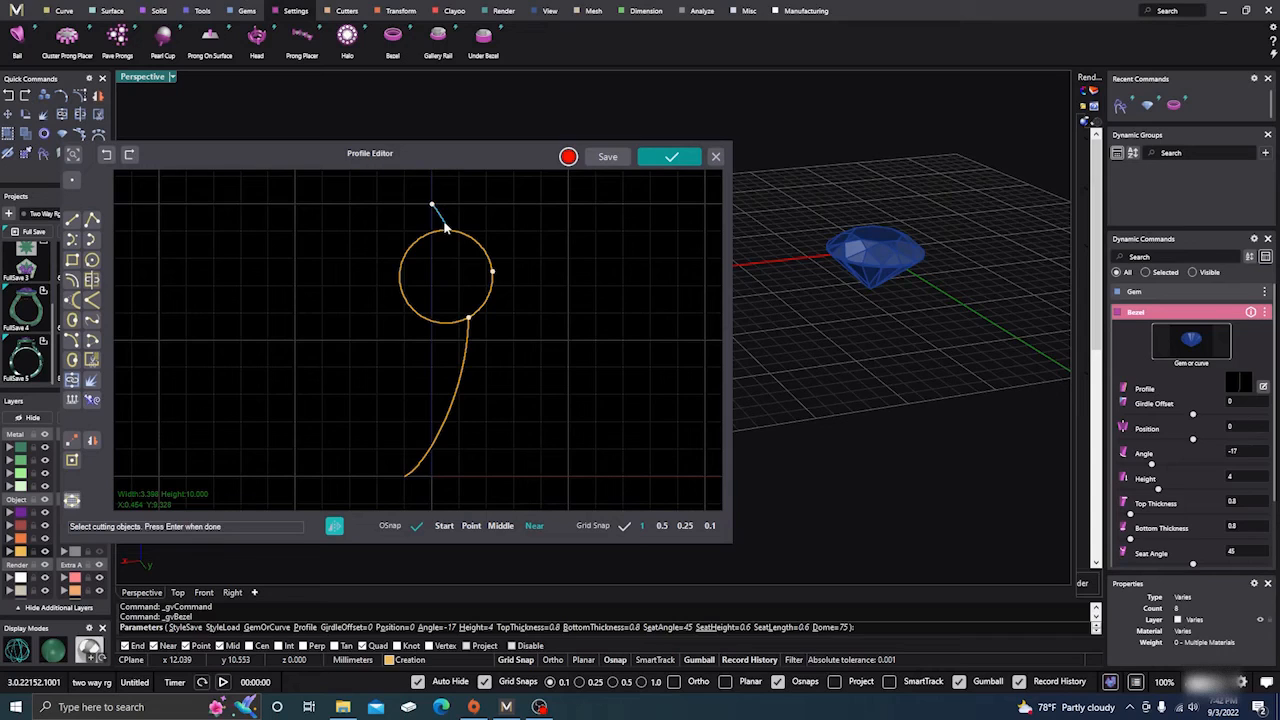
{"action": "left_click", "coordinate": [467, 340]}
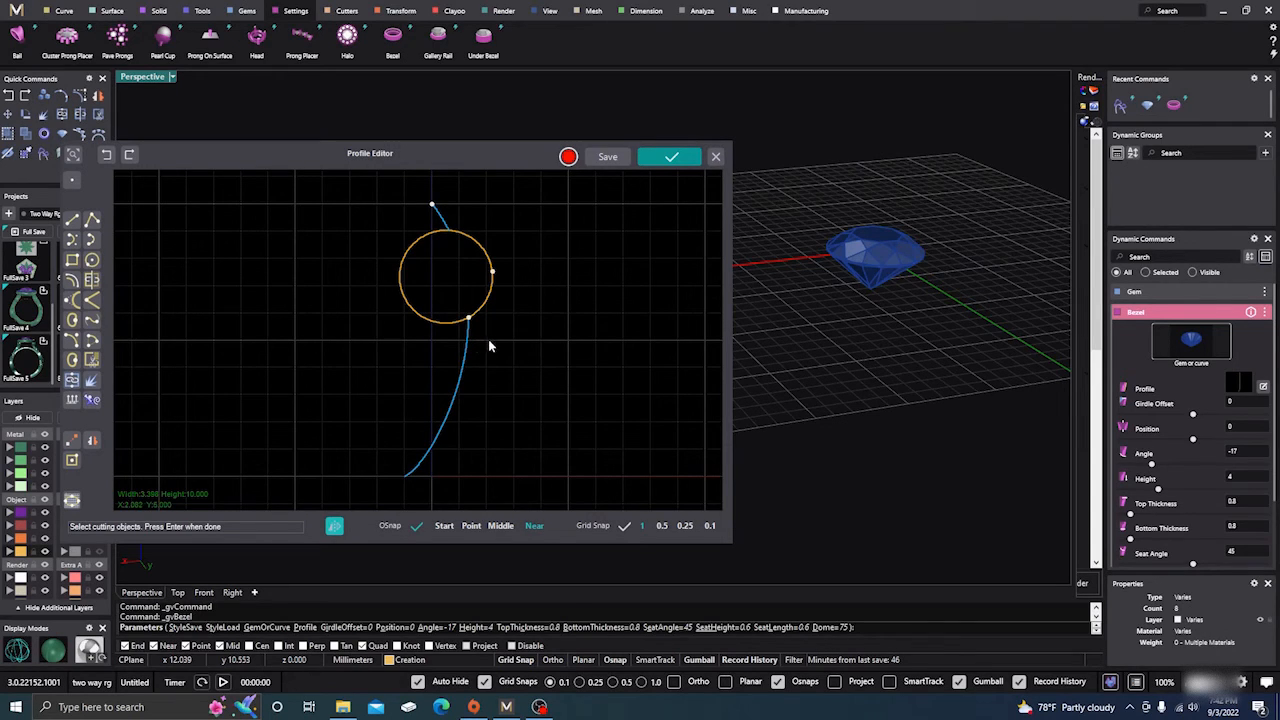
{"action": "key", "text": "Return"}
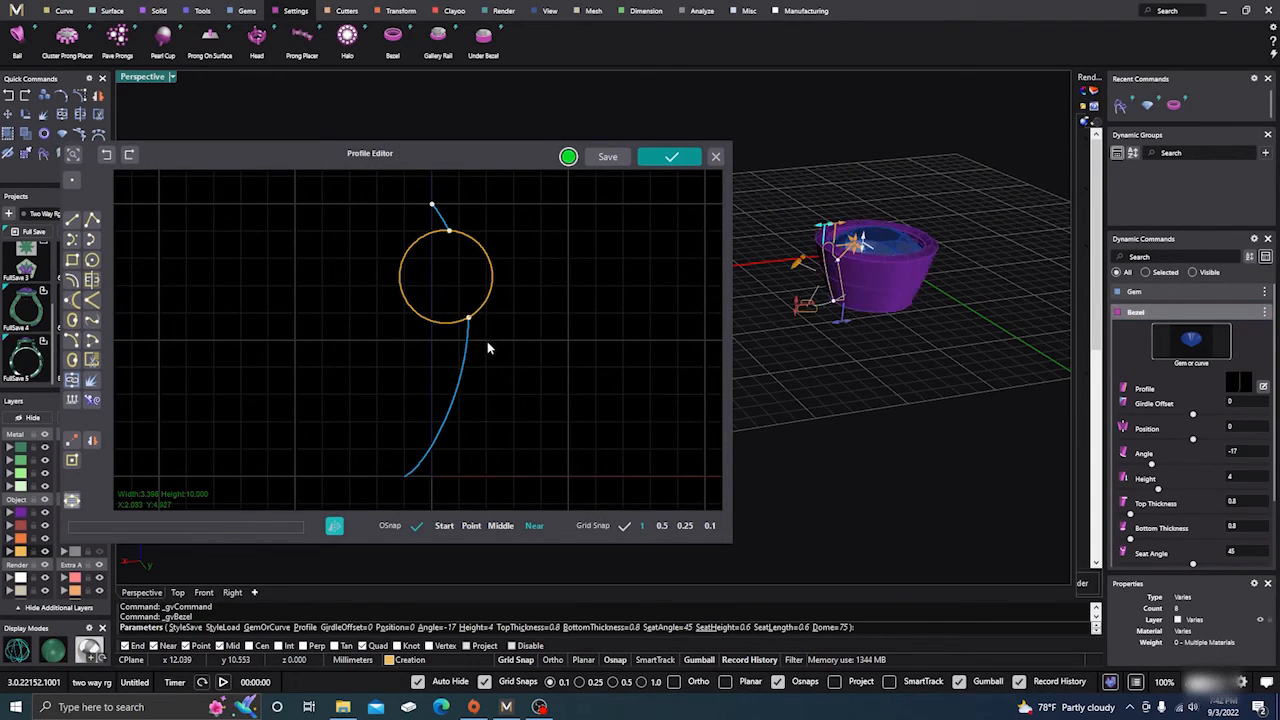
{"action": "left_click", "coordinate": [427, 320]}
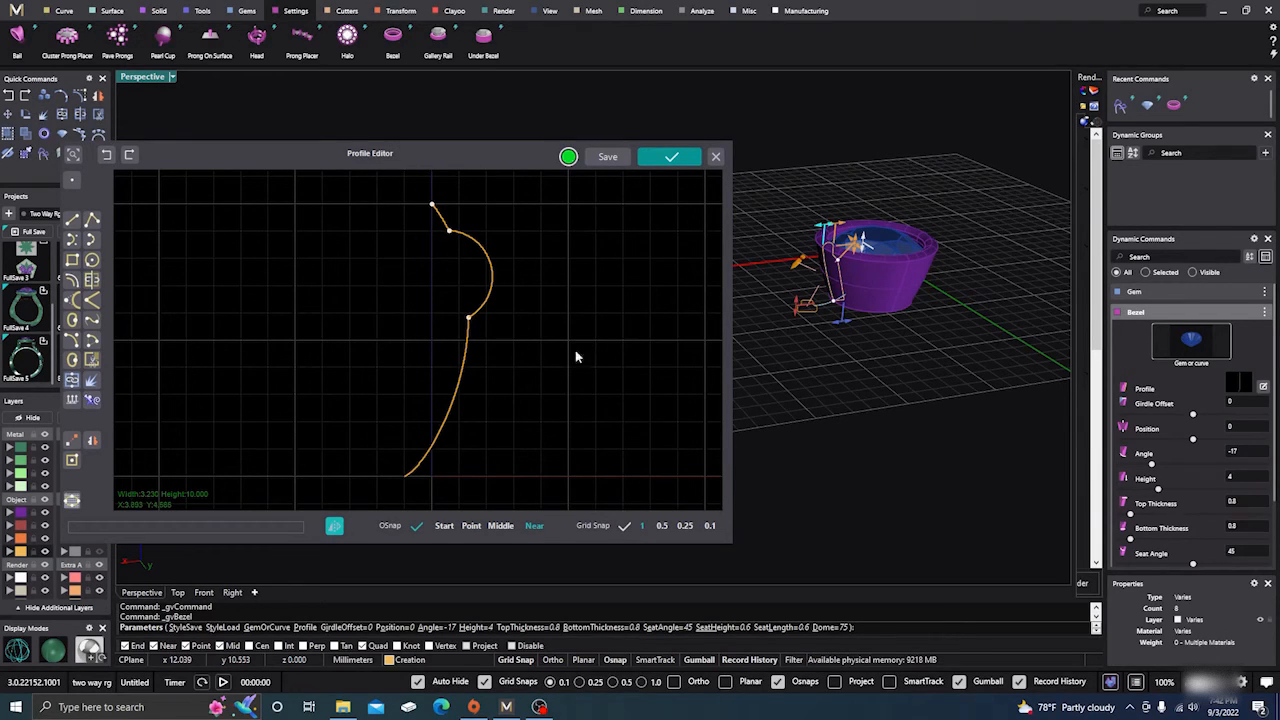
Join the top slanted piece, the rounded arc and the lower curve into one continuous bezel profile.
{"action": "scroll", "coordinate": [889, 286], "scroll_direction": "up", "scroll_amount": 5}
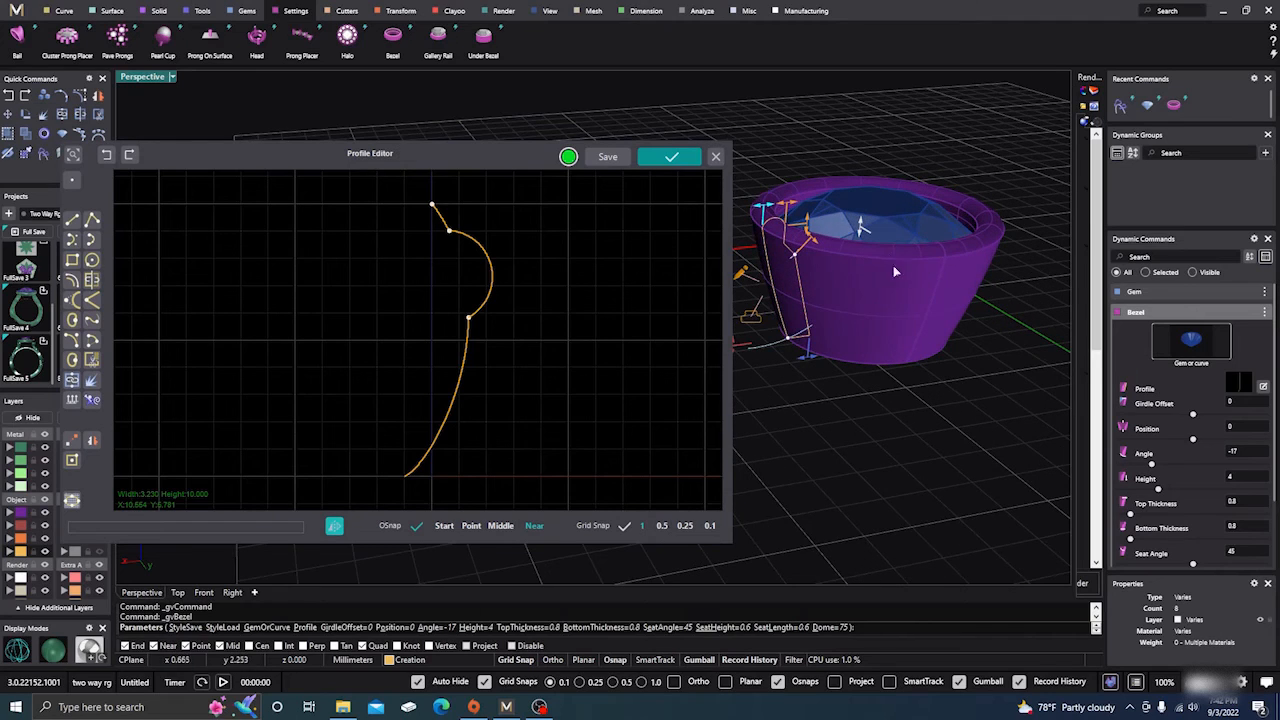
{"action": "left_click", "coordinate": [466, 374]}
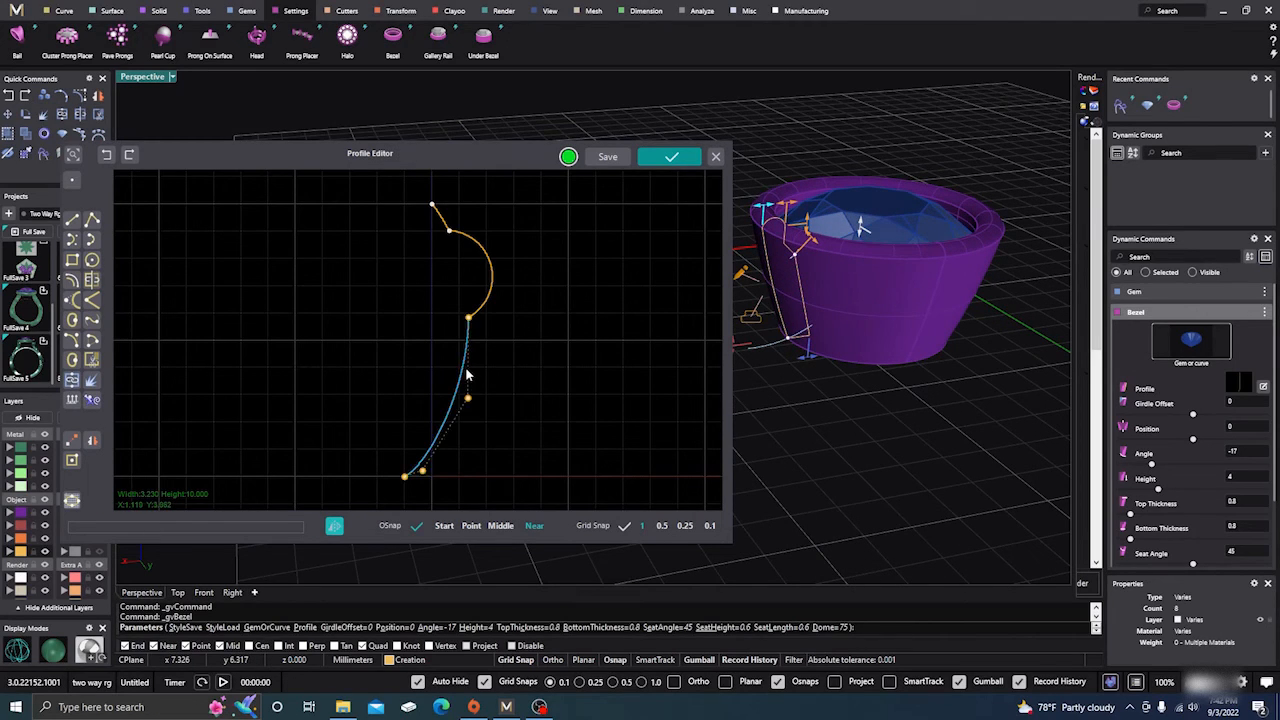
{"action": "left_click", "coordinate": [514, 349]}
{"action": "scroll", "coordinate": [514, 349], "scroll_direction": "down", "scroll_amount": 1}
{"action": "left_click_drag", "start_coordinate": [345, 195], "coordinate": [541, 490]}
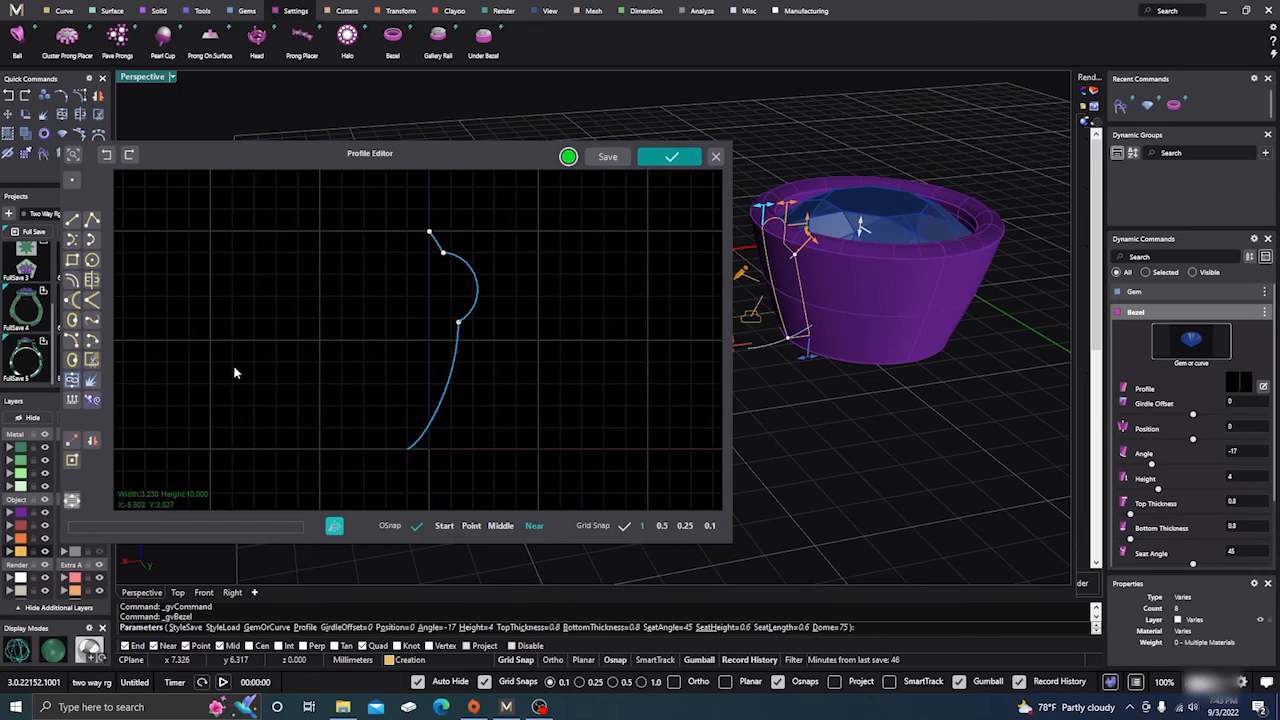
{"action": "left_click", "coordinate": [71, 381]}
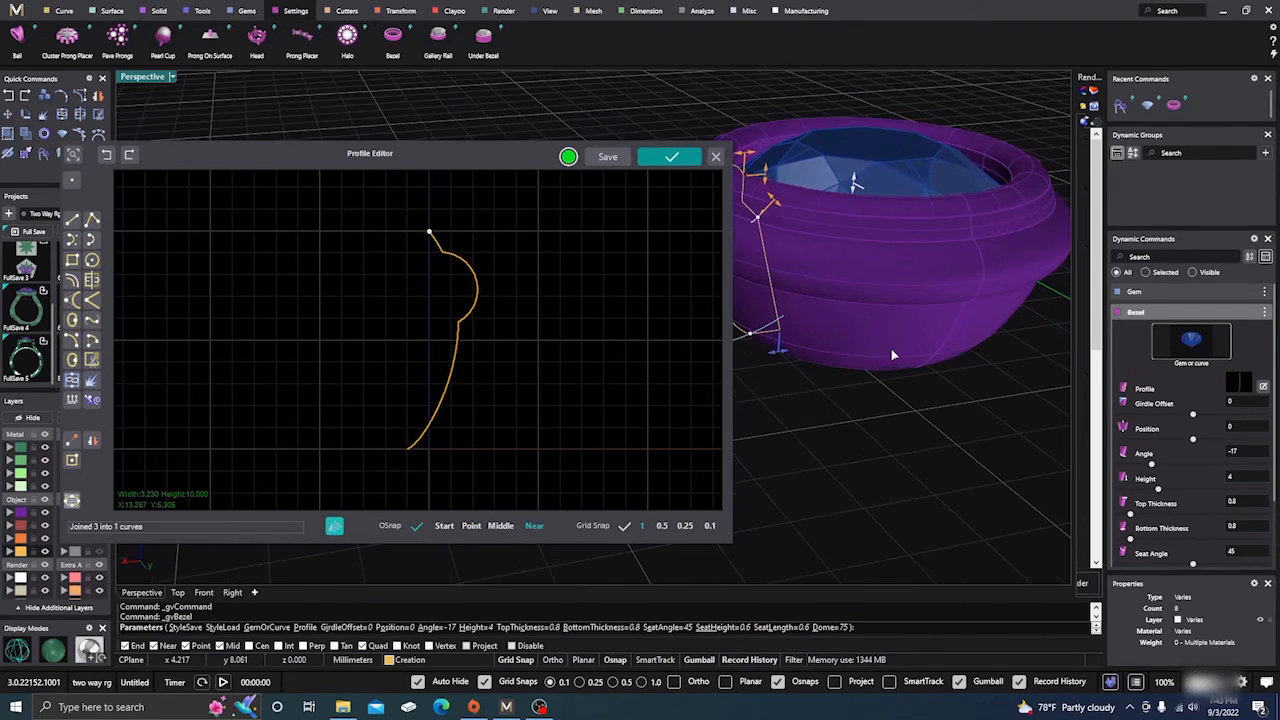
Increase the bezel's height to 6.22 in the perspective view and check its shape from the side.
{"action": "scroll", "coordinate": [893, 354], "scroll_direction": "down", "scroll_amount": 5}
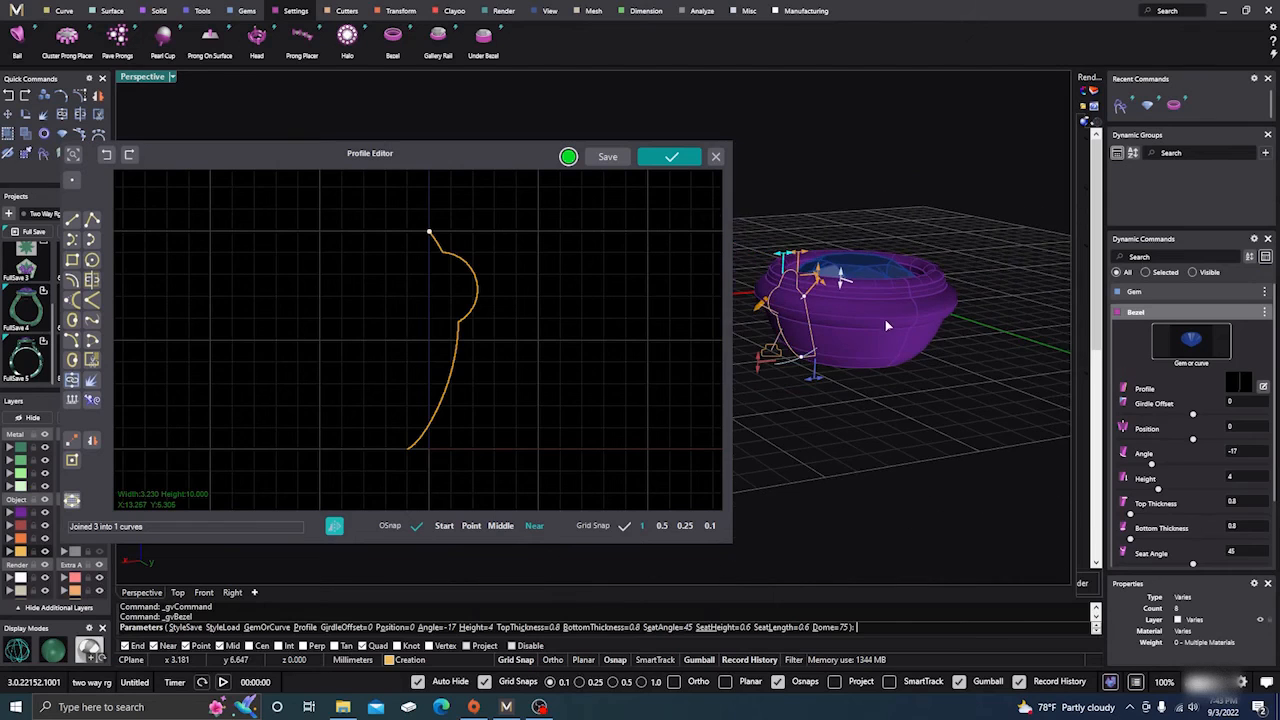
{"action": "right_click_drag", "start_coordinate": [885, 320], "coordinate": [866, 359]}
{"action": "left_click_drag", "start_coordinate": [760, 362], "coordinate": [762, 404]}
{"action": "right_click_drag", "start_coordinate": [846, 446], "coordinate": [874, 420]}
{"action": "scroll", "coordinate": [934, 349], "scroll_direction": "down", "scroll_amount": 4}
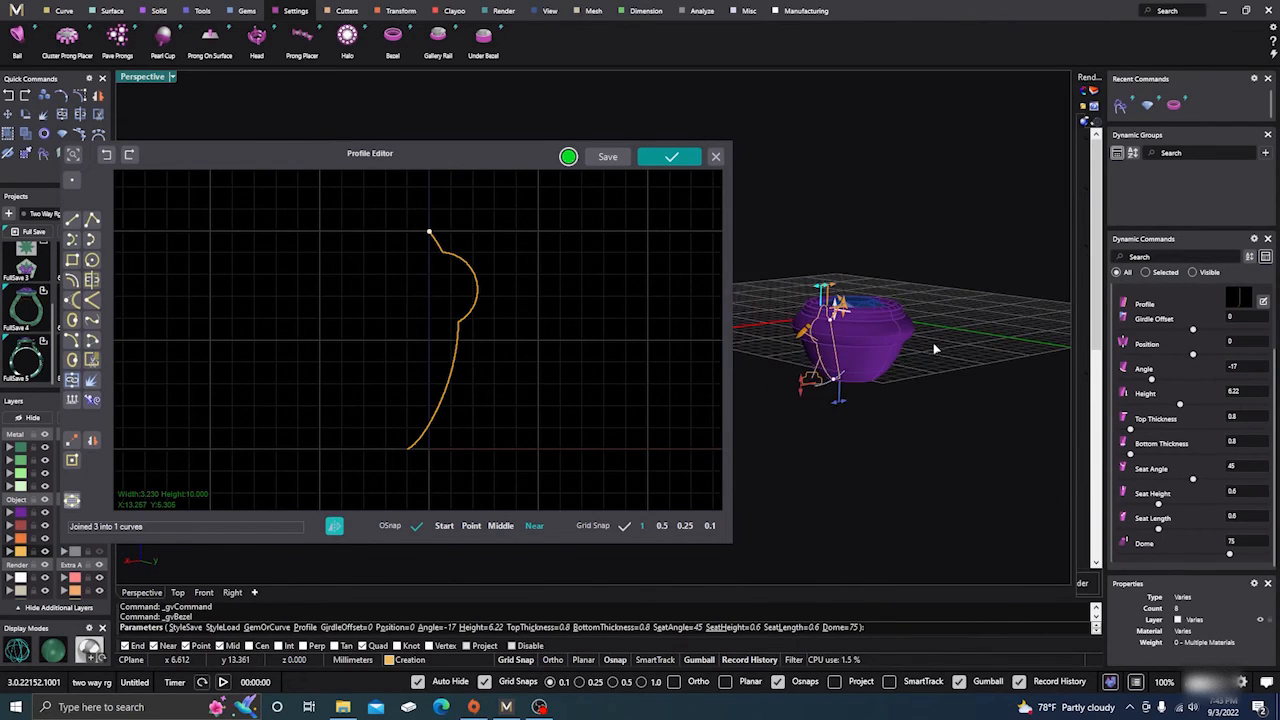
{"action": "right_click_drag", "start_coordinate": [934, 349], "coordinate": [887, 349]}
{"action": "scroll", "coordinate": [870, 345], "scroll_direction": "up", "scroll_amount": 5}
{"action": "scroll", "coordinate": [875, 347], "scroll_direction": "down", "scroll_amount": 2}
{"action": "right_click_drag", "start_coordinate": [877, 398], "coordinate": [867, 406]}
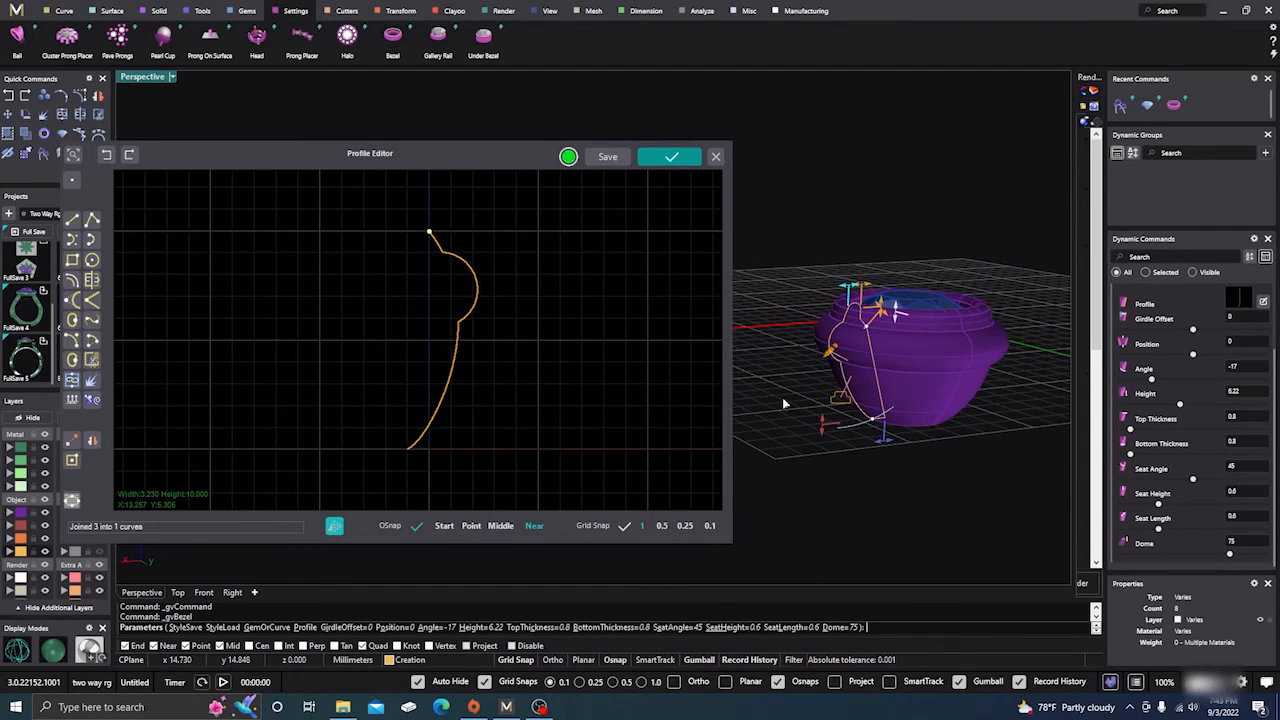
Reshape the profile's lower curve by pulling its bottom control point outward to about X 2 and the one above it inward.
{"action": "left_click", "coordinate": [419, 438]}
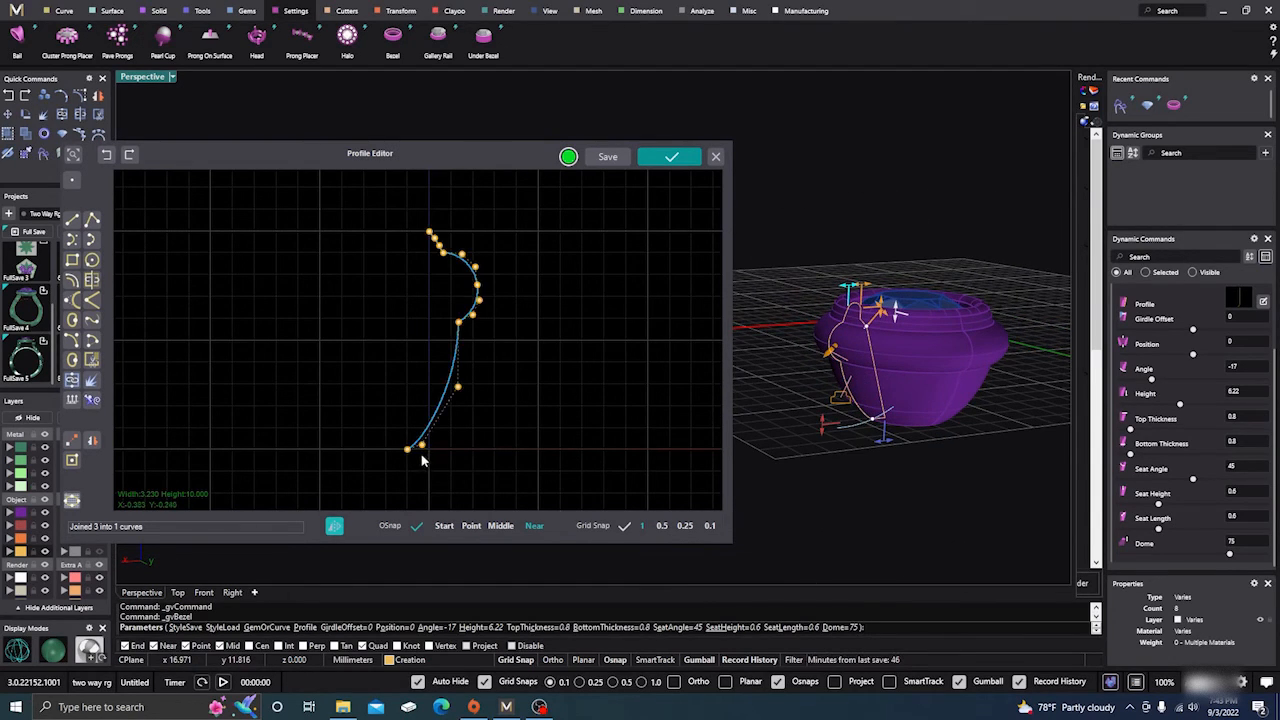
{"action": "left_click_drag", "start_coordinate": [422, 445], "coordinate": [473, 450]}
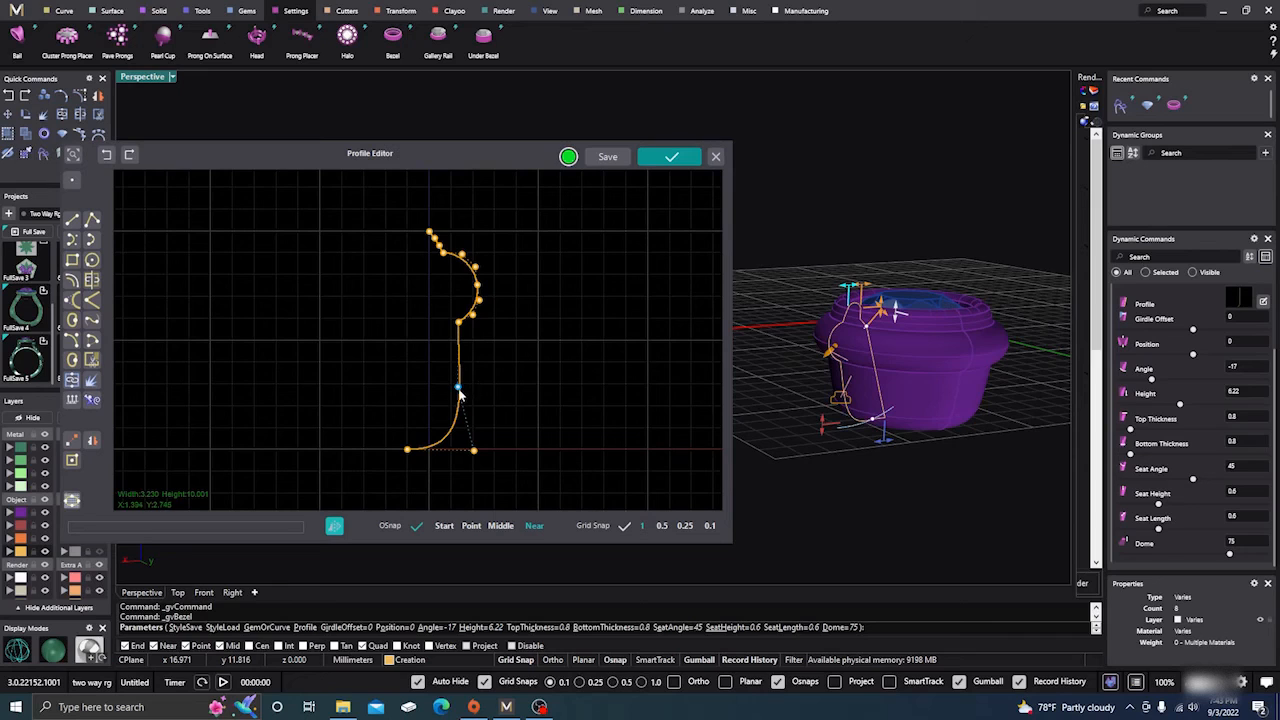
{"action": "left_click_drag", "start_coordinate": [458, 389], "coordinate": [438, 384]}
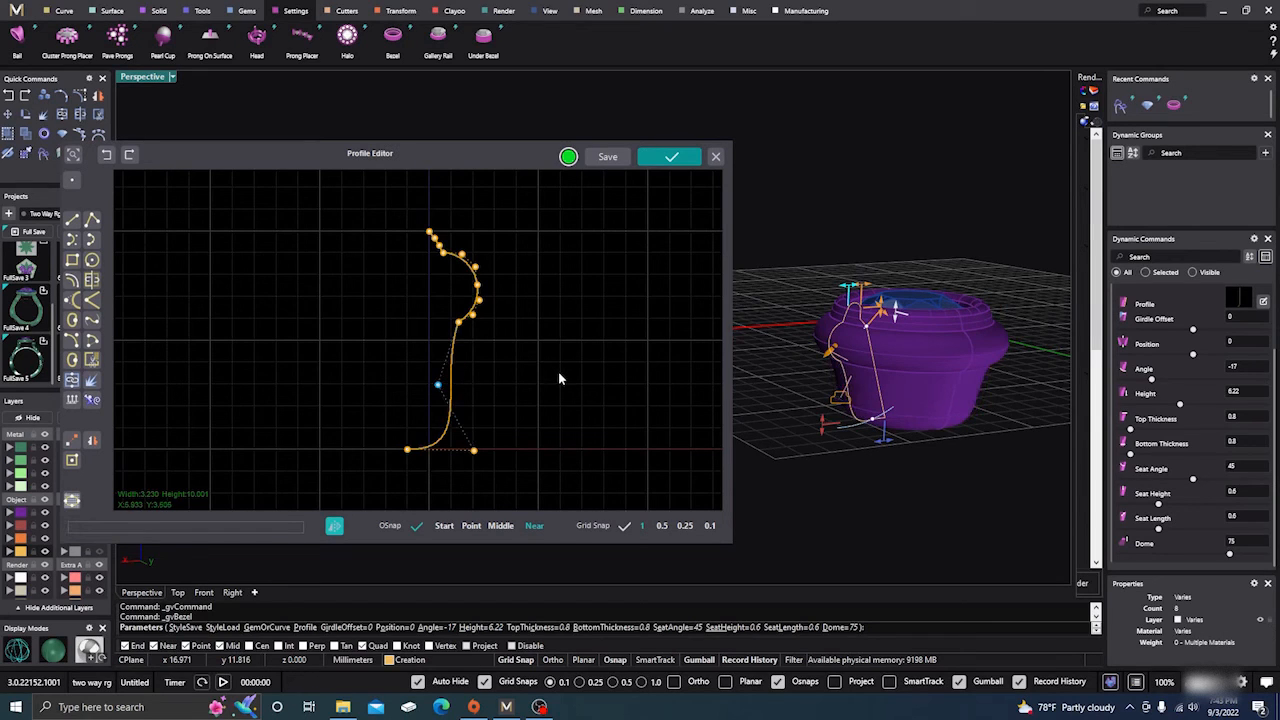
Examine the control points along the profile's top slanted segment and rounded bulge.
{"action": "scroll", "coordinate": [559, 373], "scroll_direction": "down", "scroll_amount": 1}
{"action": "right_click_drag", "start_coordinate": [561, 377], "coordinate": [566, 389]}
{"action": "scroll", "coordinate": [465, 305], "scroll_direction": "up", "scroll_amount": 4}
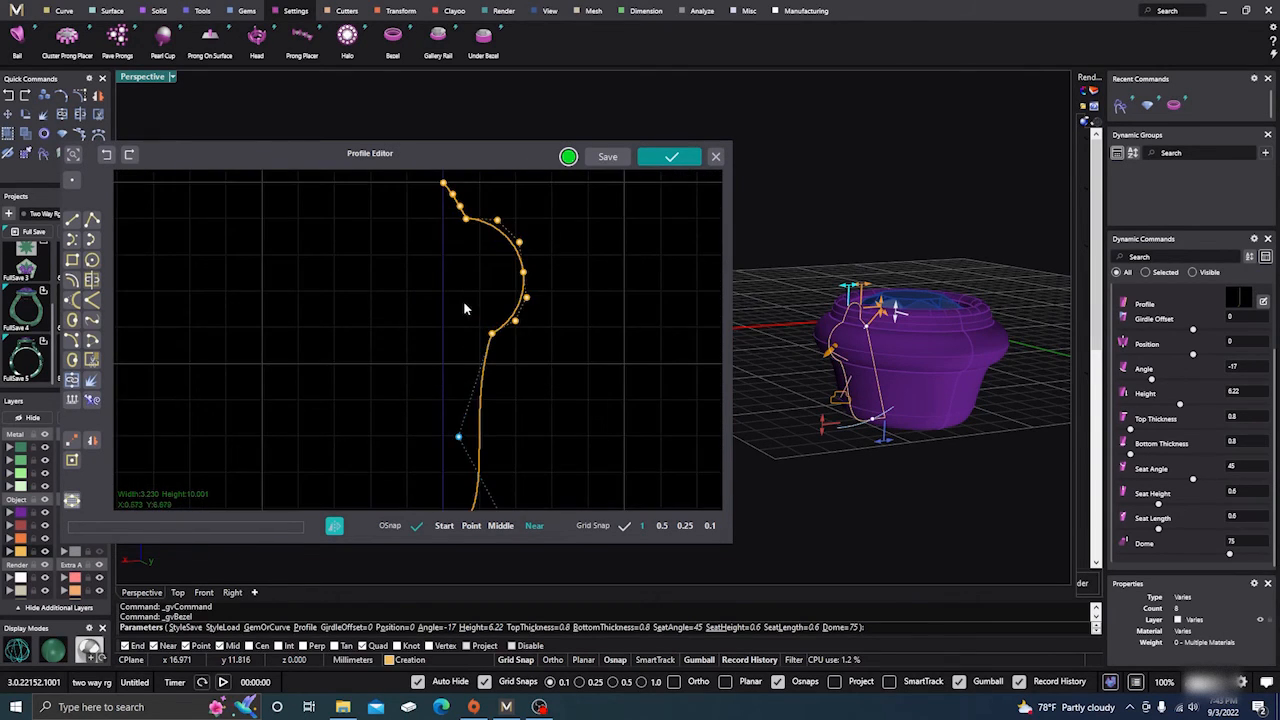
{"action": "scroll", "coordinate": [470, 312], "scroll_direction": "down", "scroll_amount": 2}
{"action": "scroll", "coordinate": [444, 262], "scroll_direction": "up", "scroll_amount": 2}
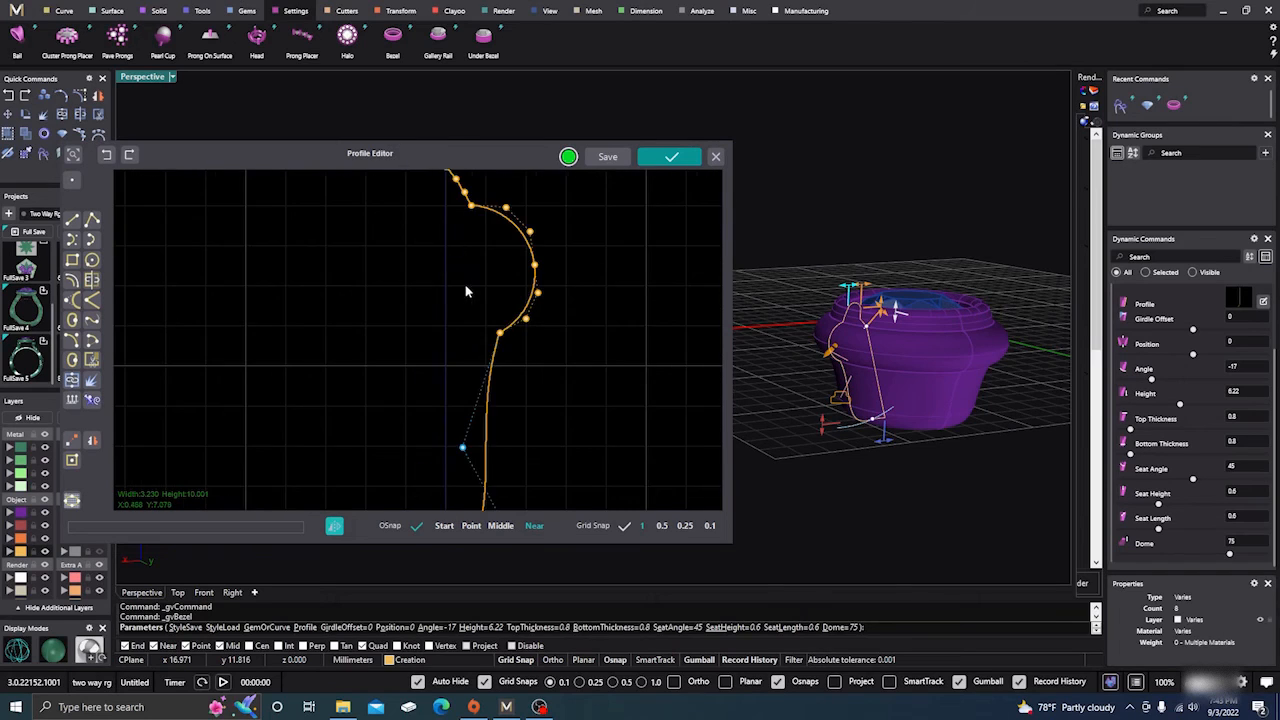
{"action": "scroll", "coordinate": [466, 291], "scroll_direction": "down", "scroll_amount": 2}
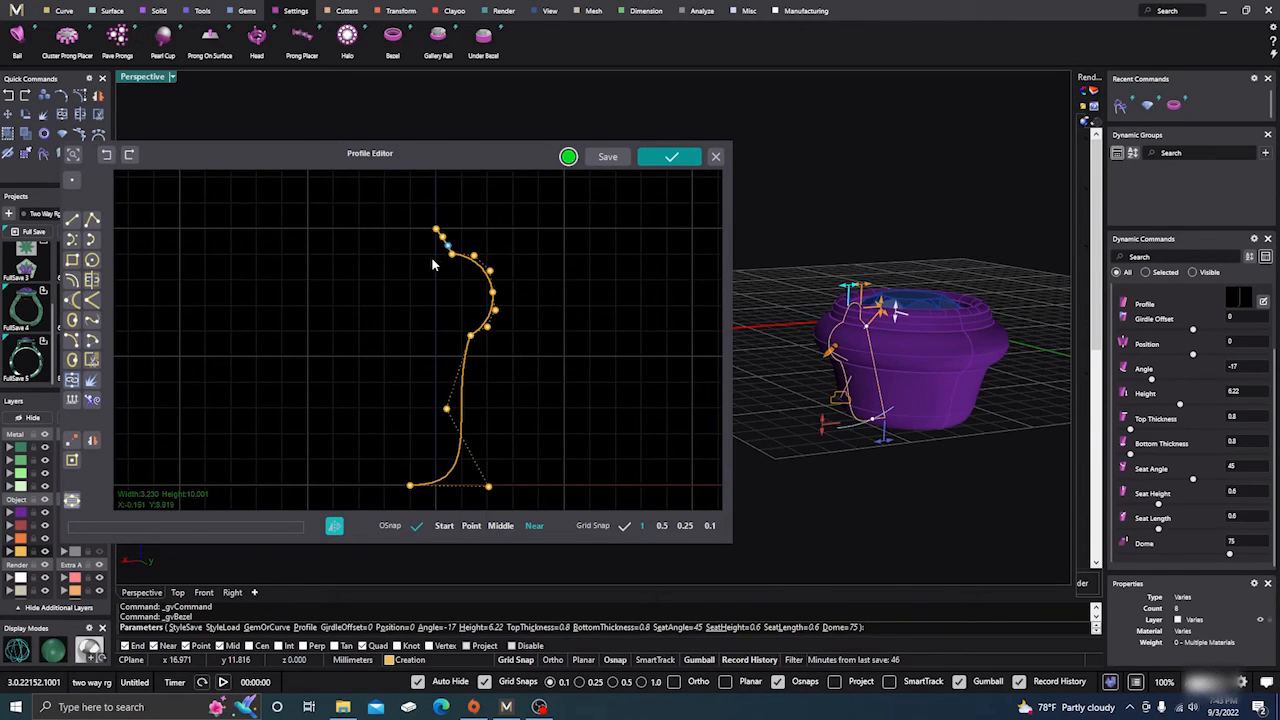
{"action": "scroll", "coordinate": [440, 262], "scroll_direction": "up", "scroll_amount": 3}
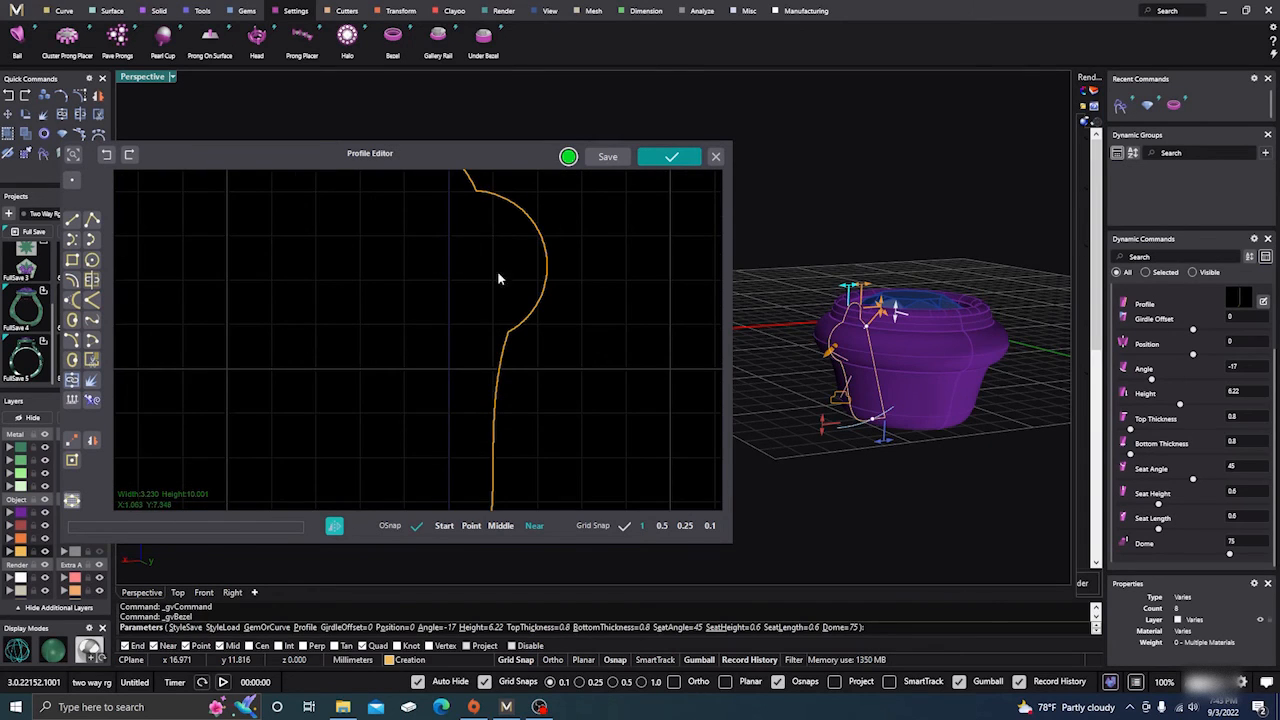
{"action": "scroll", "coordinate": [495, 277], "scroll_direction": "down", "scroll_amount": 3}
{"action": "scroll", "coordinate": [458, 273], "scroll_direction": "up", "scroll_amount": 3}
{"action": "scroll", "coordinate": [468, 277], "scroll_direction": "down", "scroll_amount": 2}
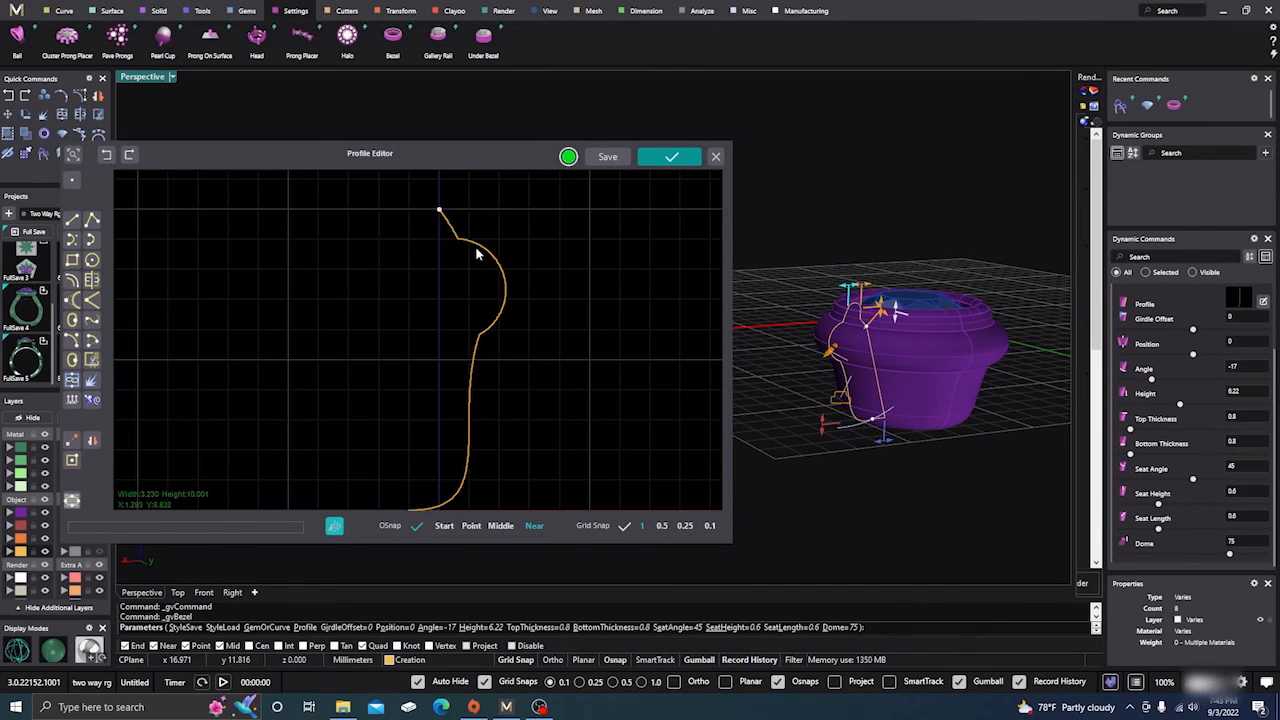
{"action": "left_click", "coordinate": [477, 255]}
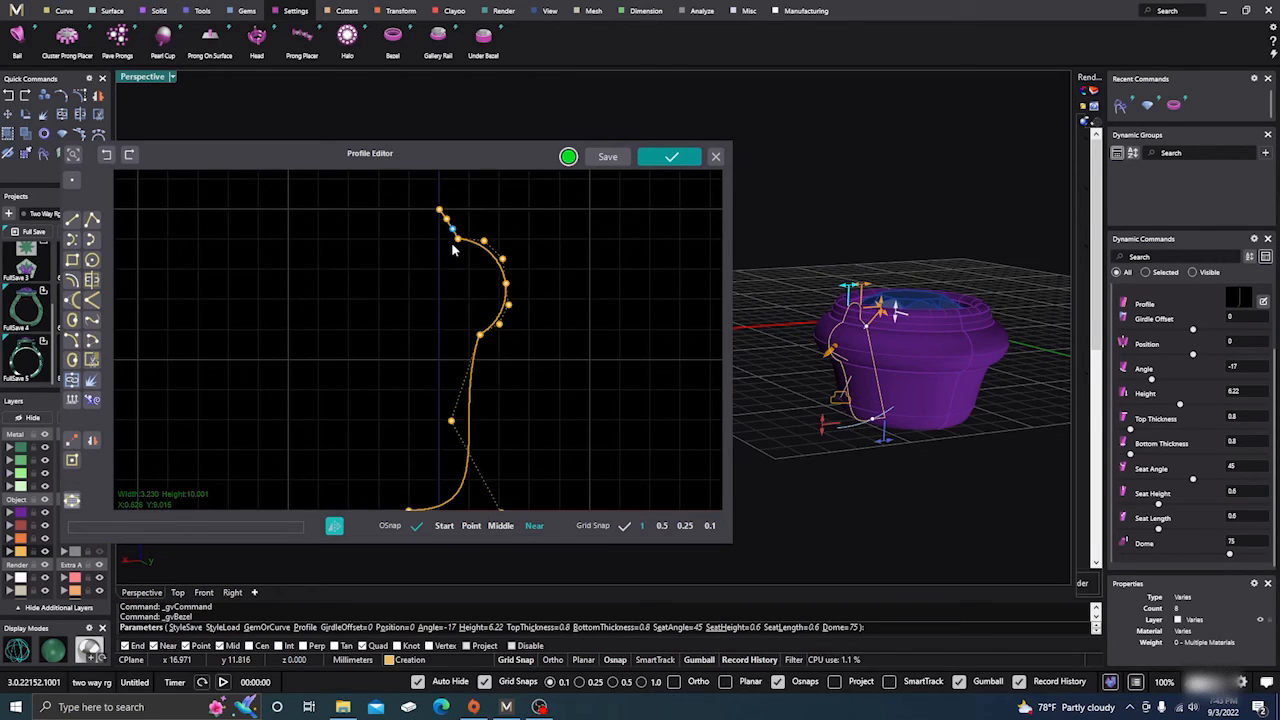
{"action": "left_click", "coordinate": [429, 292]}
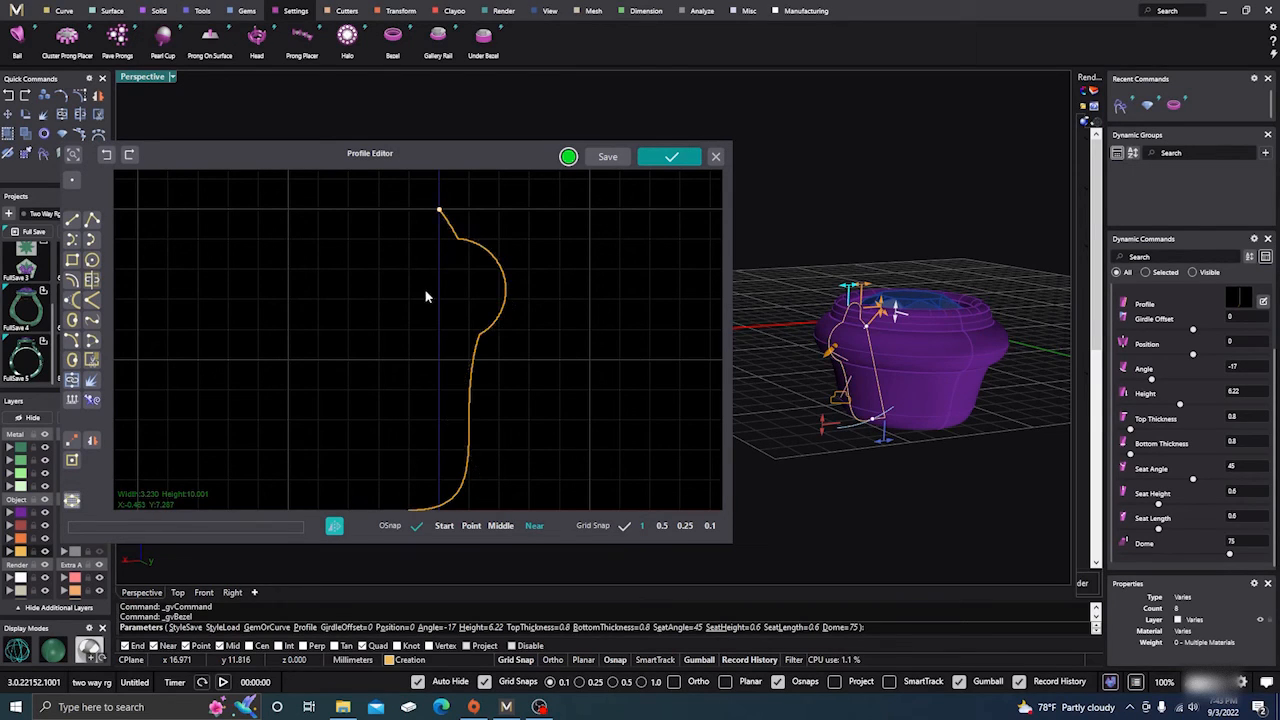
{"action": "scroll", "coordinate": [535, 330], "scroll_direction": "down", "scroll_amount": 1}
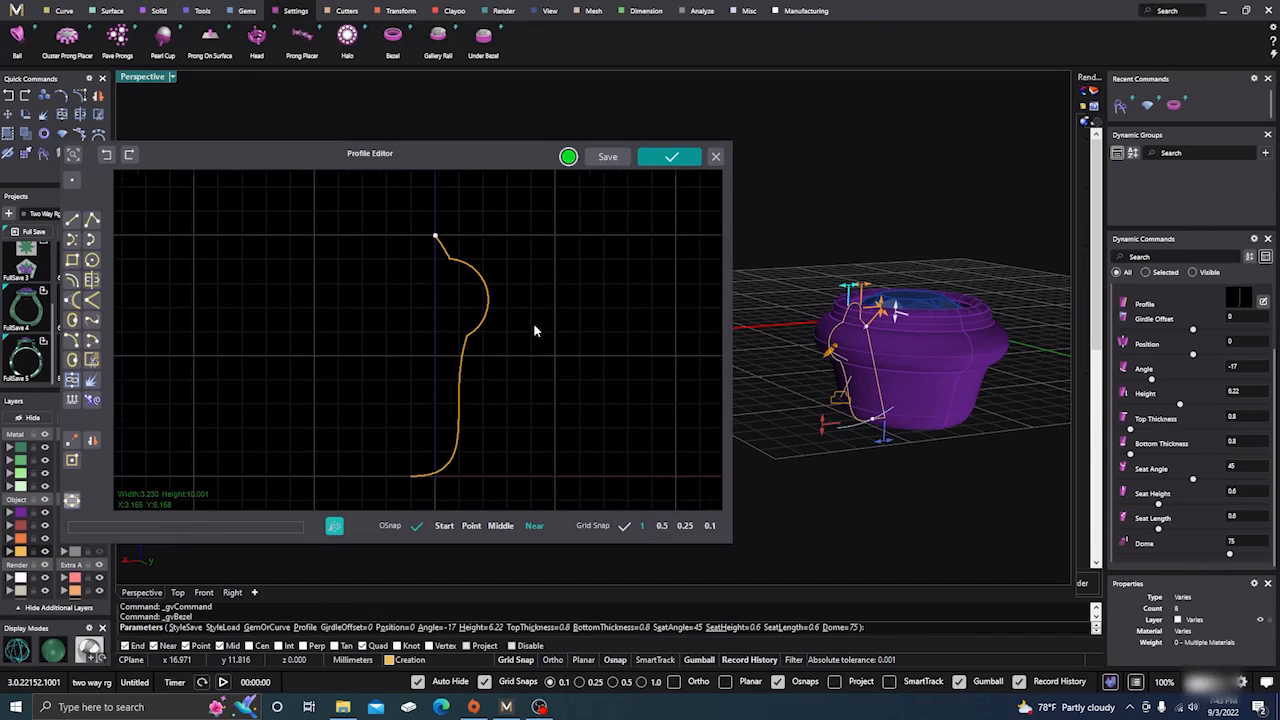
{"action": "left_click", "coordinate": [474, 337]}
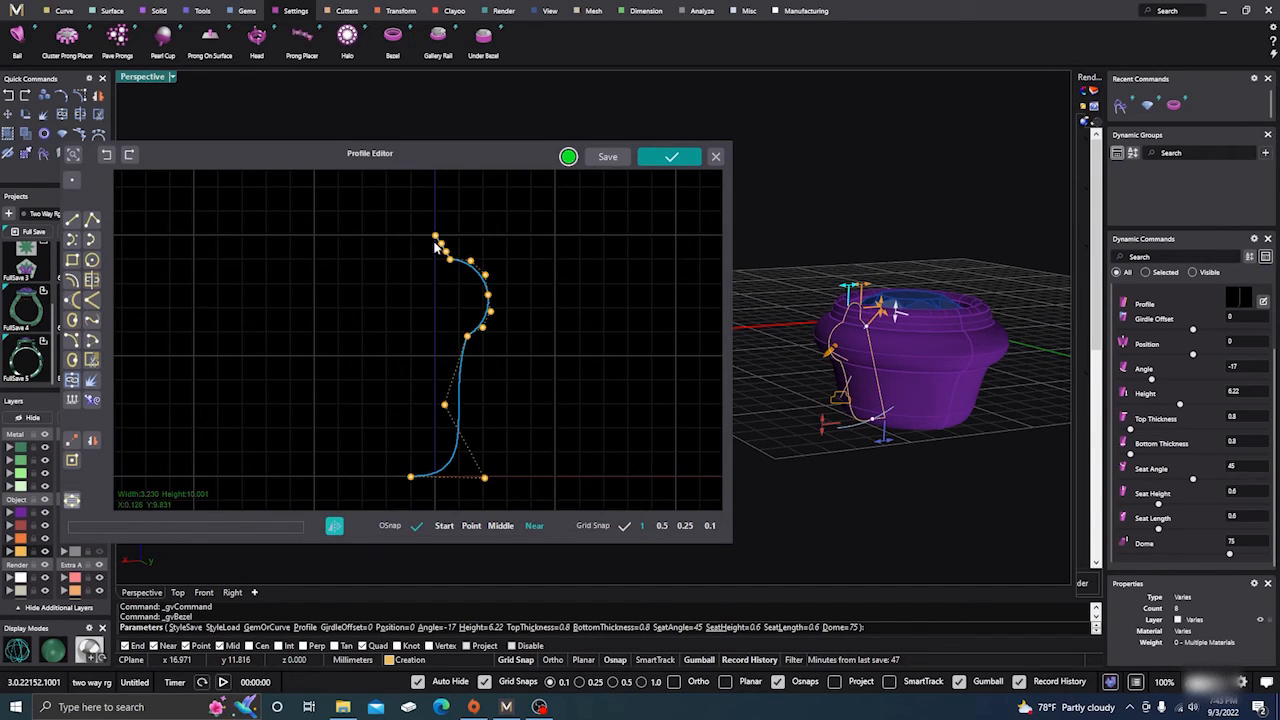
{"action": "scroll", "coordinate": [434, 244], "scroll_direction": "up", "scroll_amount": 3}
{"action": "right_click_drag", "start_coordinate": [455, 267], "coordinate": [472, 331]}
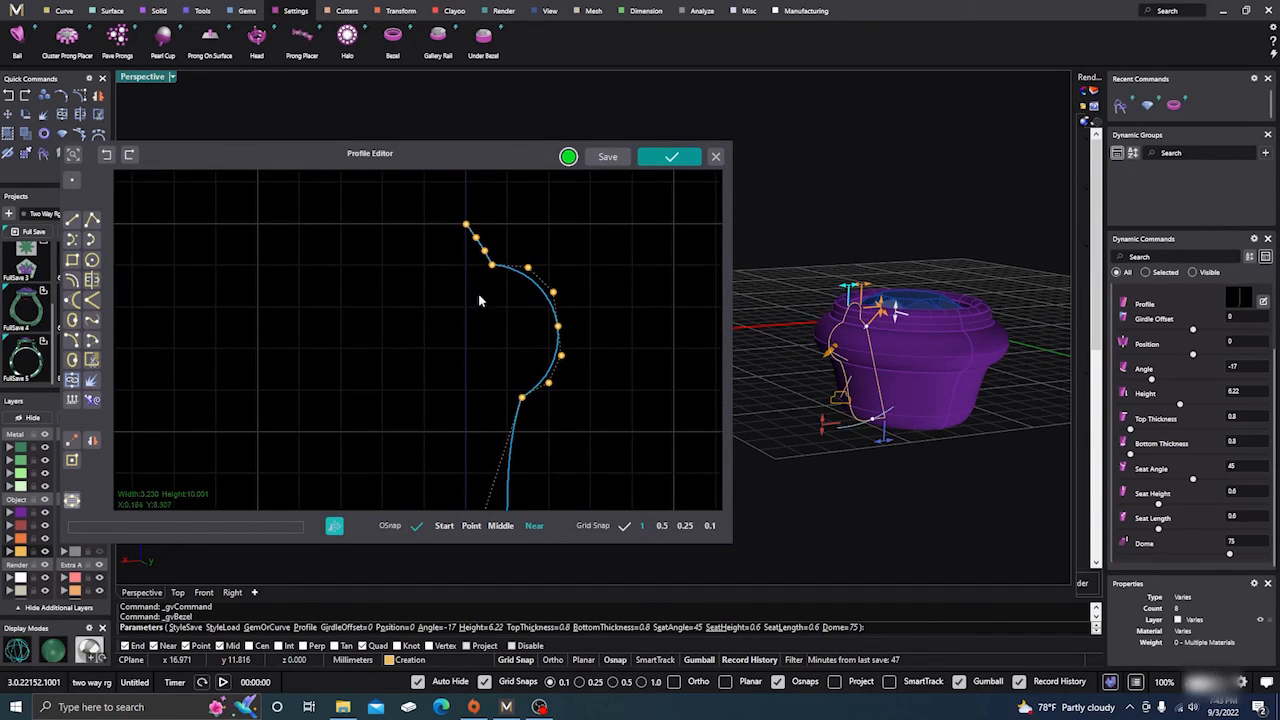
{"action": "left_click", "coordinate": [477, 237]}
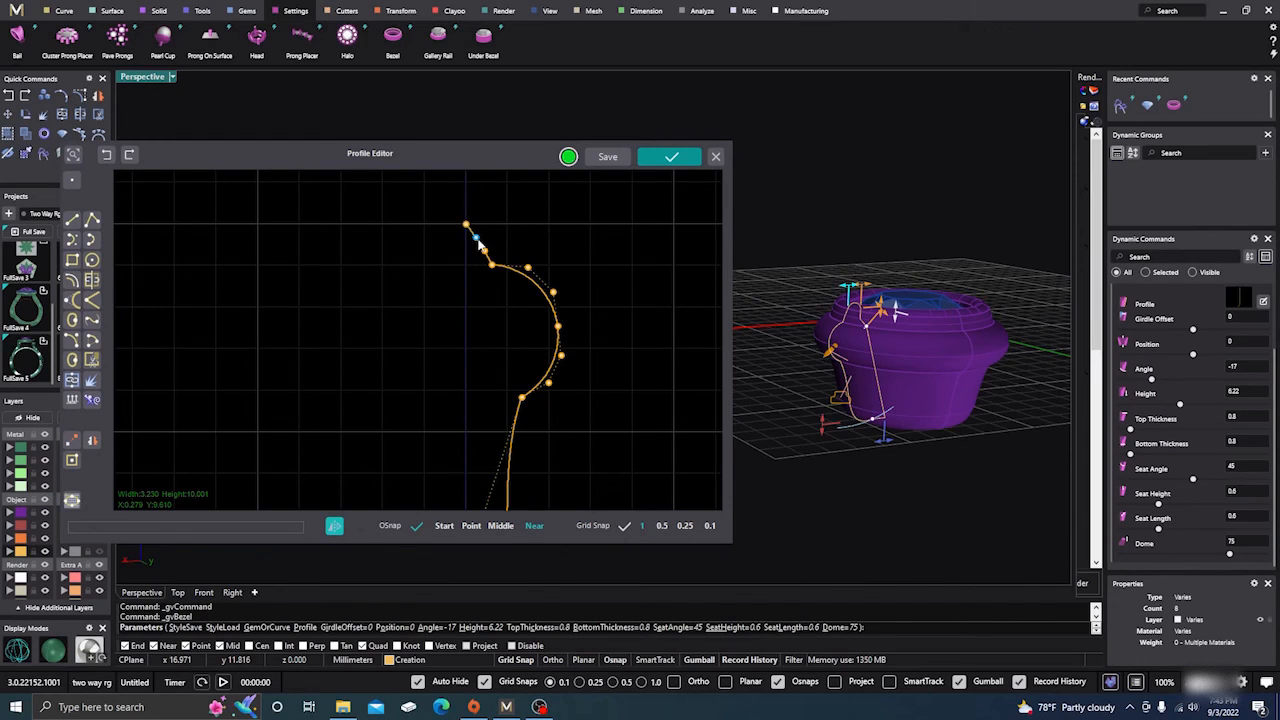
{"action": "left_click", "coordinate": [454, 277]}
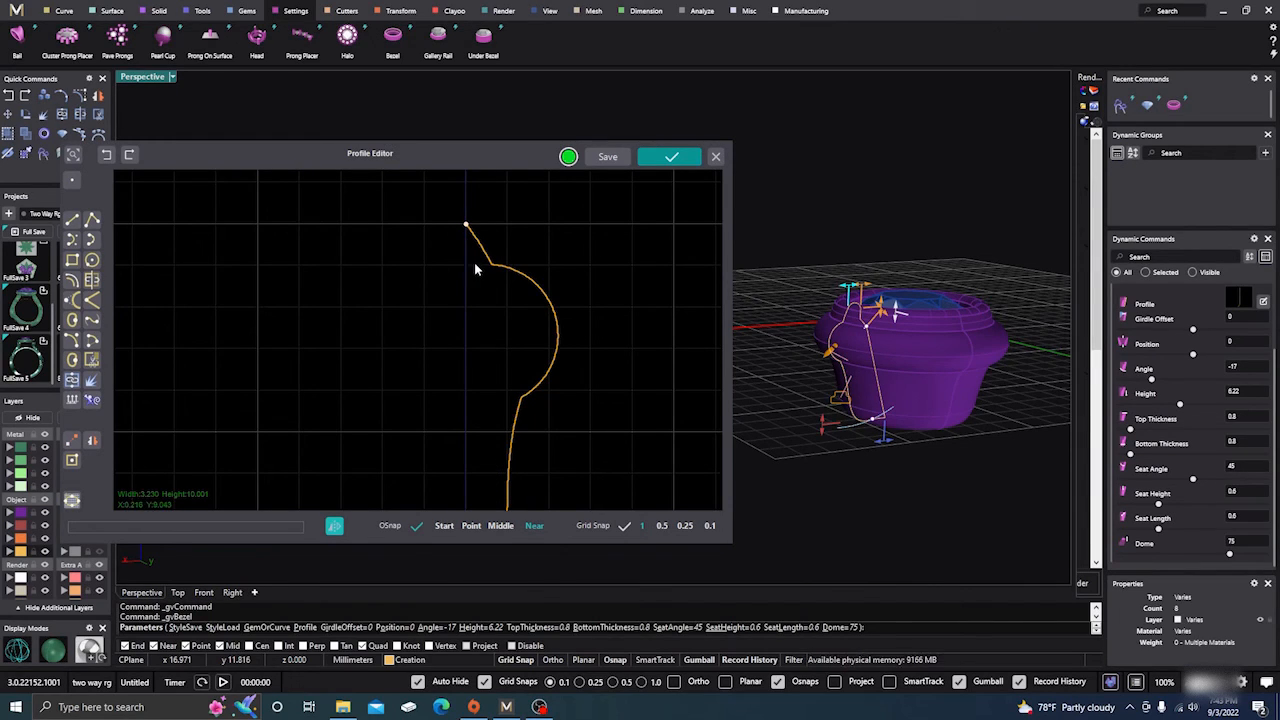
Try deleting the corner control point between the top slanted segment and the rounded bulge, and undo the deletion.
{"action": "left_click", "coordinate": [489, 264]}
{"action": "left_click", "coordinate": [491, 267]}
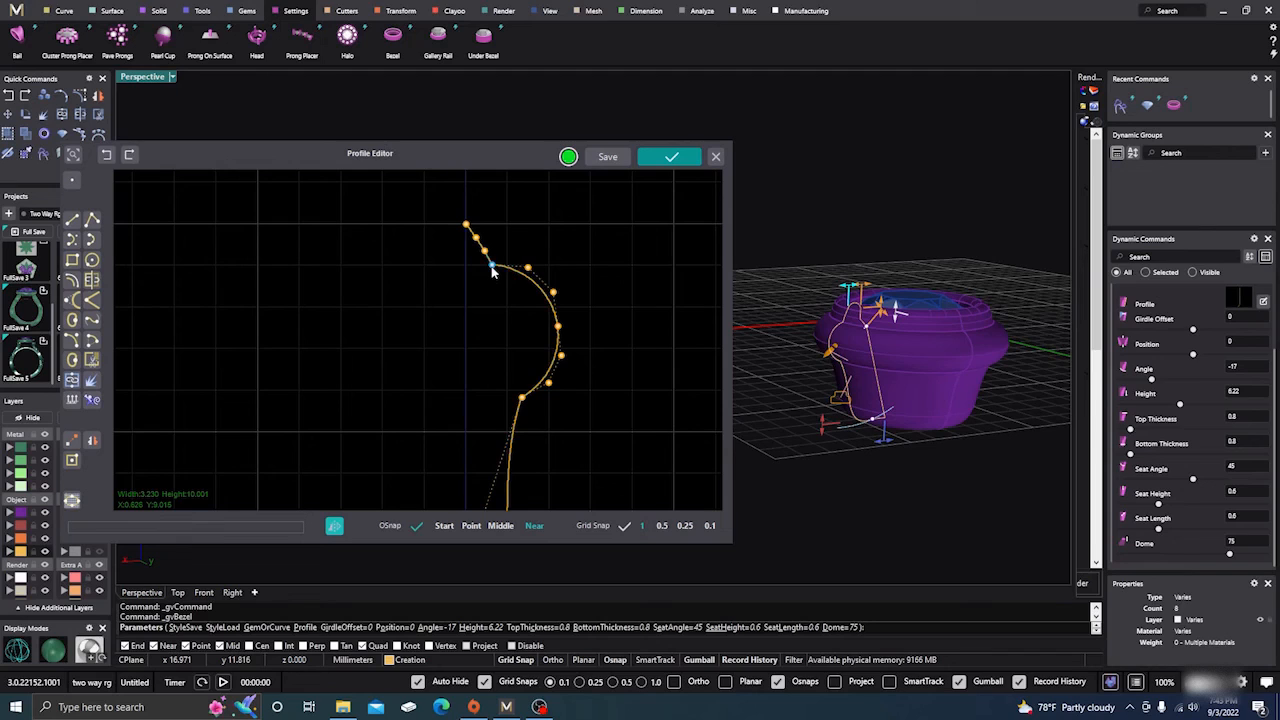
{"action": "key", "text": "Delete"}
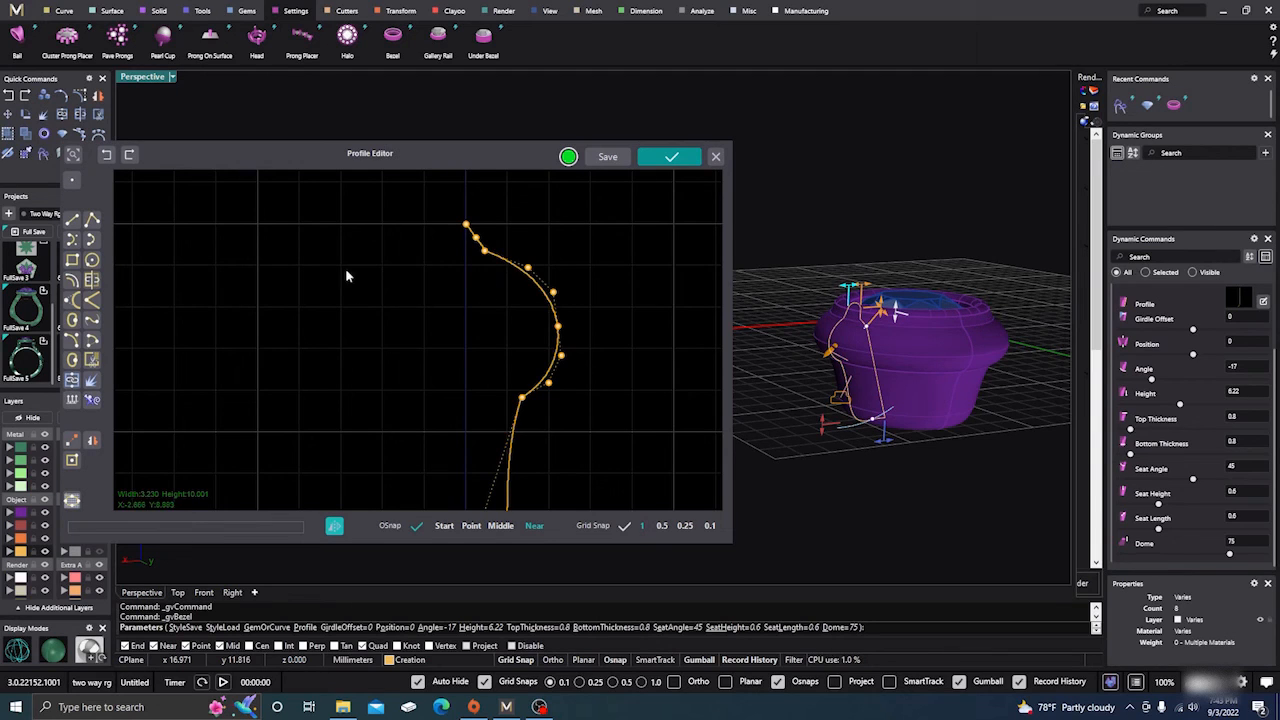
{"action": "left_click", "coordinate": [106, 155]}
Select the two inner control points on the profile's top slanted segment and examine them against the whole curve.
{"action": "left_click", "coordinate": [479, 261]}
{"action": "scroll", "coordinate": [483, 250], "scroll_direction": "up", "scroll_amount": 3}
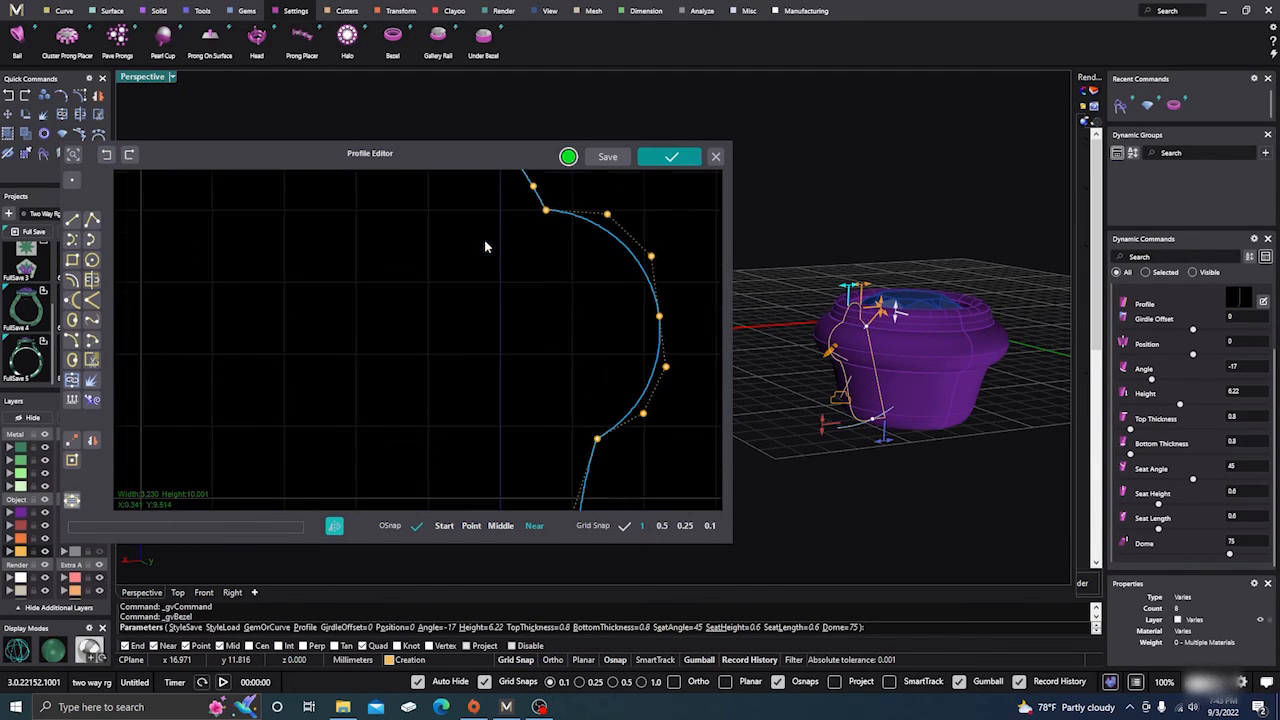
{"action": "right_click_drag", "start_coordinate": [526, 305], "coordinate": [522, 382]}
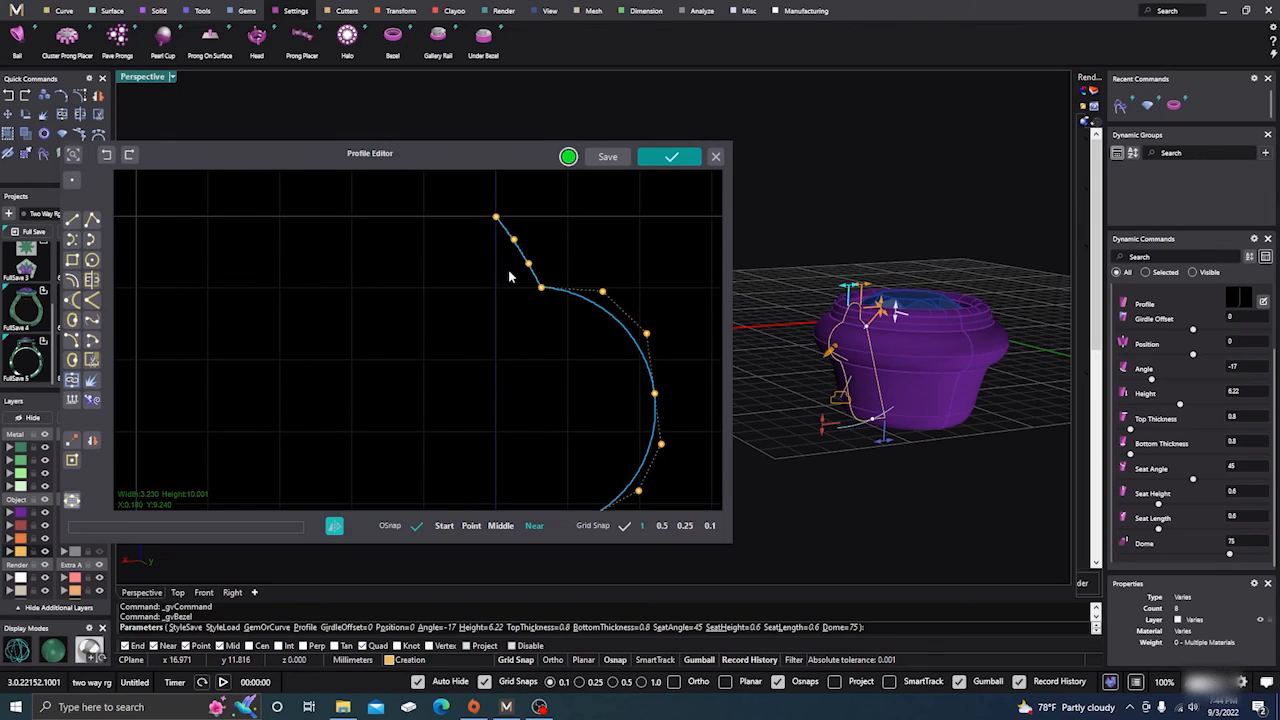
{"action": "left_click_drag", "start_coordinate": [509, 277], "coordinate": [539, 231]}
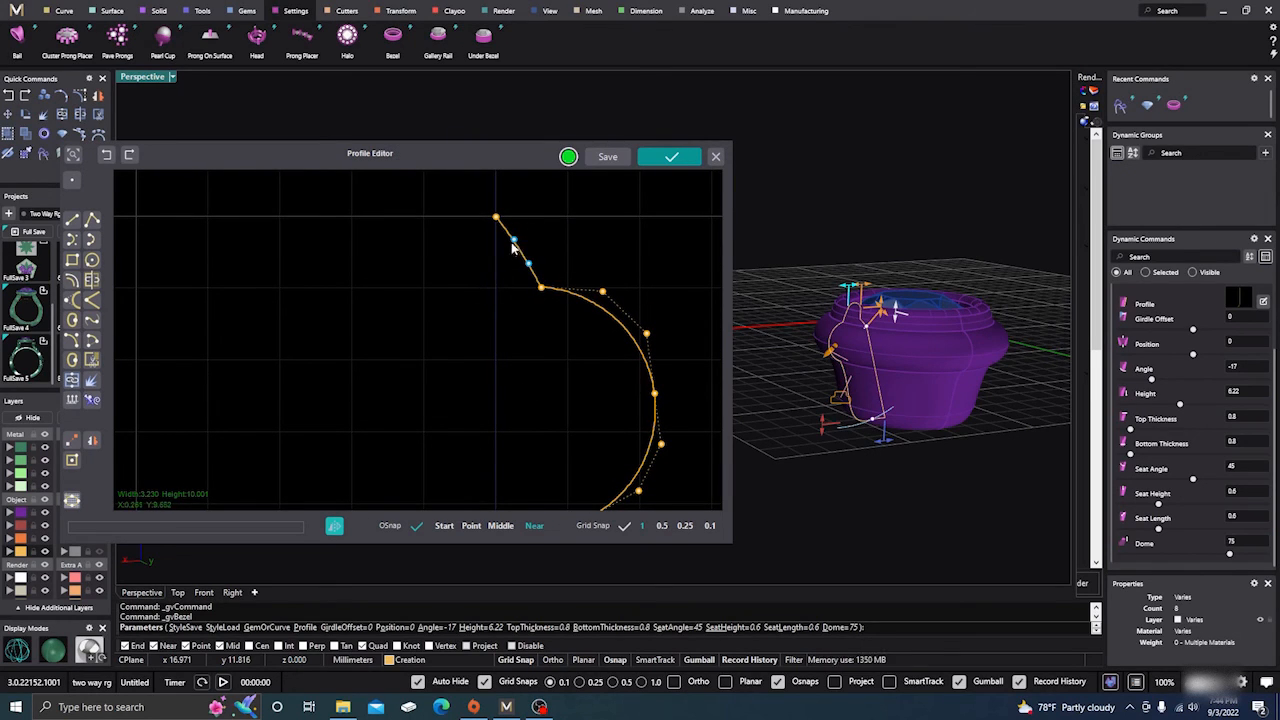
{"action": "left_click_drag", "start_coordinate": [513, 239], "coordinate": [493, 253]}
{"action": "key", "text": "Escape"}
{"action": "scroll", "coordinate": [409, 283], "scroll_direction": "down", "scroll_amount": 3}
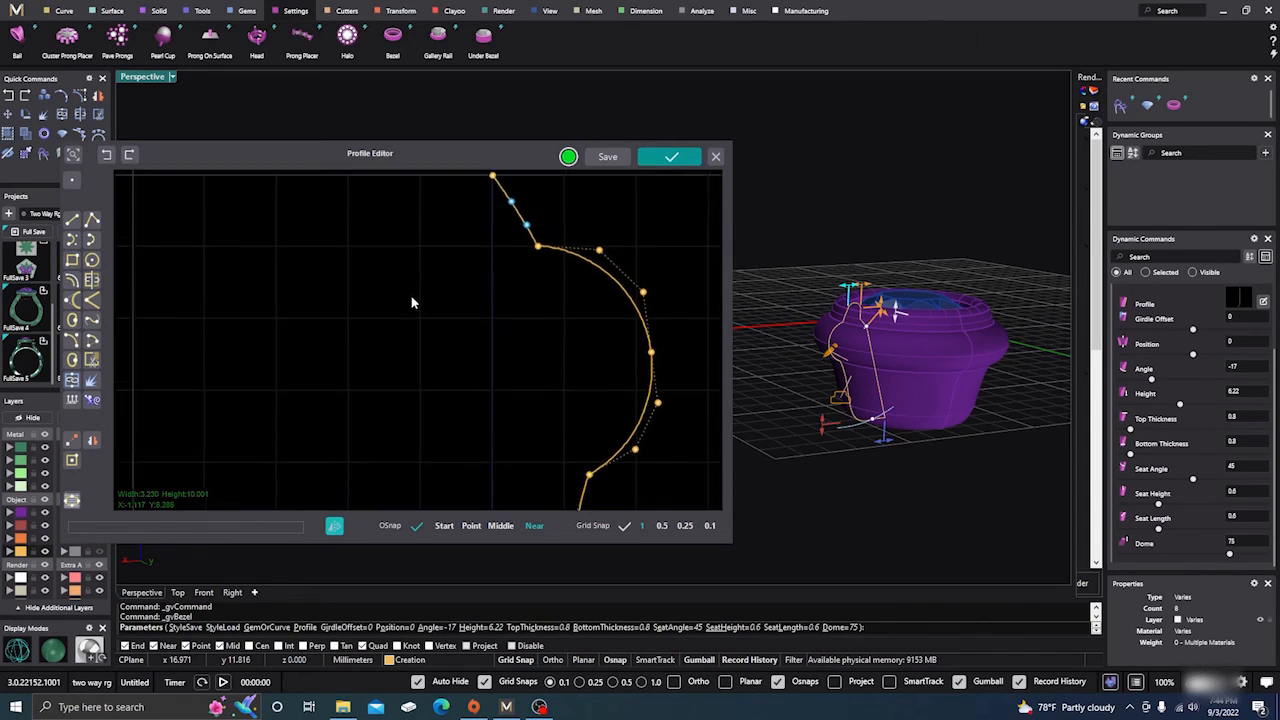
{"action": "scroll", "coordinate": [477, 334], "scroll_direction": "down", "scroll_amount": 2}
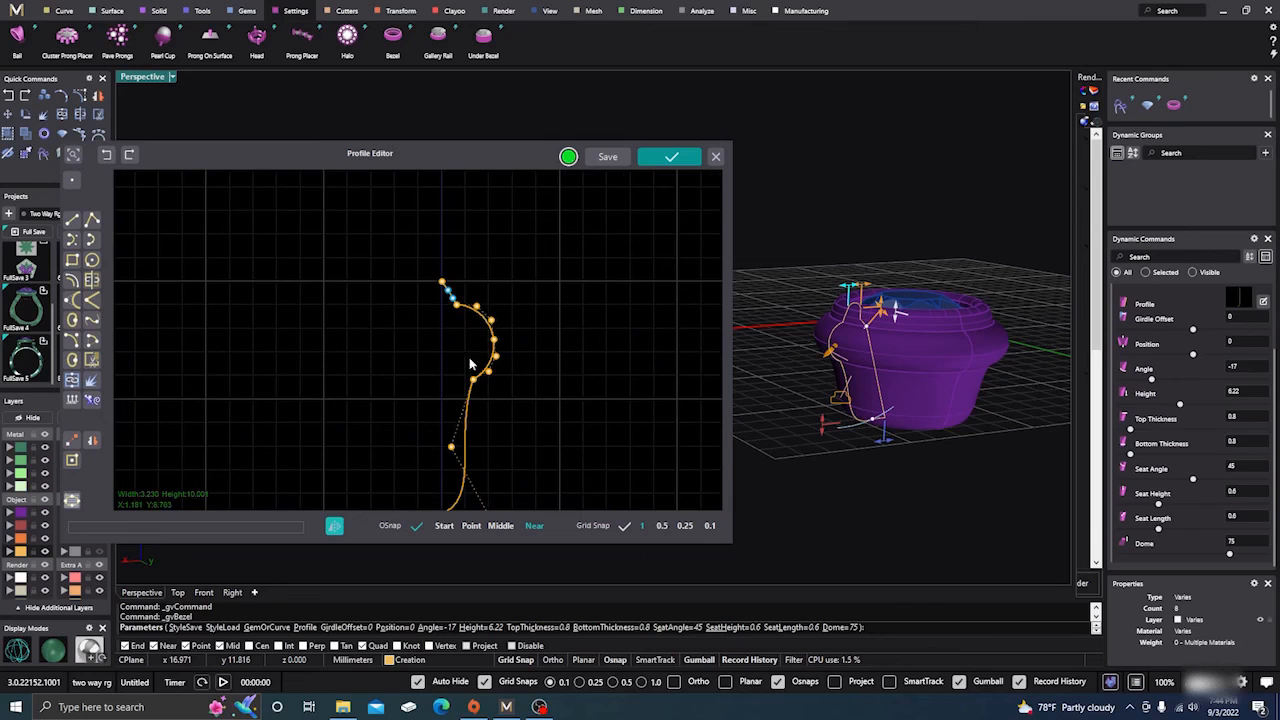
Pull the control point joining the rounded bulge to the lower curve inward, and check the bezel from the side in the perspective view.
{"action": "left_click_drag", "start_coordinate": [476, 388], "coordinate": [451, 376]}
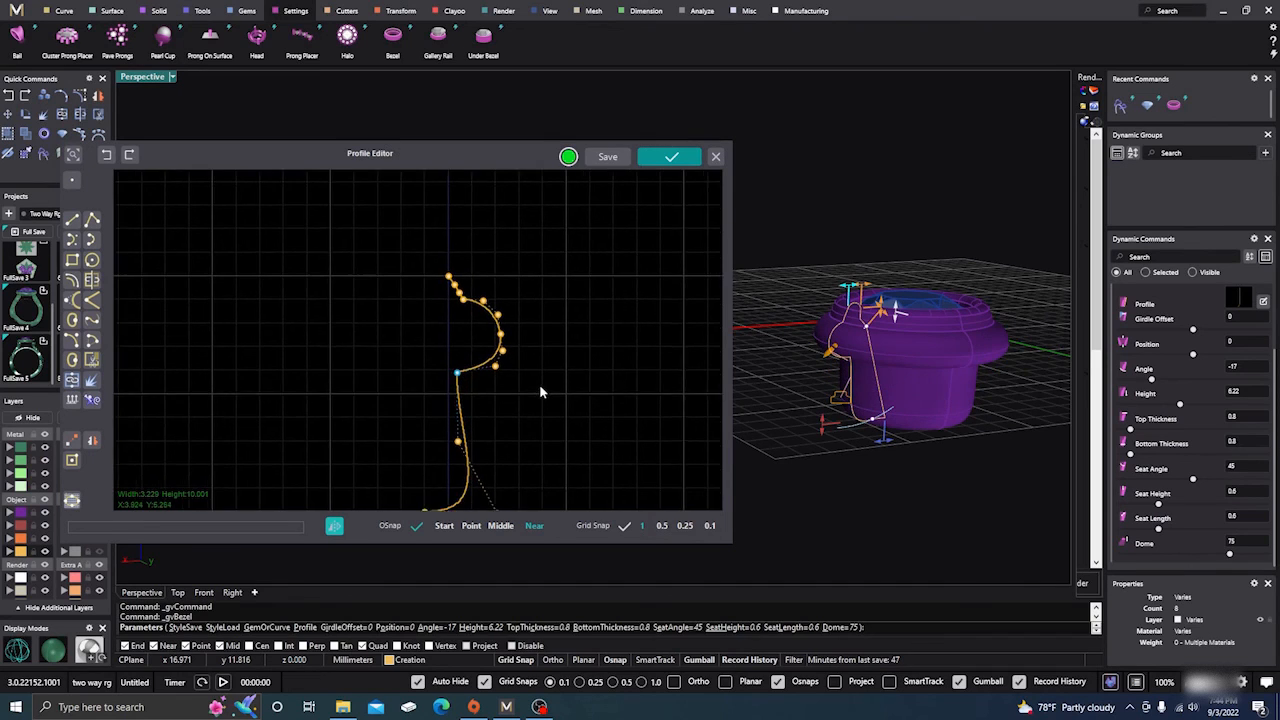
{"action": "scroll", "coordinate": [885, 318], "scroll_direction": "down", "scroll_amount": 8}
{"action": "right_click_drag", "start_coordinate": [887, 362], "coordinate": [868, 354]}
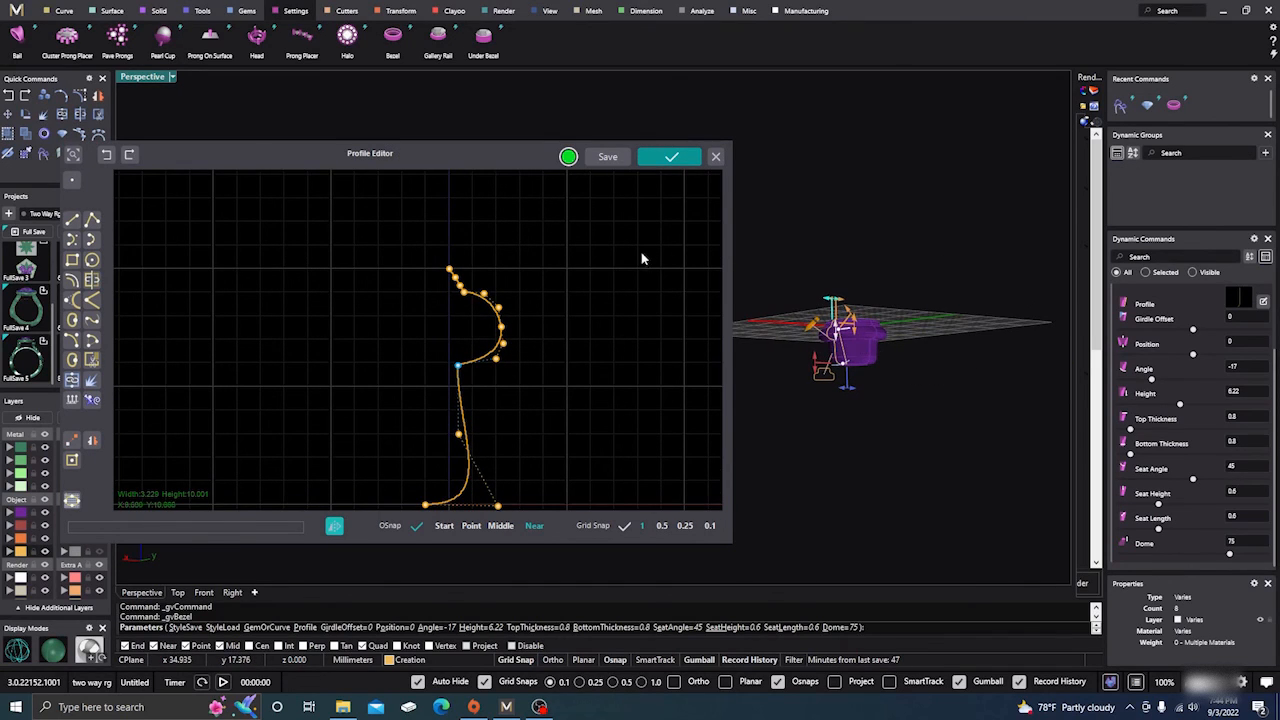
Delete the control point joining the rounded bulge to the lower curve, and accept the edited profile without saving it under a name.
{"action": "left_click", "coordinate": [608, 159]}
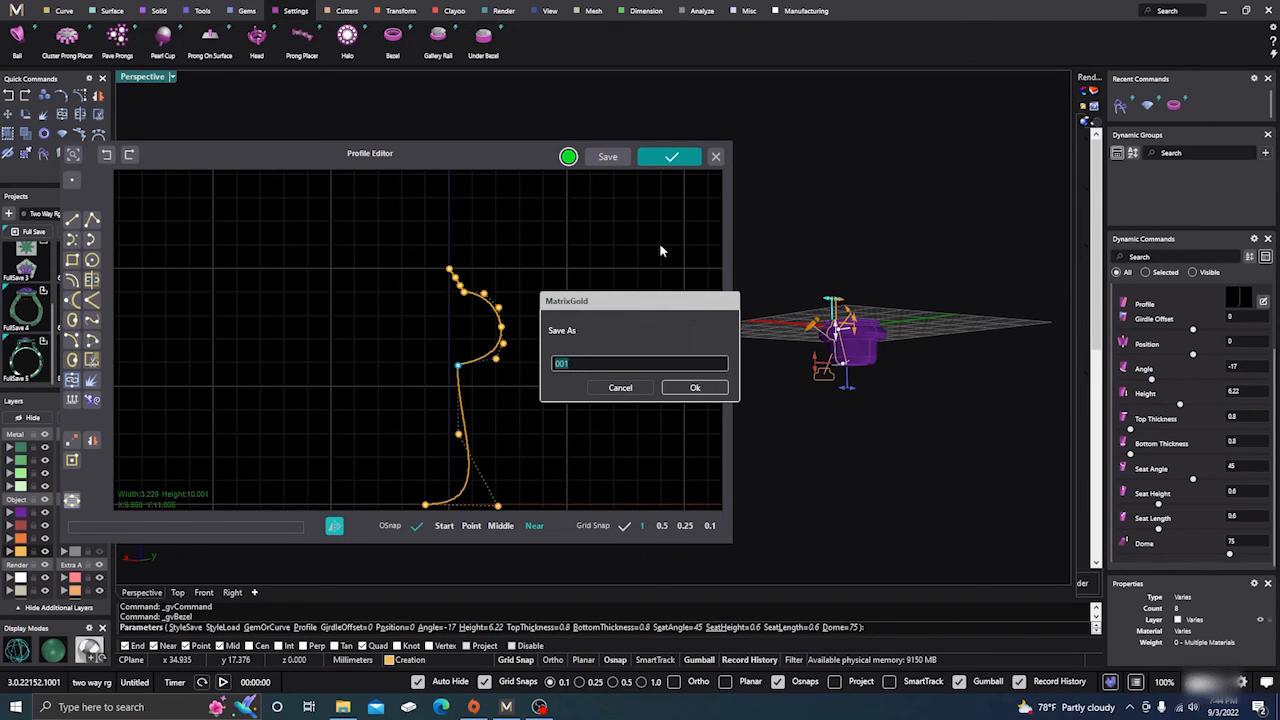
{"action": "key", "text": "Delete"}
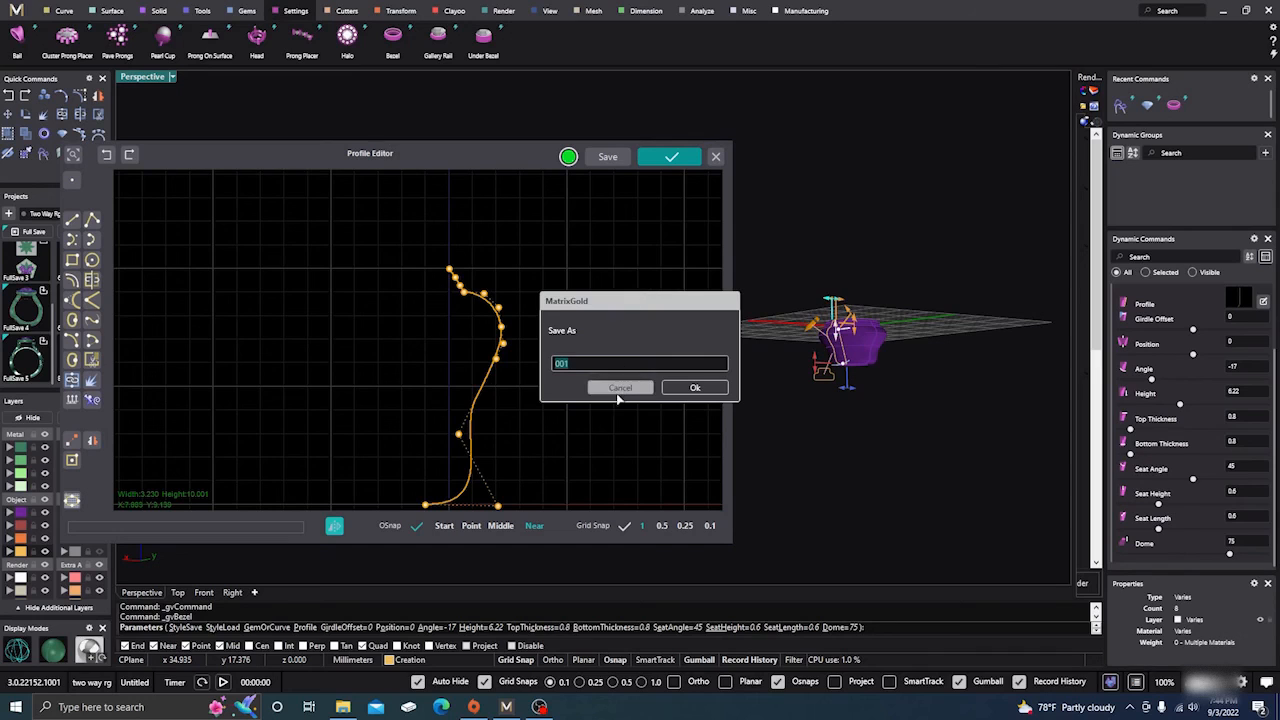
{"action": "left_click", "coordinate": [620, 388]}
{"action": "left_click", "coordinate": [670, 160]}
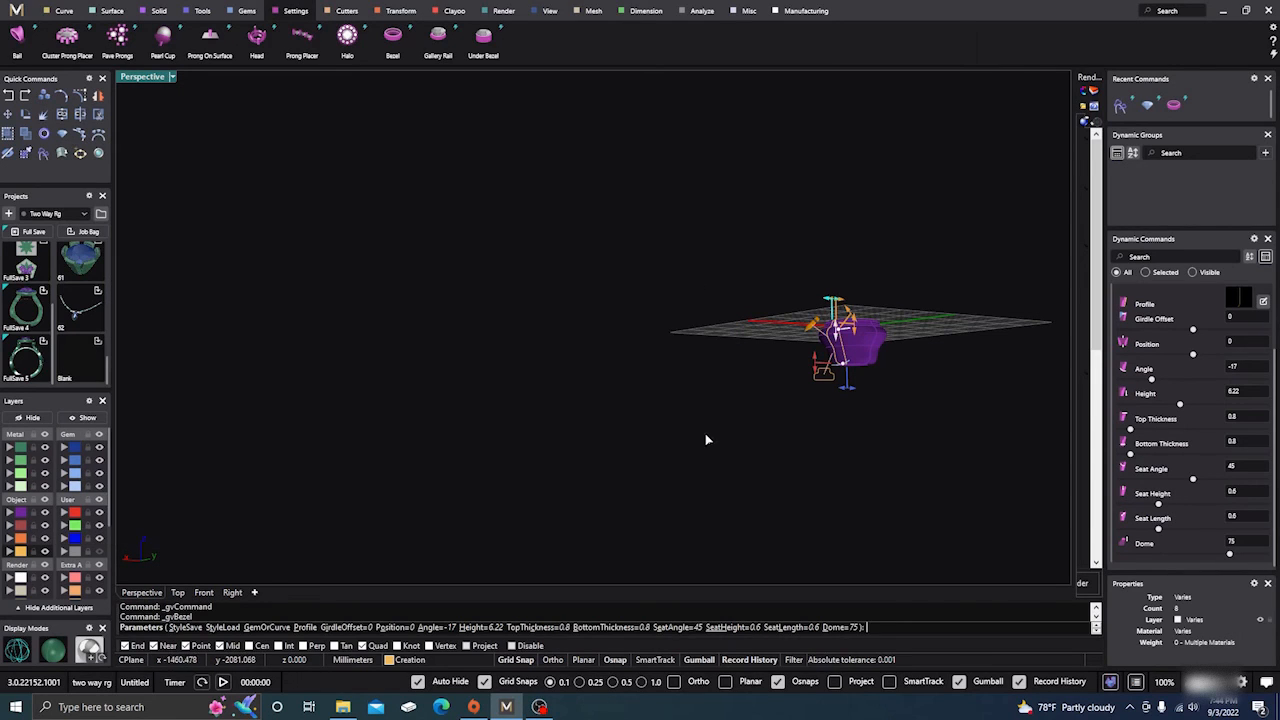
Set the bezel's angle to -12 with its angle handle in the perspective view.
{"action": "scroll", "coordinate": [830, 300], "scroll_direction": "up", "scroll_amount": 4}
{"action": "scroll", "coordinate": [800, 400], "scroll_direction": "up", "scroll_amount": 5}
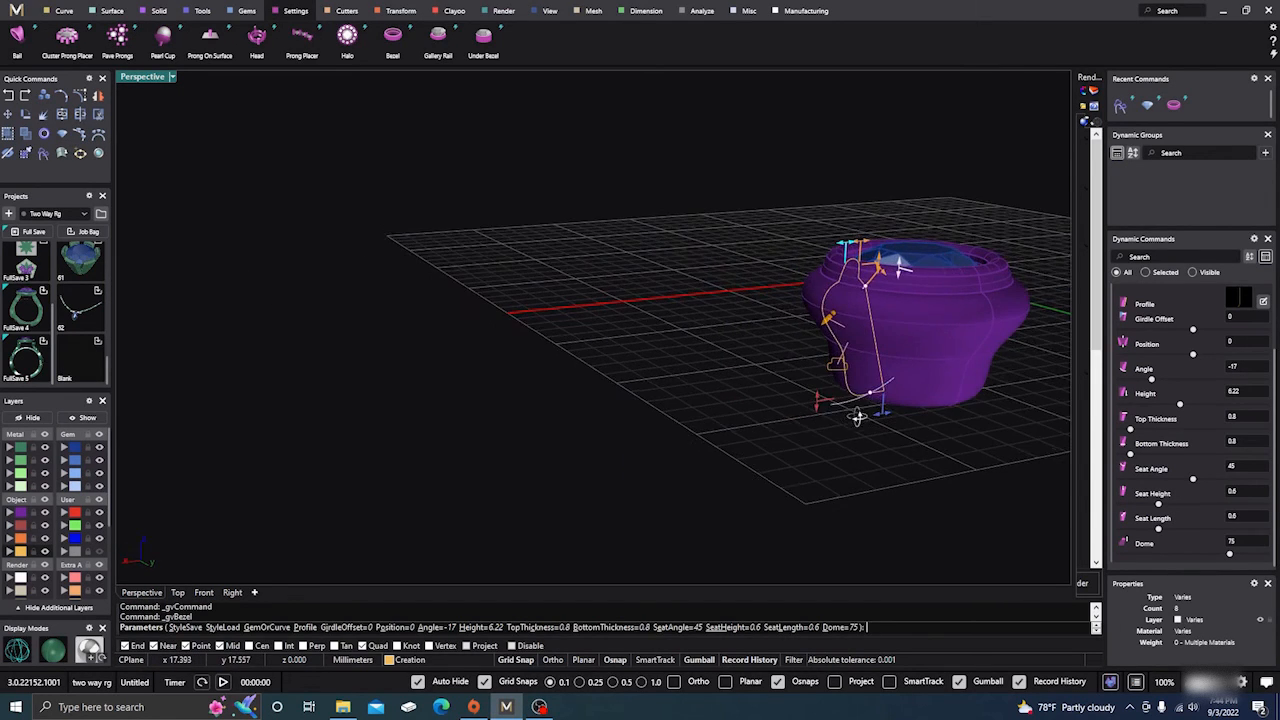
{"action": "mouse_move", "coordinate": [878, 398]}
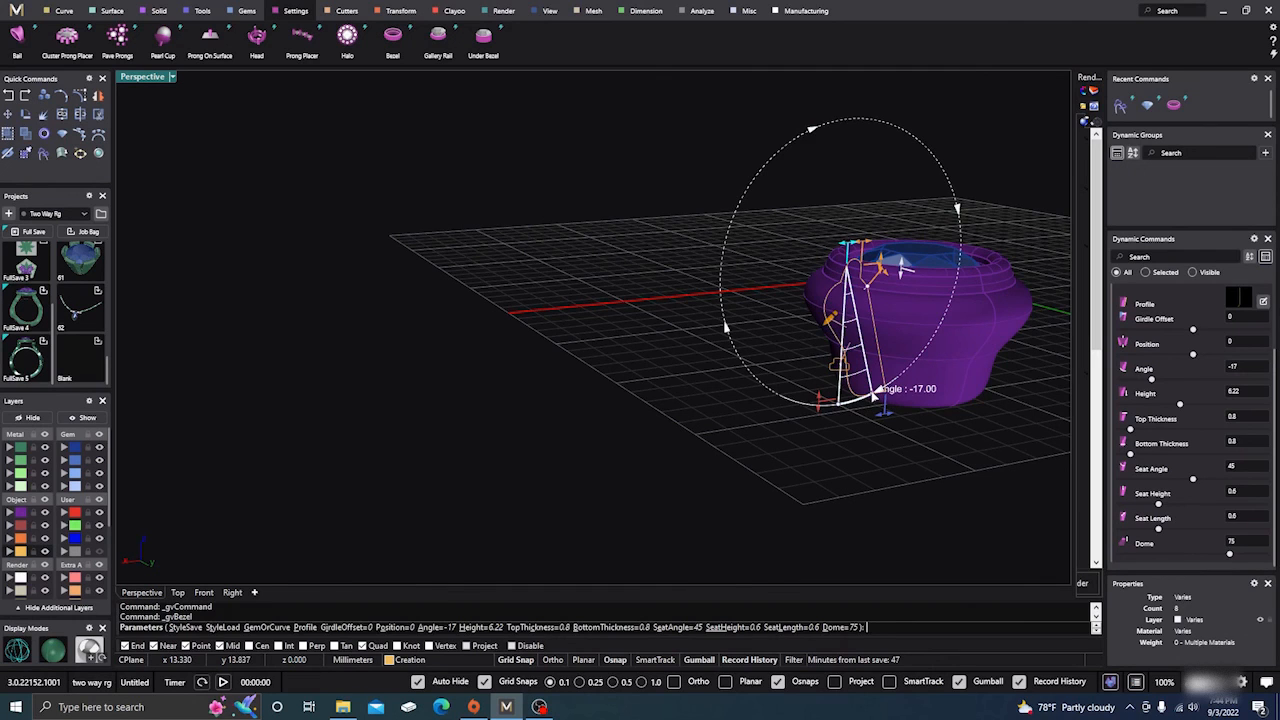
{"action": "left_click_drag", "start_coordinate": [873, 395], "coordinate": [864, 401]}
{"action": "scroll", "coordinate": [630, 418], "scroll_direction": "down", "scroll_amount": 2}
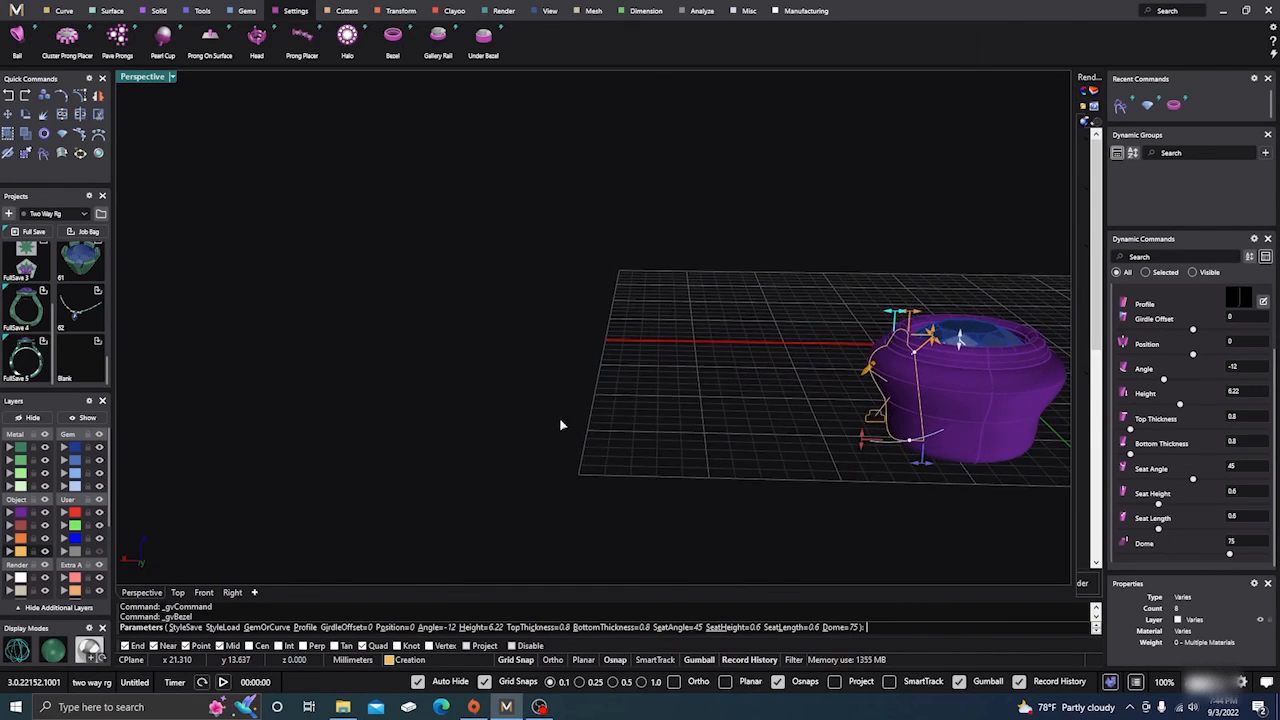